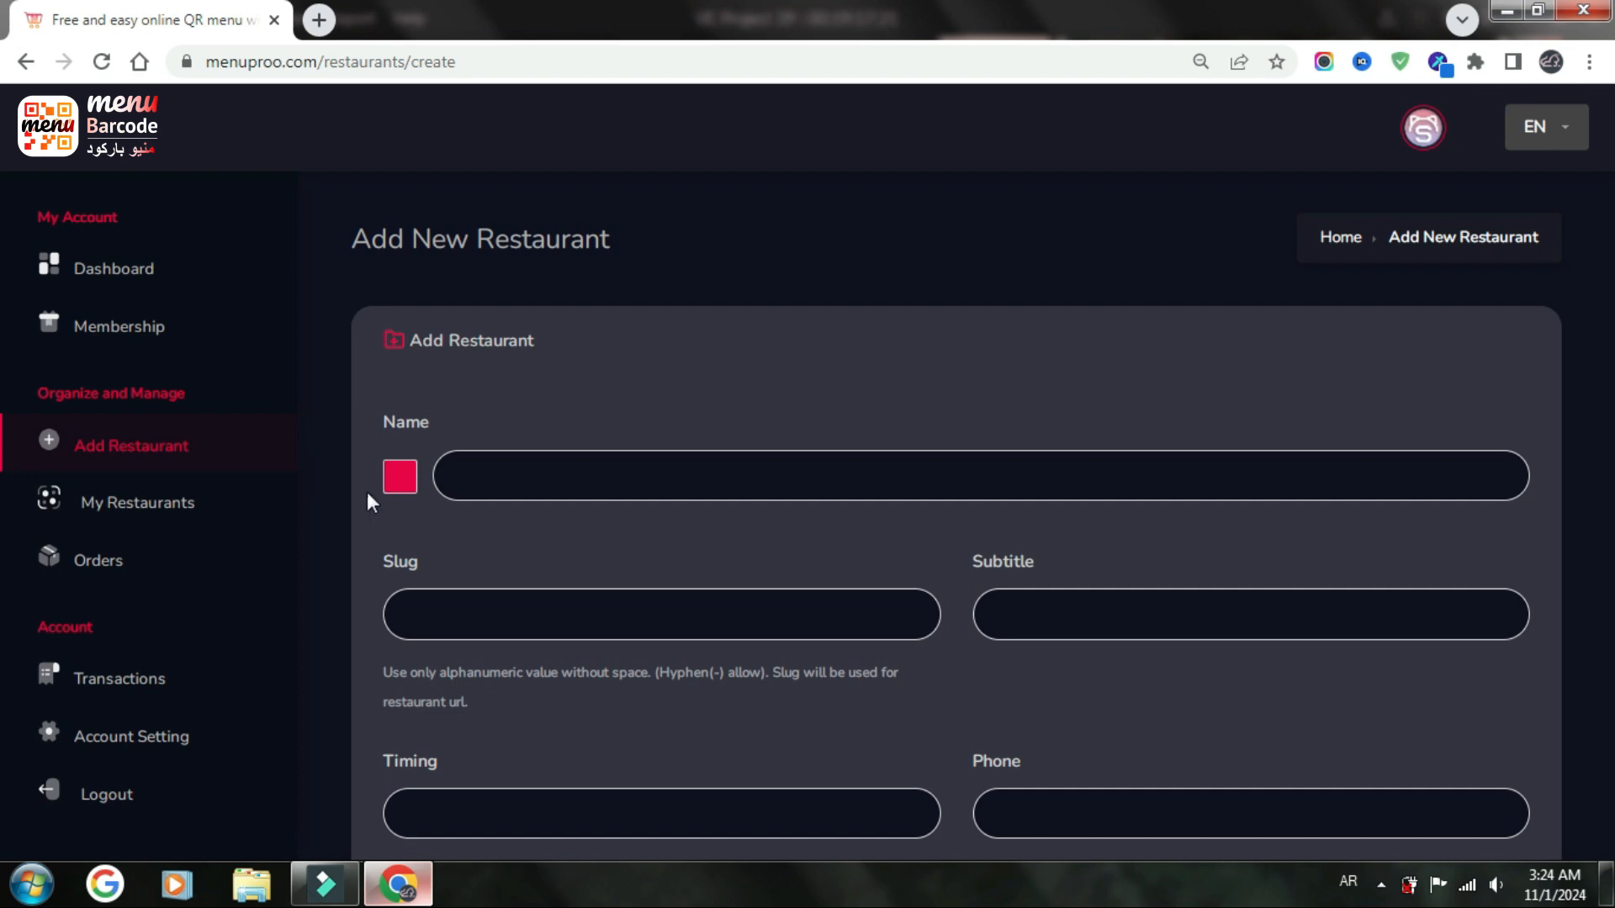
- Set the restaurant's colour to a lighter pink and enter the name "Rania oriental sweets"
click(398, 480)
click(520, 552)
click(518, 527)
click(402, 496)
click(624, 480)
text(Rania oriental sweets)
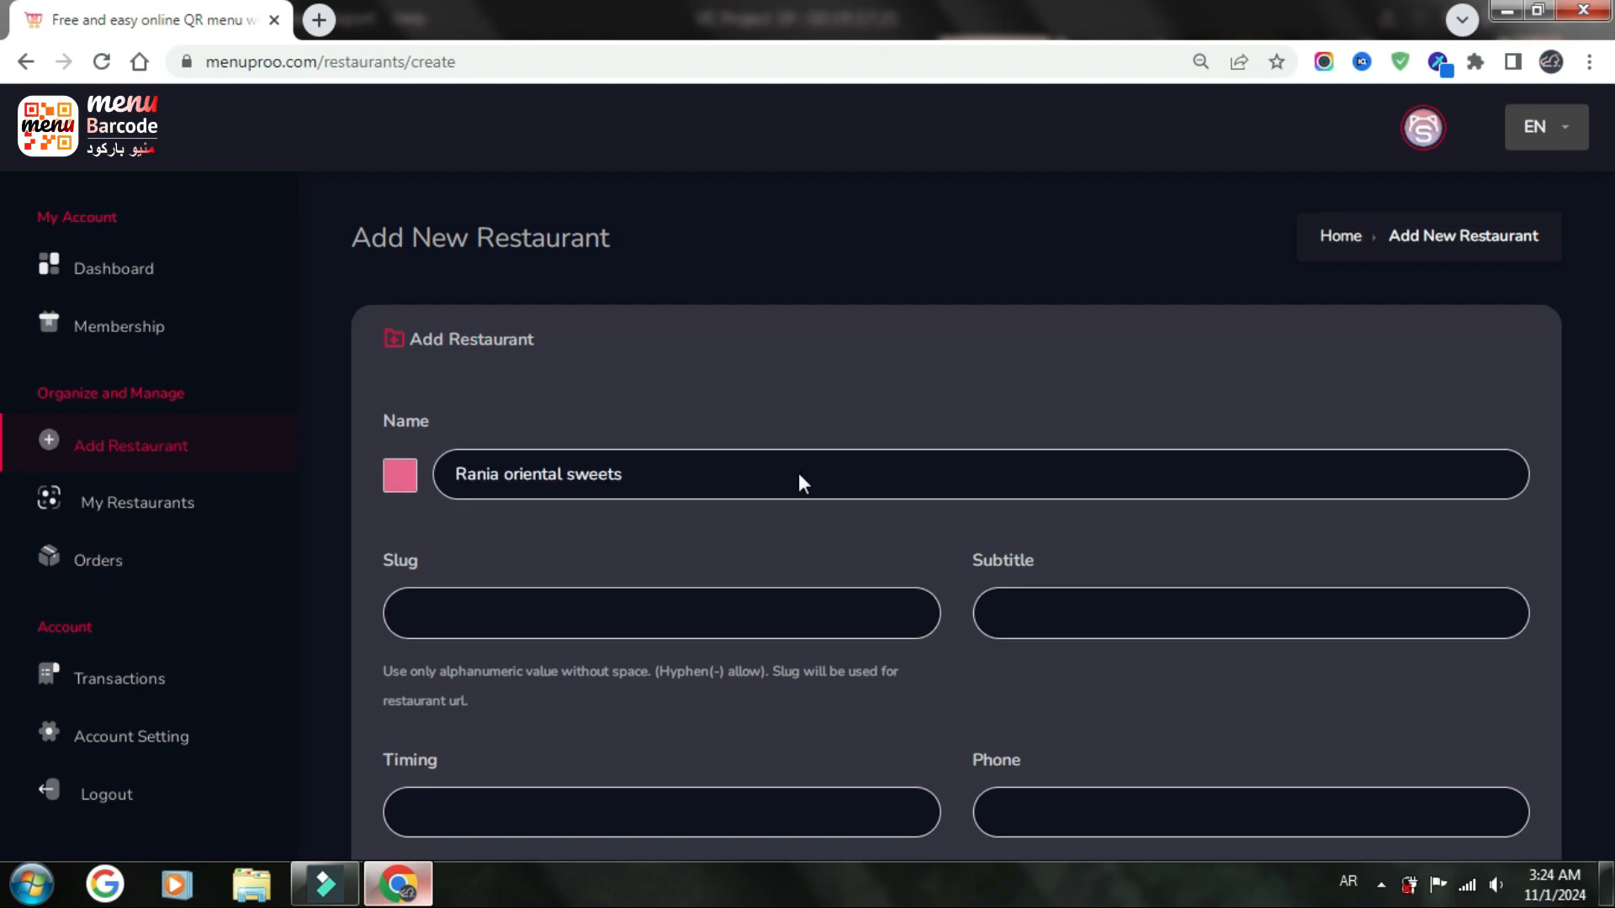
- Fill in the slug rania-sweets, the subtitle "Luxury oriental sweets", the timing 24/7 and the restaurant's phone number
scroll(801, 482, down, 1)
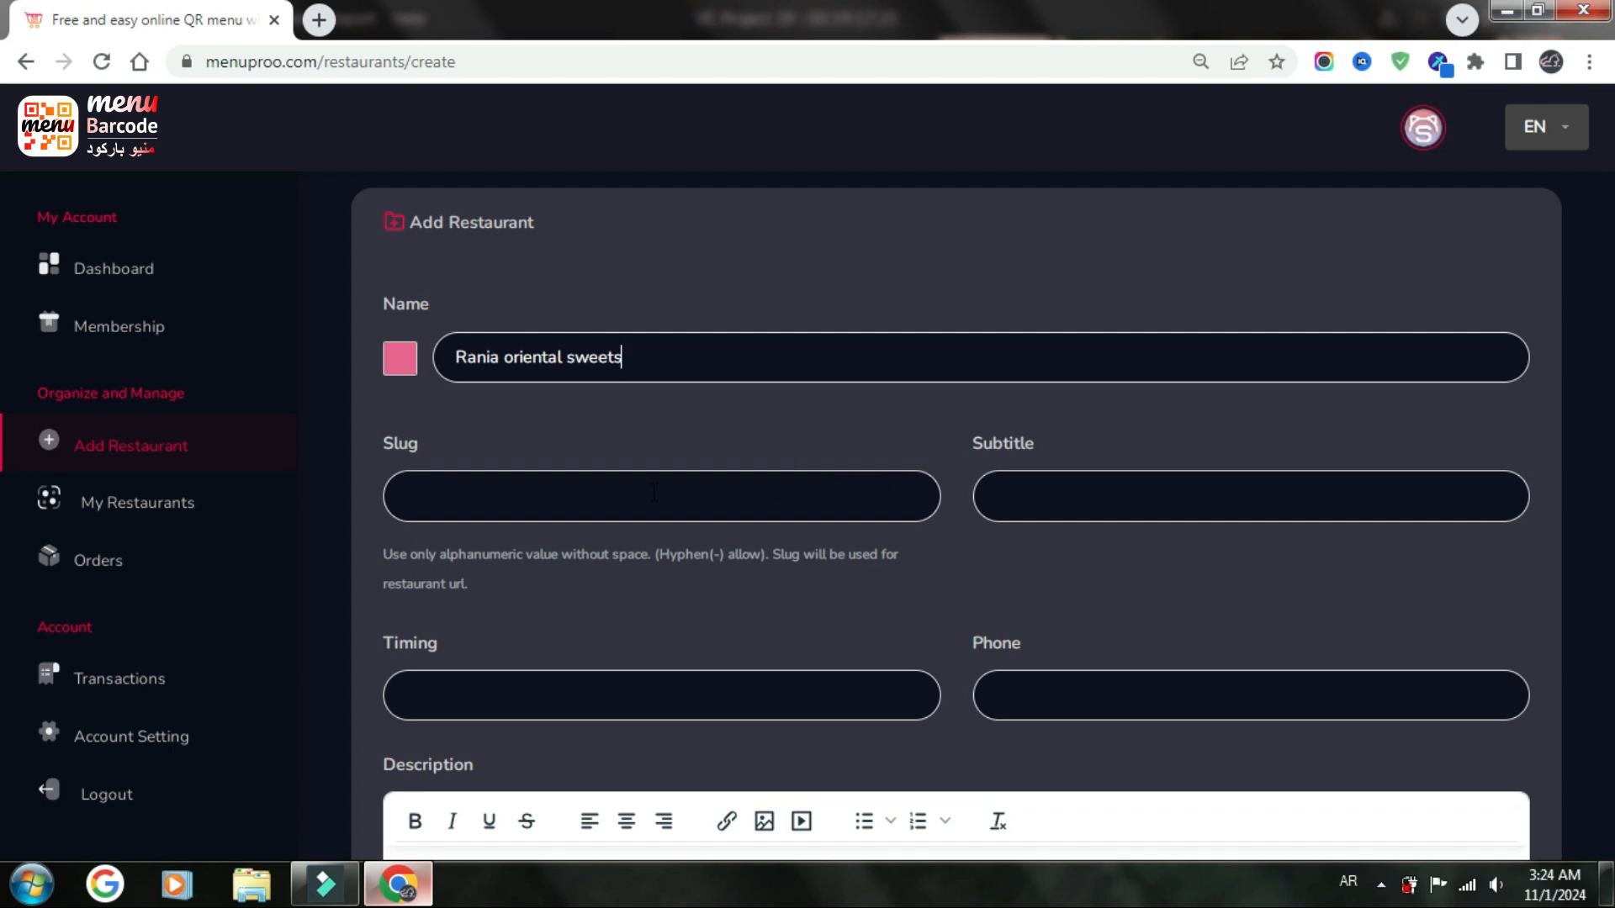
click(655, 493)
text(rania-sweets)
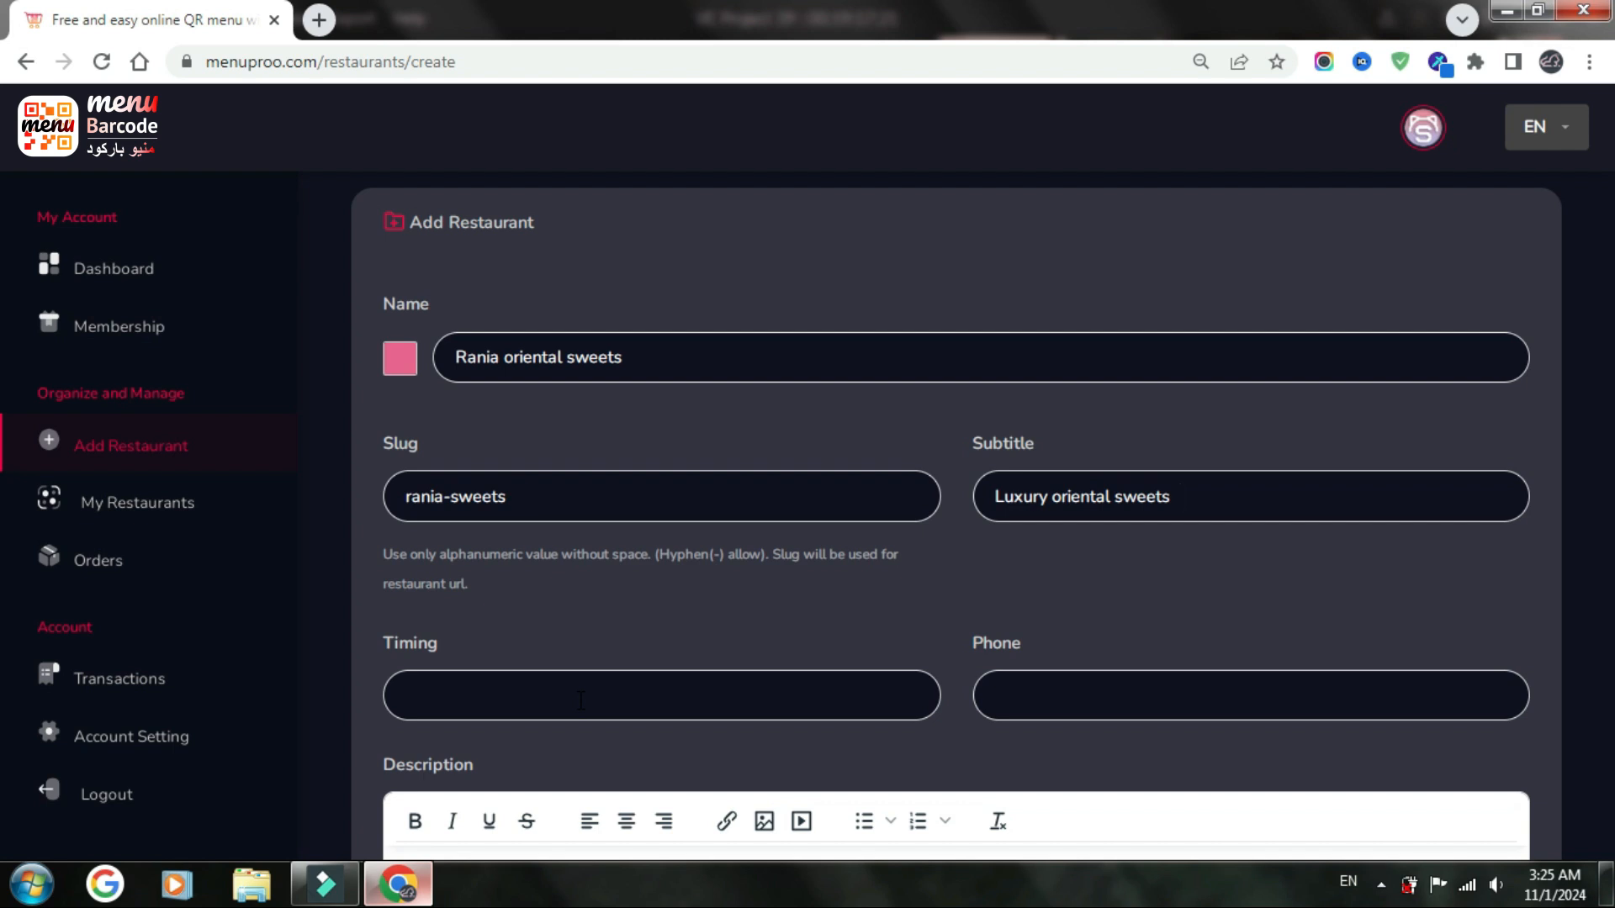
click(580, 700)
text(24/7)
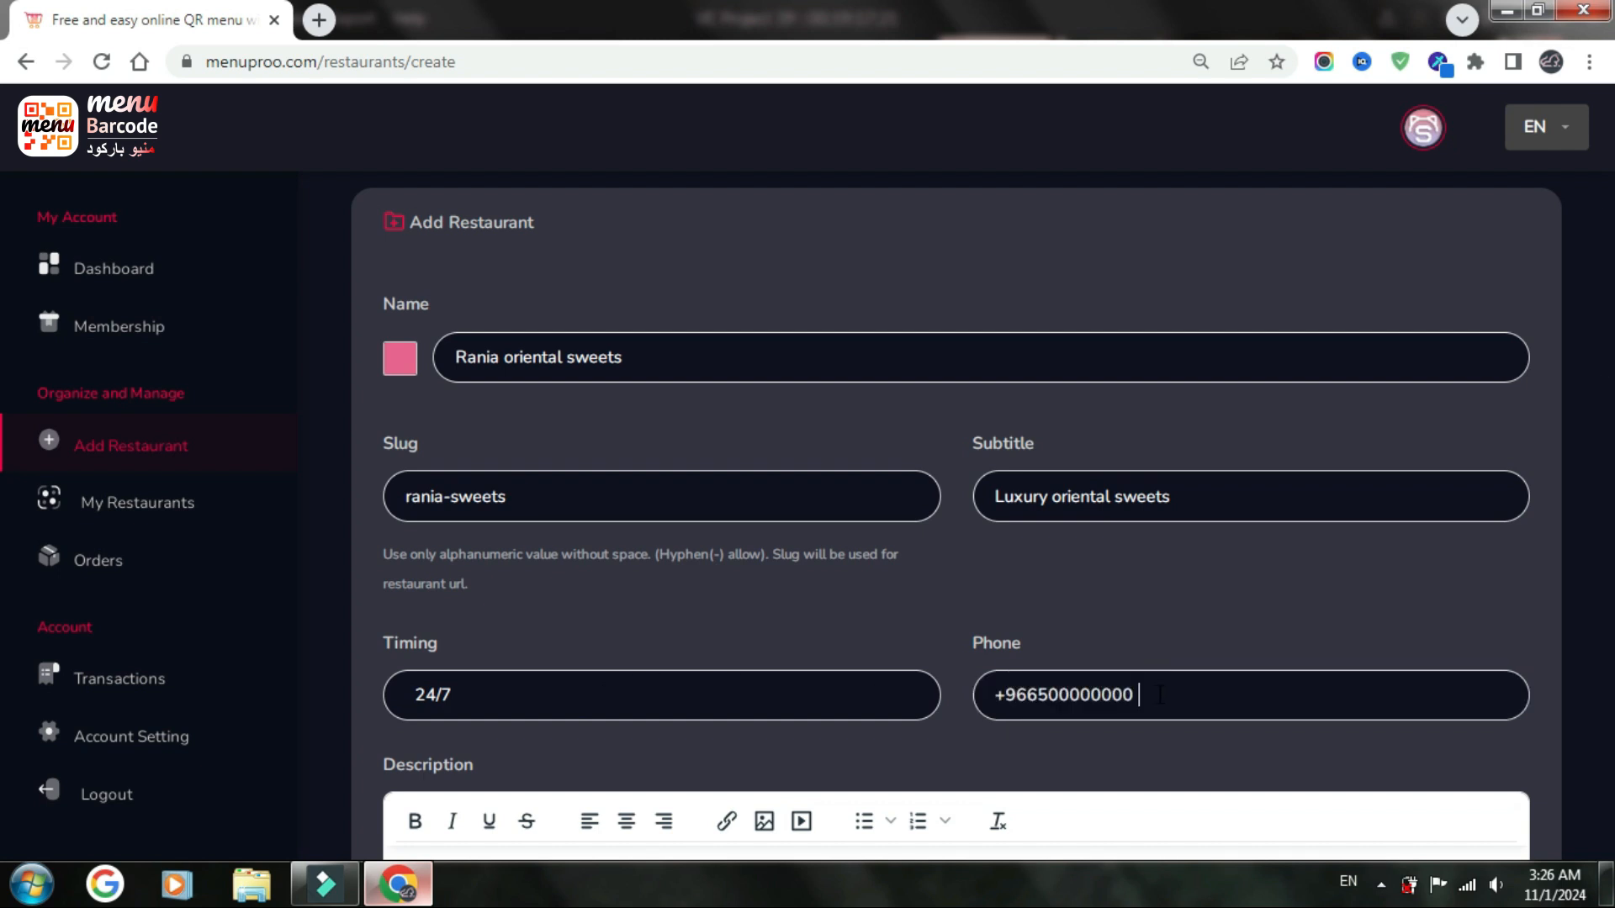
- Enter the description "Rania oriental Sweets offers you luxurious oriental sweets with the finest ingredients." and fill in the restaurant's address
scroll(1169, 655, down, 4)
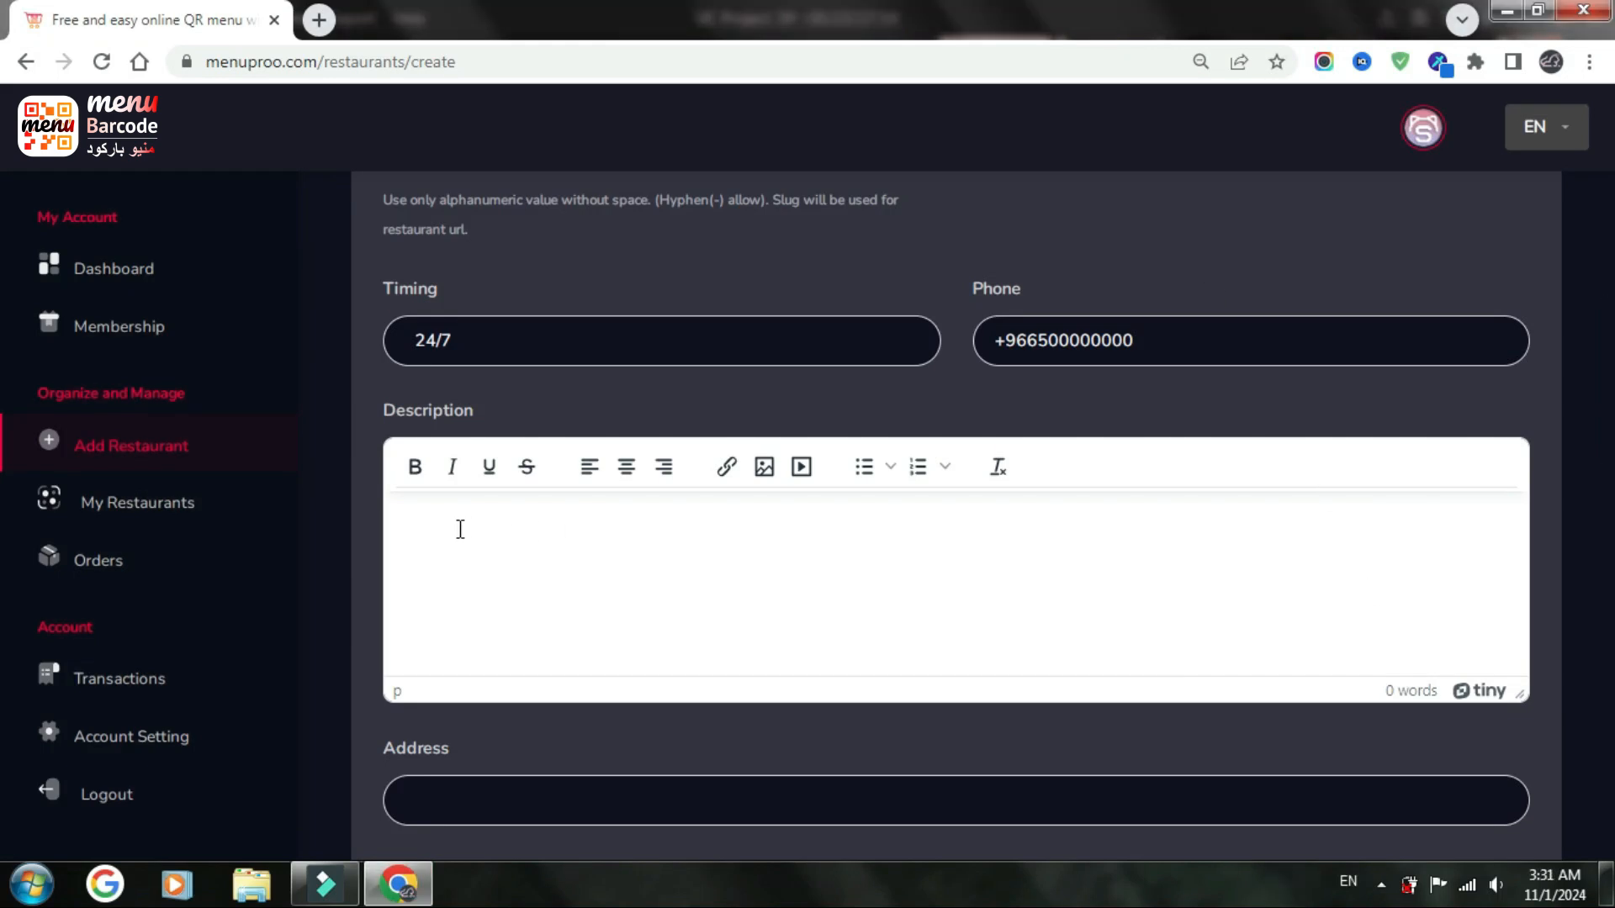
text(Rania oriental Sweets offers you luxurious oriental sweets with the finest ingredients.)
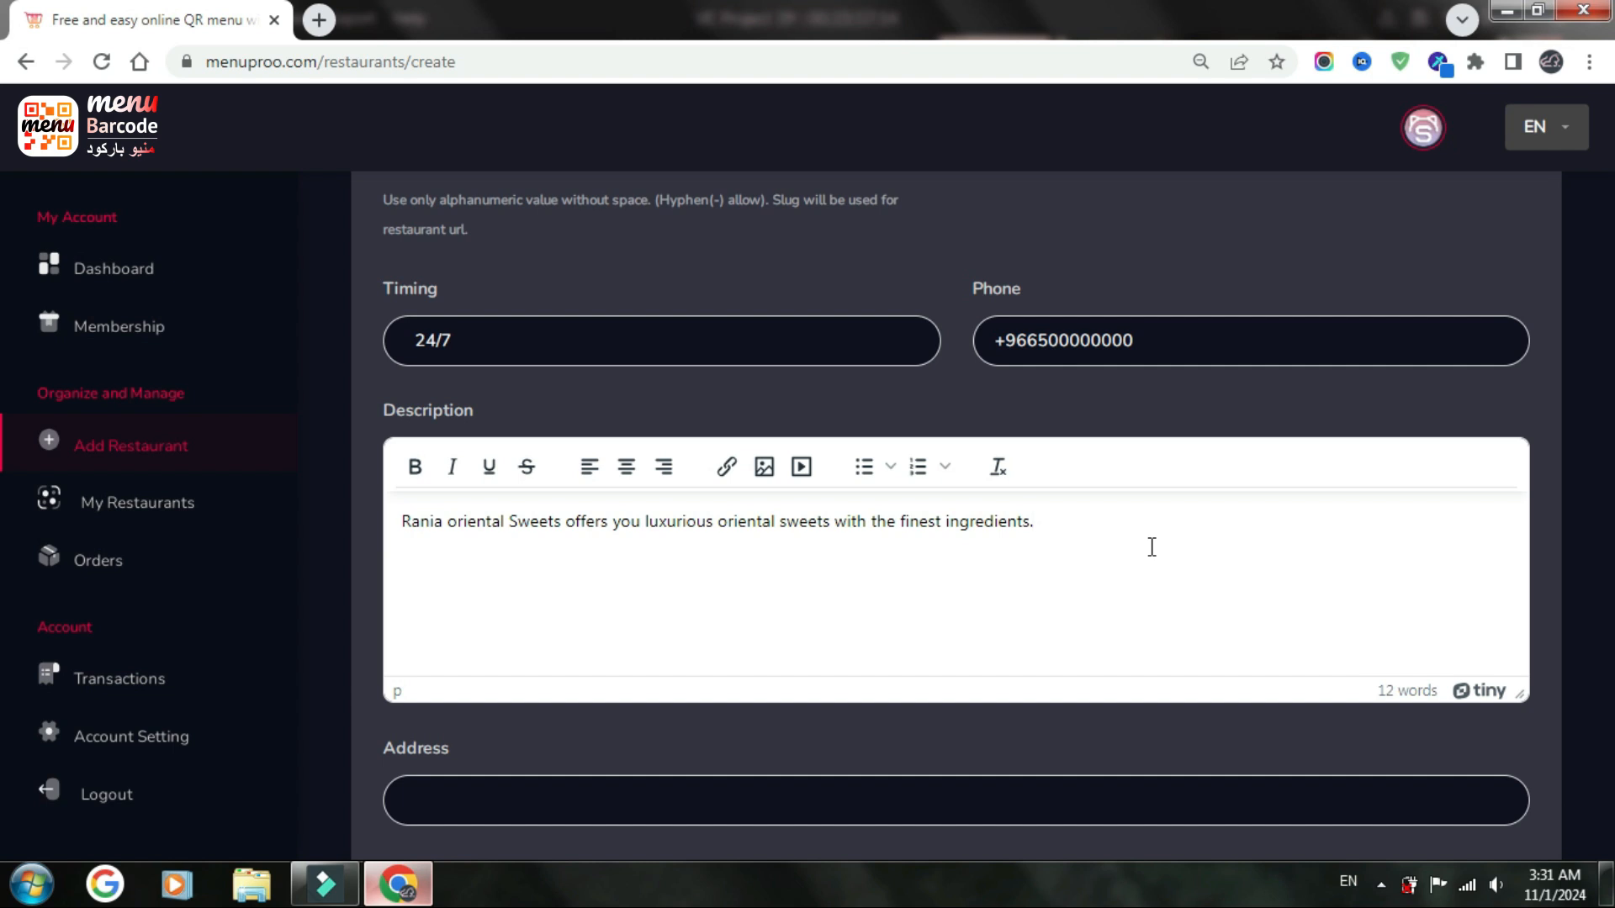
scroll(997, 718, down, 3)
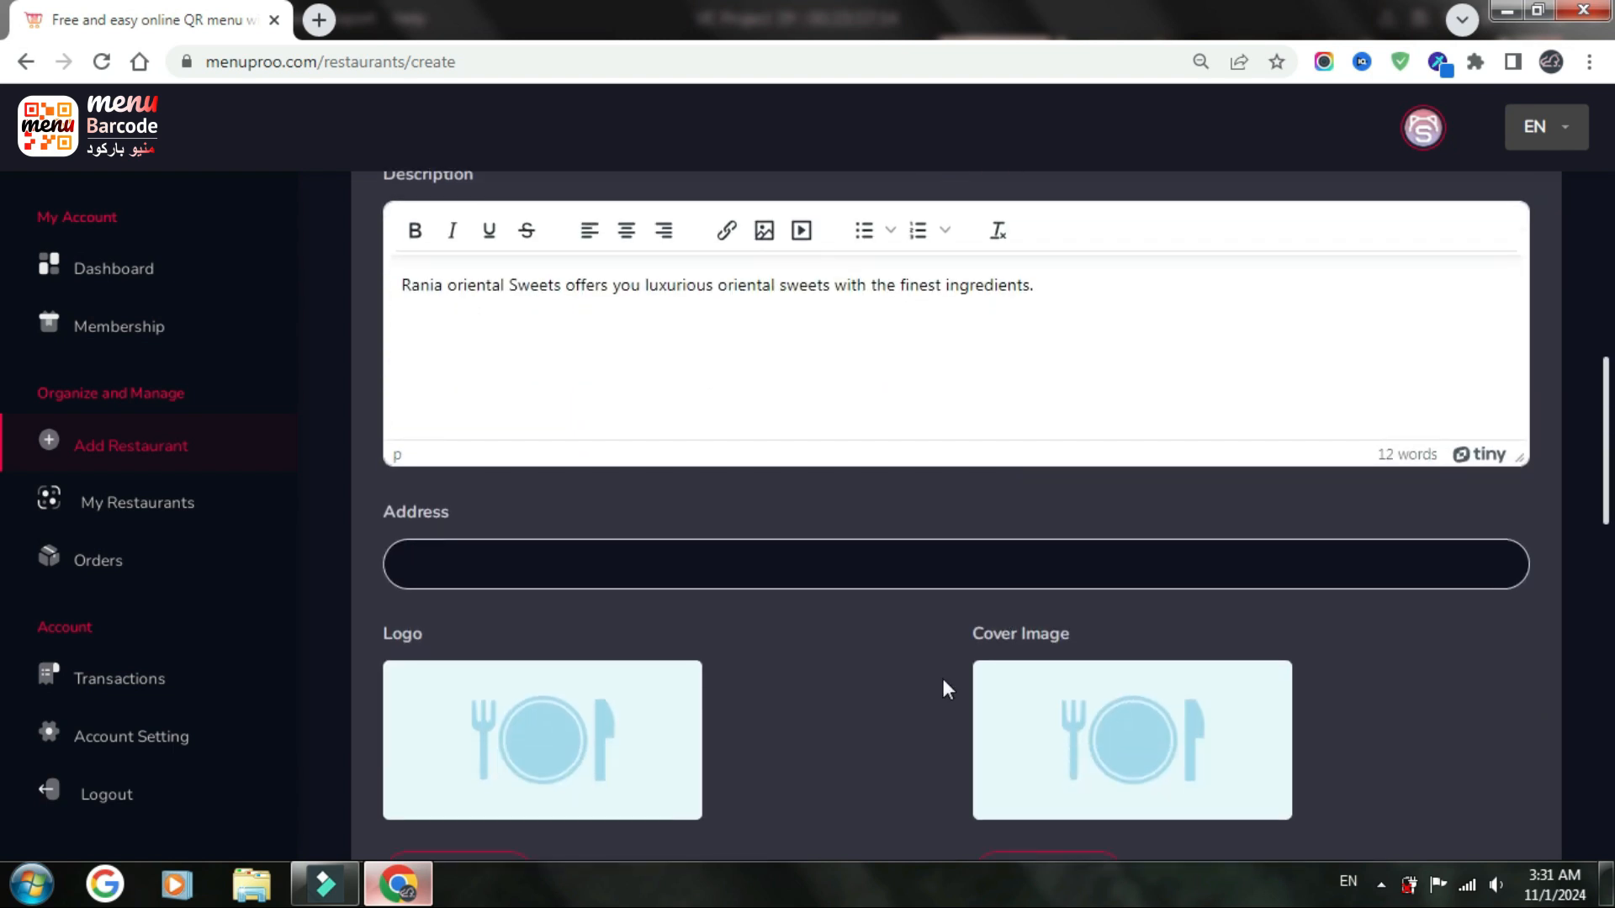
click(815, 571)
text(Trinity St, Toronto, Ontario M5A 3C4 Canada)
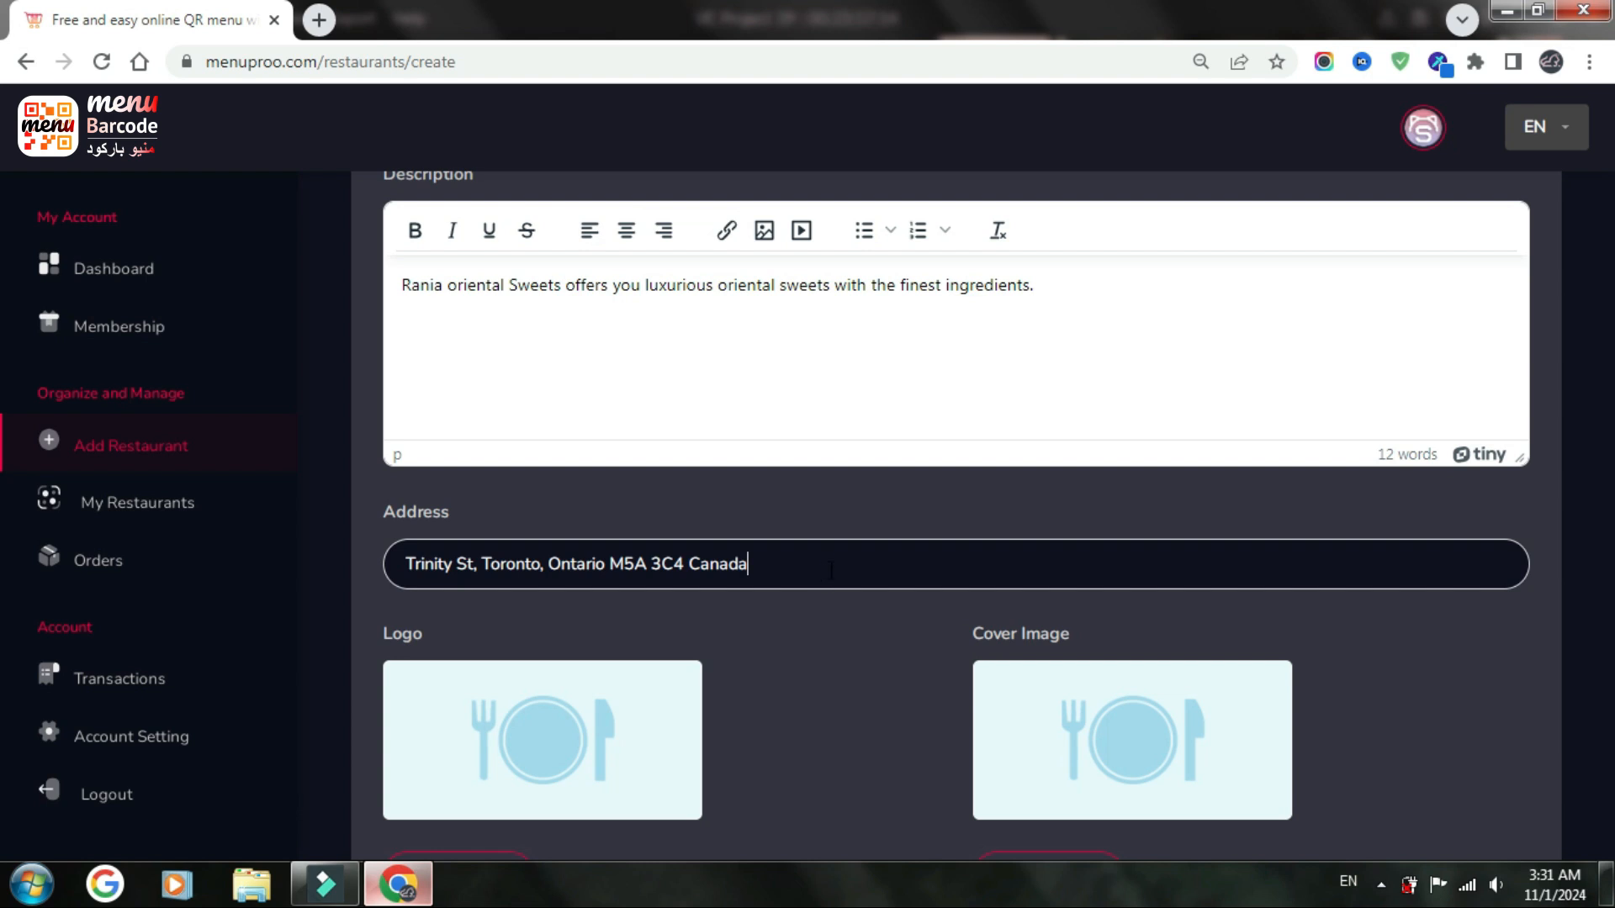
- Upload the picture named images from the Downloads folder as the restaurant's logo
scroll(848, 566, down, 4)
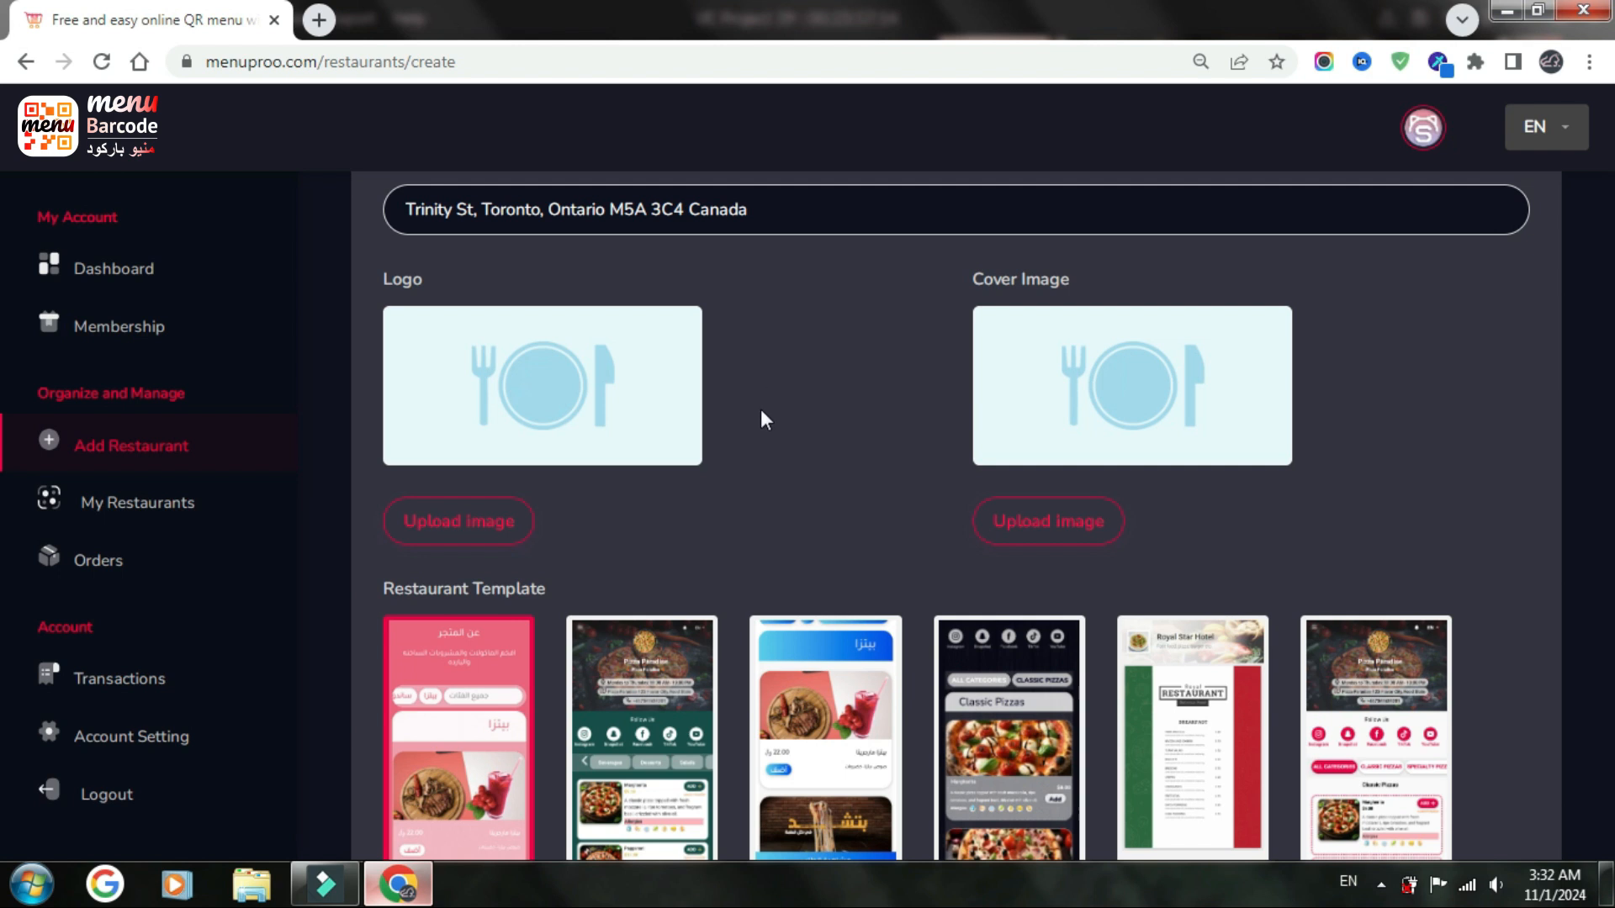
click(468, 527)
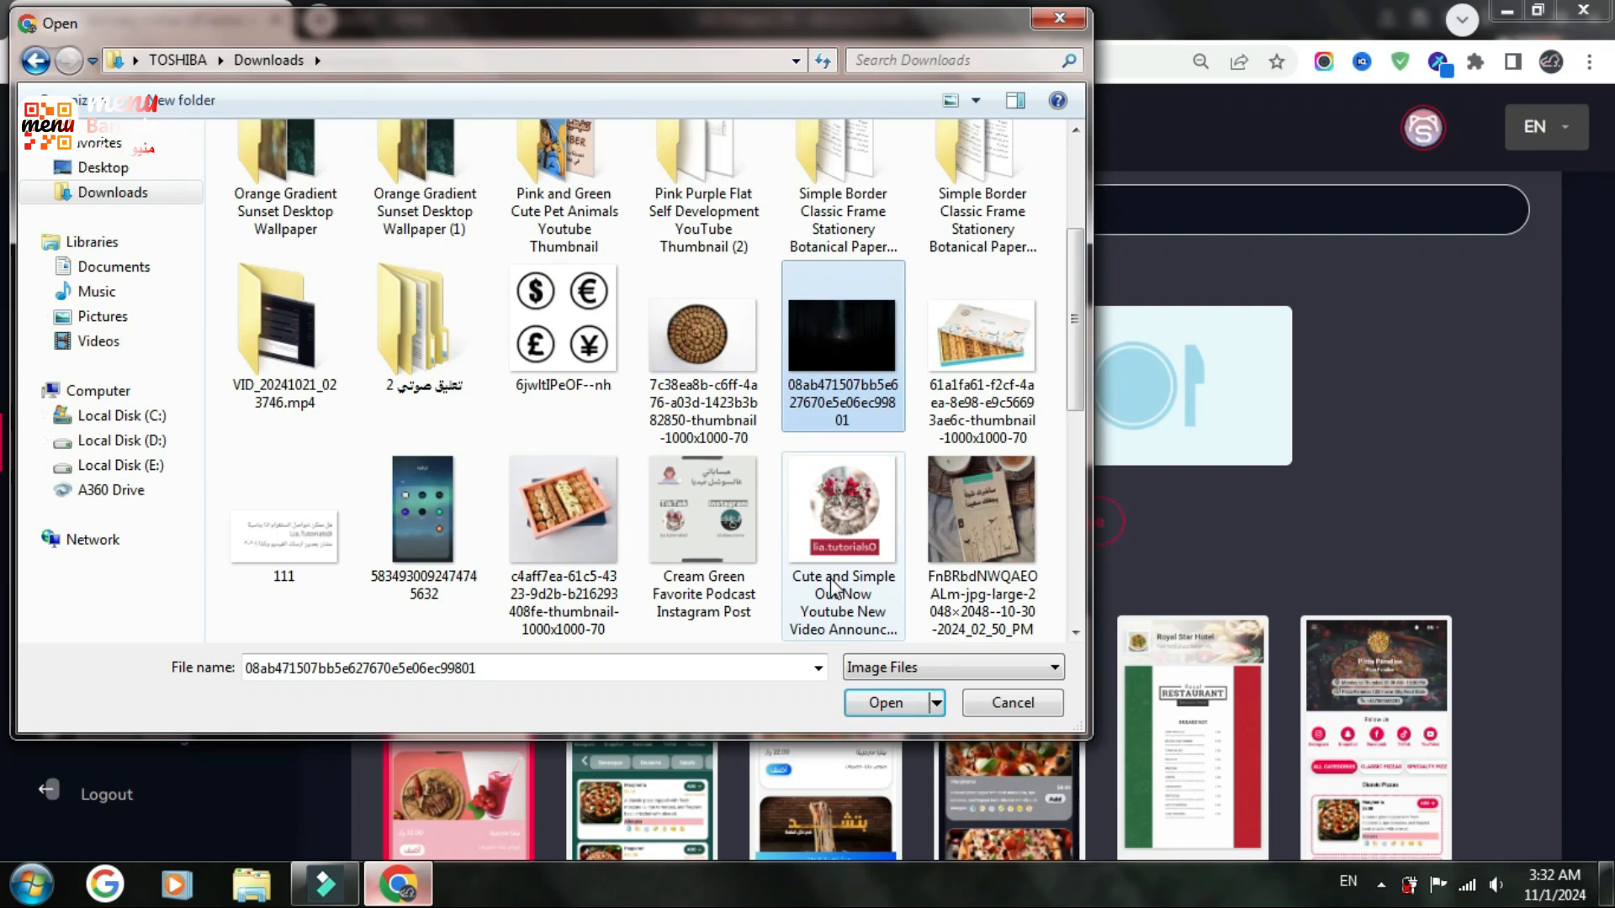
scroll(832, 586, down, 2)
click(311, 345)
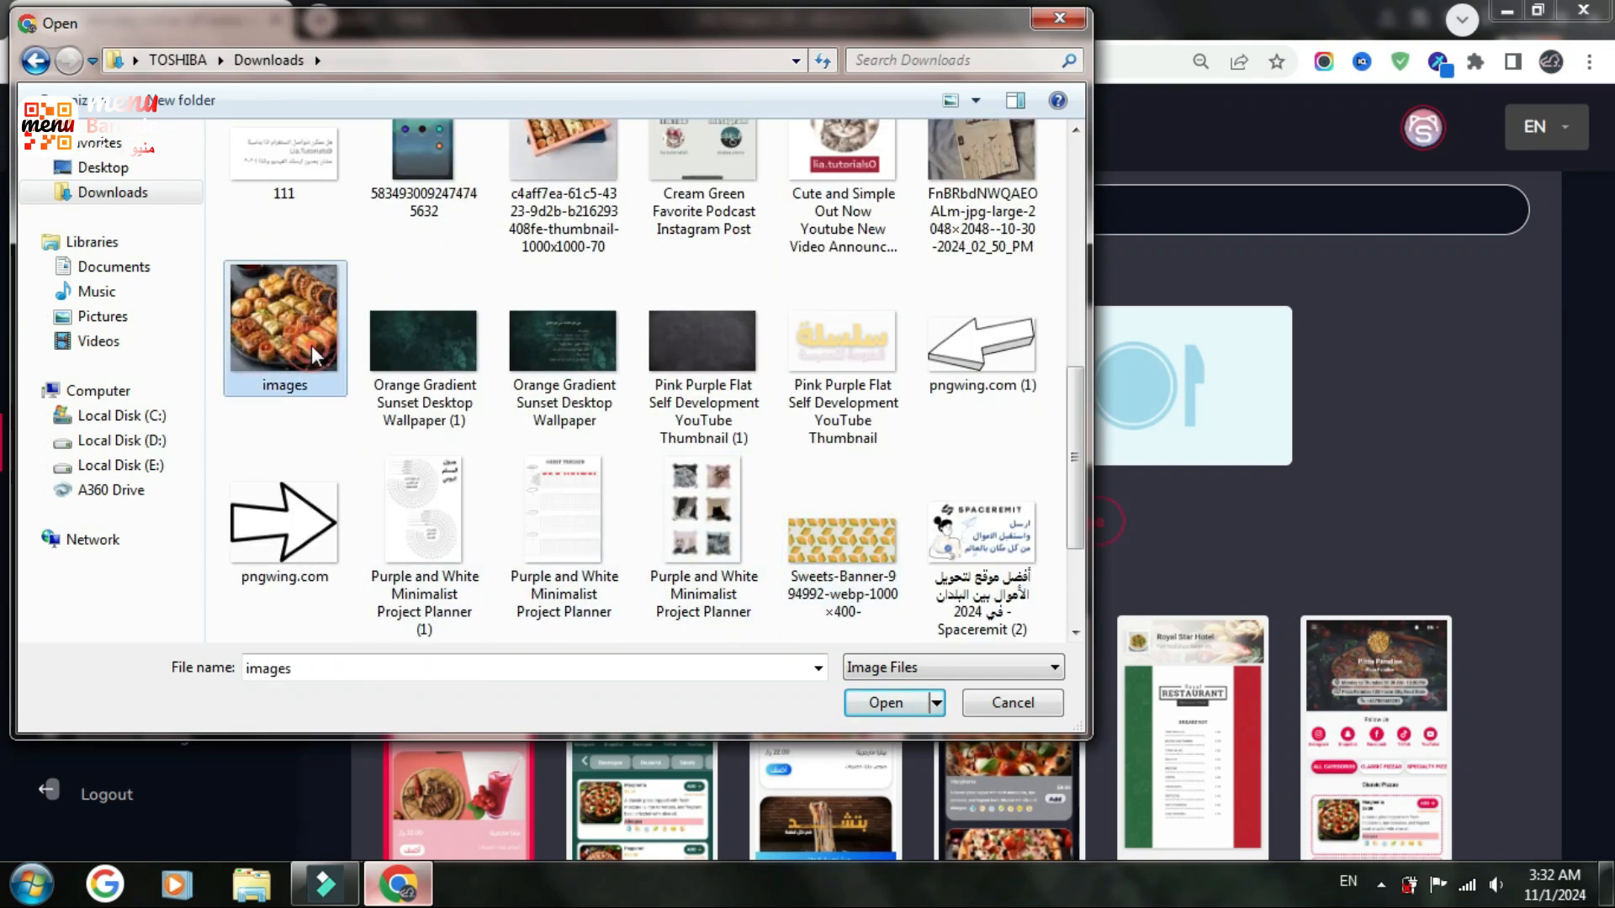
click(850, 700)
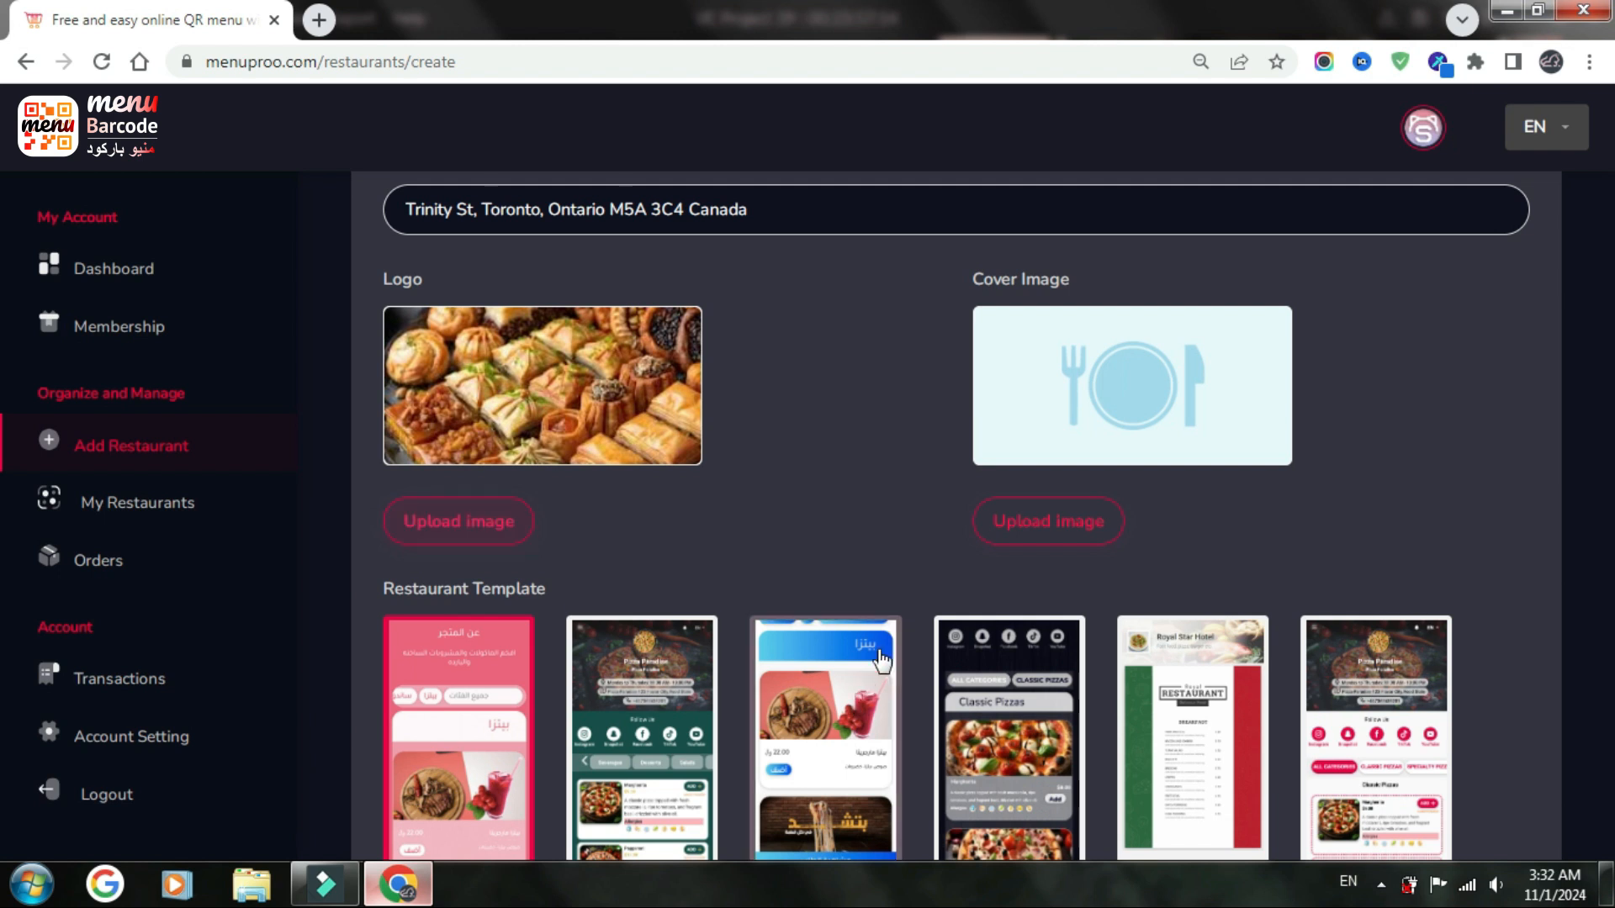
- Upload the picture Sweets-Banner-994992-webp-1000×400- from the Downloads folder as the restaurant's cover image
click(984, 529)
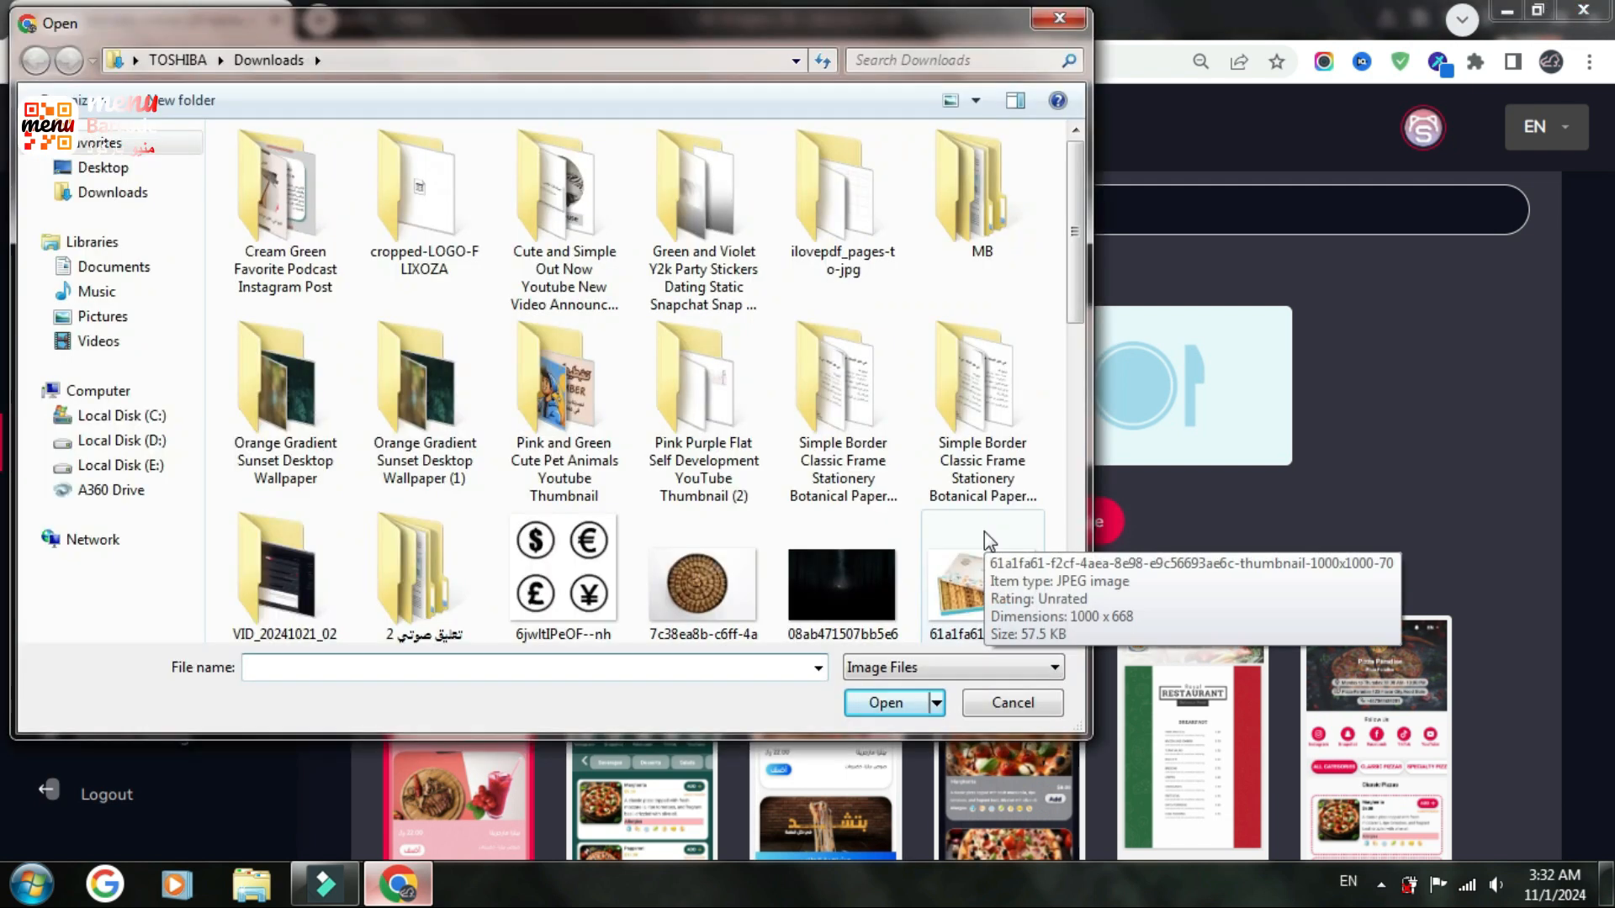
click(984, 532)
scroll(984, 531, down, 2)
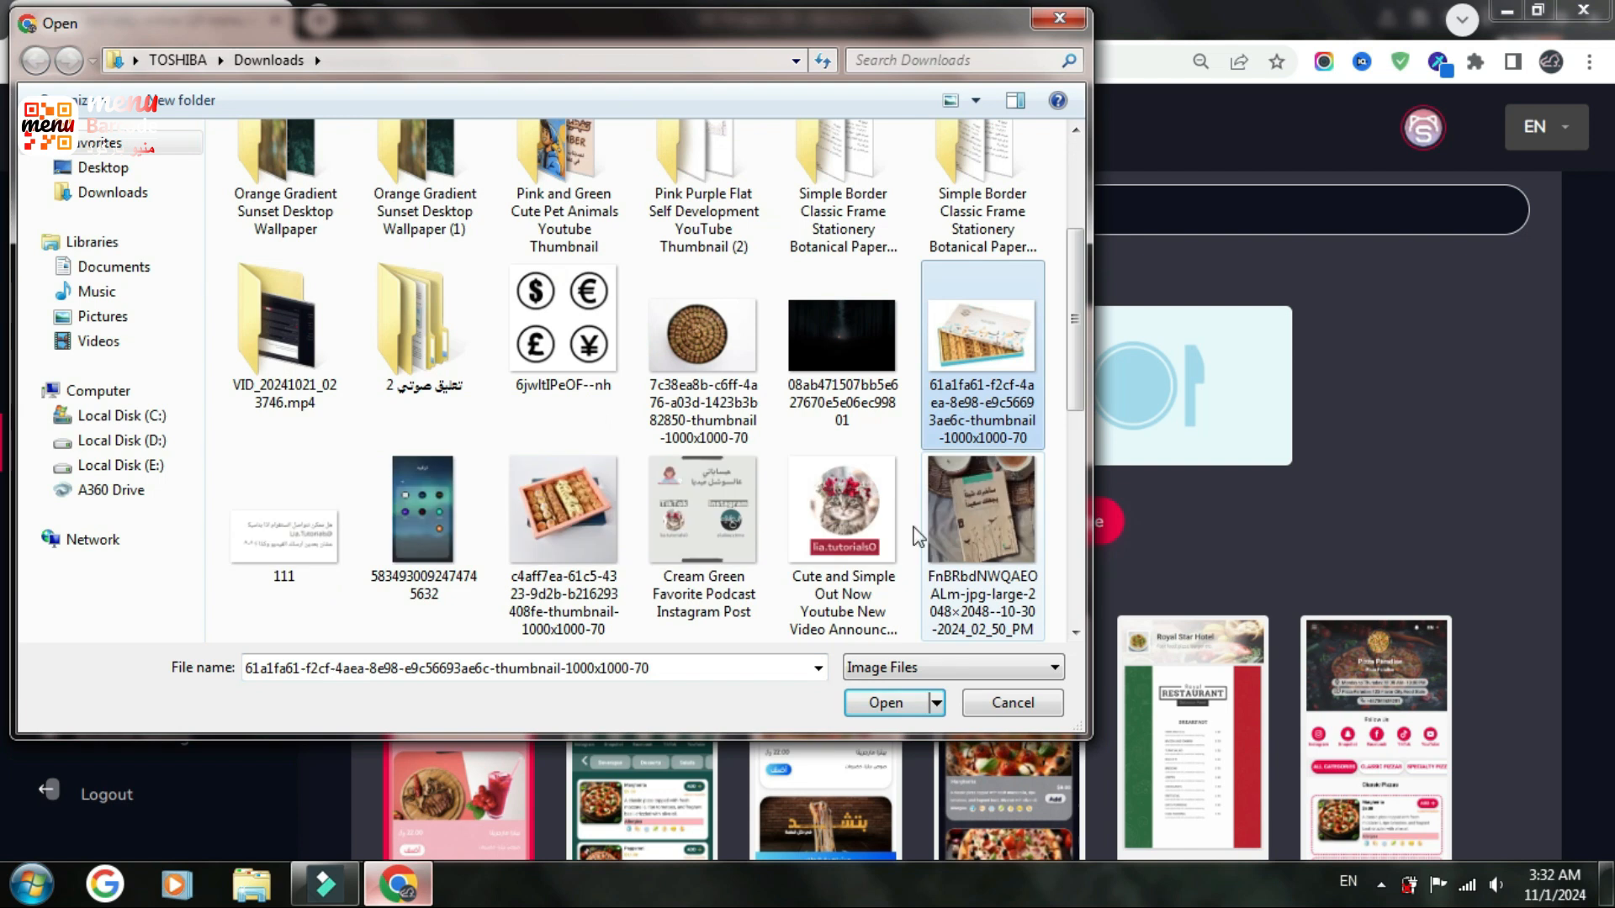
scroll(673, 525, down, 3)
click(839, 536)
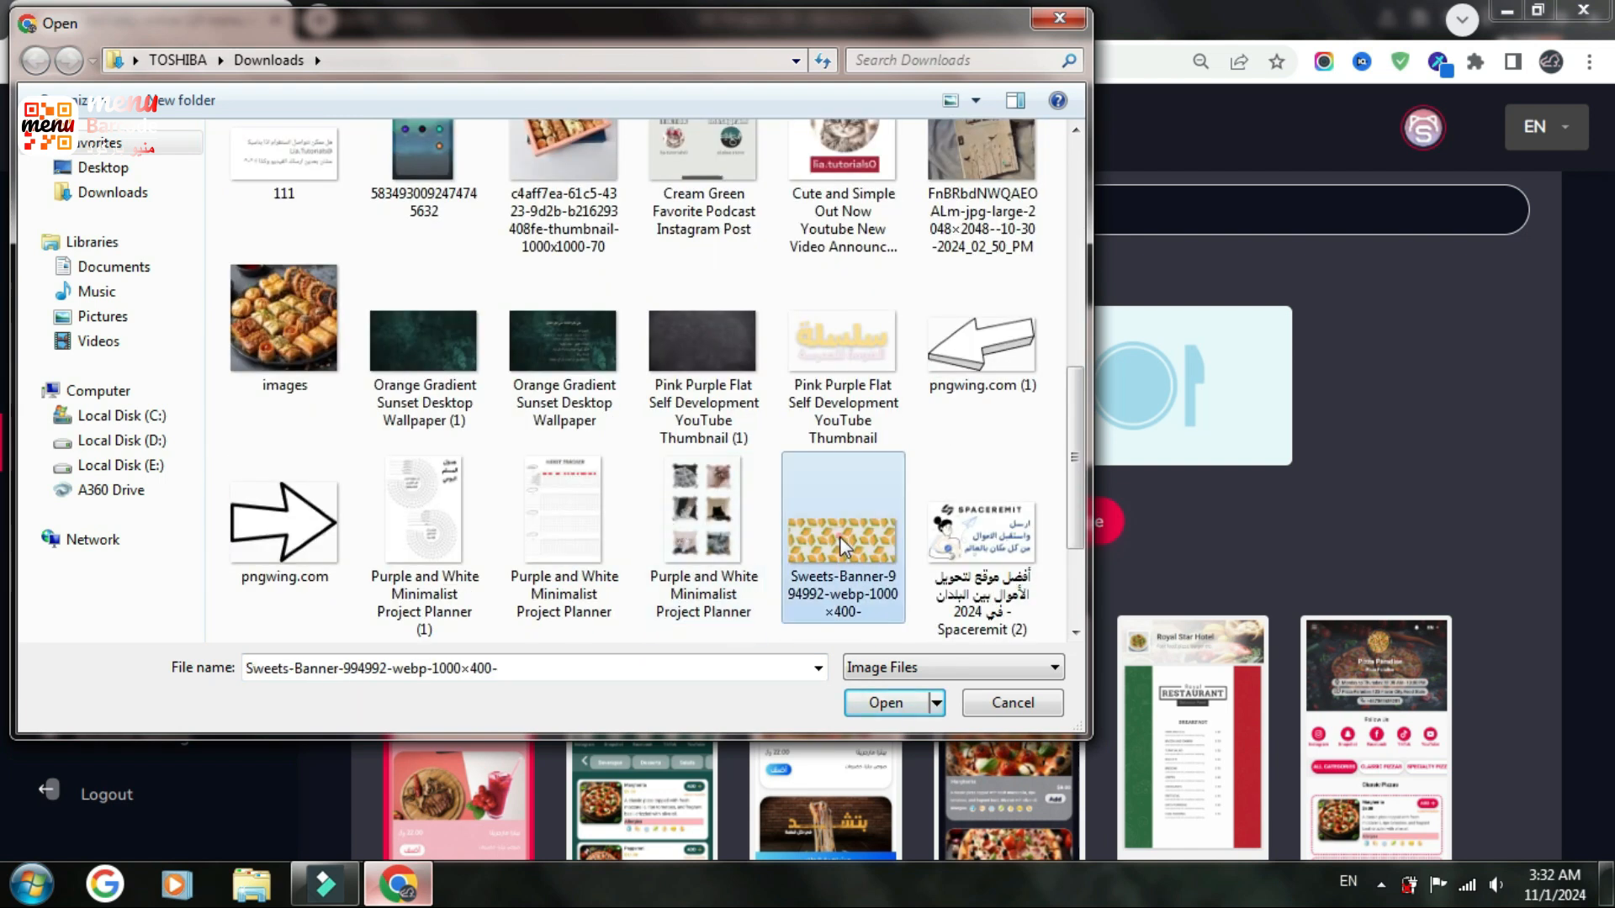
double_click(840, 537)
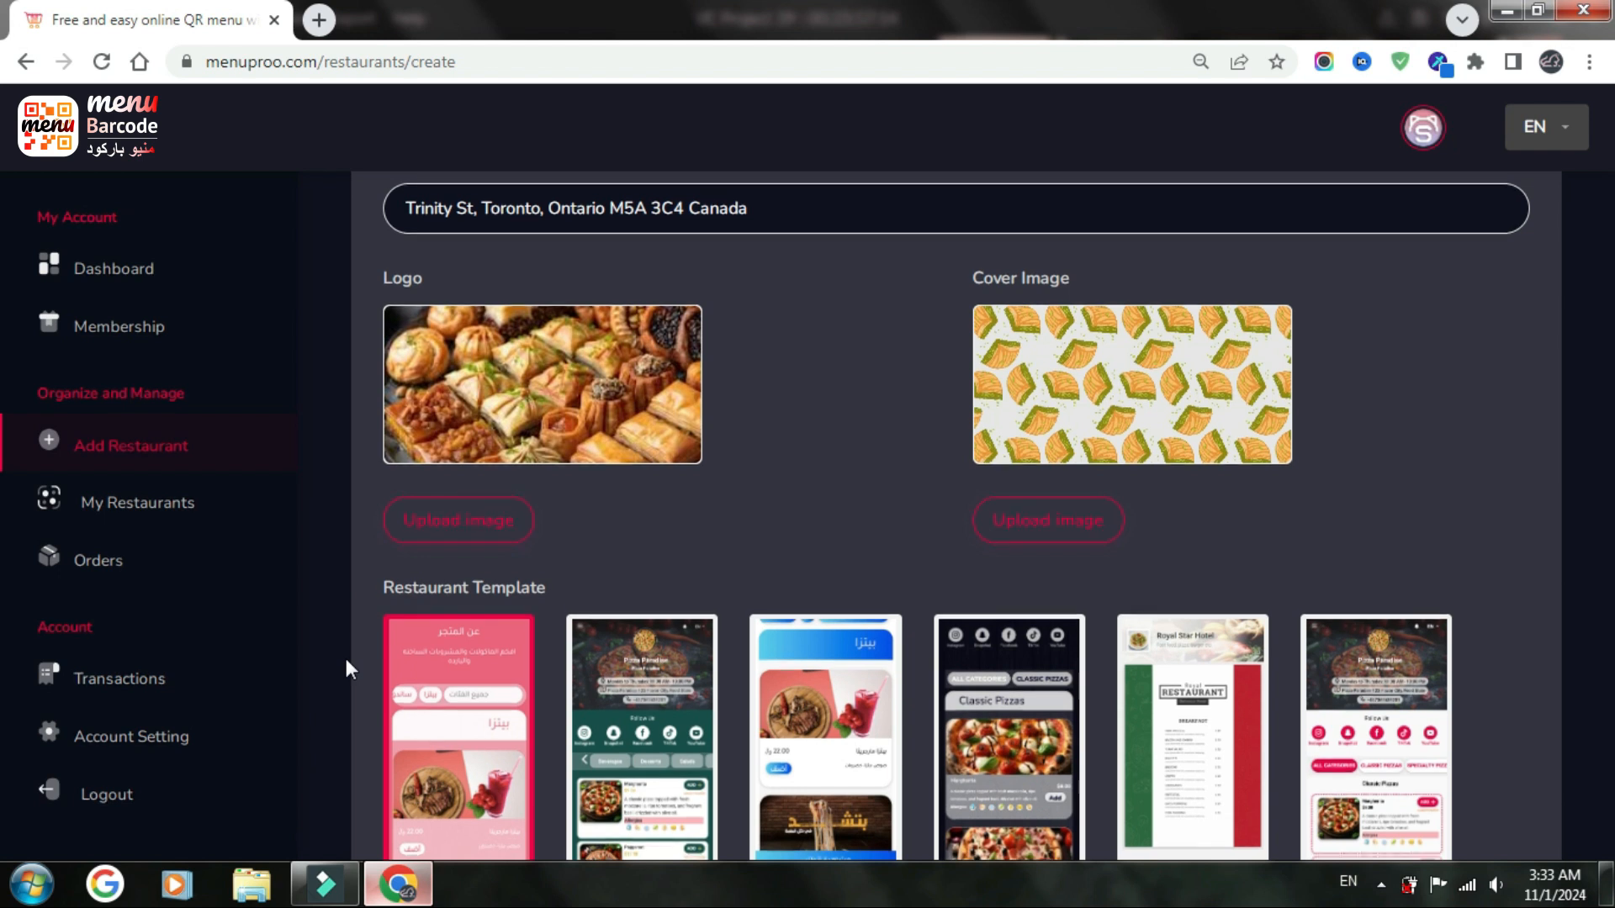
- Choose the Modern Theme as the restaurant template and save the new restaurant
scroll(345, 658, down, 3)
scroll(346, 659, down, 2)
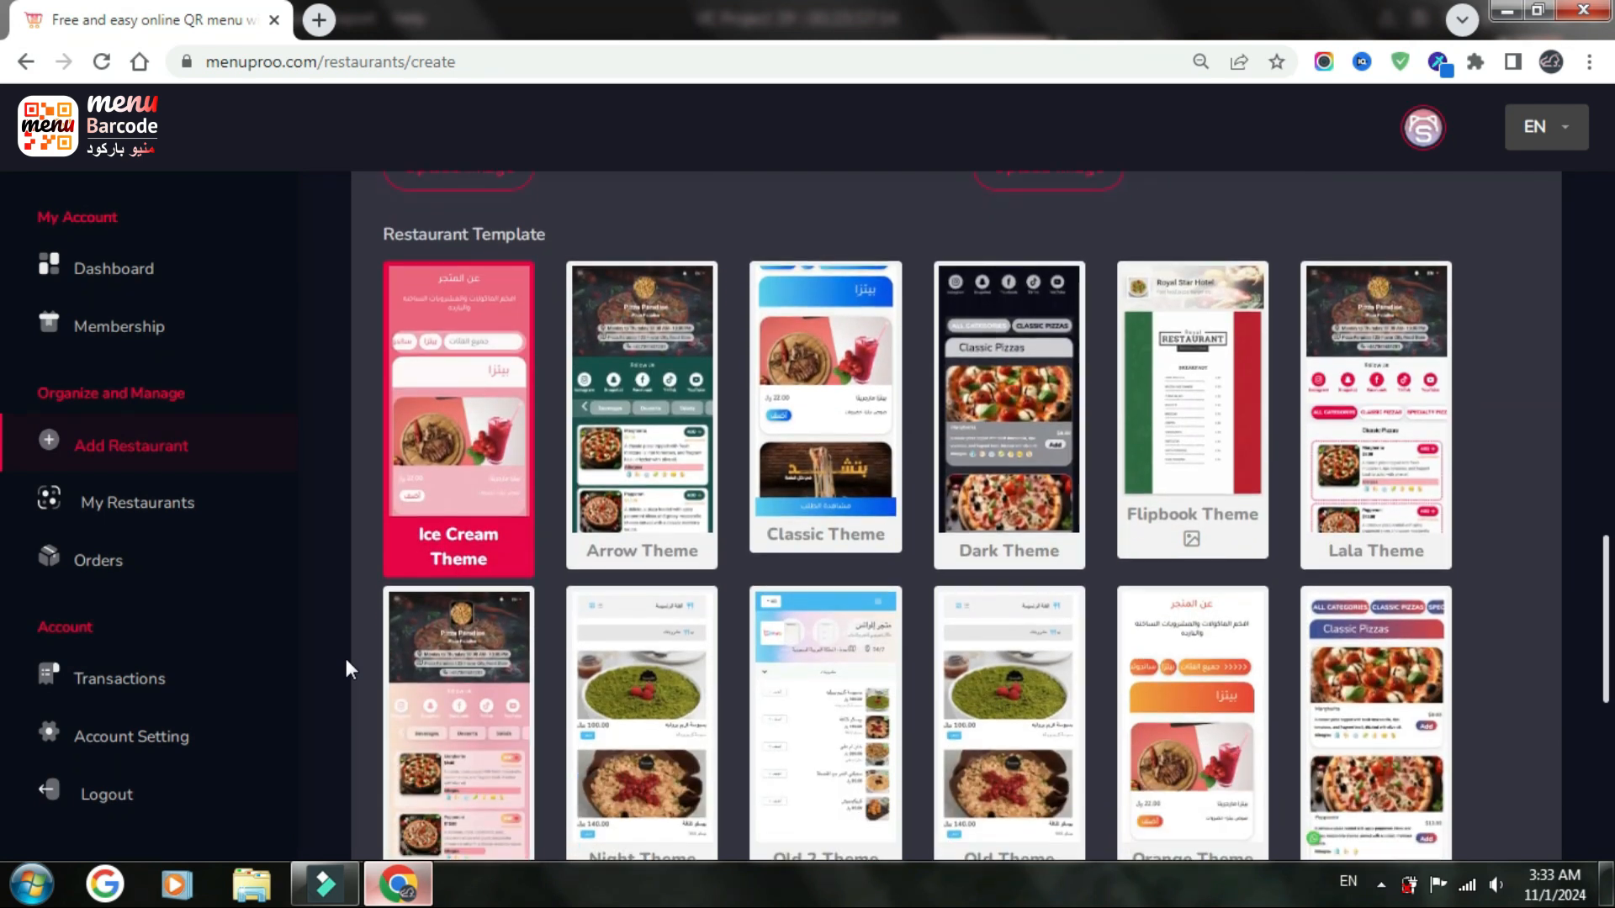
click(831, 514)
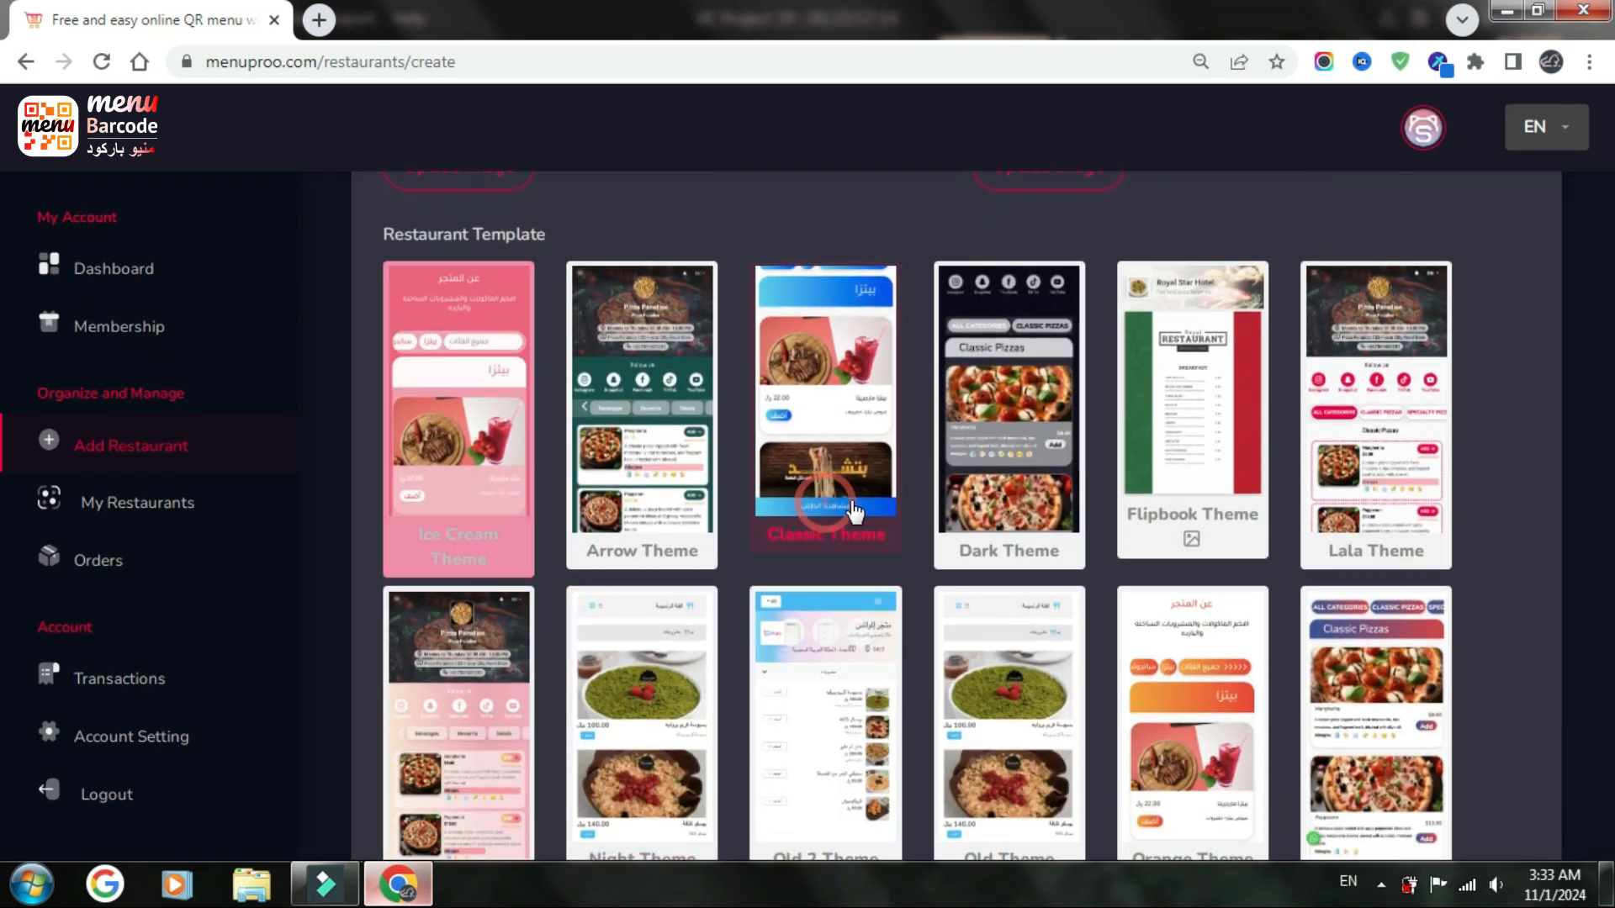
click(1148, 463)
scroll(753, 626, down, 1)
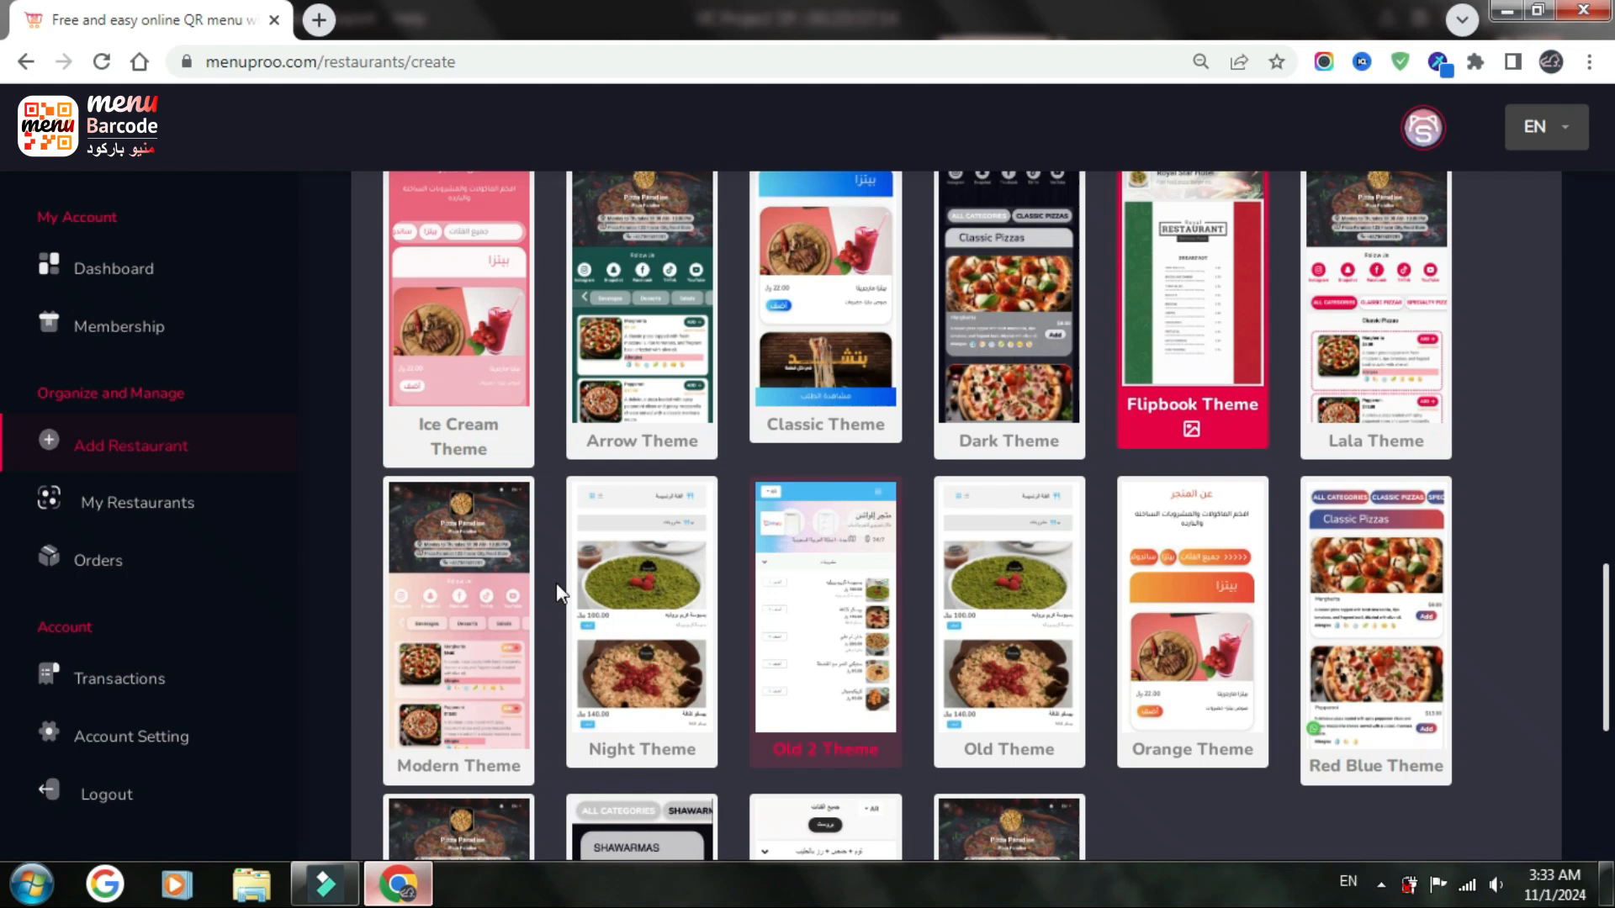
scroll(486, 577, down, 1)
click(484, 586)
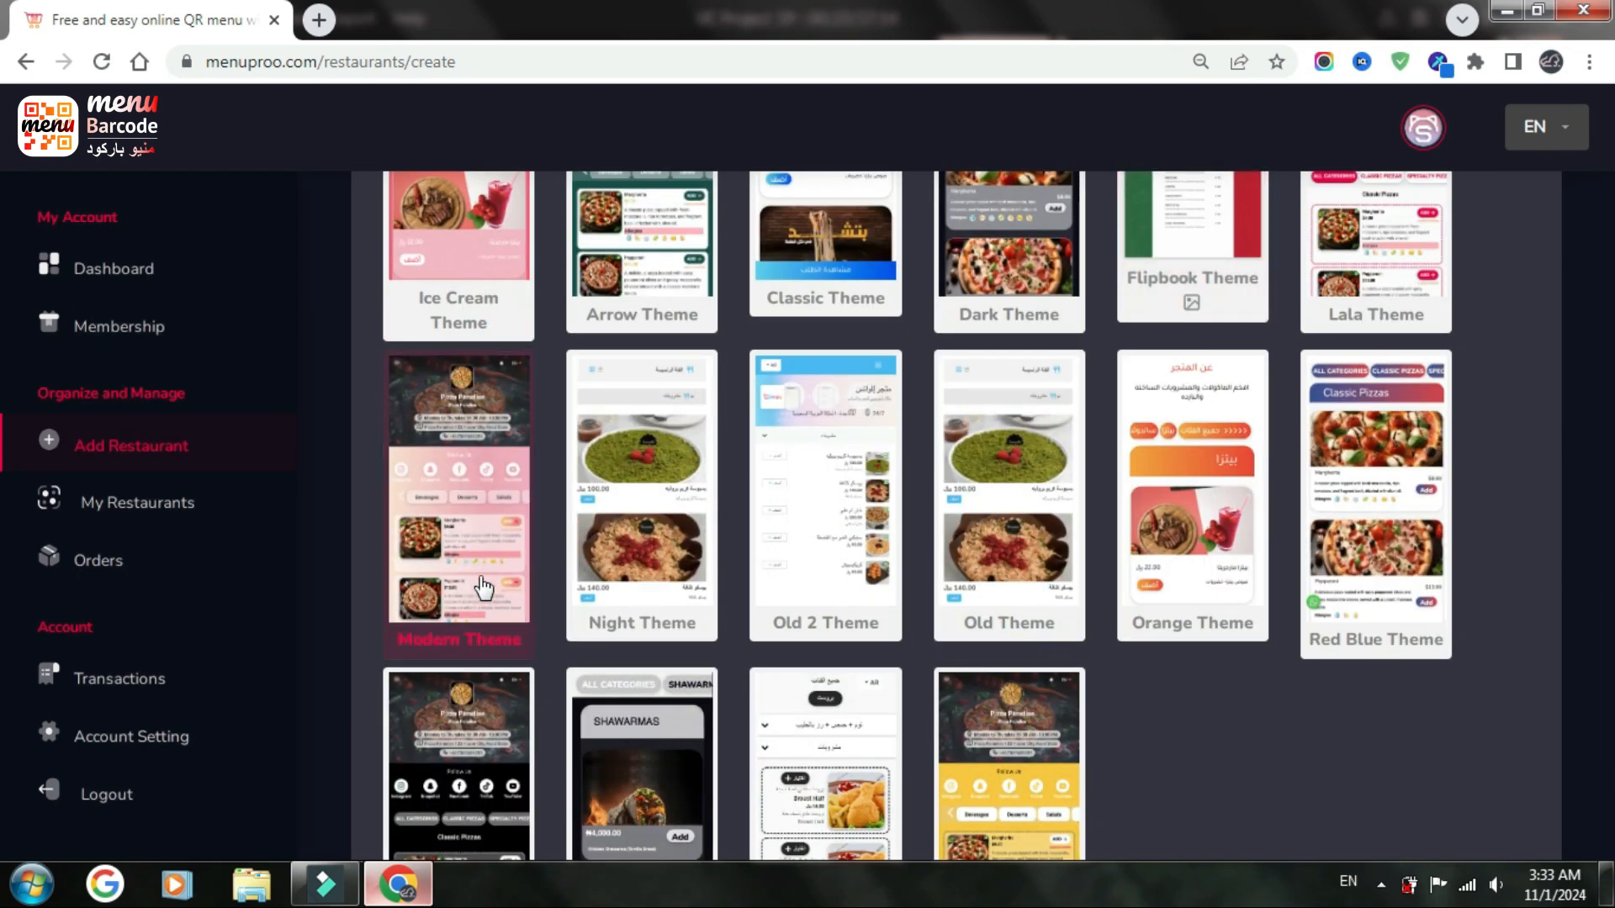
scroll(320, 600, down, 3)
click(368, 737)
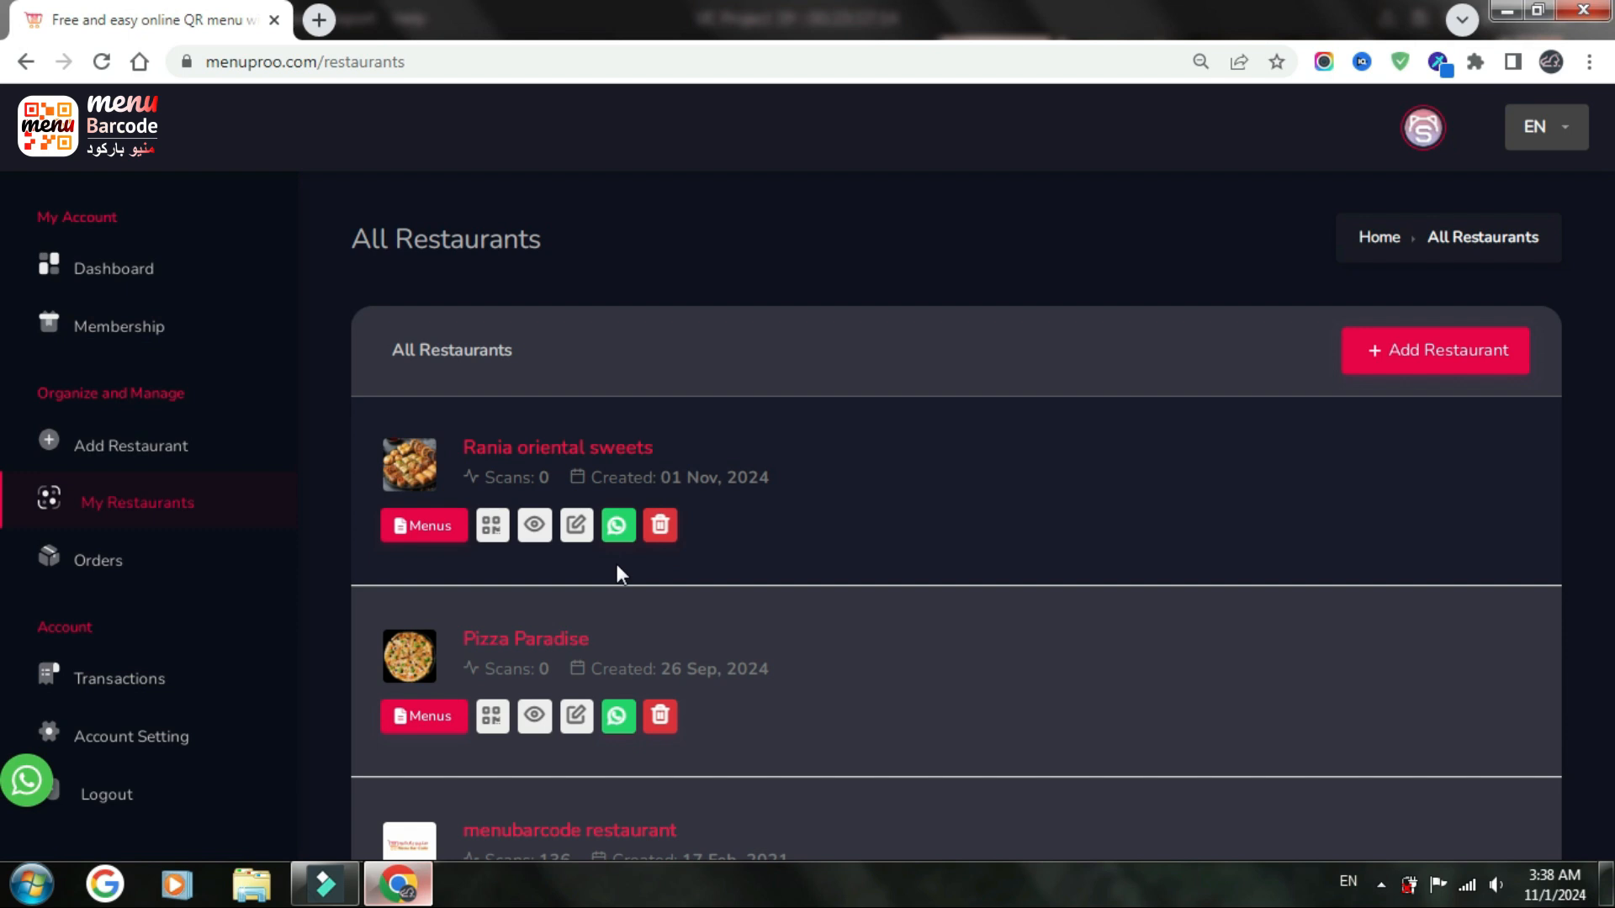
- Open Rania oriental sweets for editing and place a preview window of its menu beside the edit page
click(579, 528)
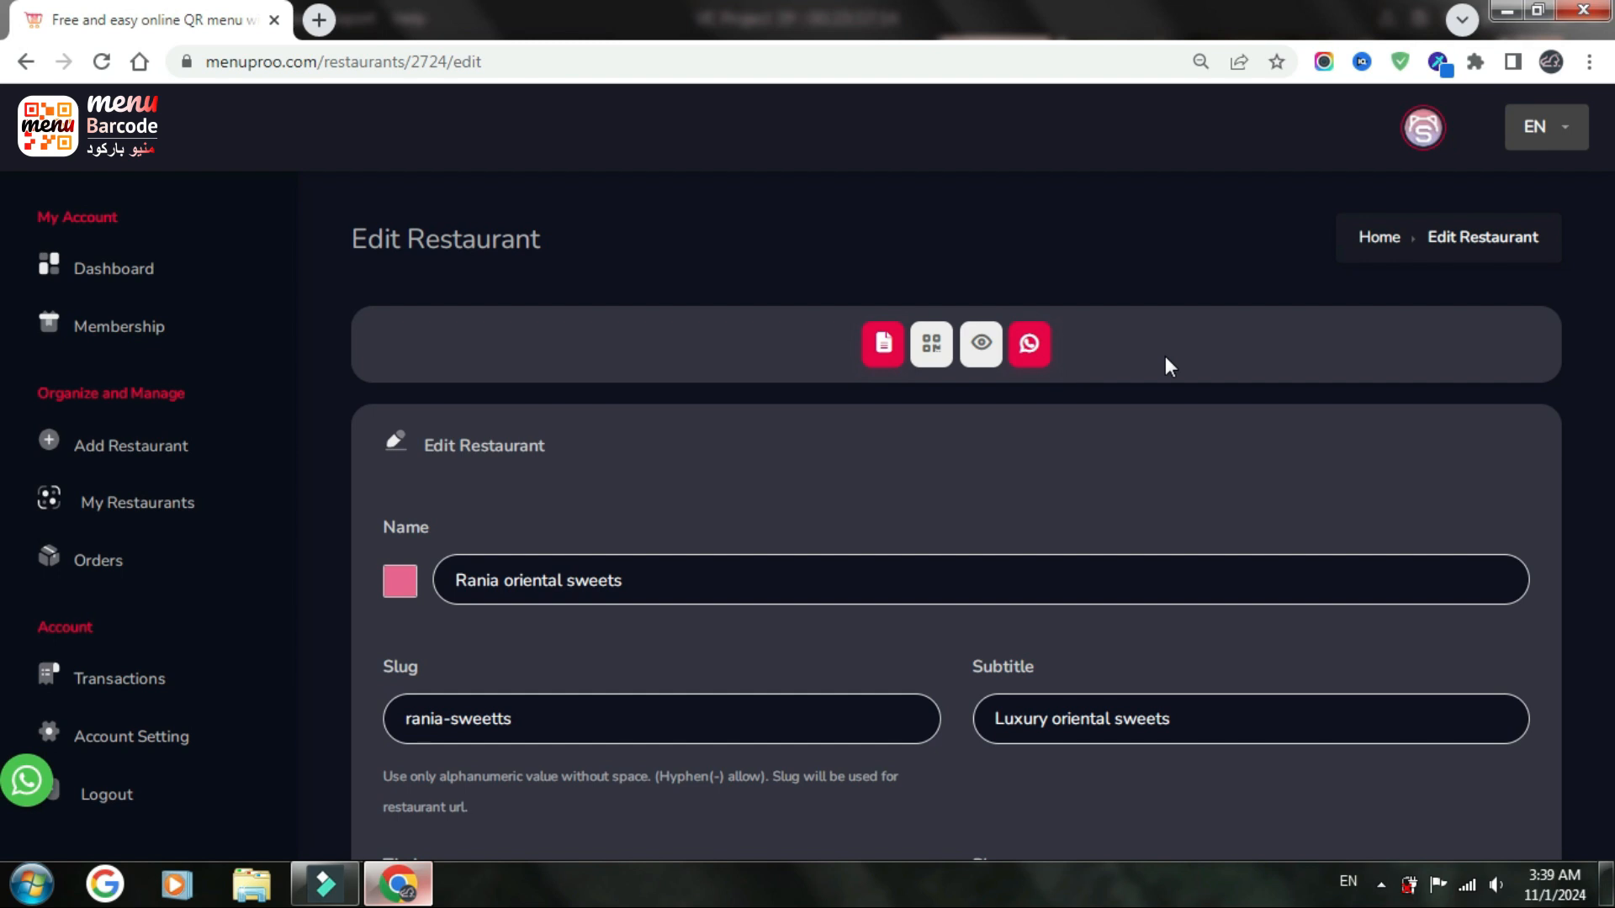
click(984, 355)
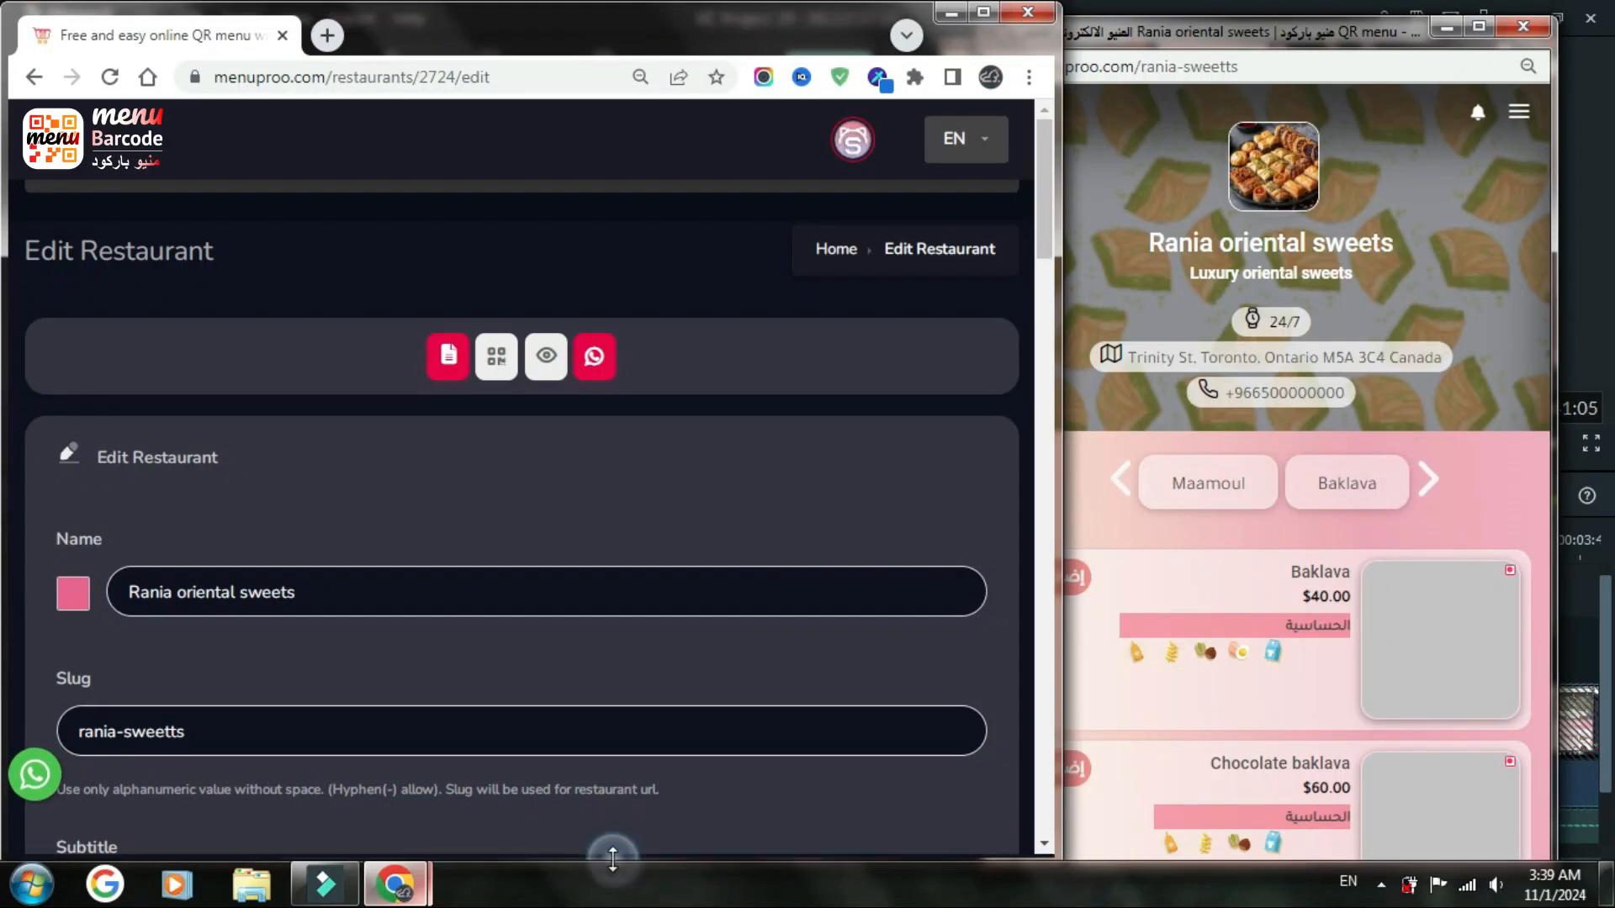
drag(1355, 29, 1404, 15)
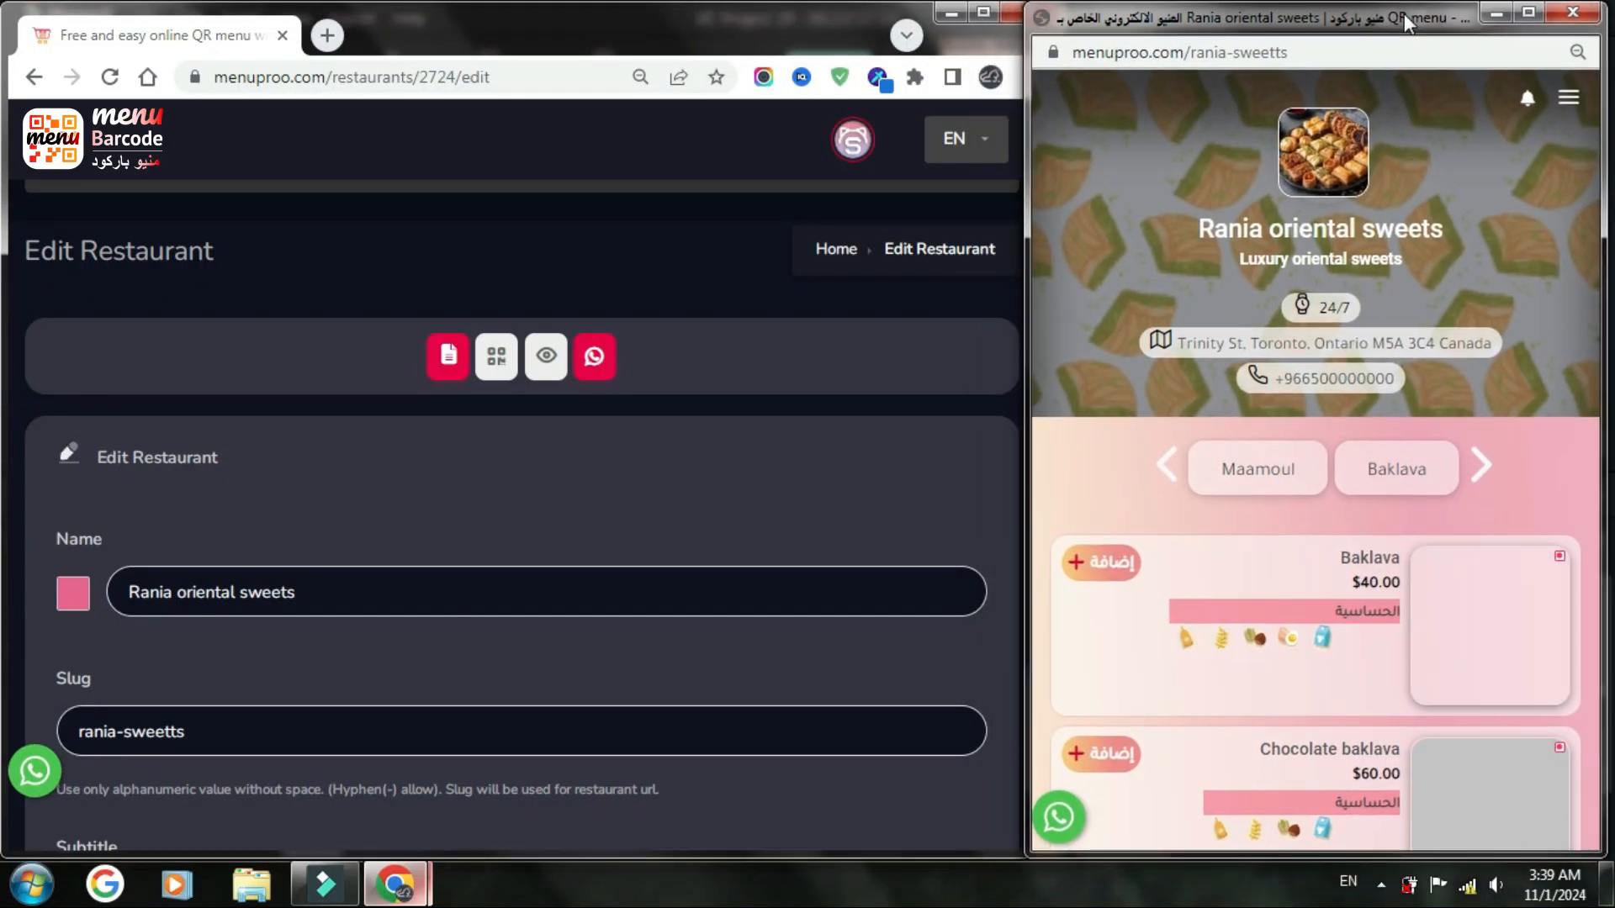
drag(1027, 281, 1047, 285)
drag(1053, 285, 1064, 284)
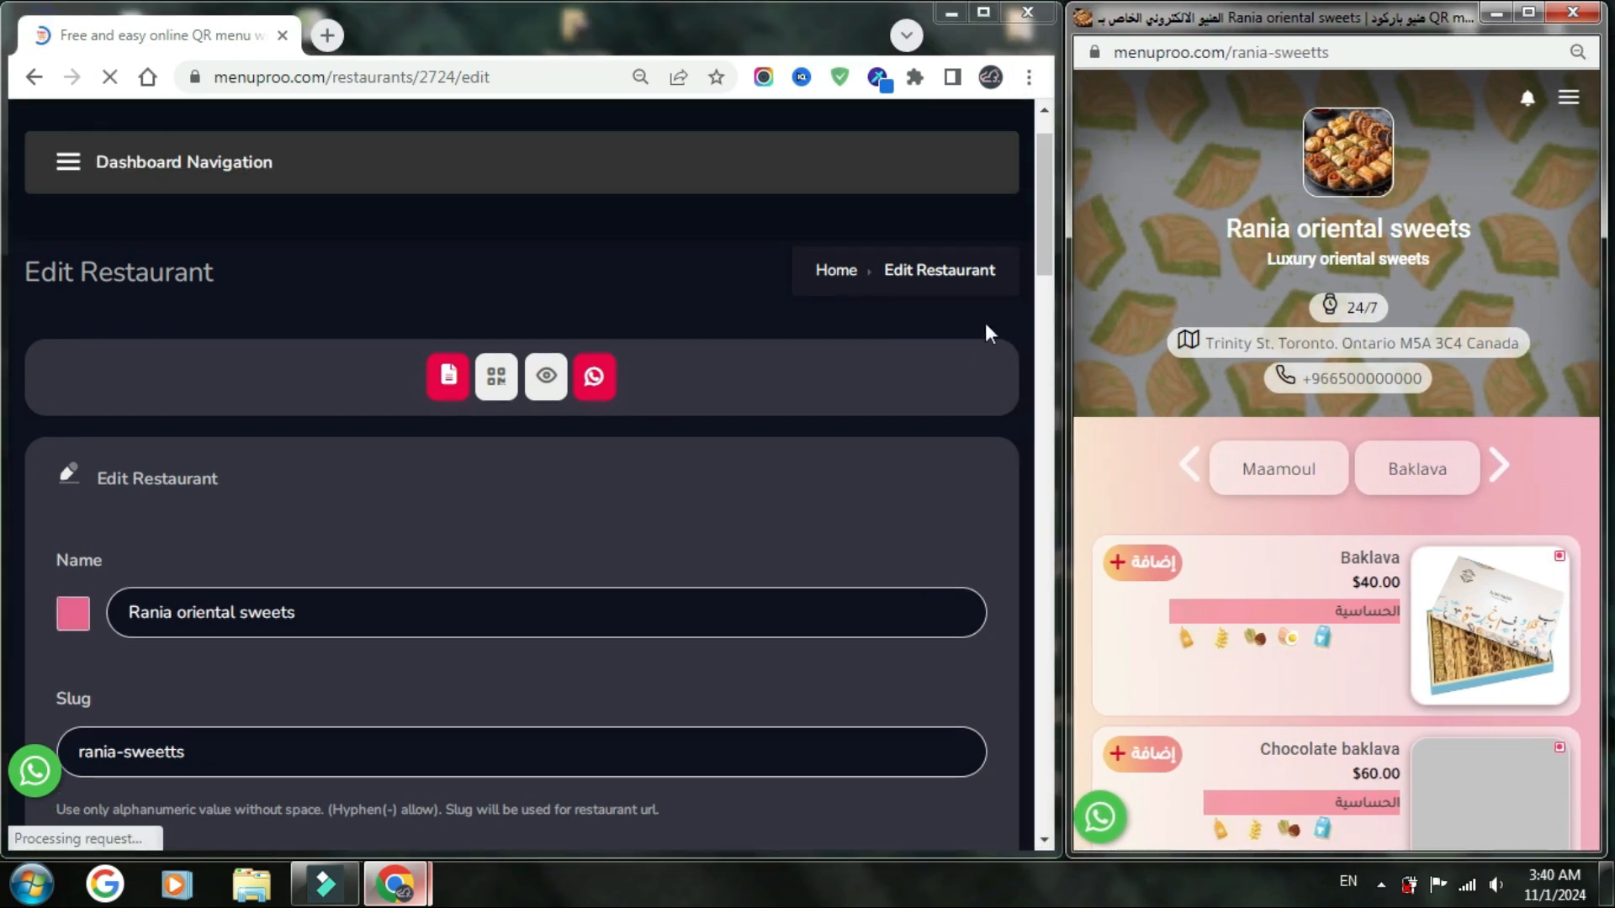
- In the restaurant settings, set the menu languages to English, Français, Arabic and Turkish
click(987, 324)
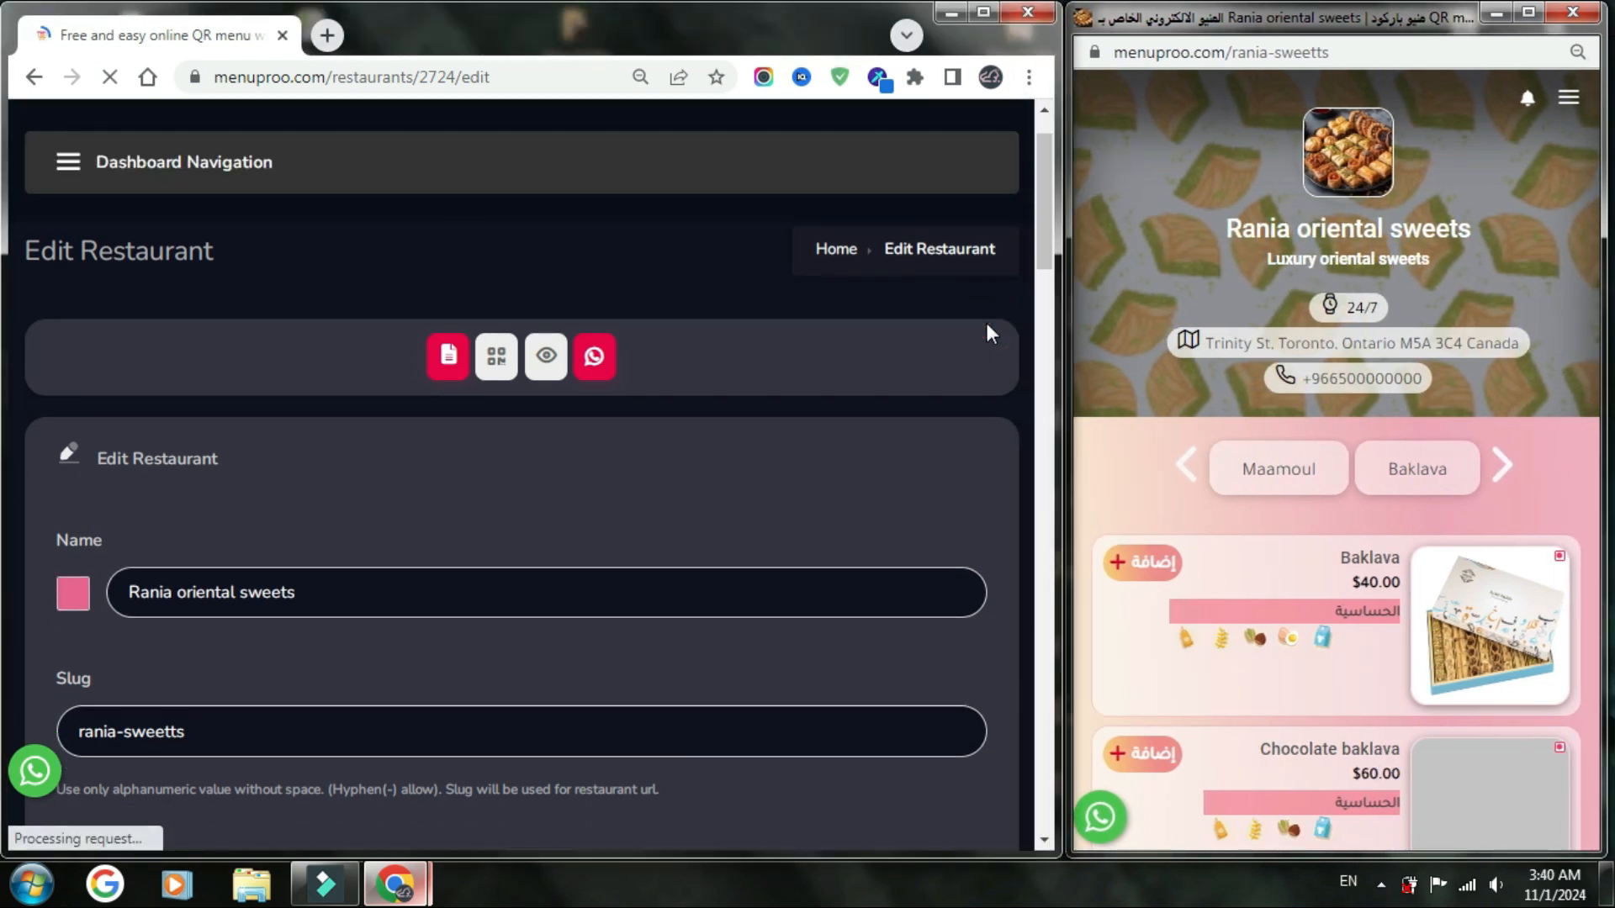
scroll(986, 323, down, 5)
scroll(986, 323, down, 20)
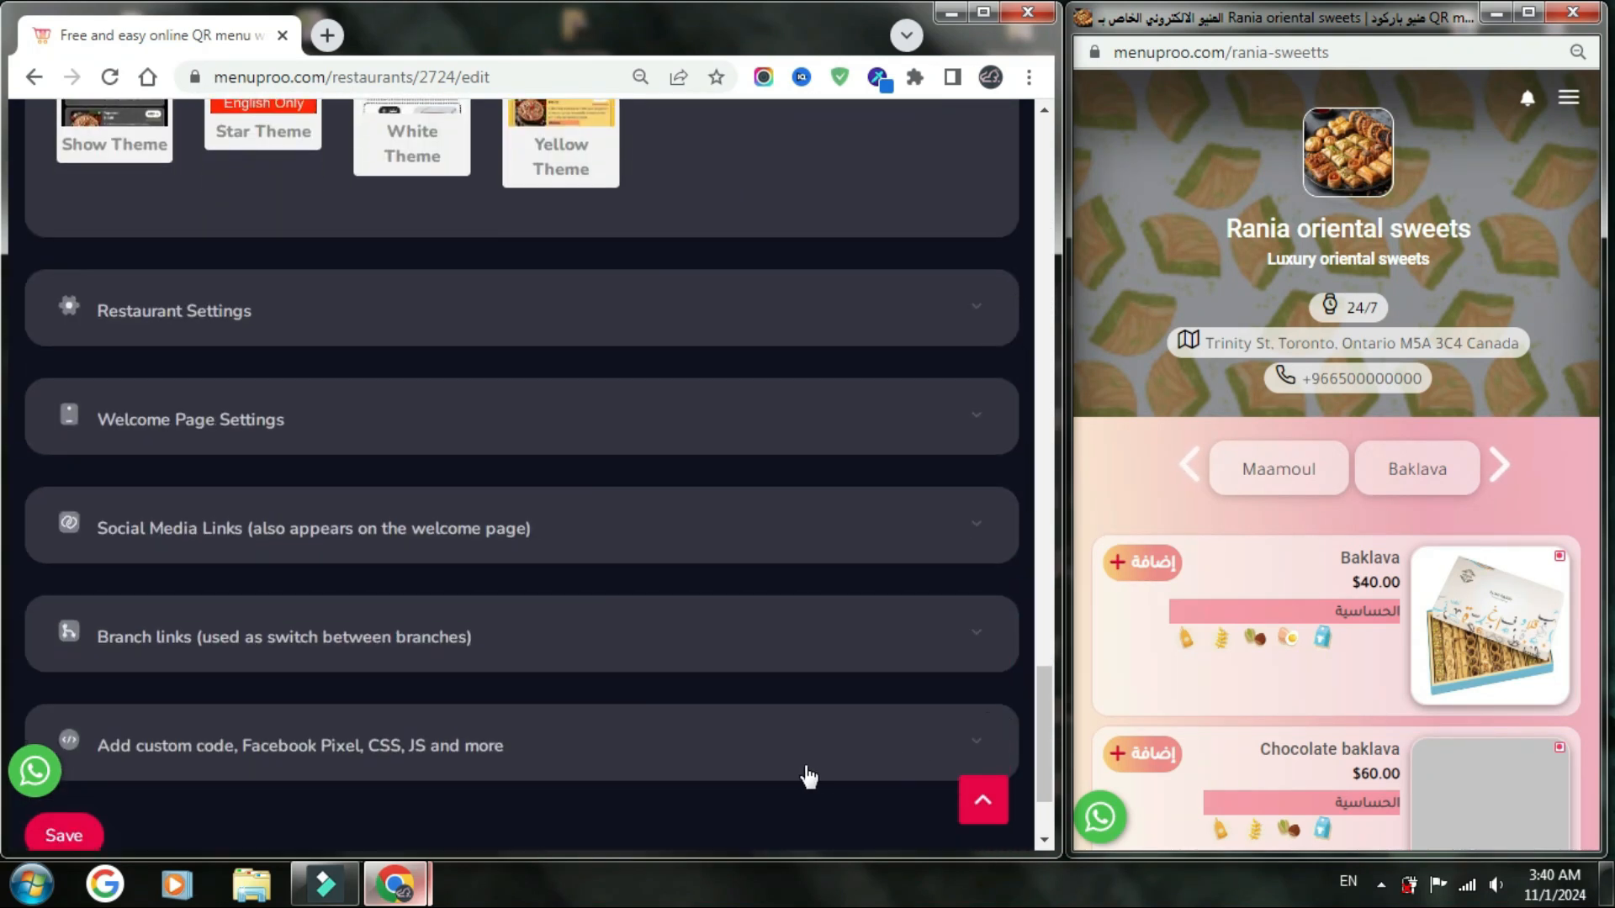
click(671, 330)
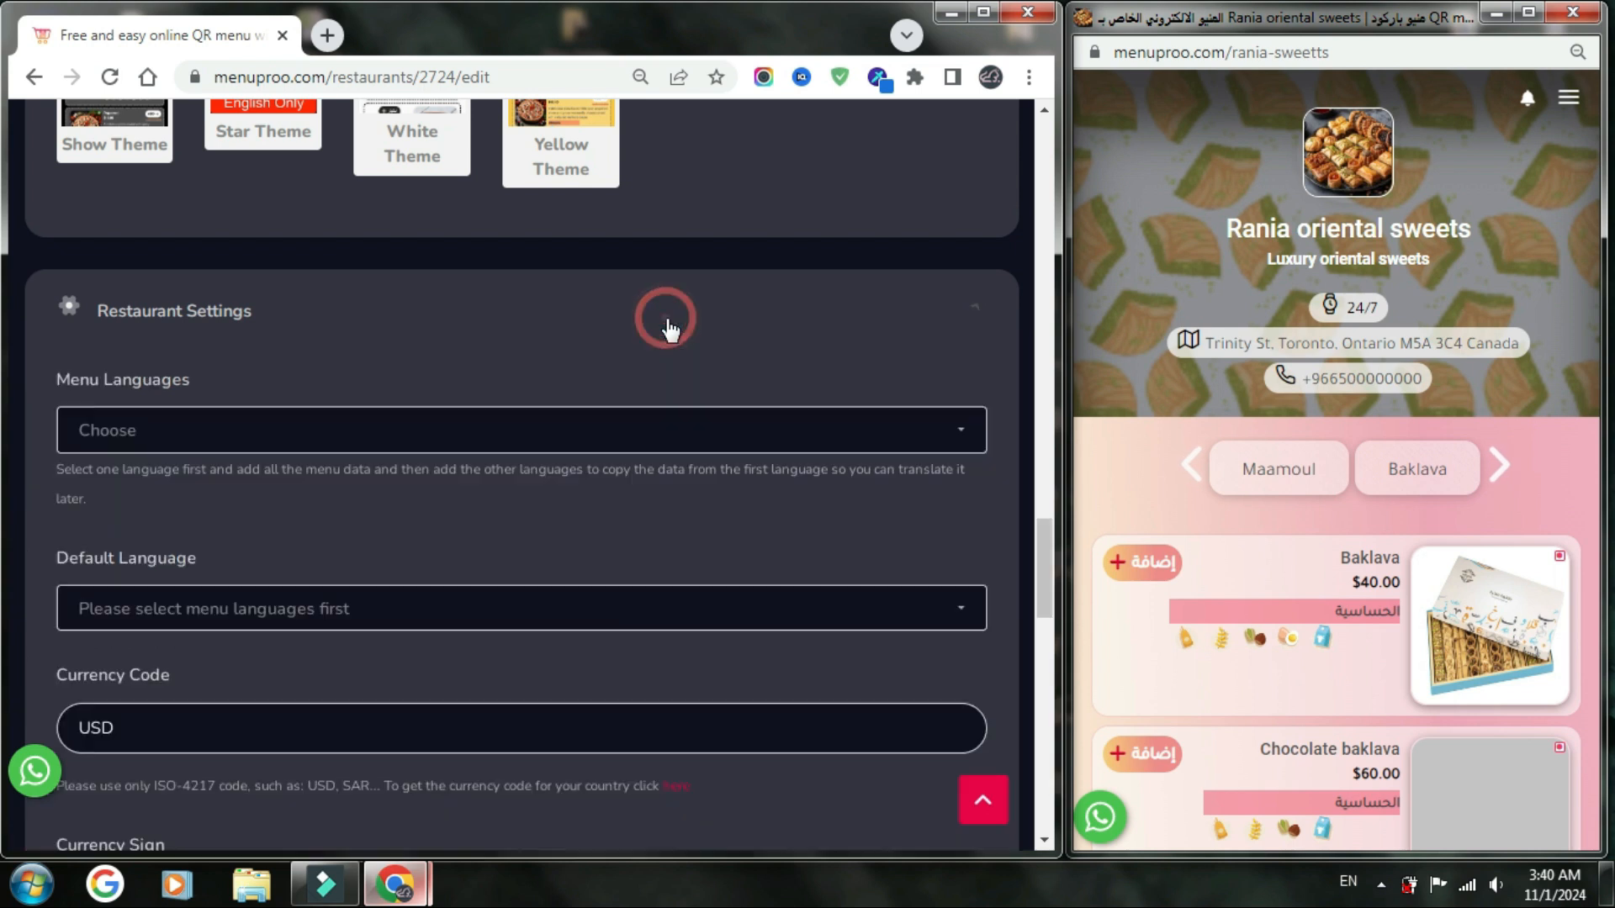
scroll(668, 278, down, 2)
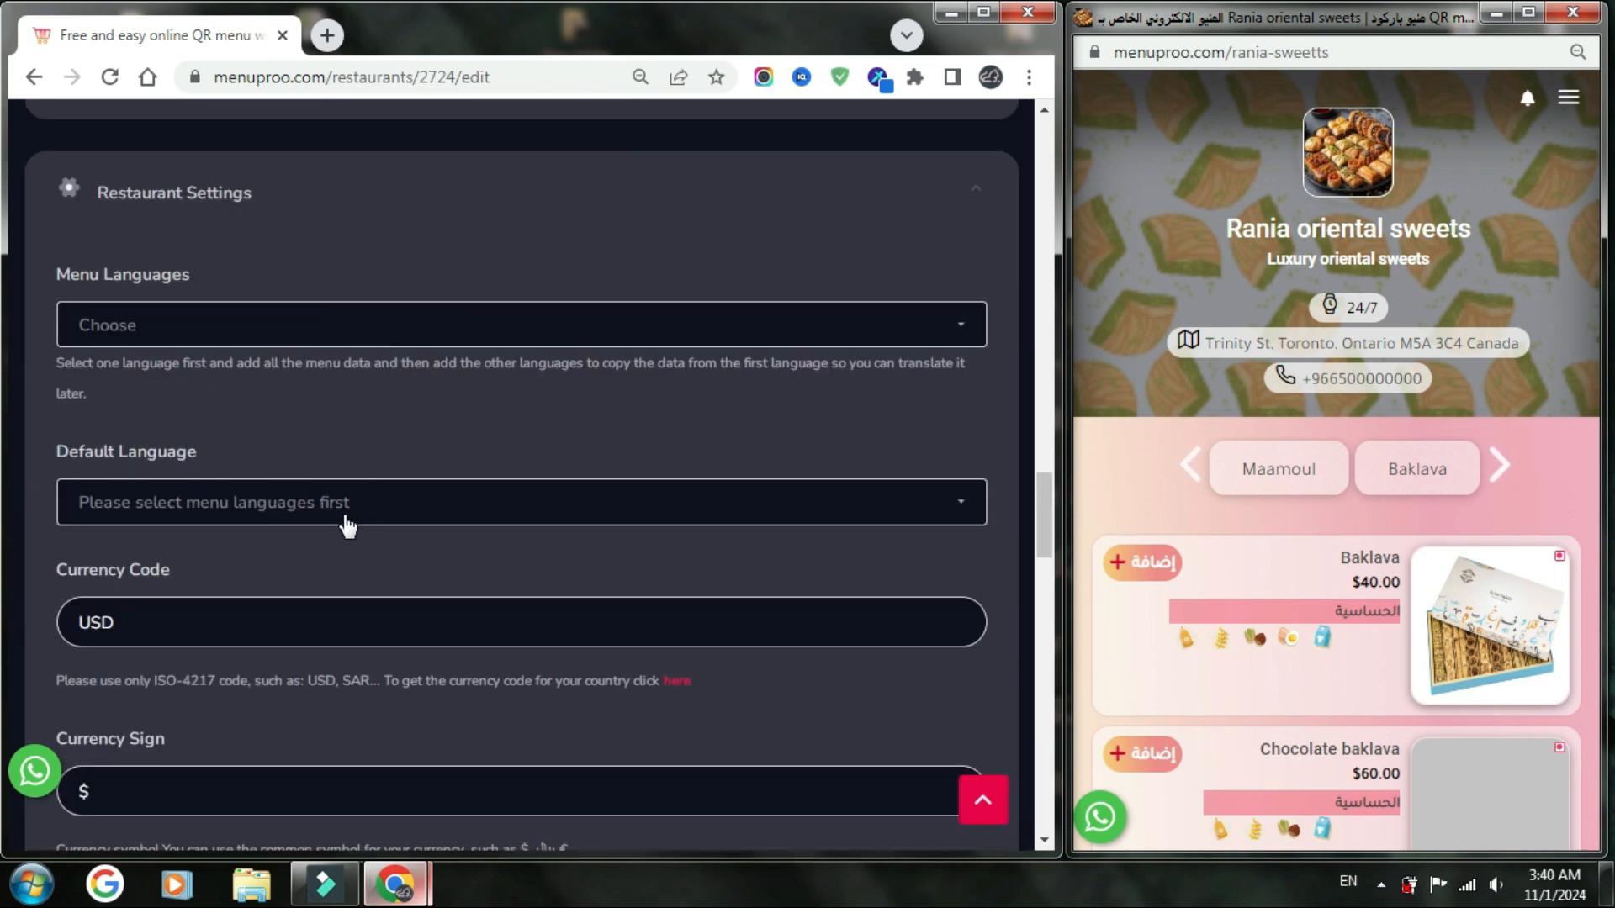
click(423, 328)
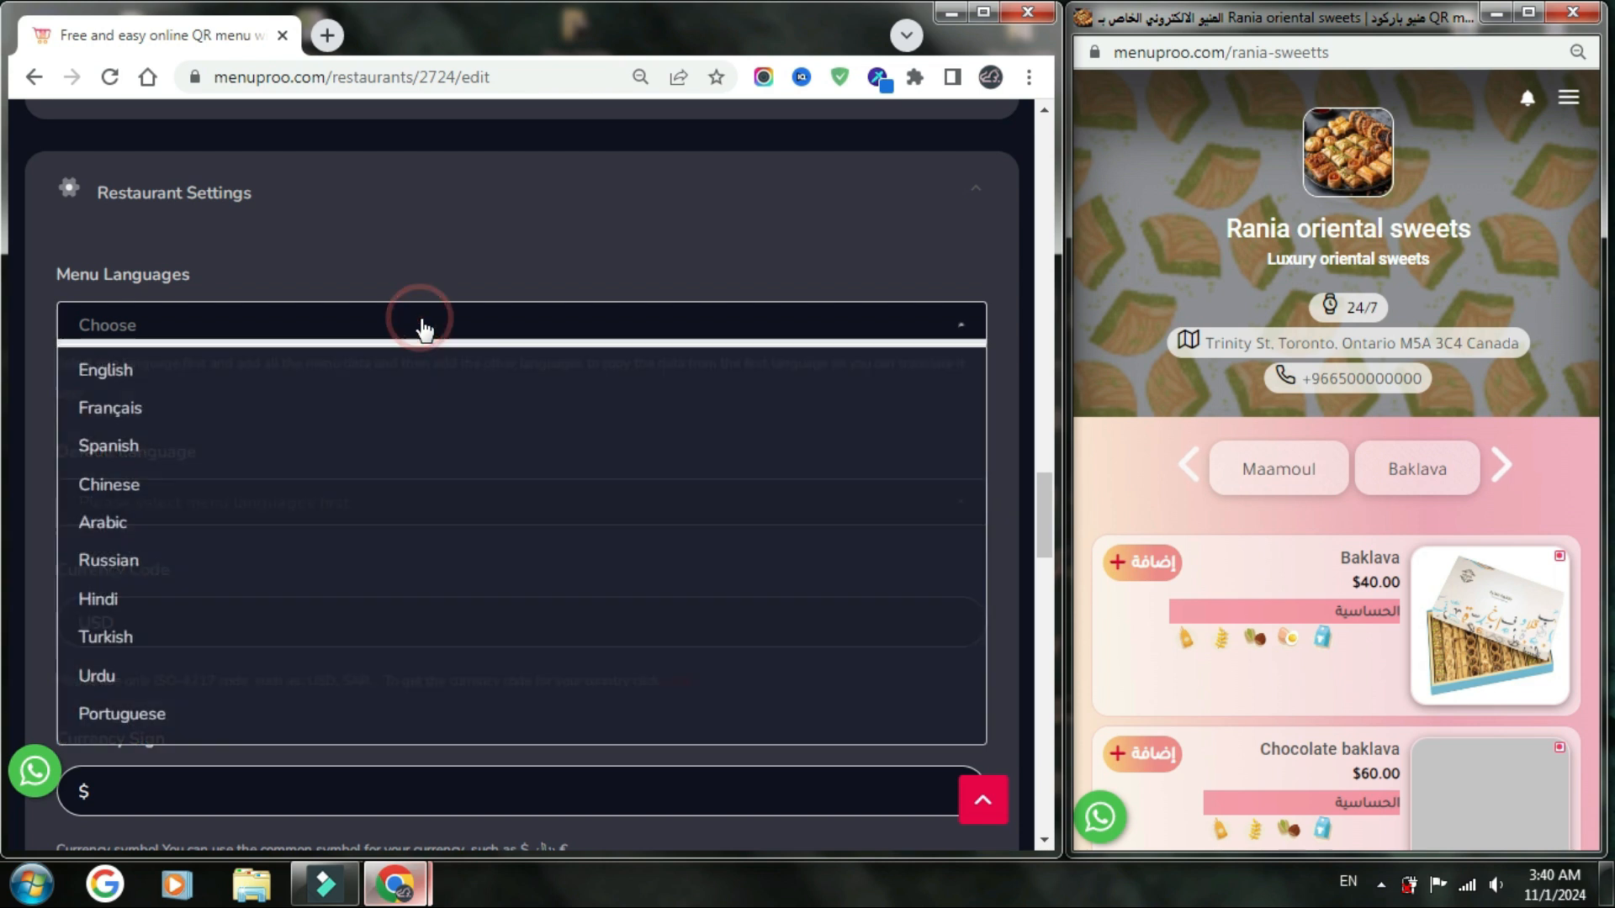
click(413, 366)
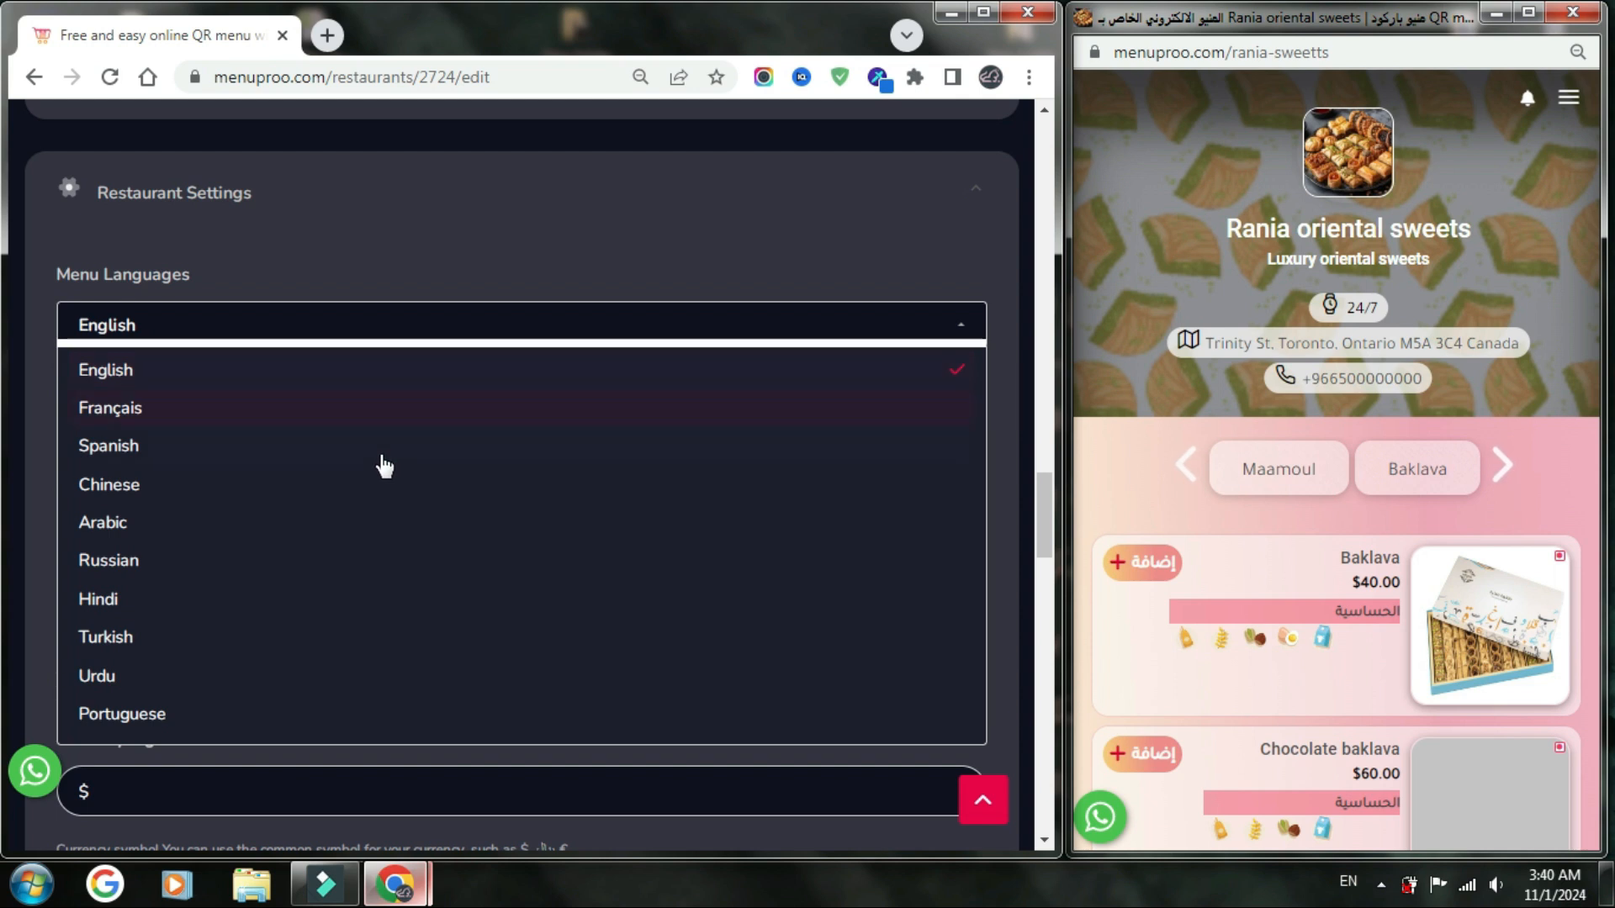
click(365, 520)
click(345, 638)
click(330, 410)
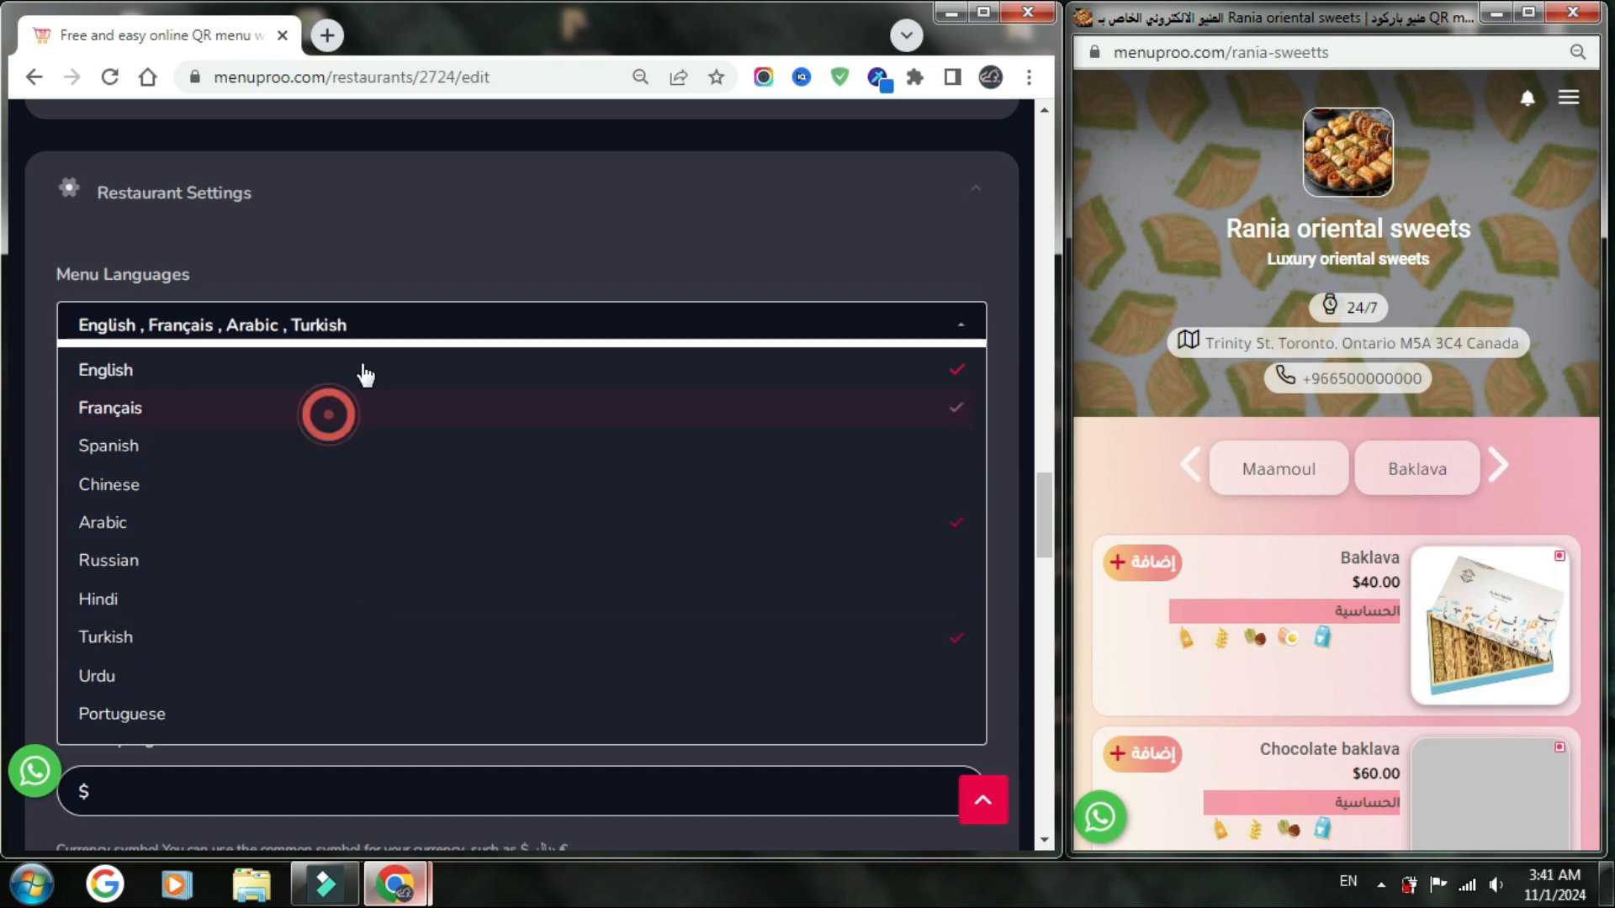
click(406, 281)
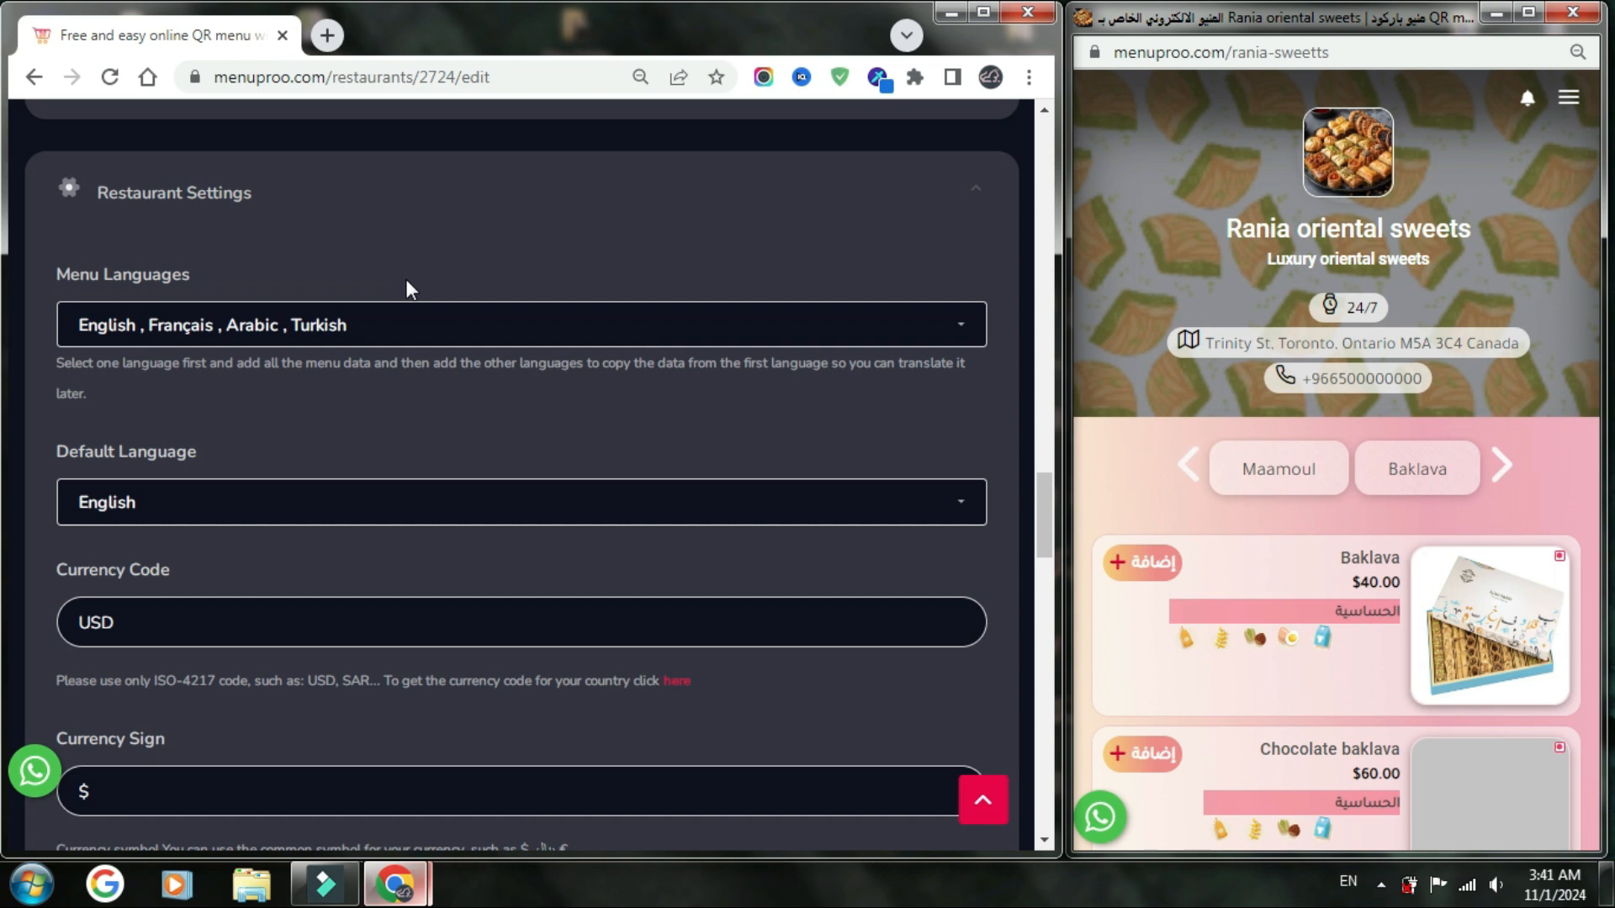
- Review the currency code, sign and position settings and compare them with the Baklava price in the menu preview
scroll(454, 257, down, 3)
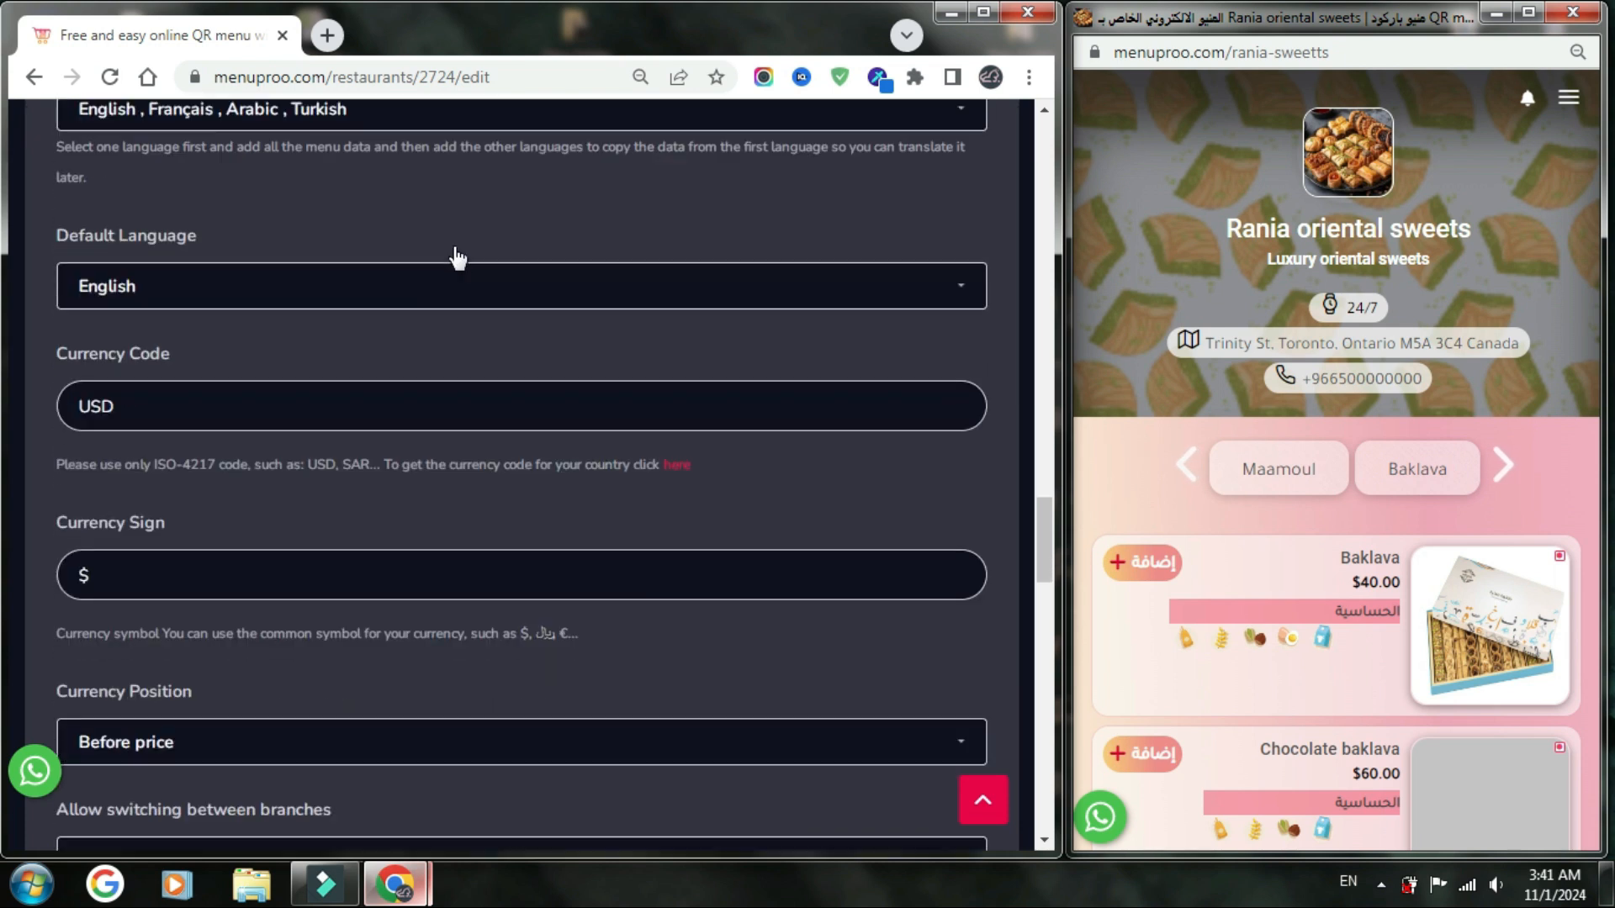
click(375, 379)
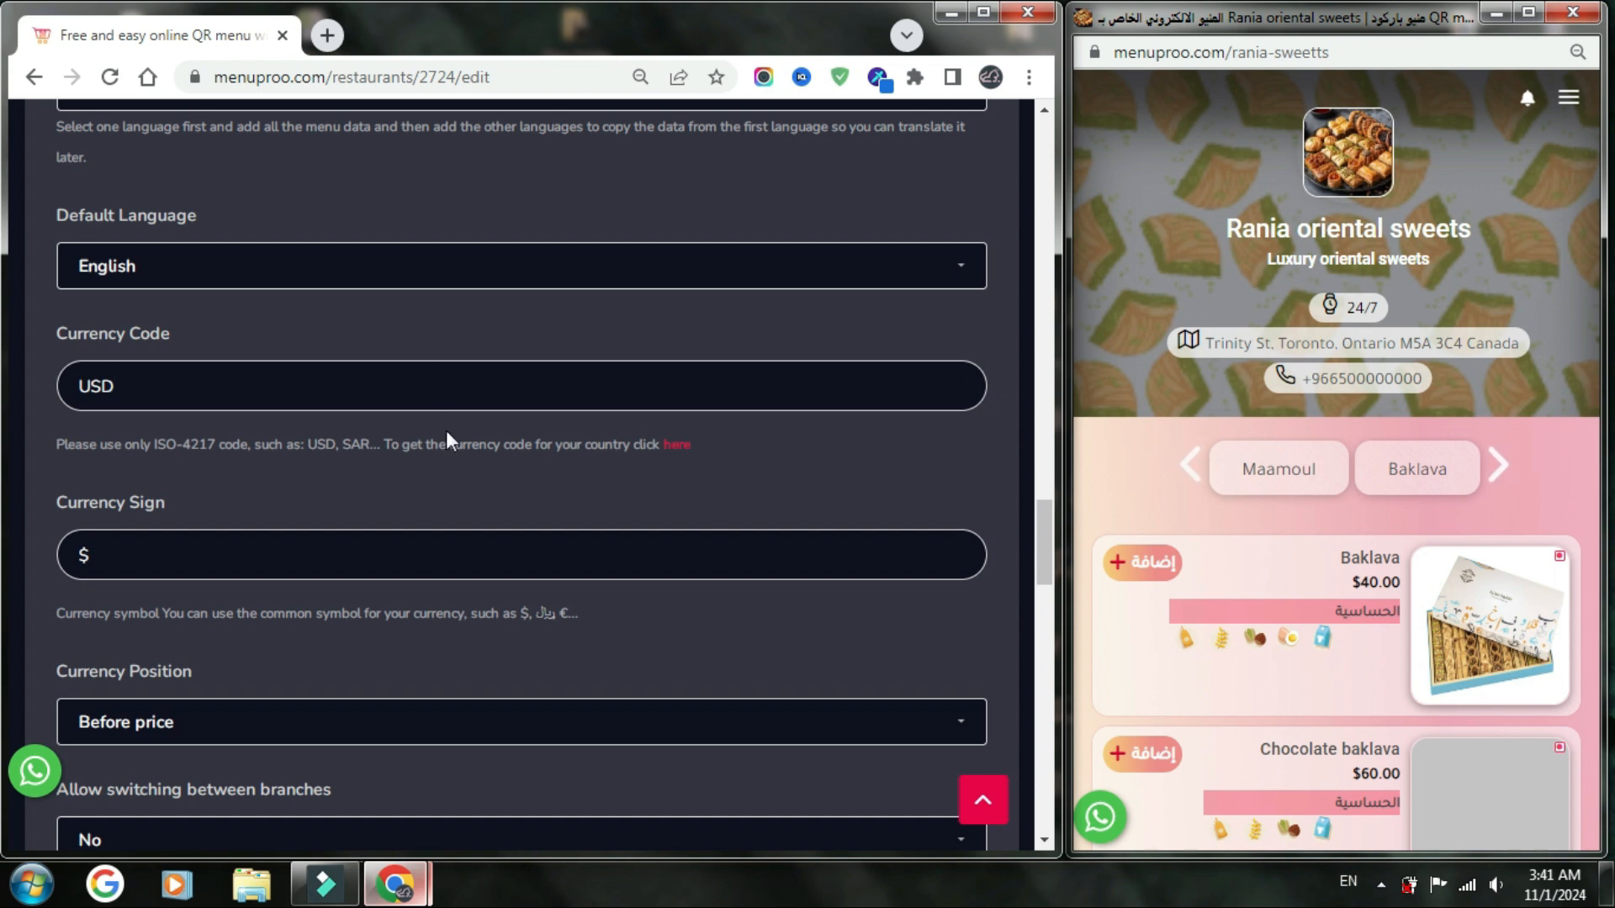
click(452, 555)
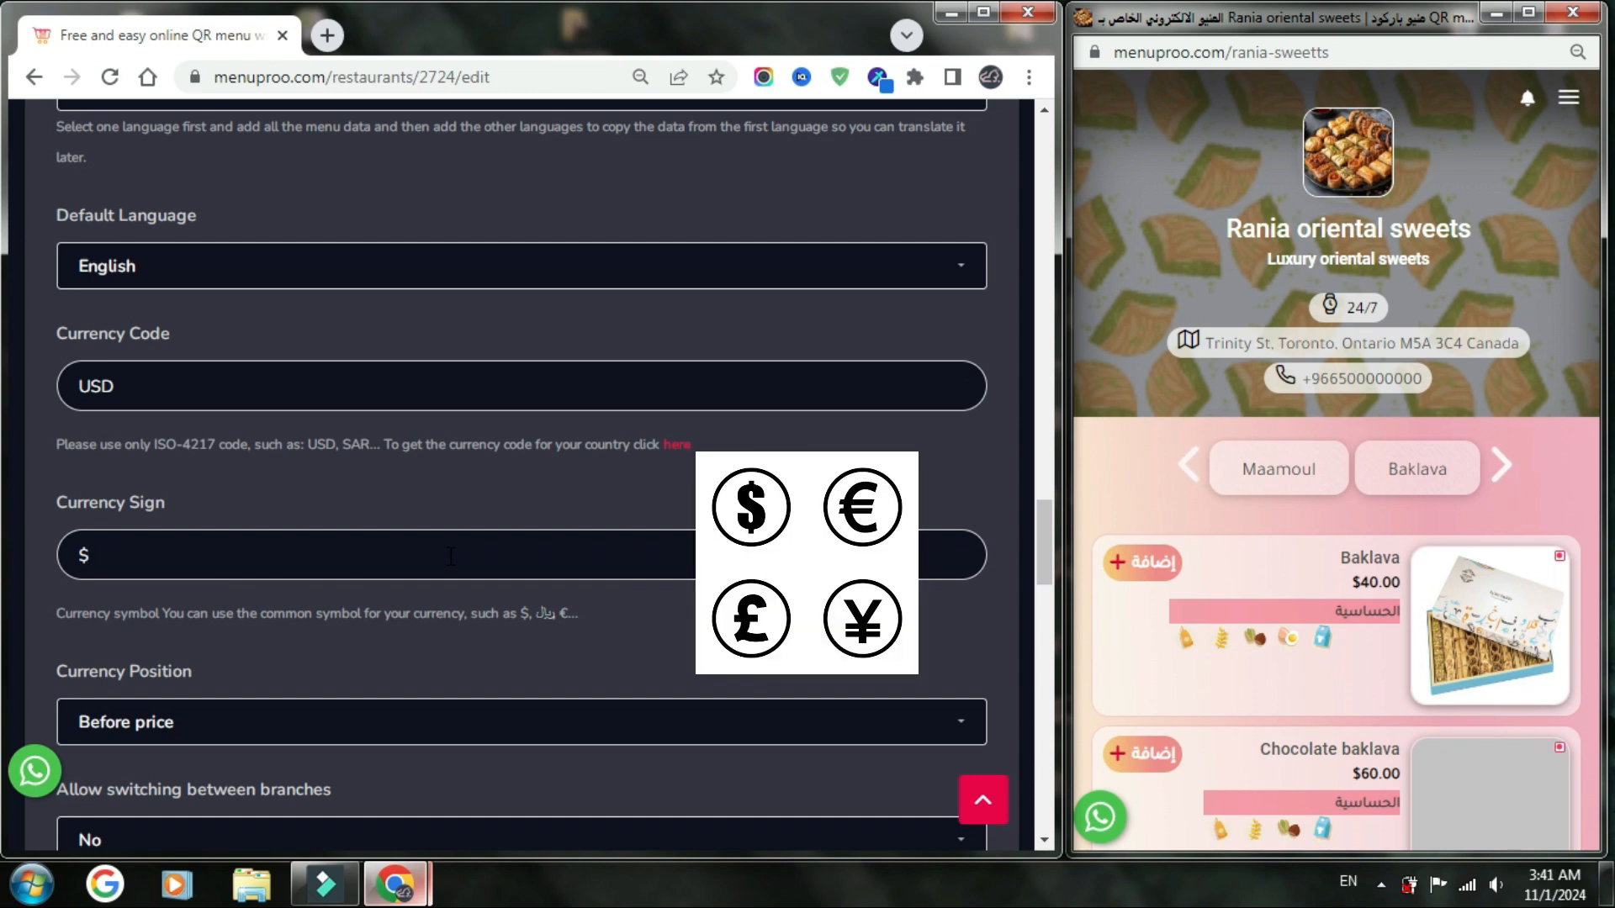
scroll(451, 556, down, 2)
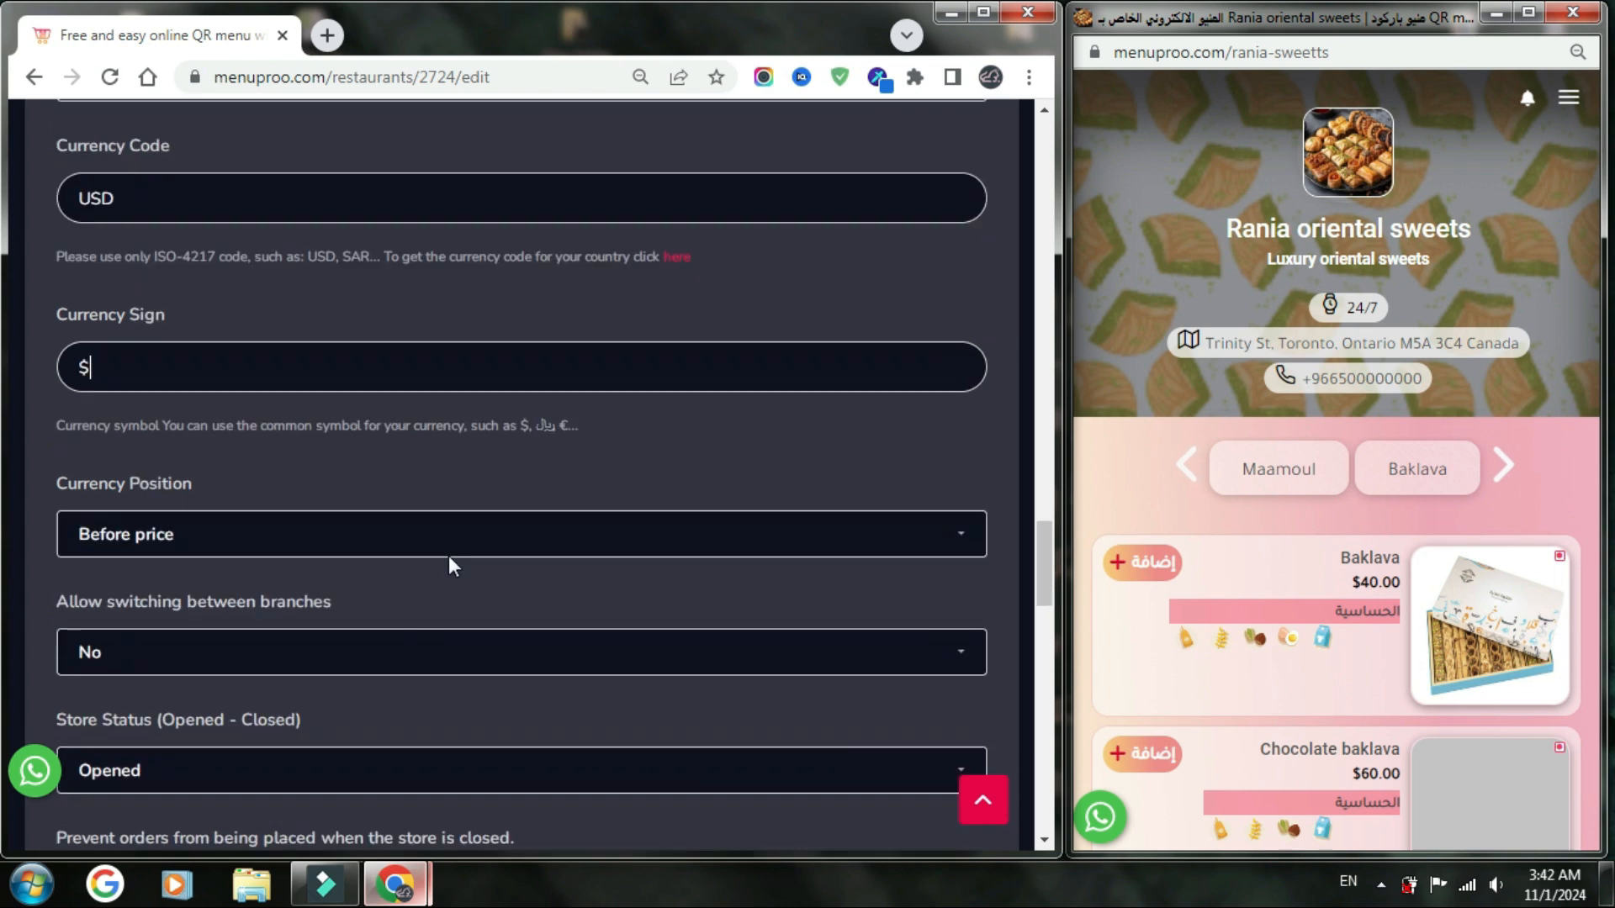
scroll(447, 555, down, 2)
click(417, 370)
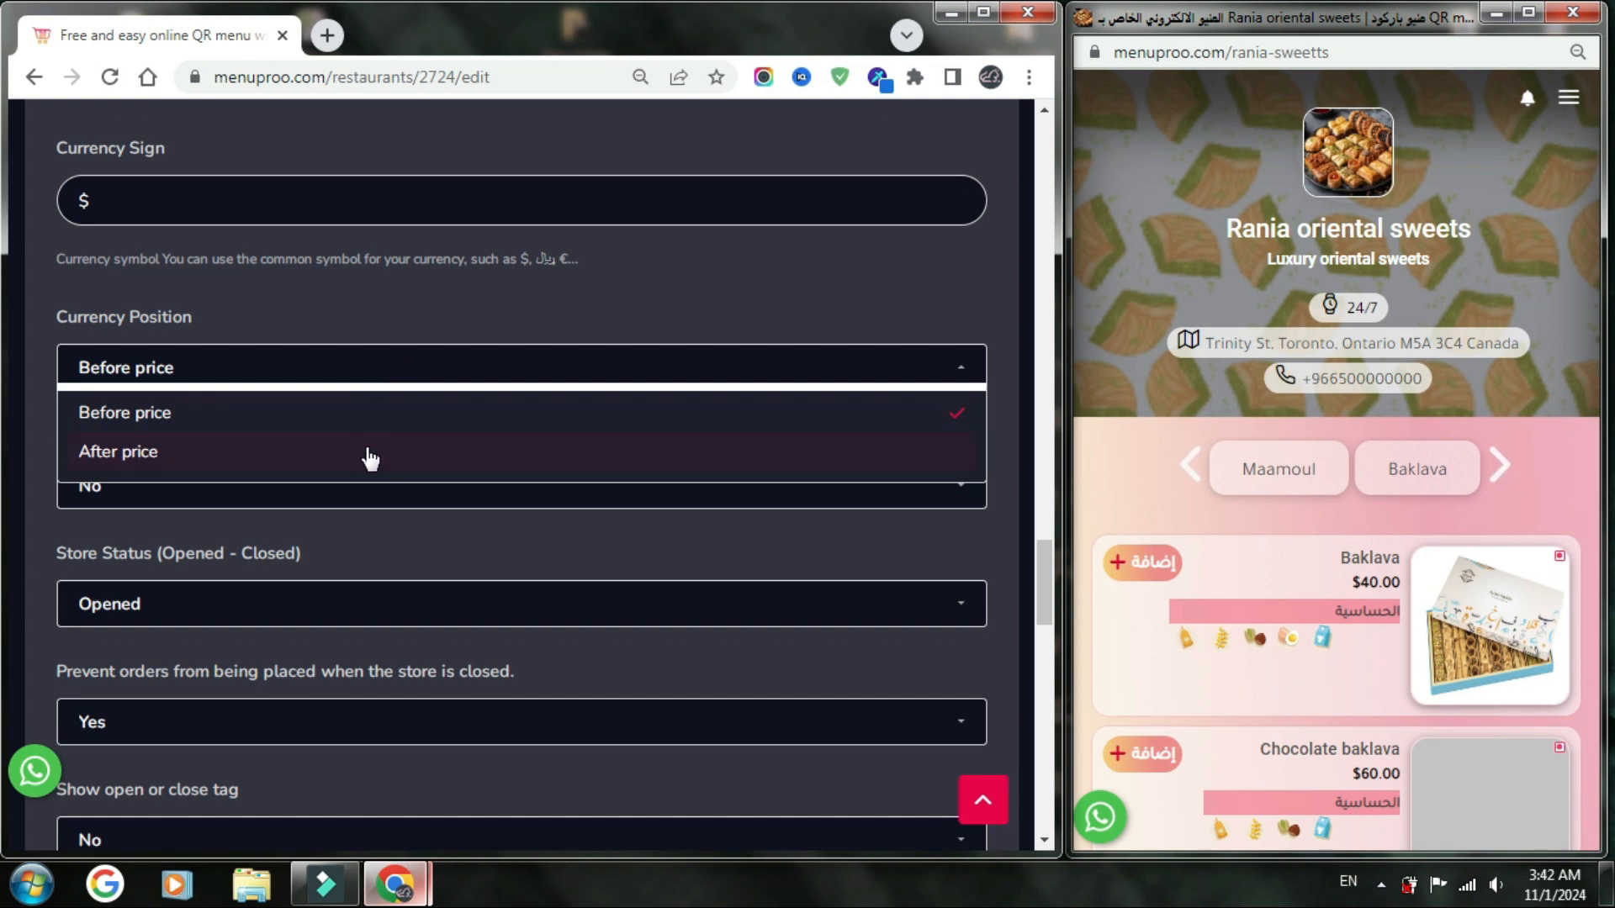
click(388, 370)
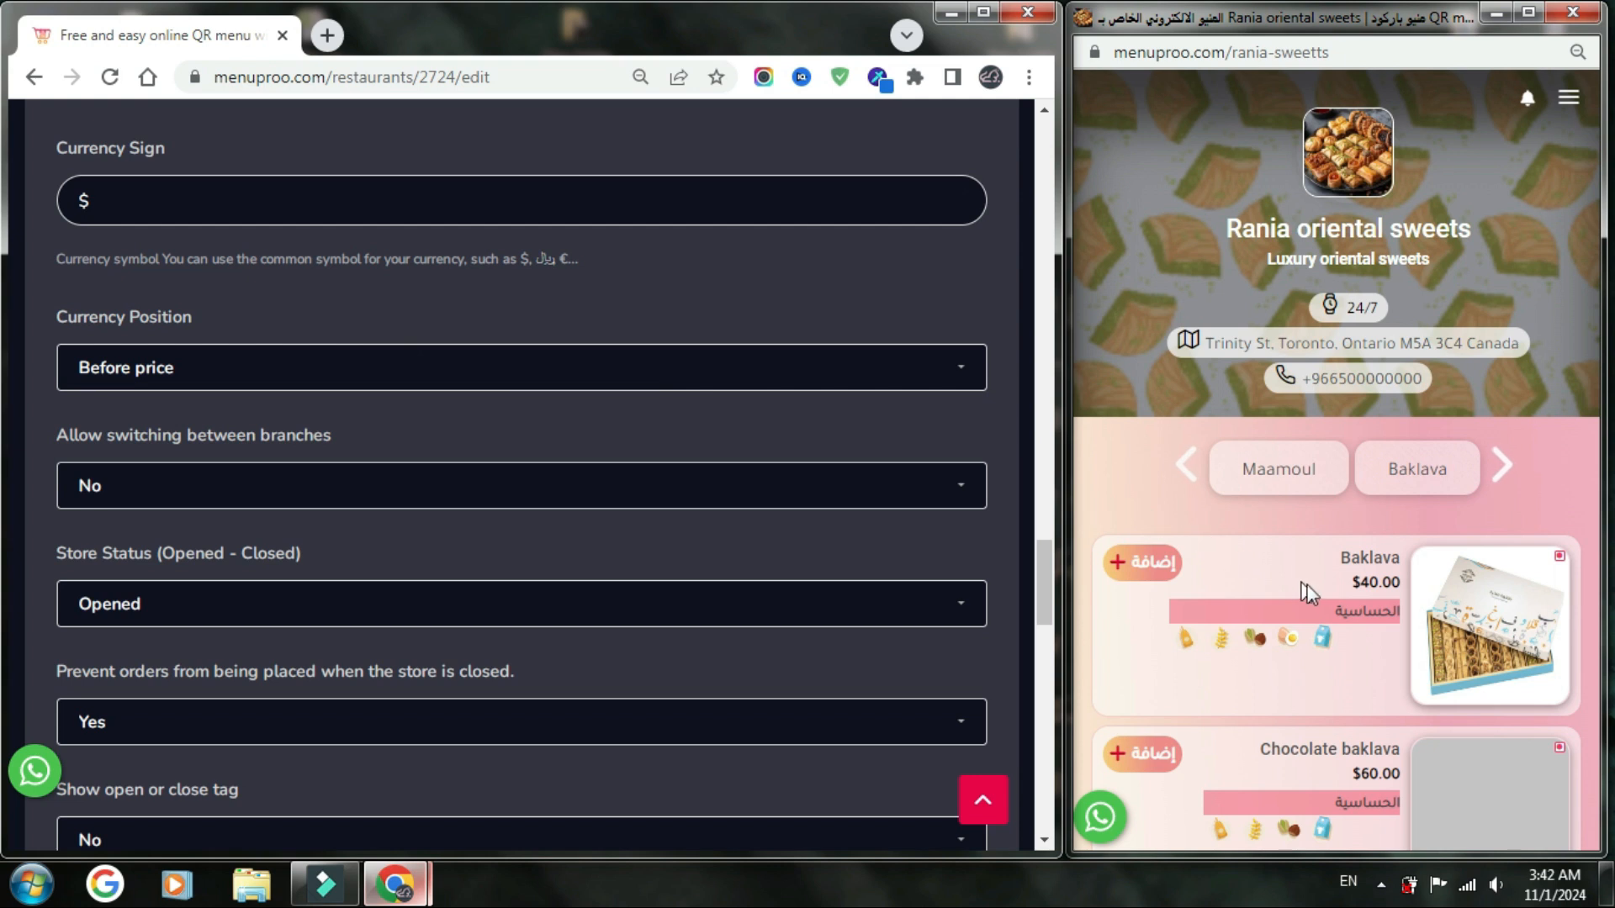
click(1341, 584)
drag(1357, 585, 1363, 584)
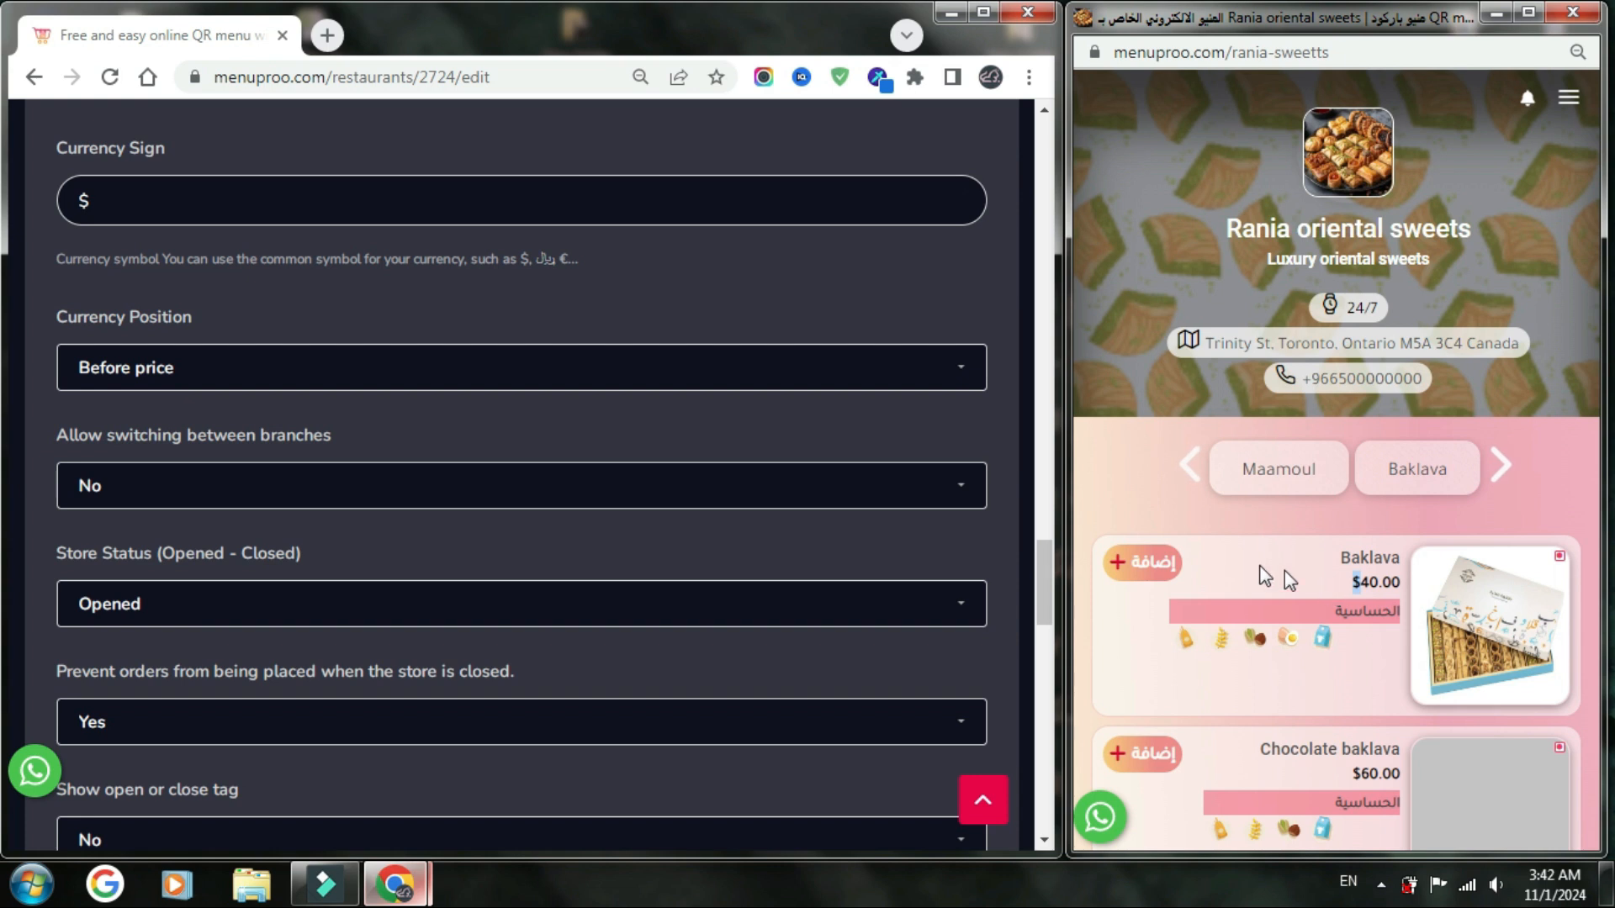
click(428, 323)
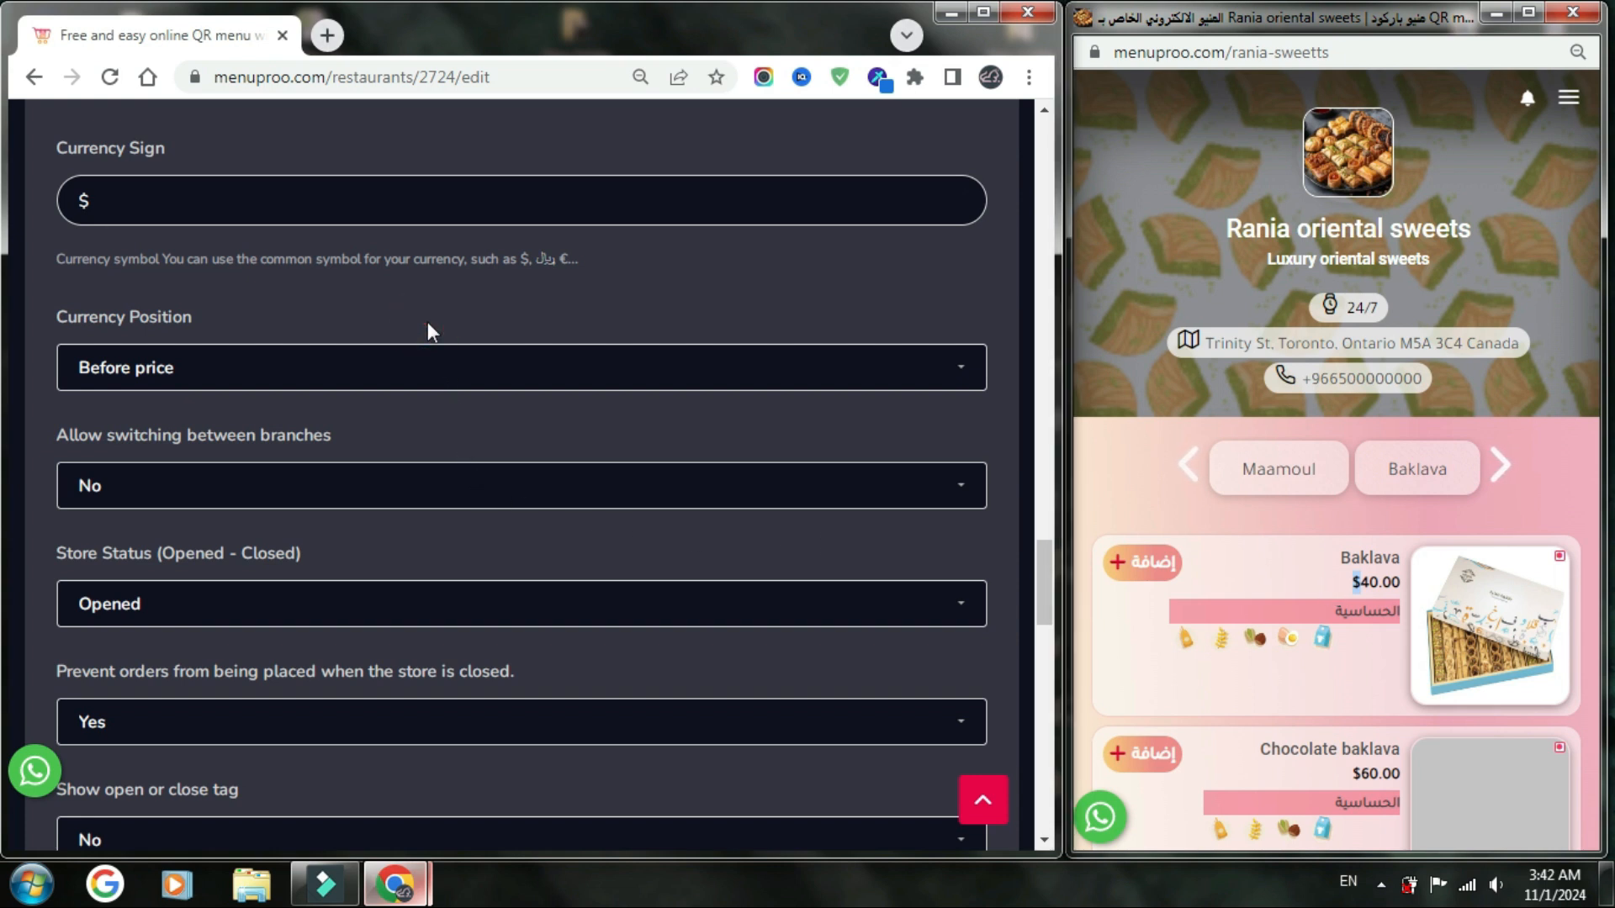
- Set Allow switching between branches to Yes and keep the store status as Opened
scroll(333, 320, down, 3)
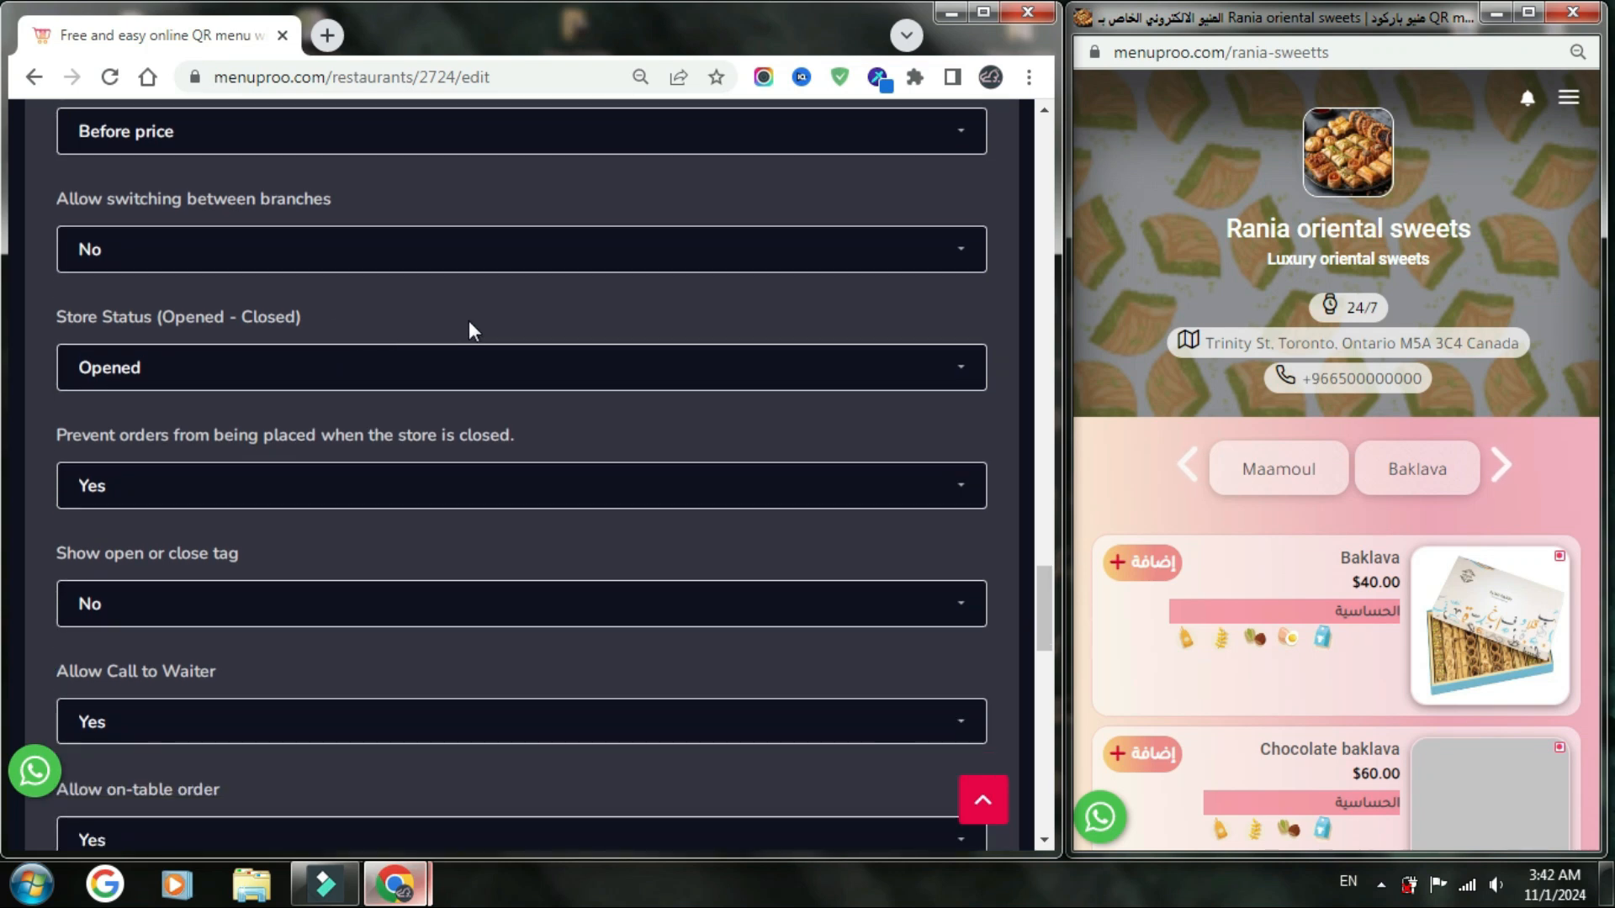
click(620, 269)
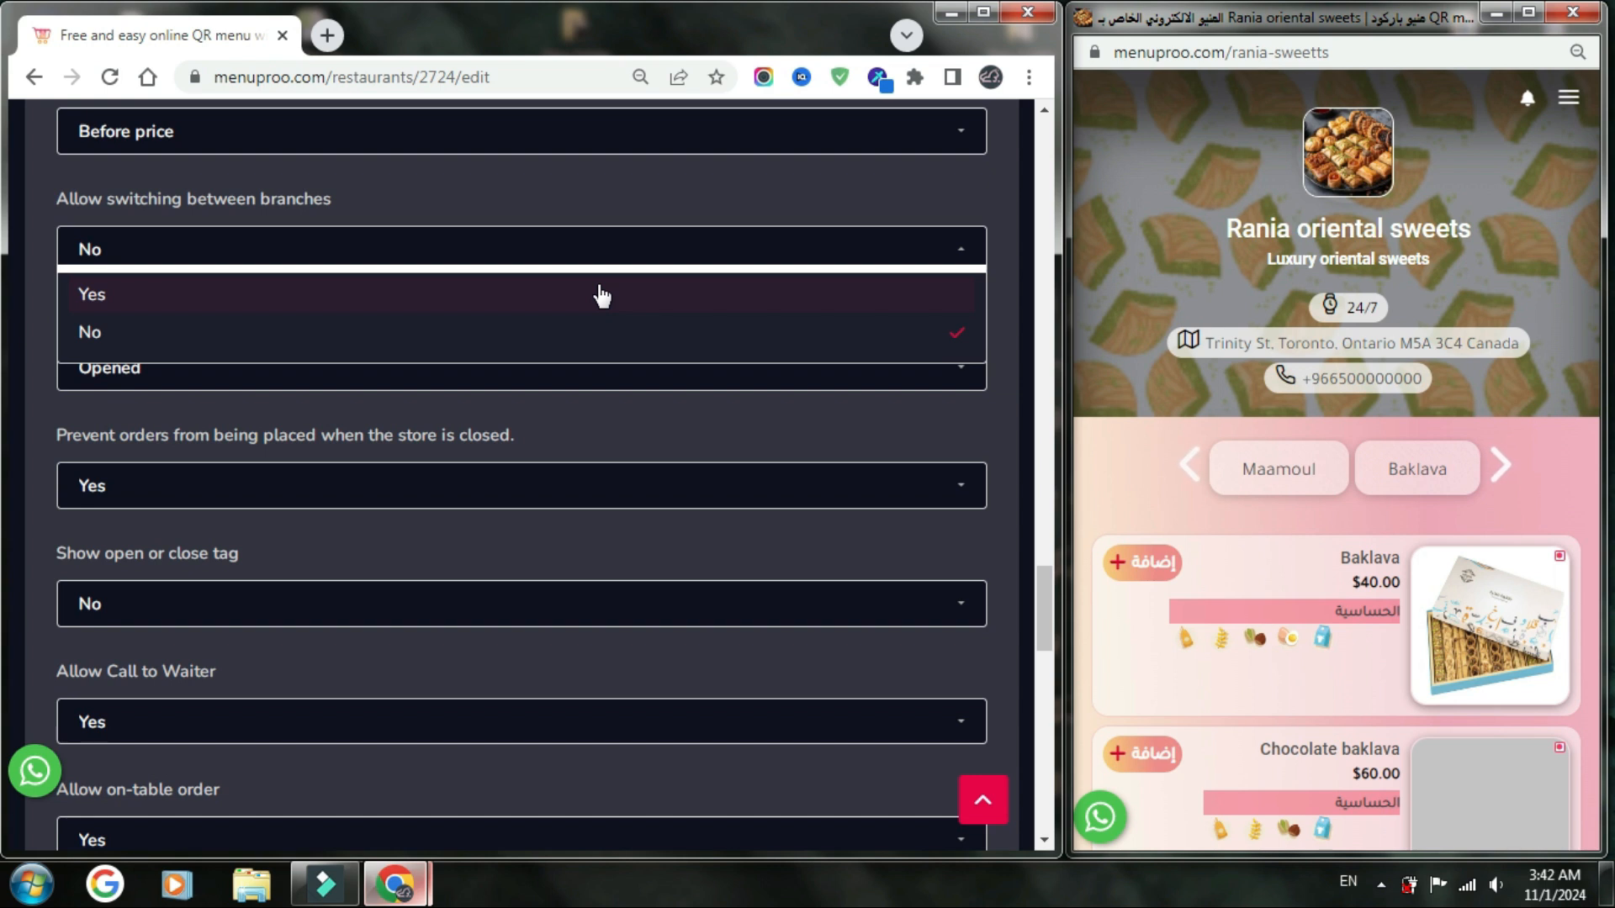
click(601, 294)
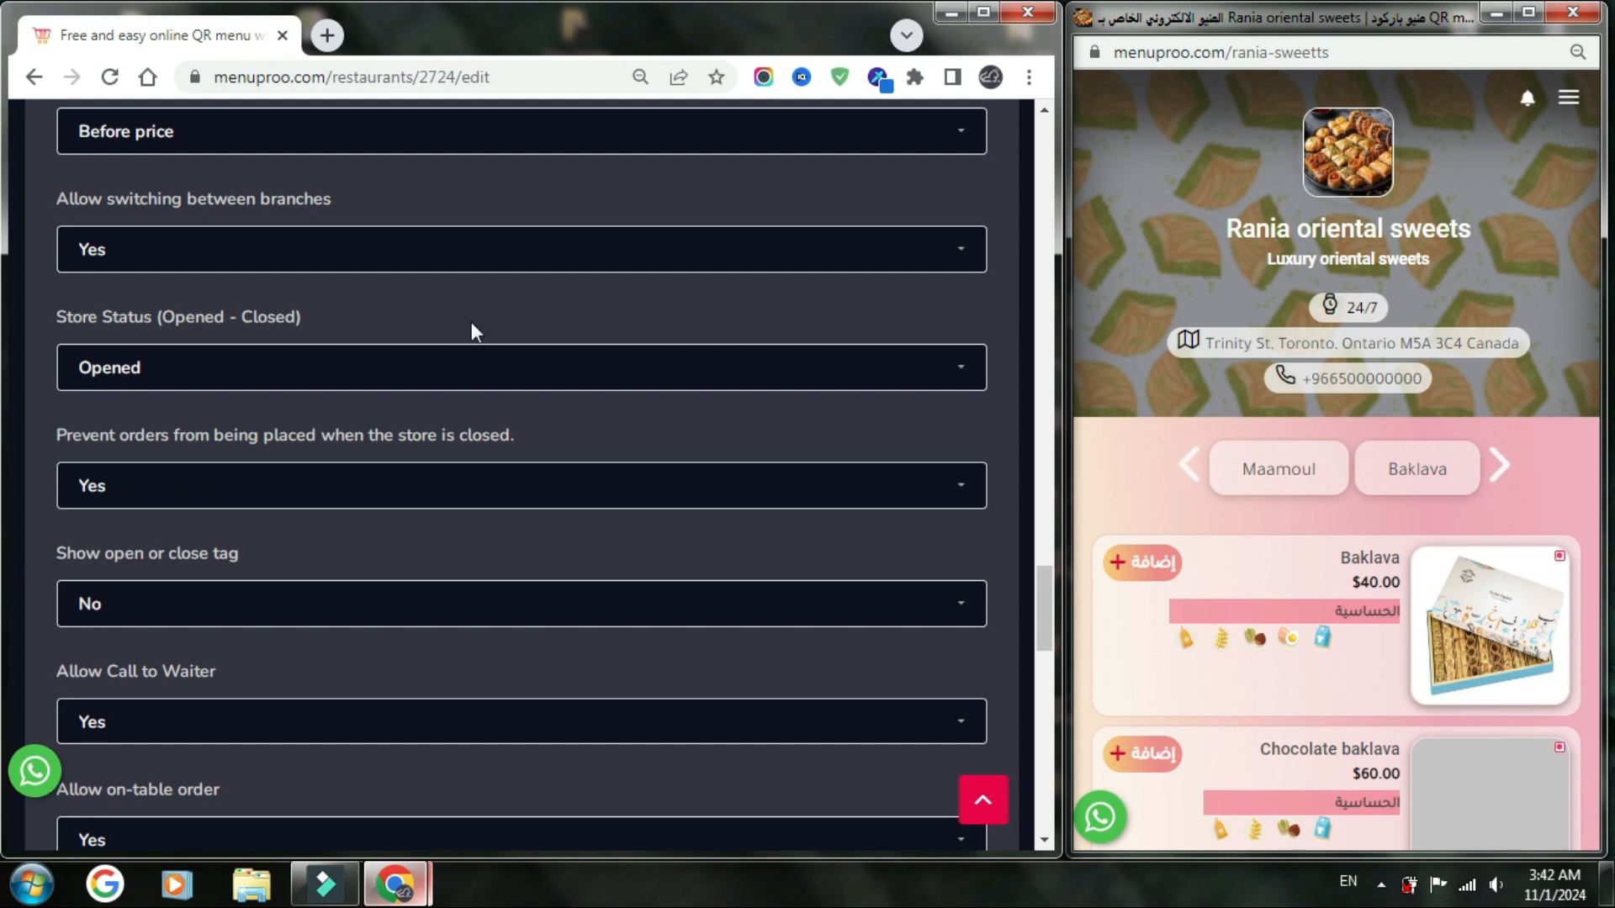
click(201, 369)
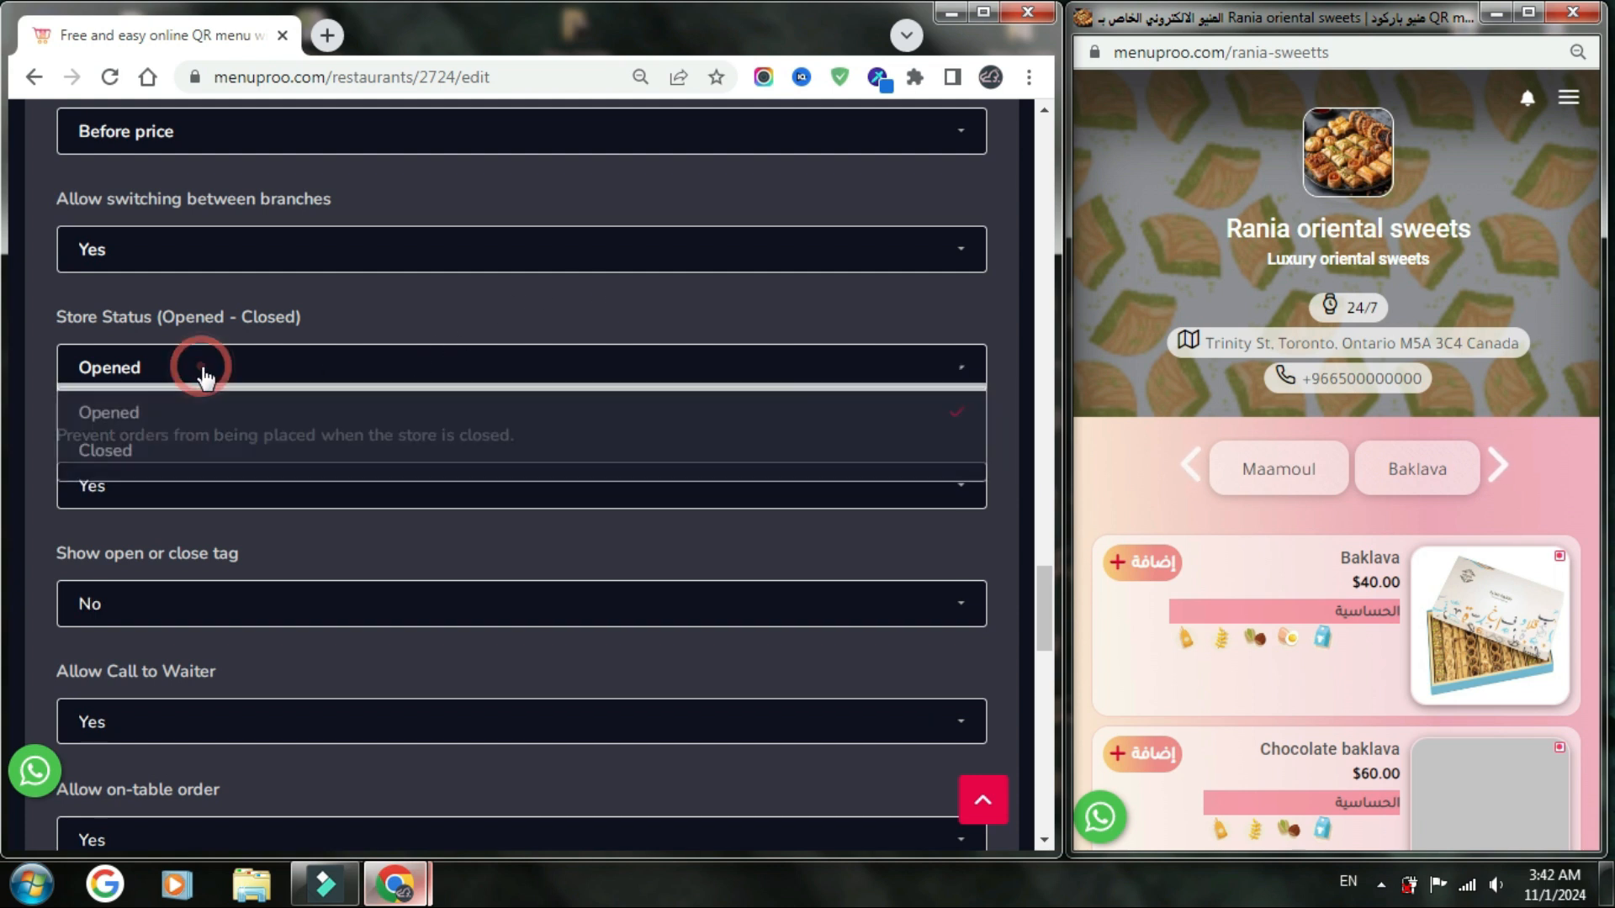
click(252, 374)
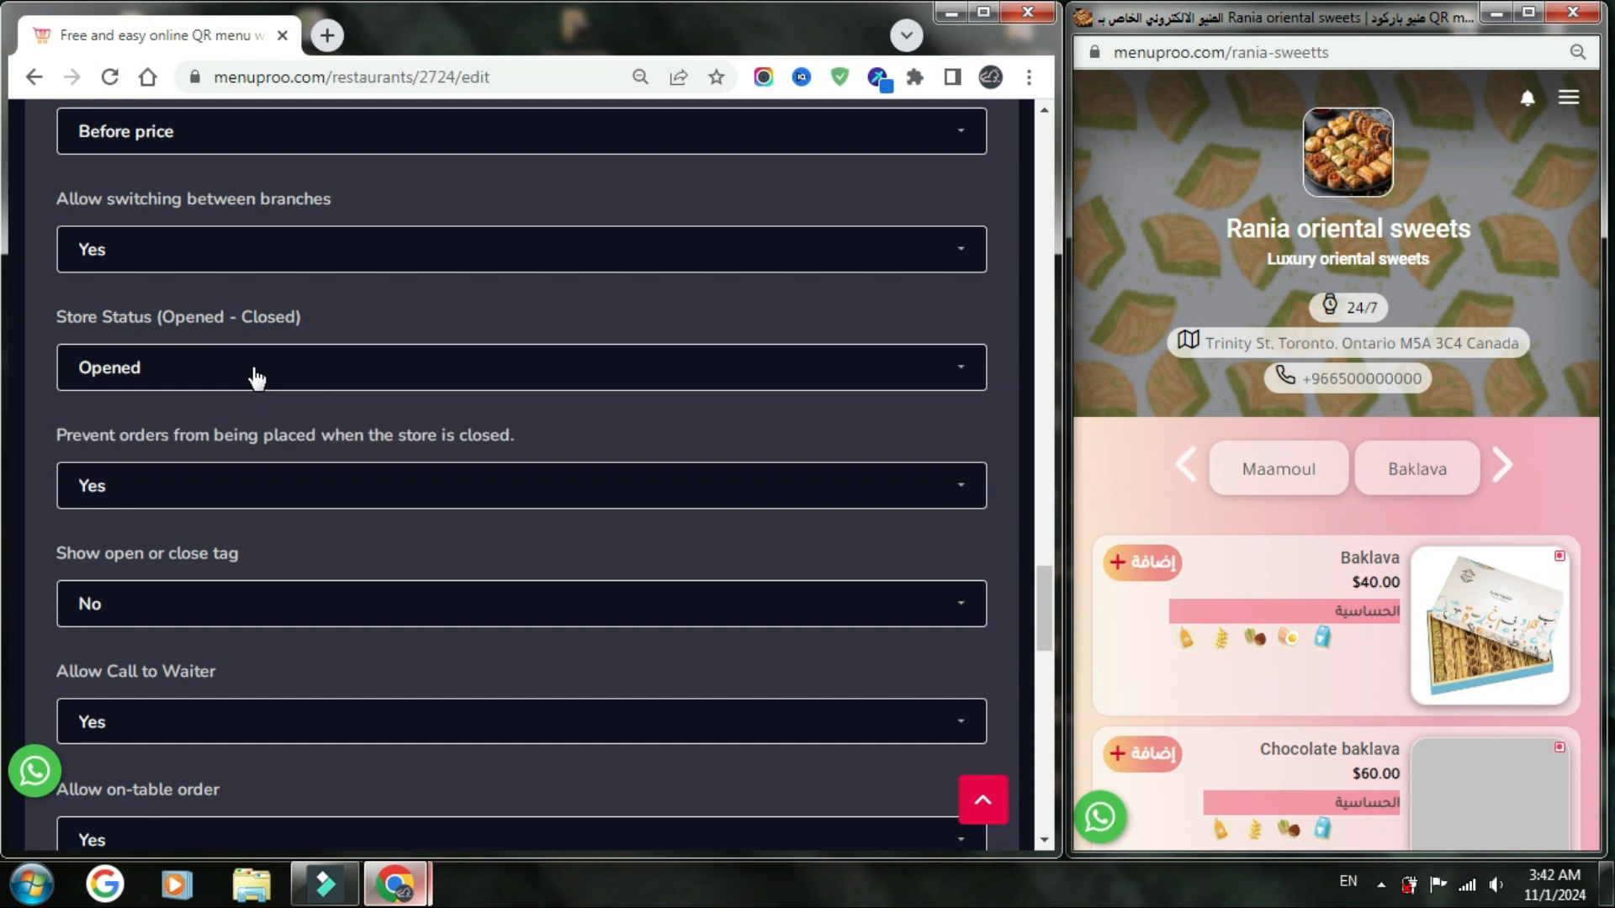
- Keep Yes for preventing orders while the store is closed and set Show open or close tag to Yes
scroll(256, 378, down, 1)
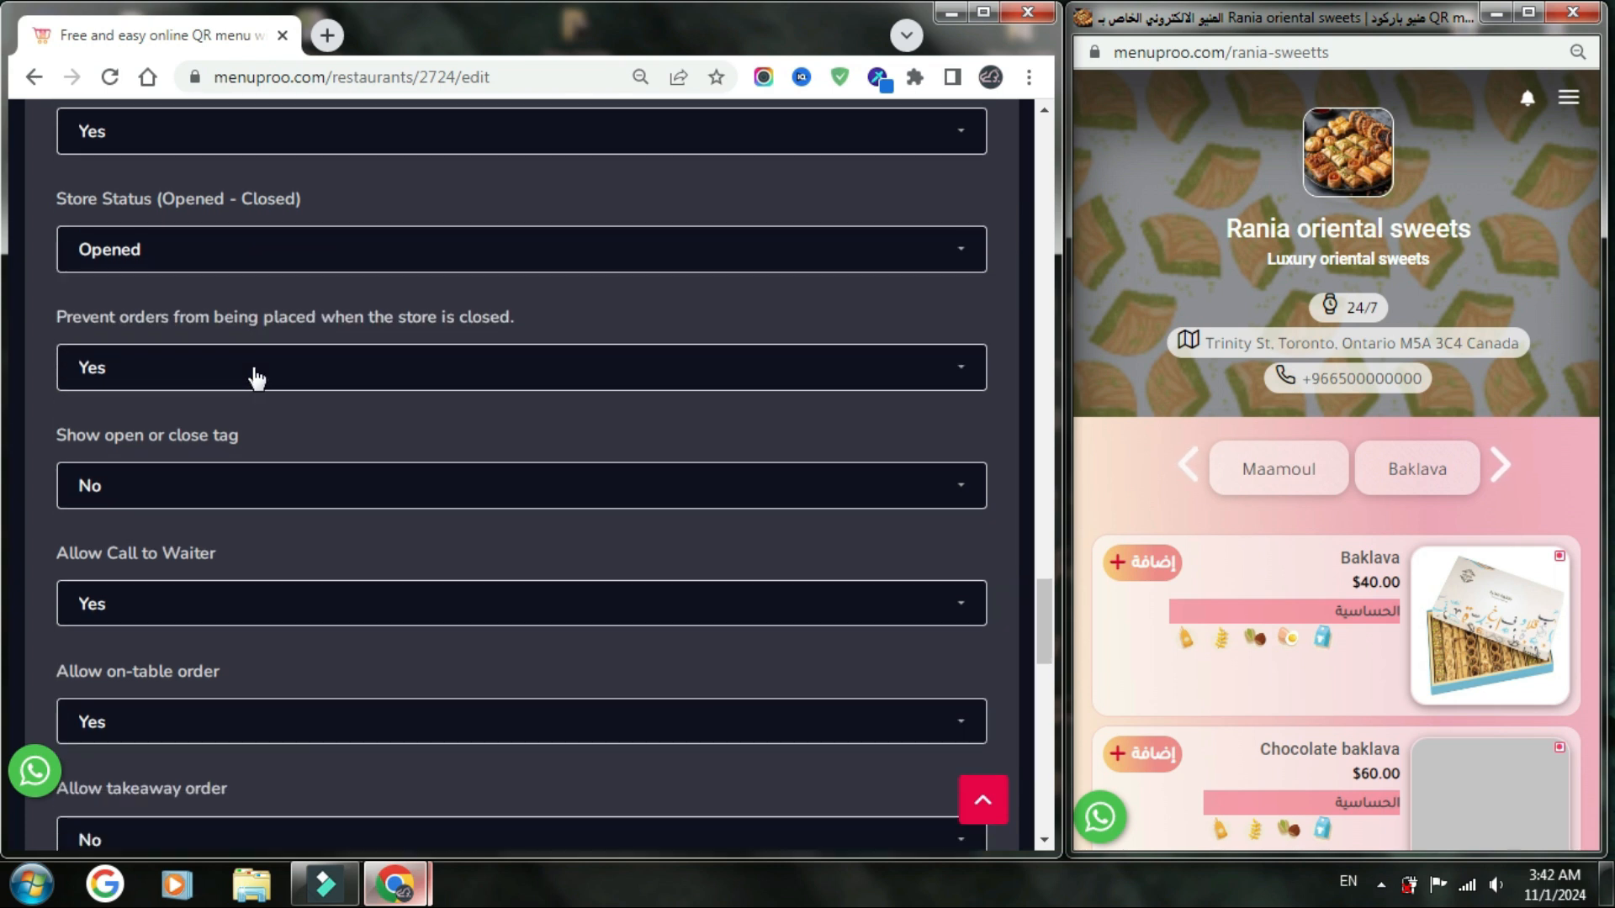
click(298, 370)
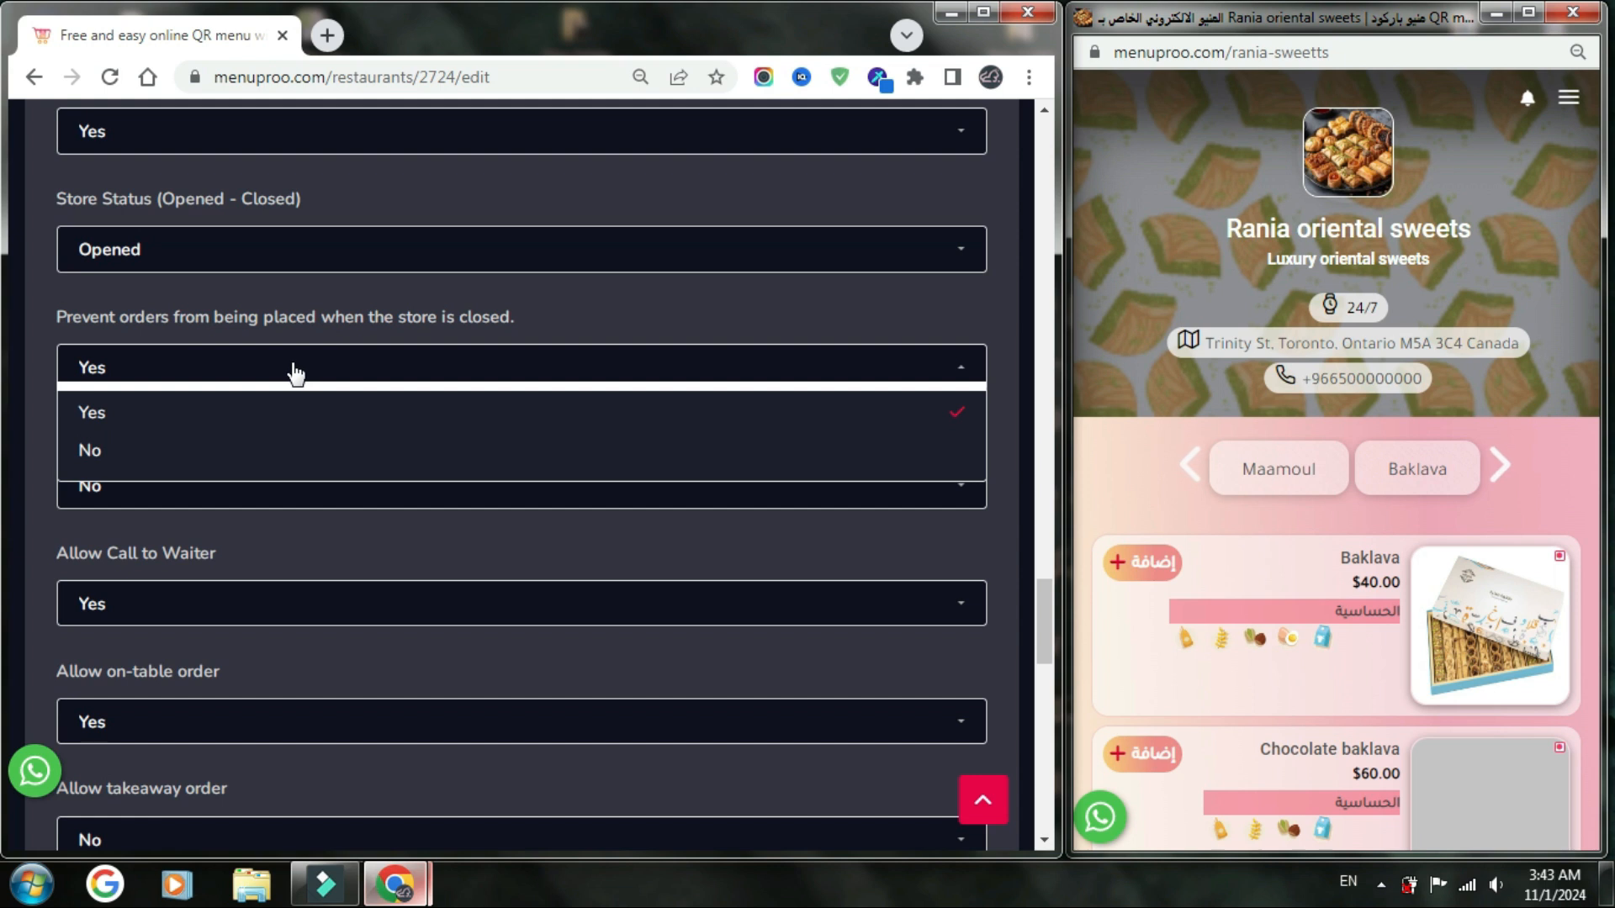
click(306, 413)
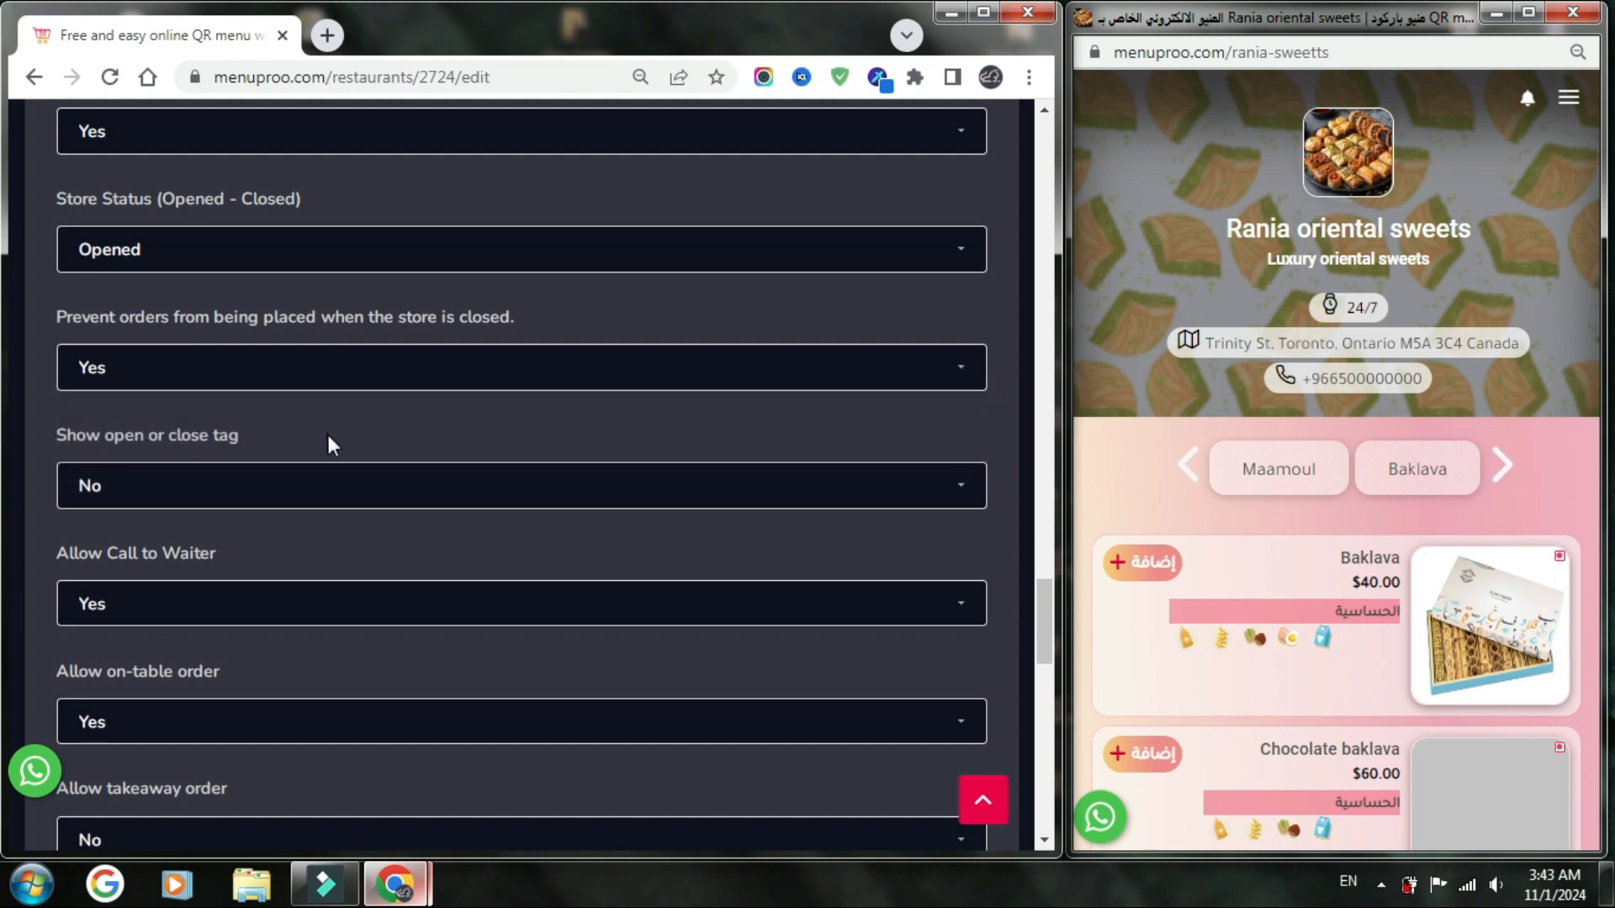
click(295, 492)
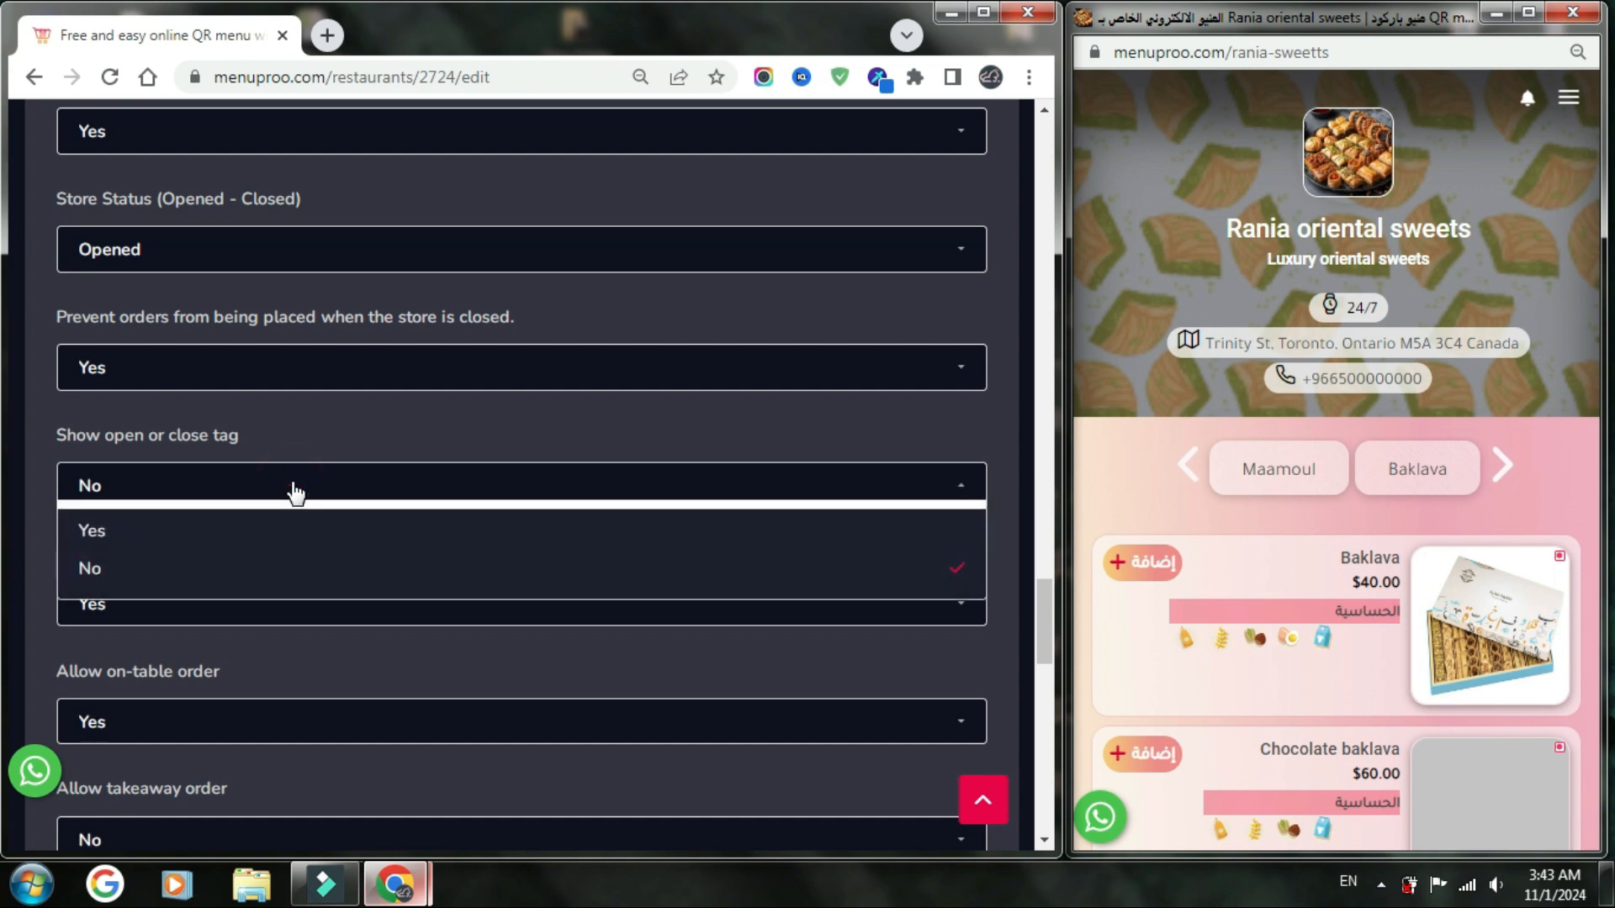
click(288, 530)
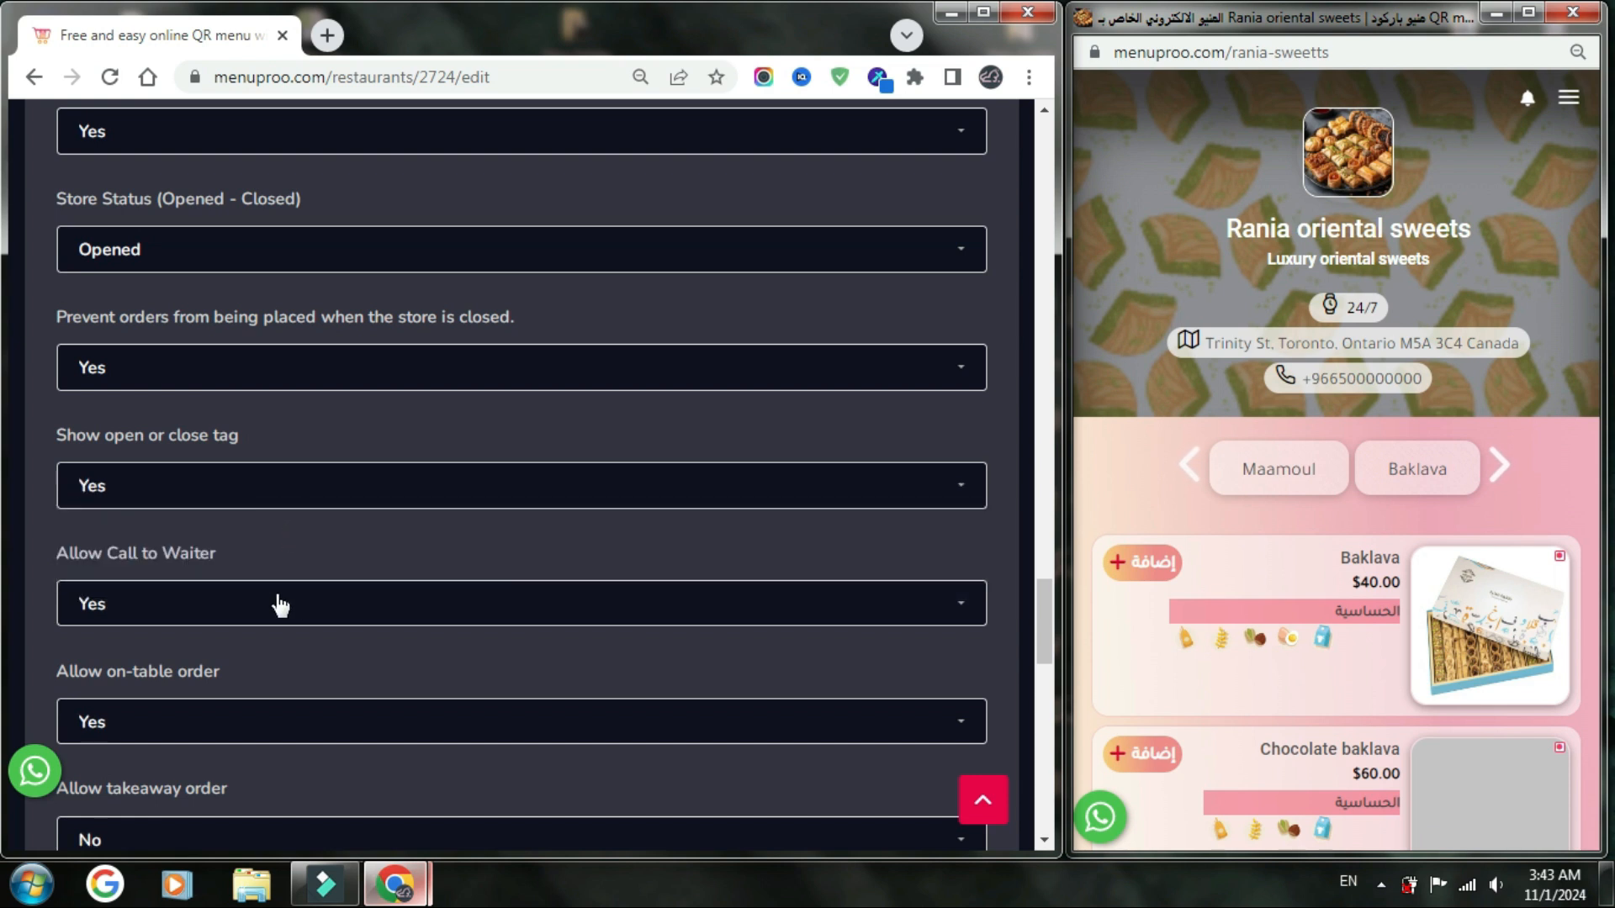
- Keep on-table orders allowed and set Allow takeaway order to Yes
scroll(286, 597, down, 1)
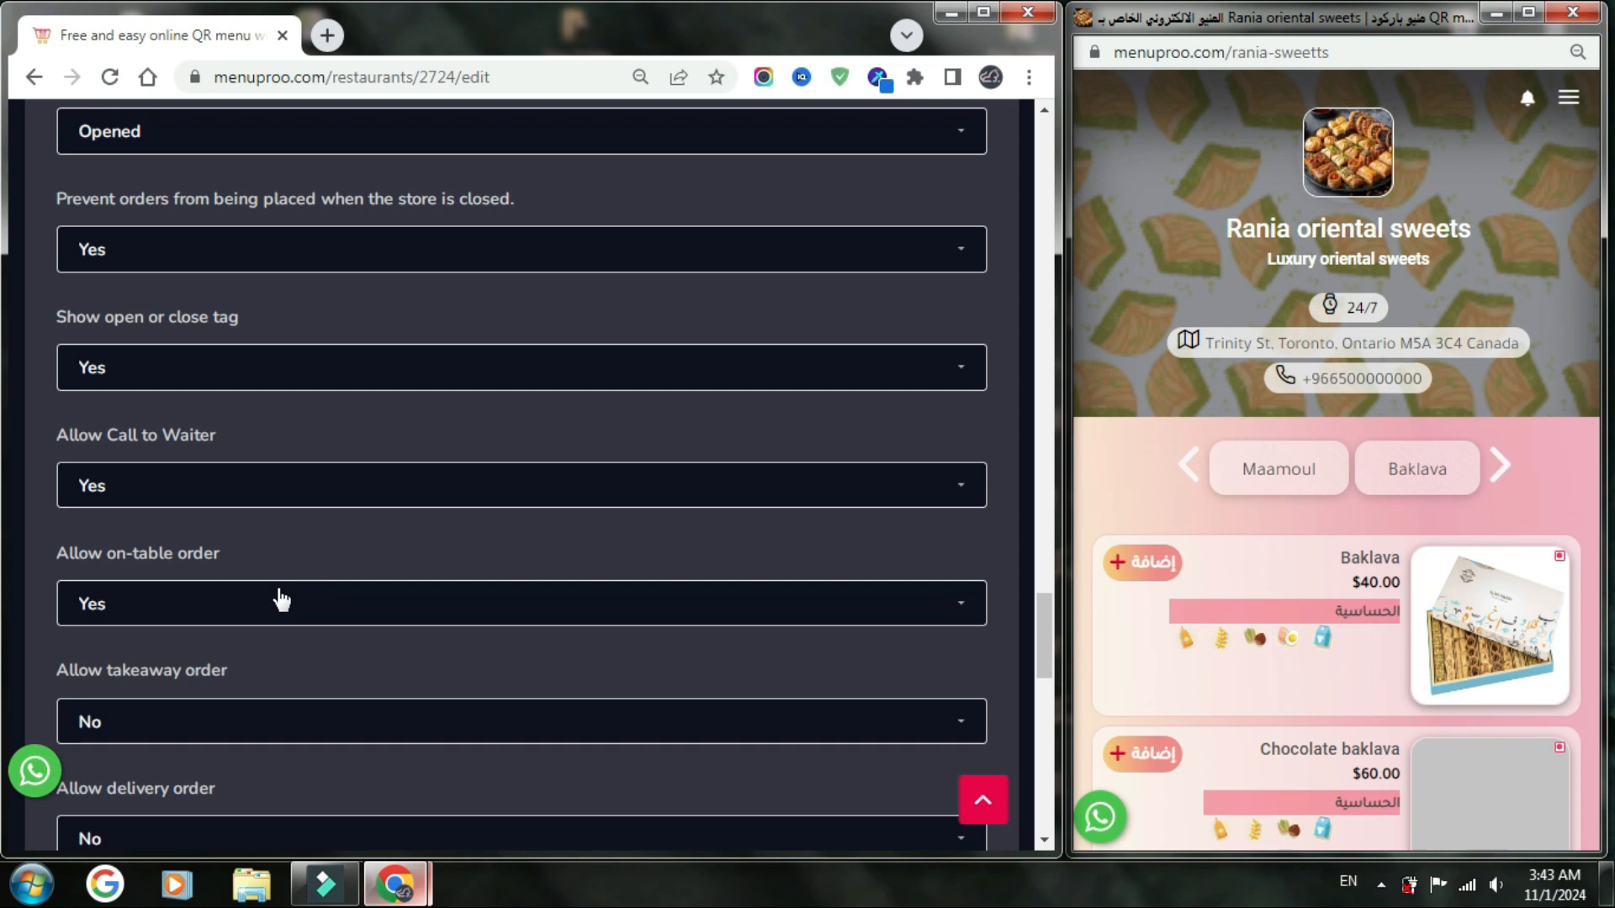
click(281, 601)
click(281, 600)
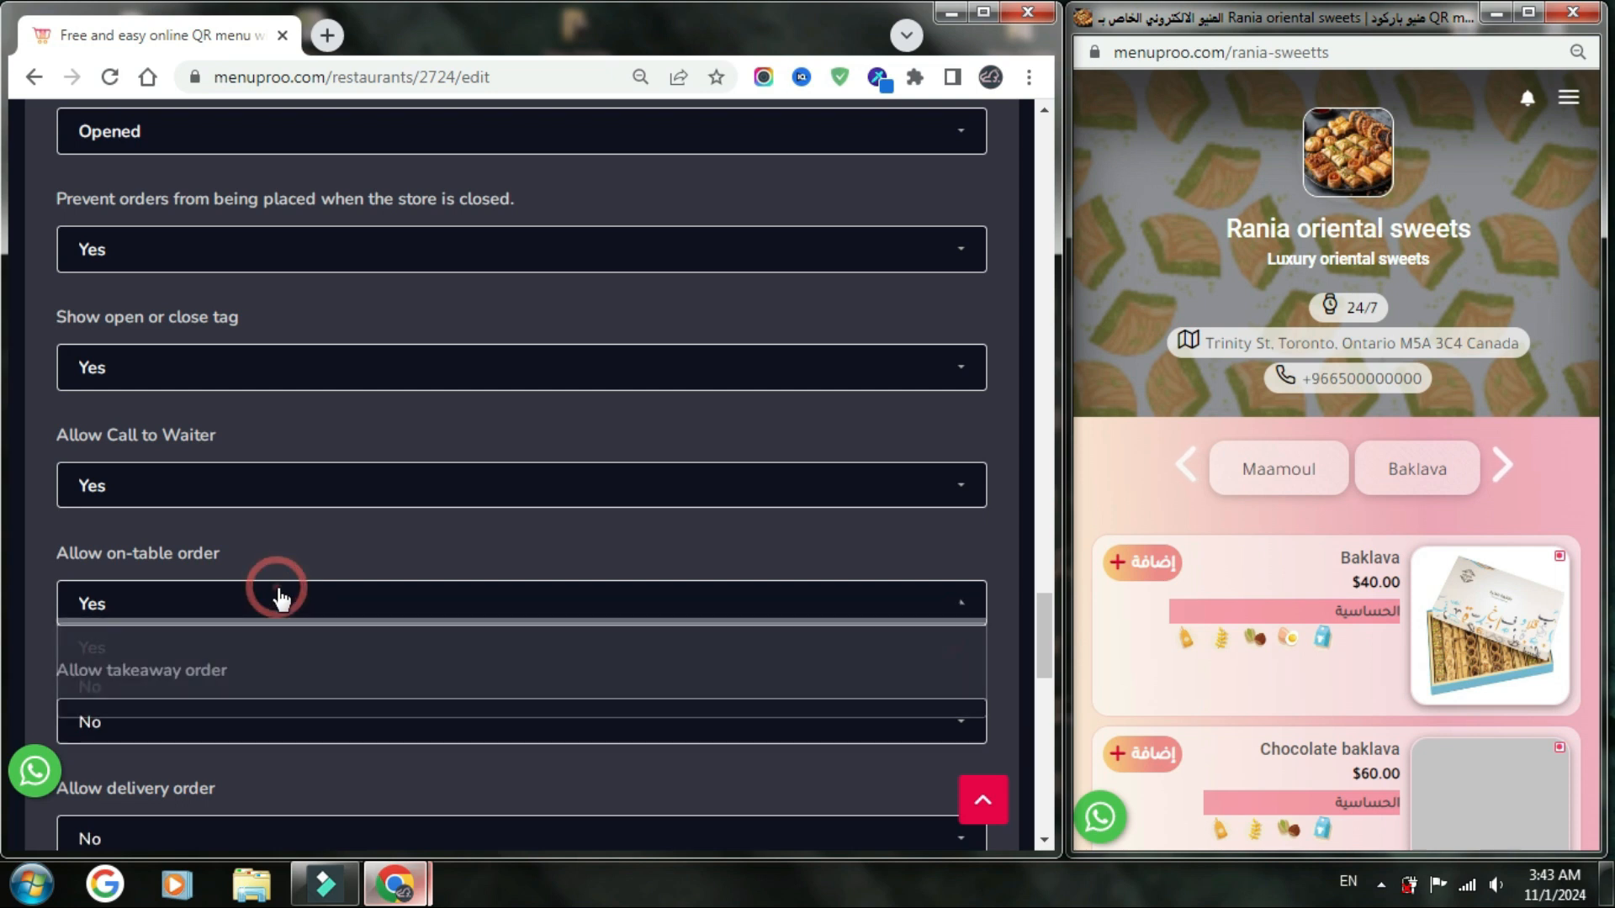
scroll(303, 609, down, 1)
click(309, 605)
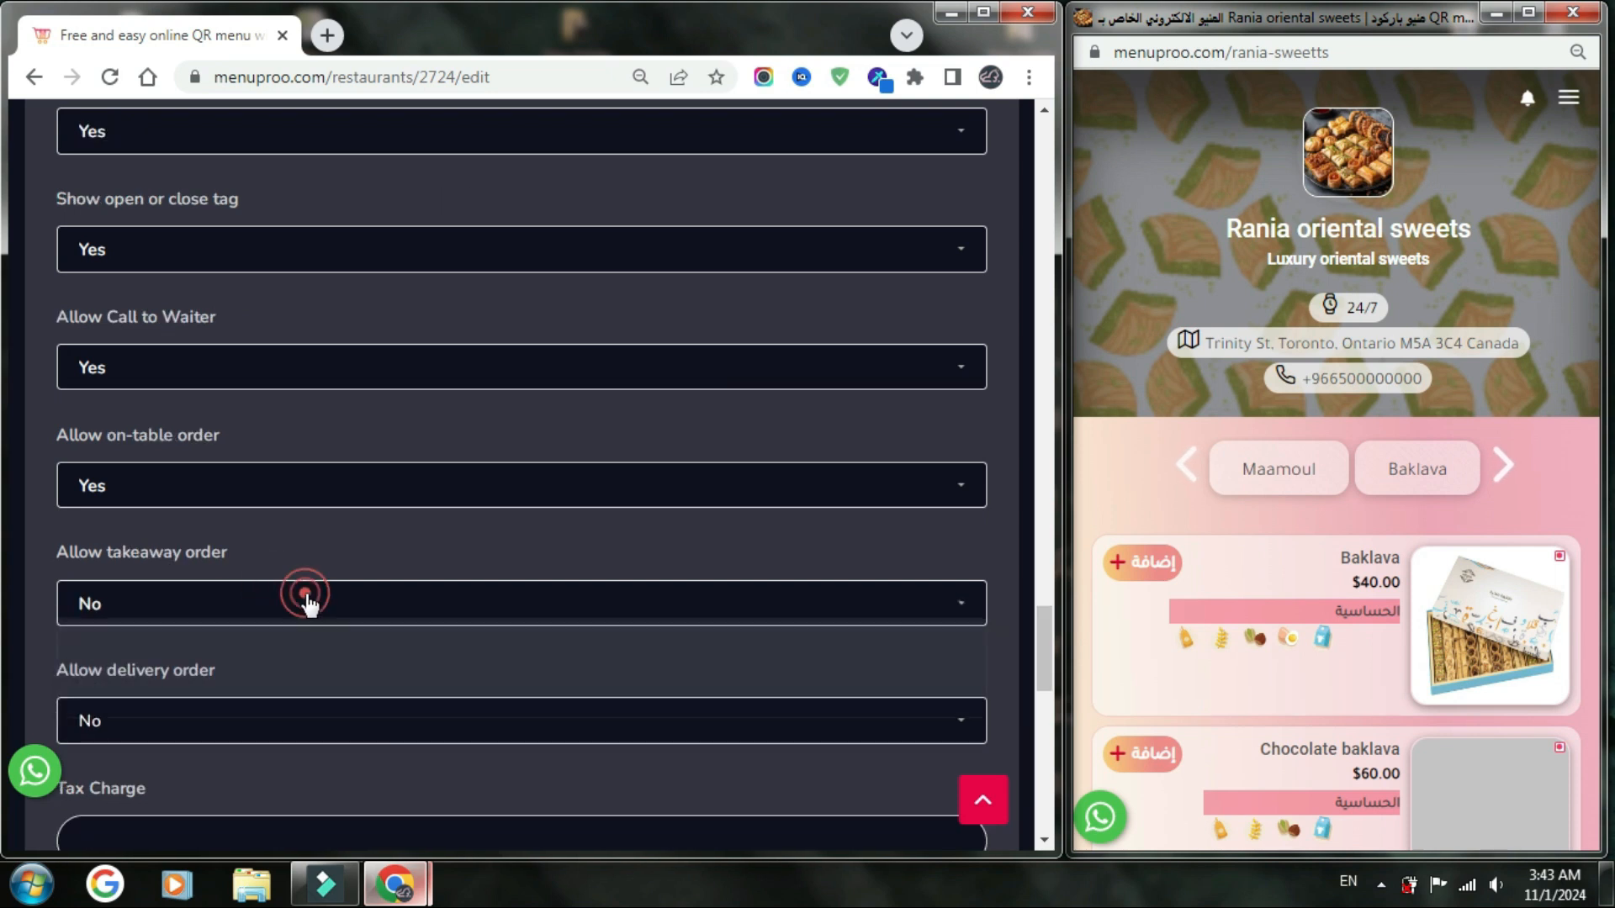
click(324, 641)
- Set Allow delivery order to Yes and enter a delivery charge of 10
scroll(320, 603, down, 1)
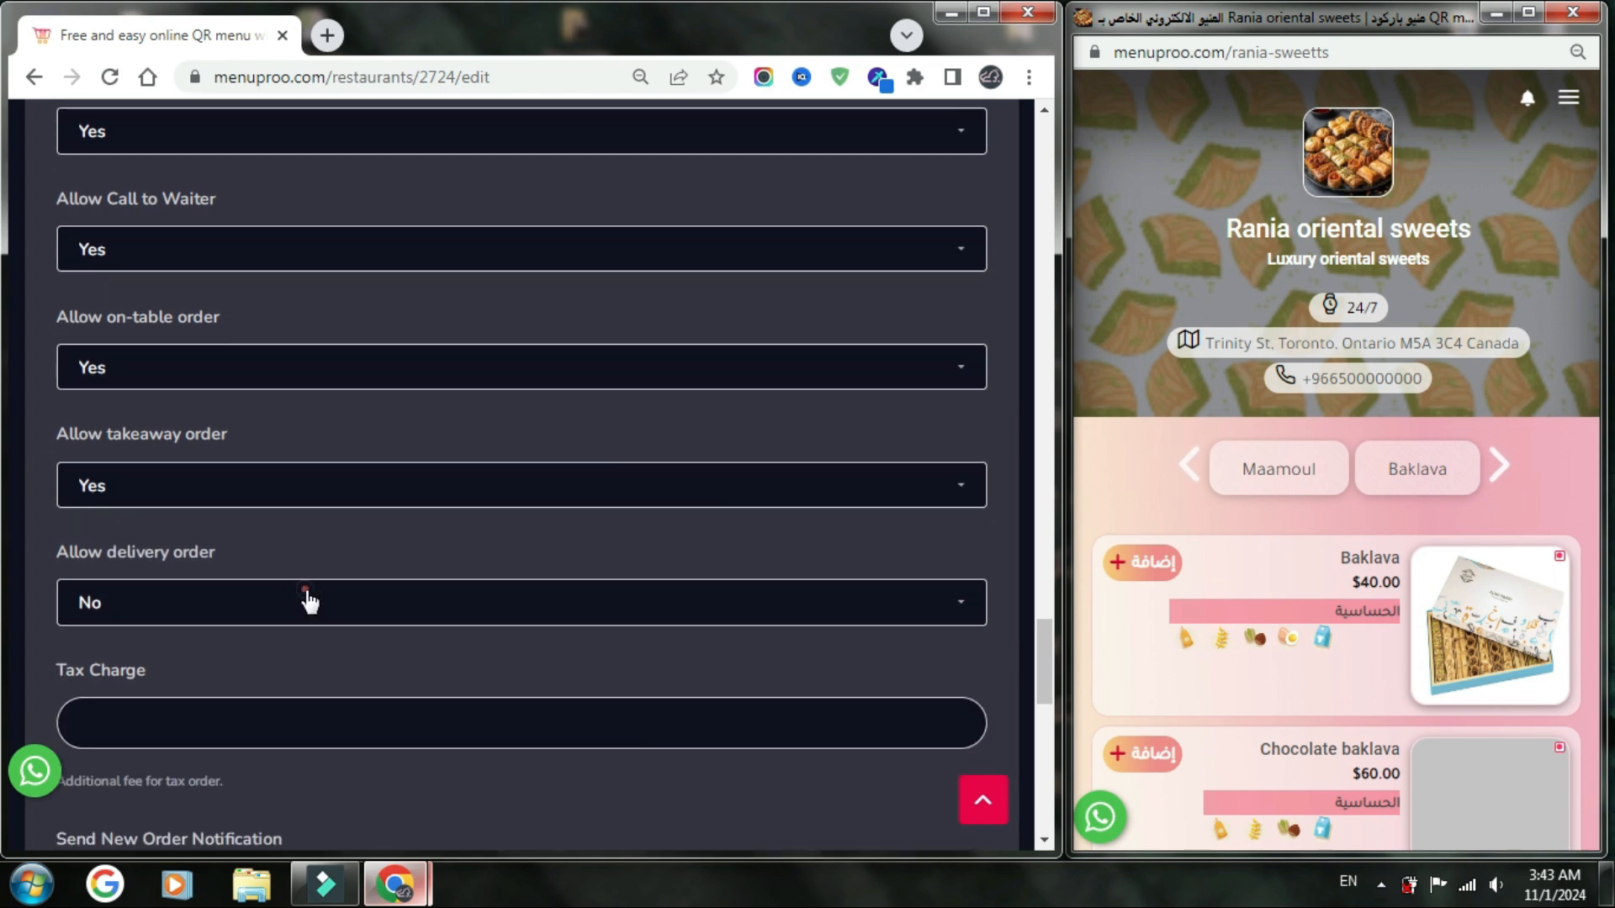
click(318, 603)
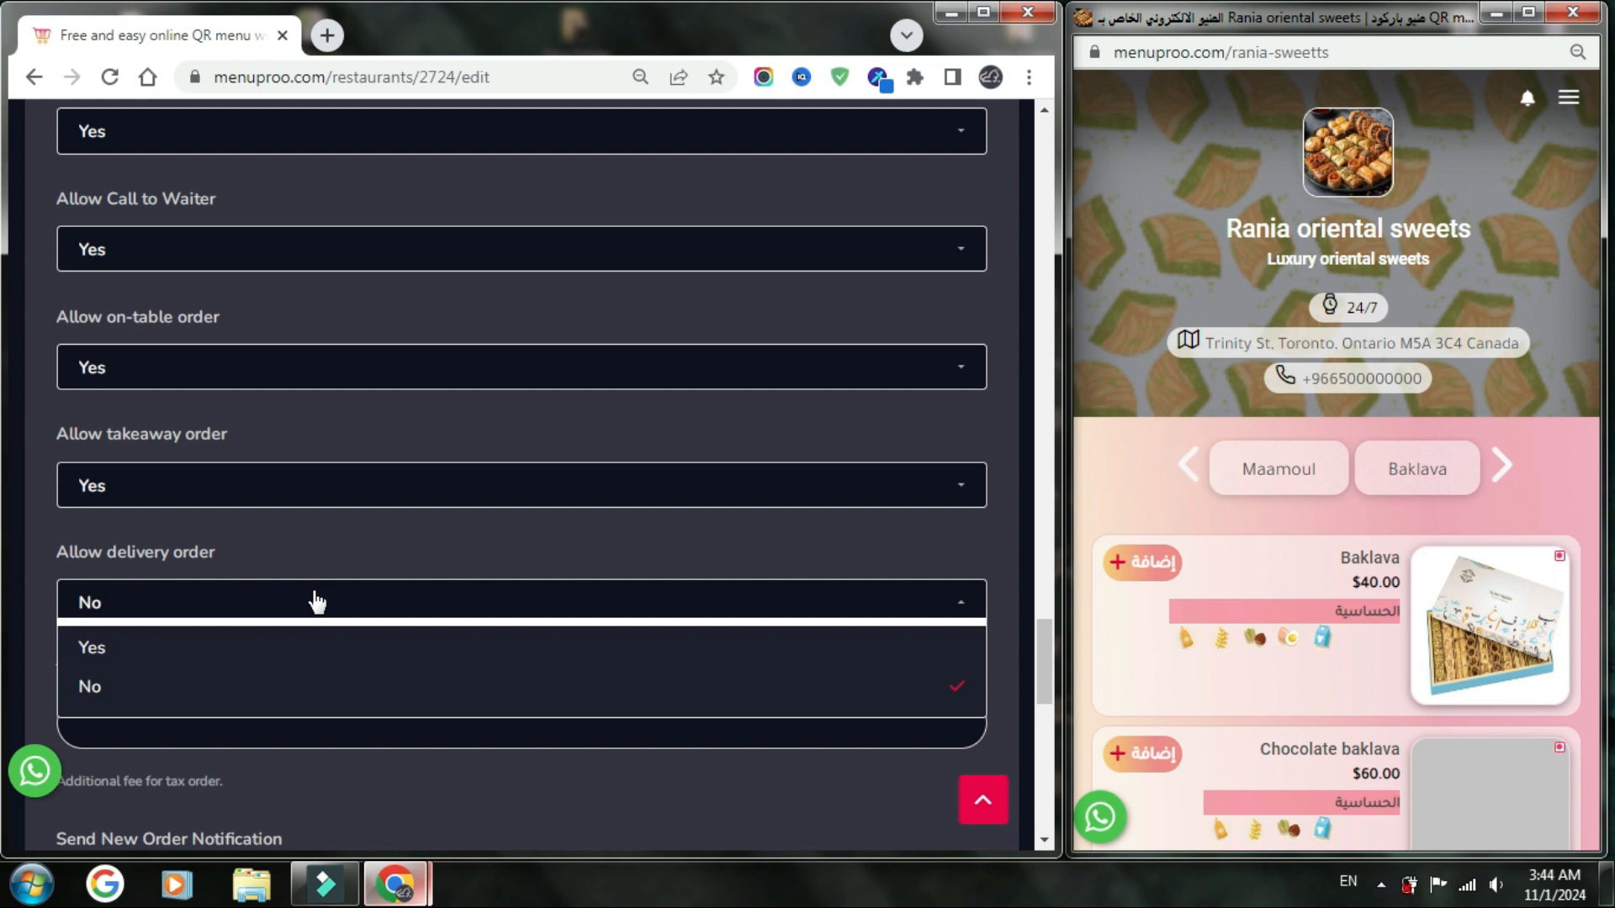
click(321, 646)
scroll(319, 639, down, 3)
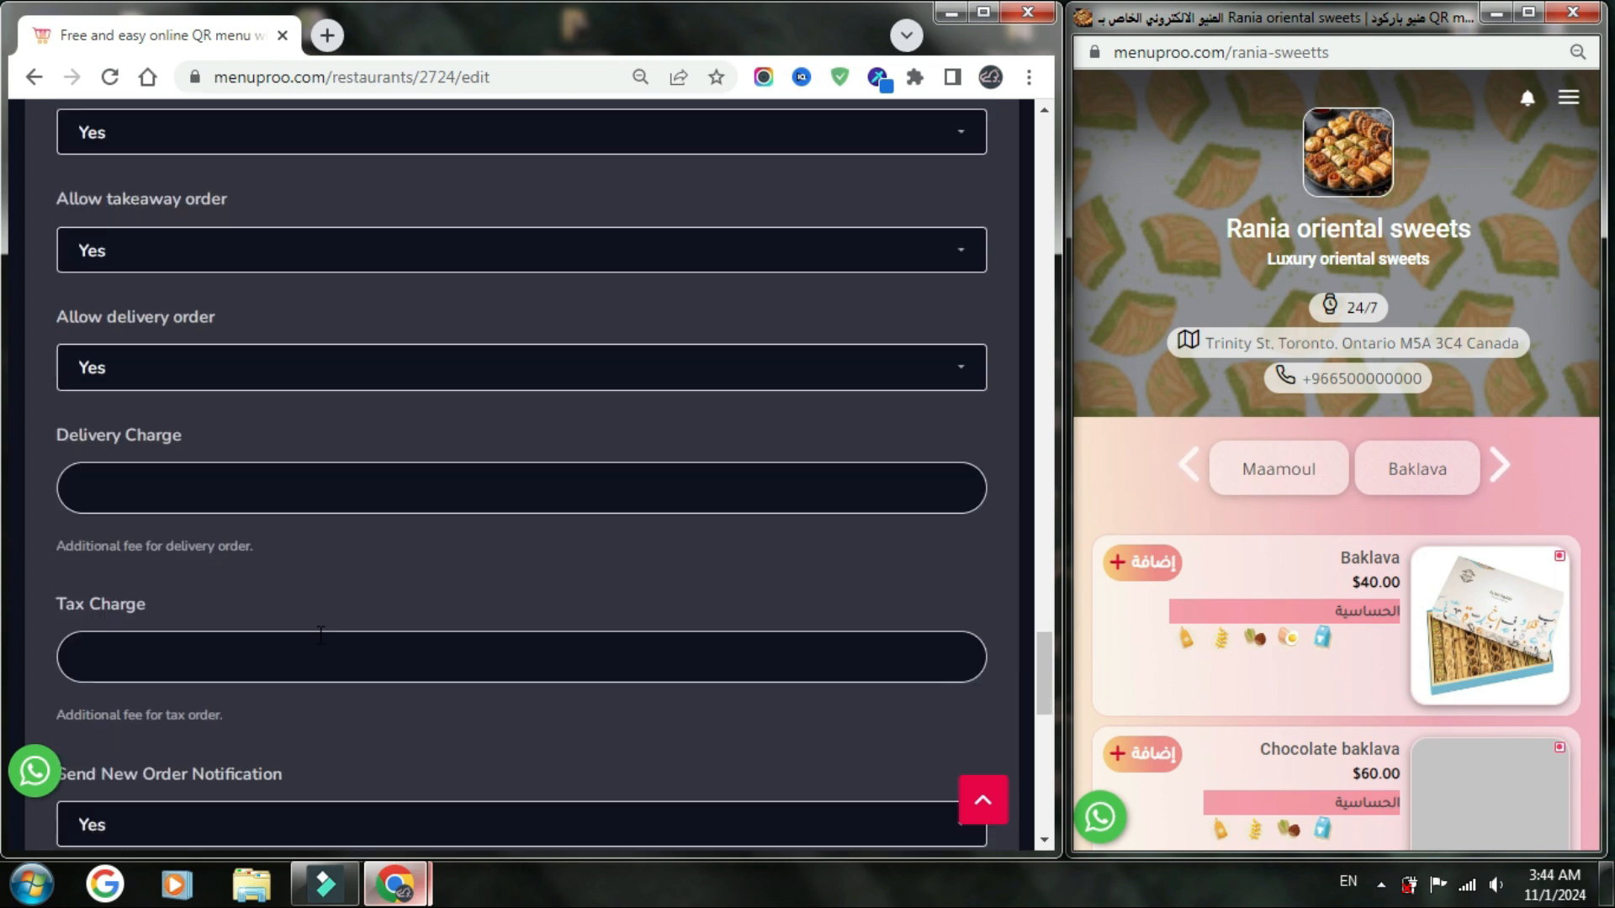
click(263, 495)
text(10)
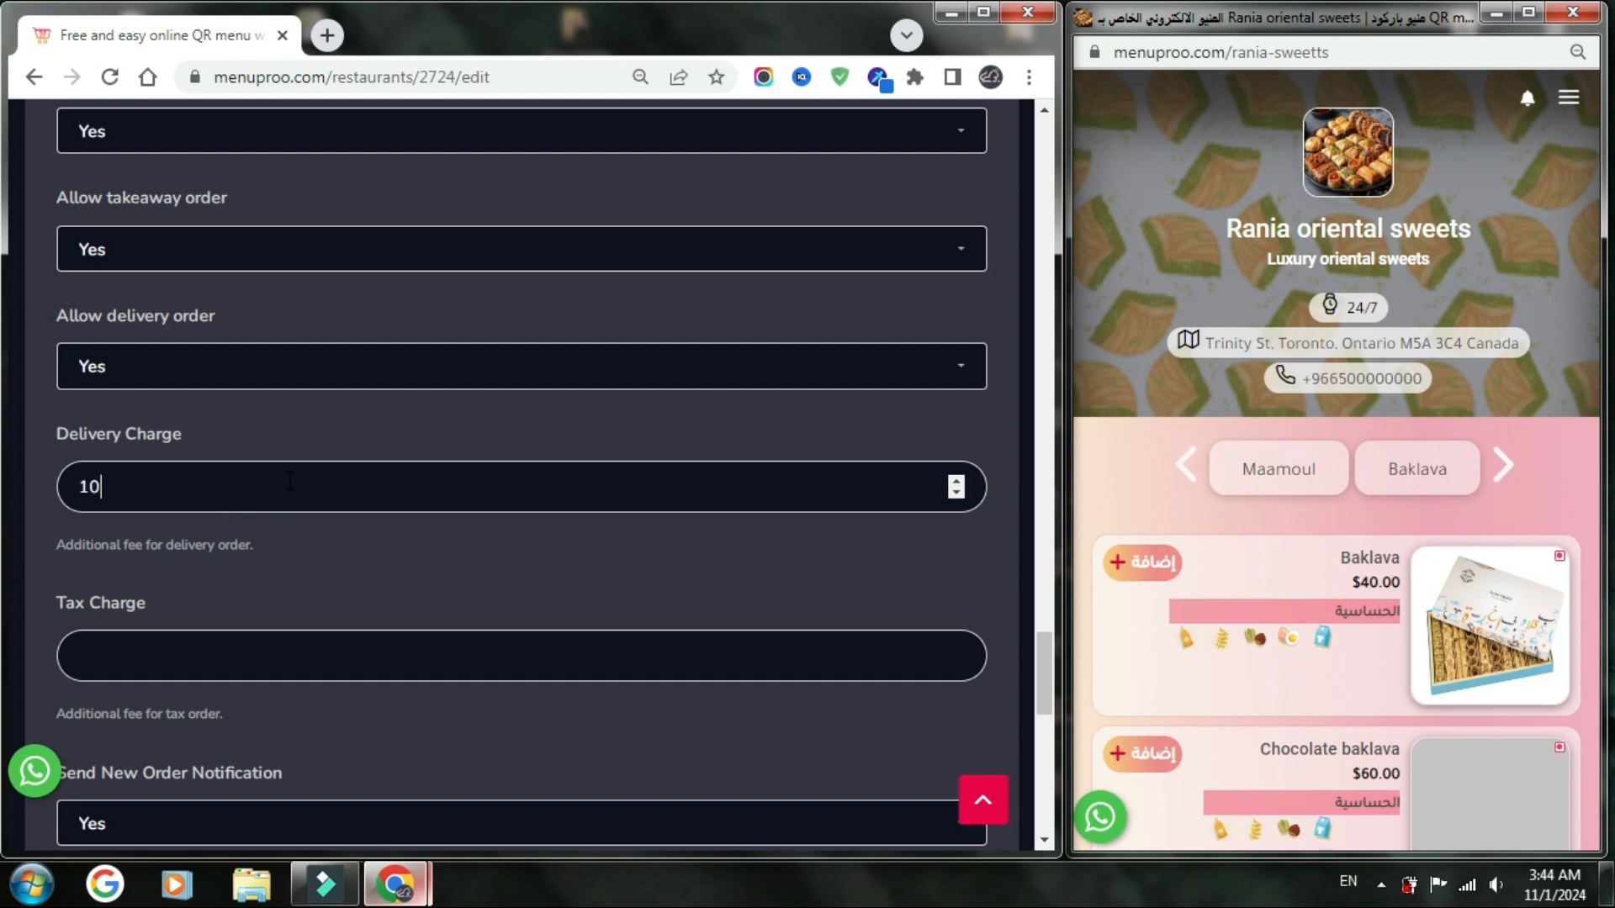
click(291, 456)
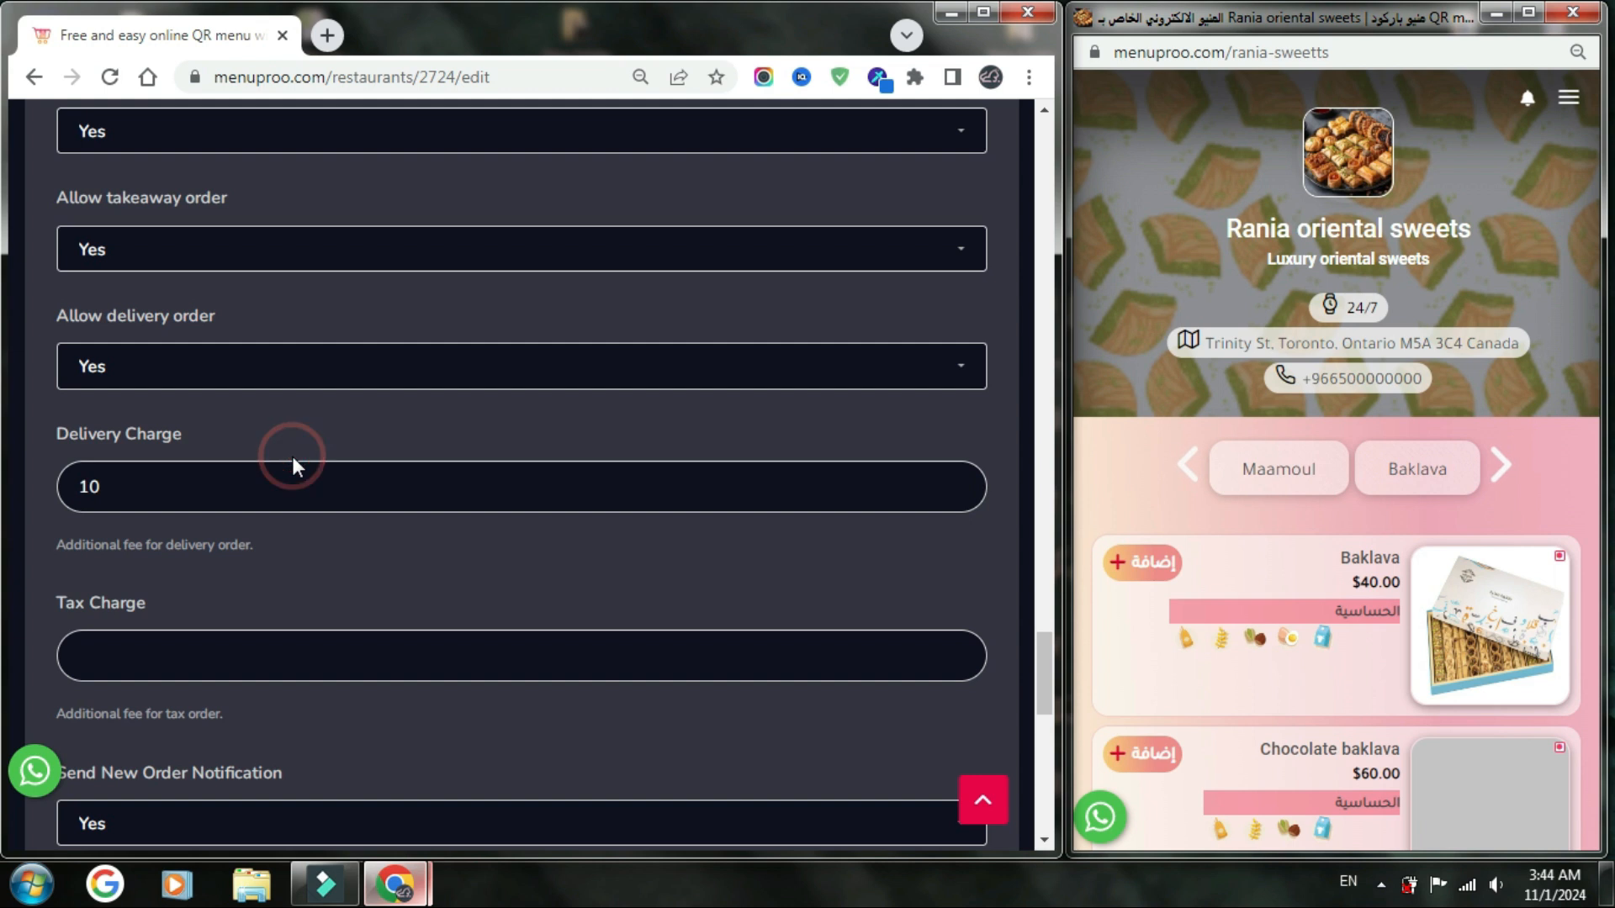
- Review the tax charge field and the options for new order notifications and auto-fill of test customer information
scroll(291, 456, down, 3)
click(301, 420)
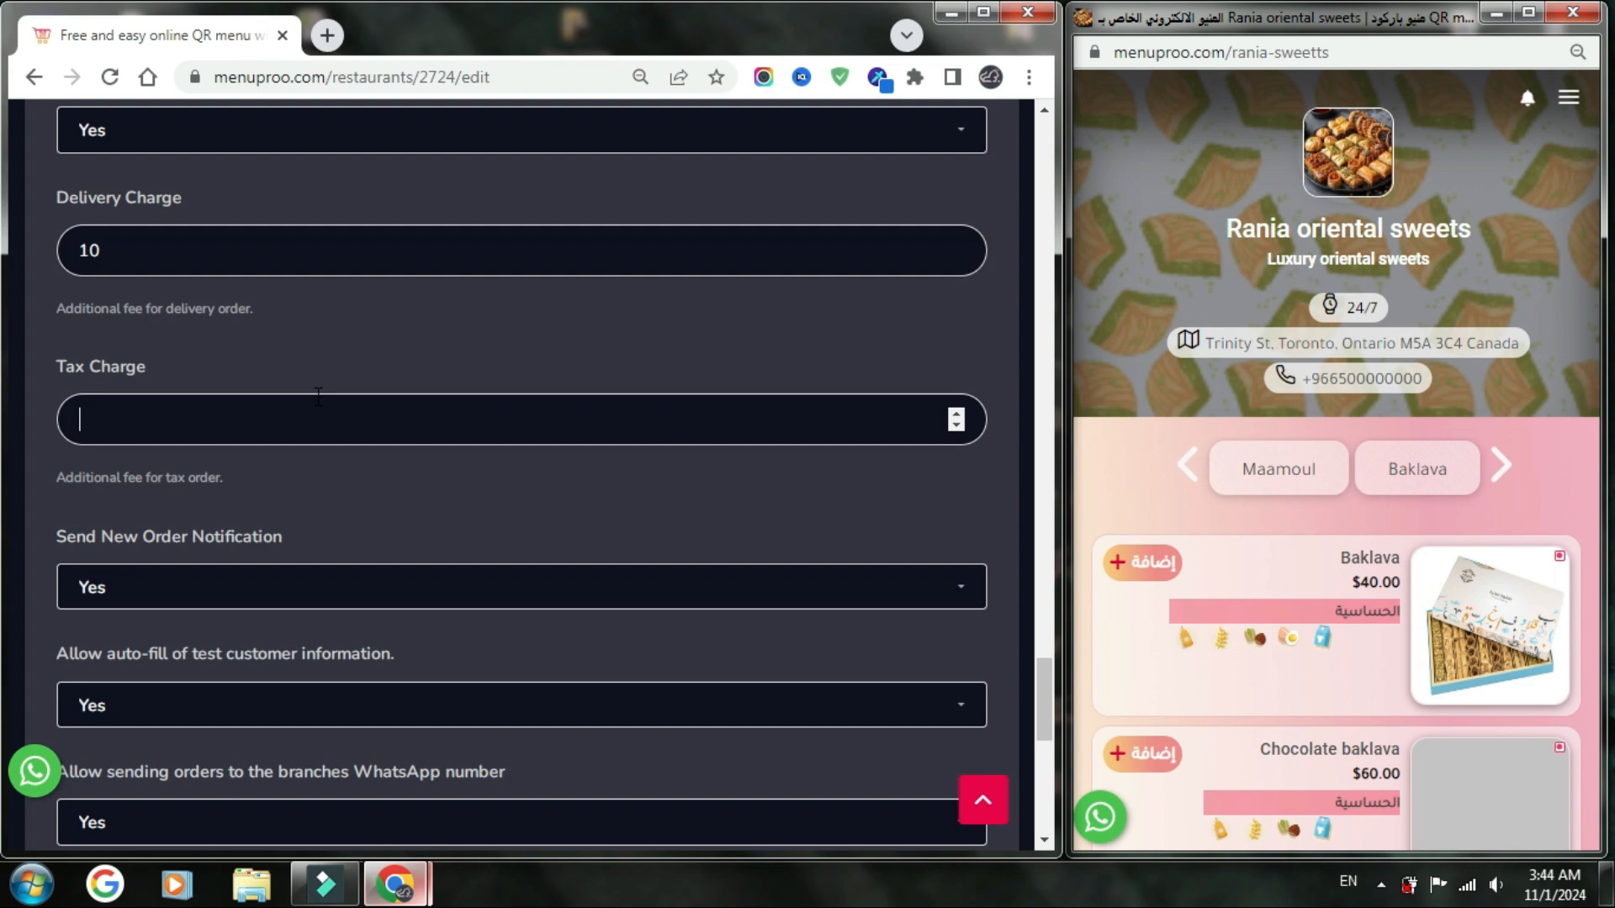
scroll(317, 396, down, 4)
click(326, 249)
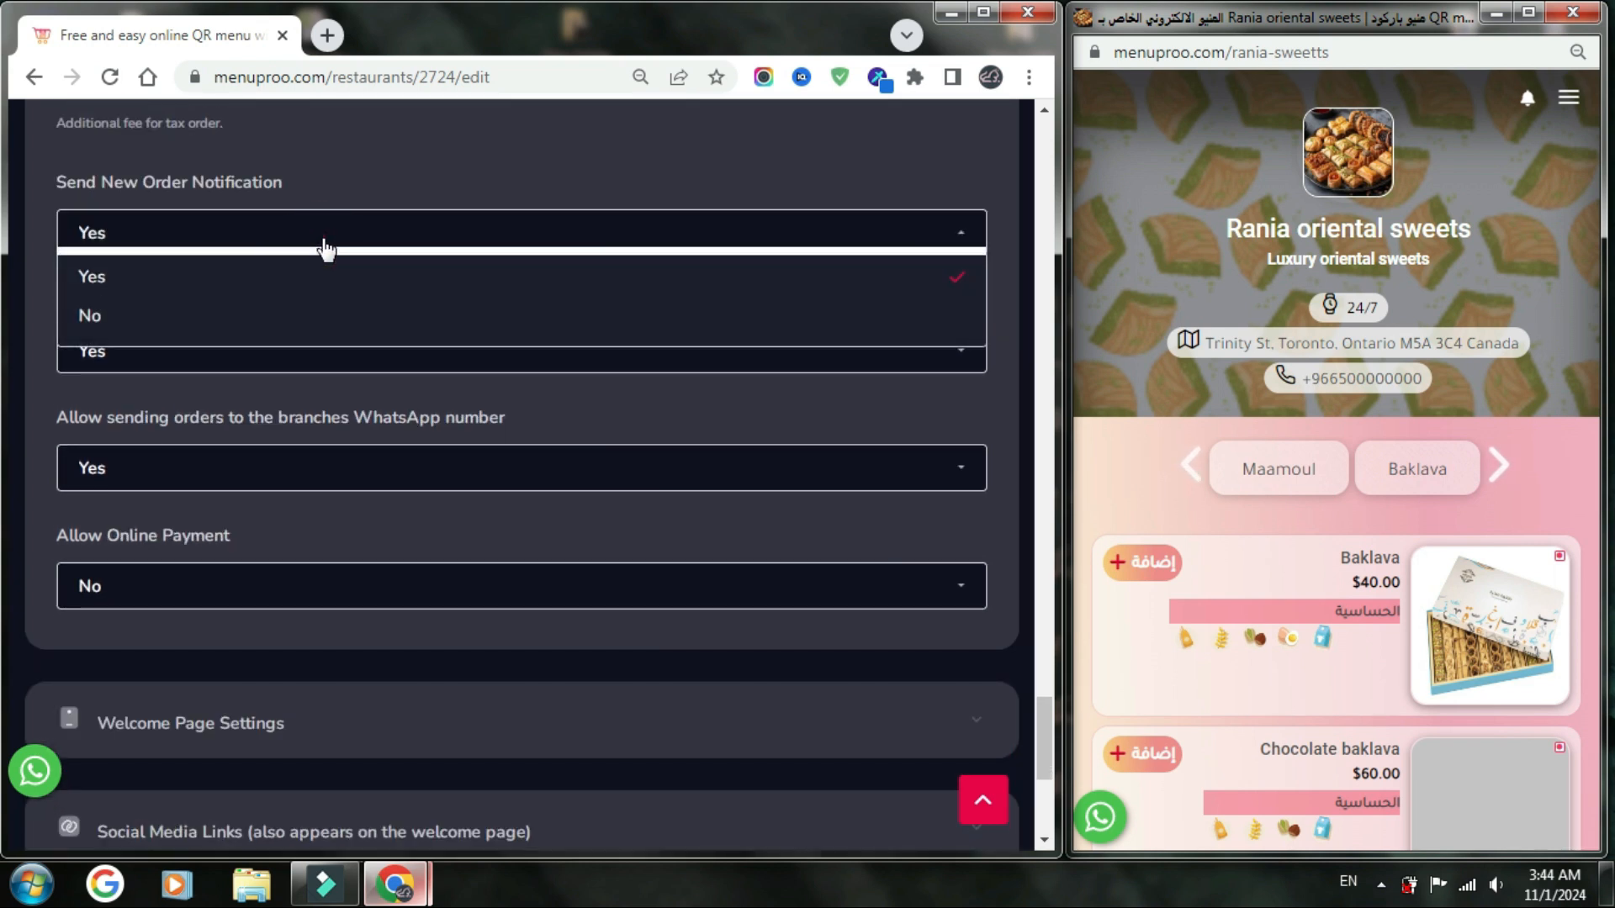
click(328, 248)
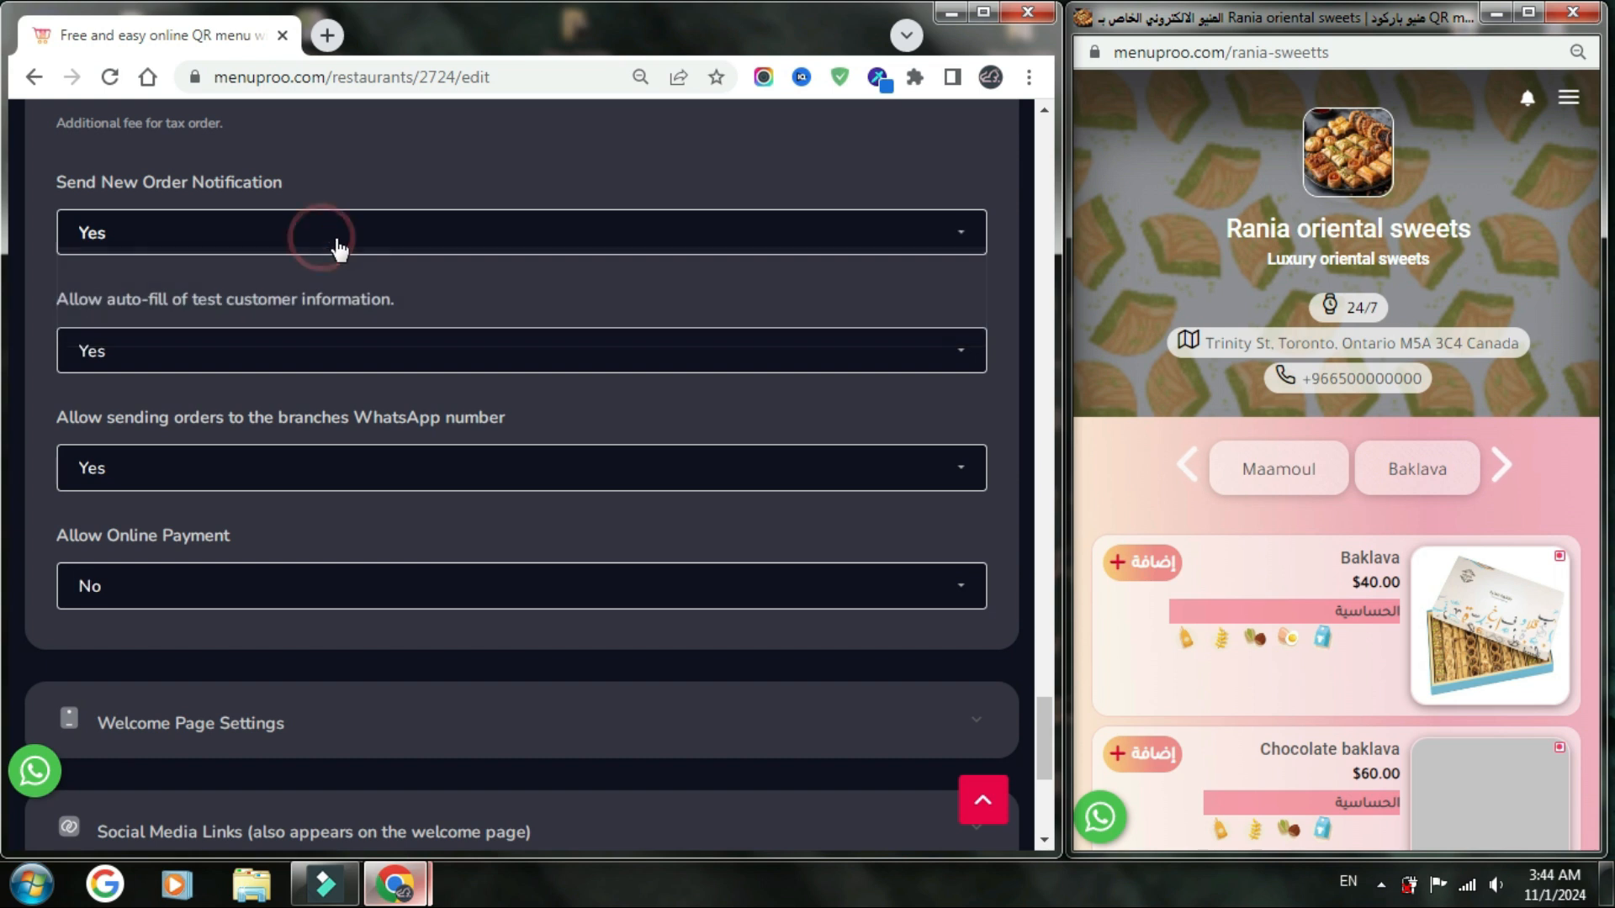
click(387, 353)
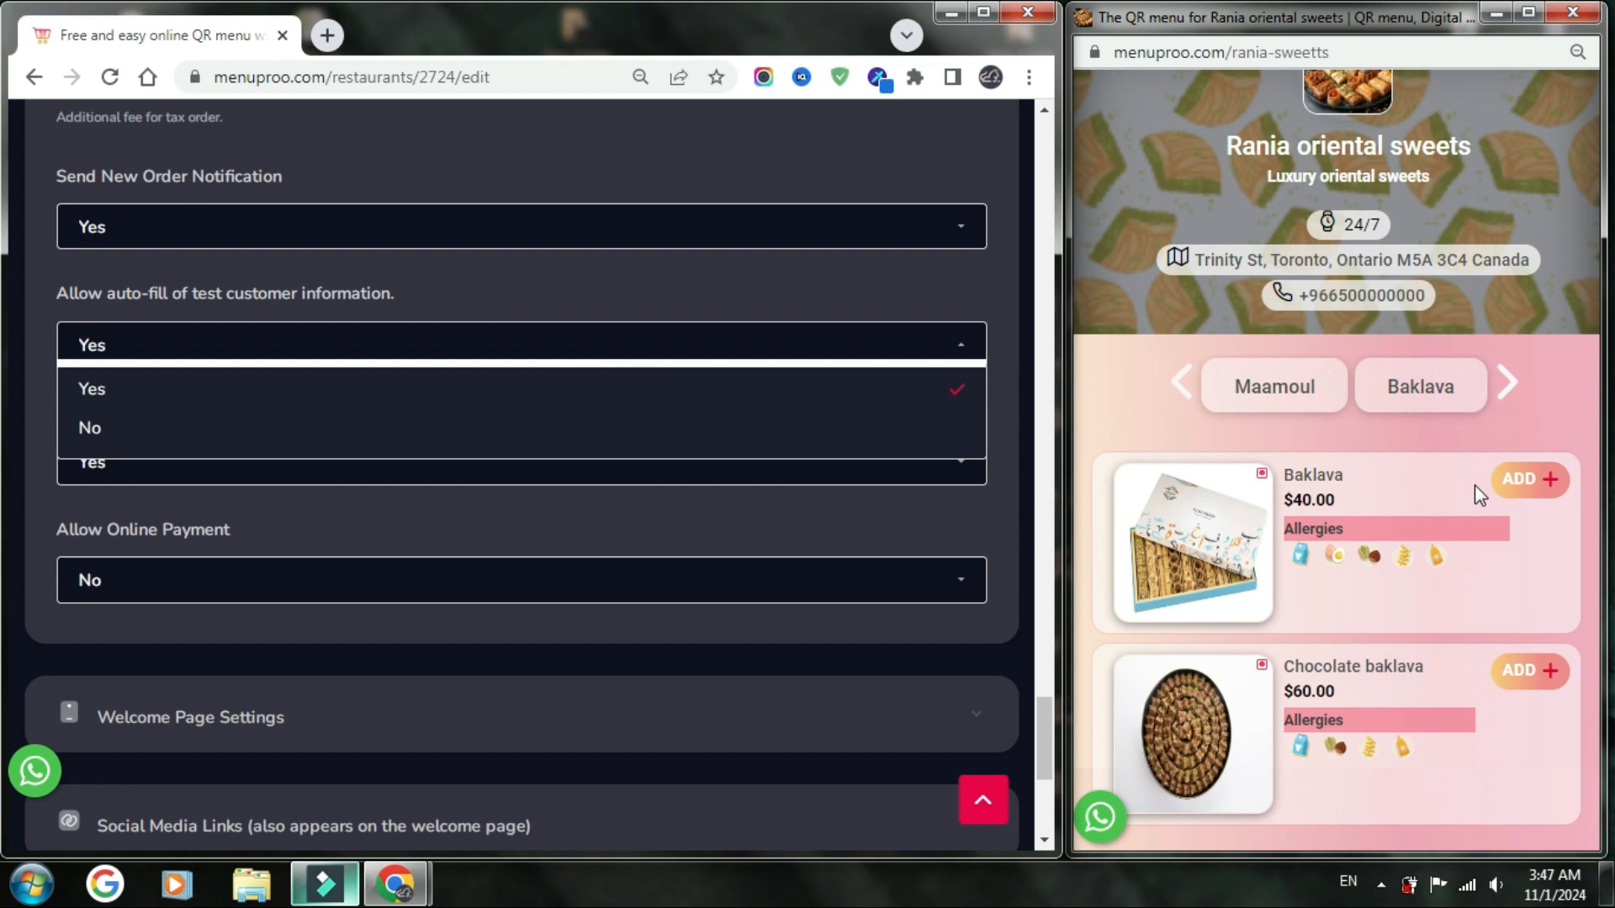
- Check the Ordering For fields in the menu preview by adding one Baklava to the order and removing it
click(1530, 479)
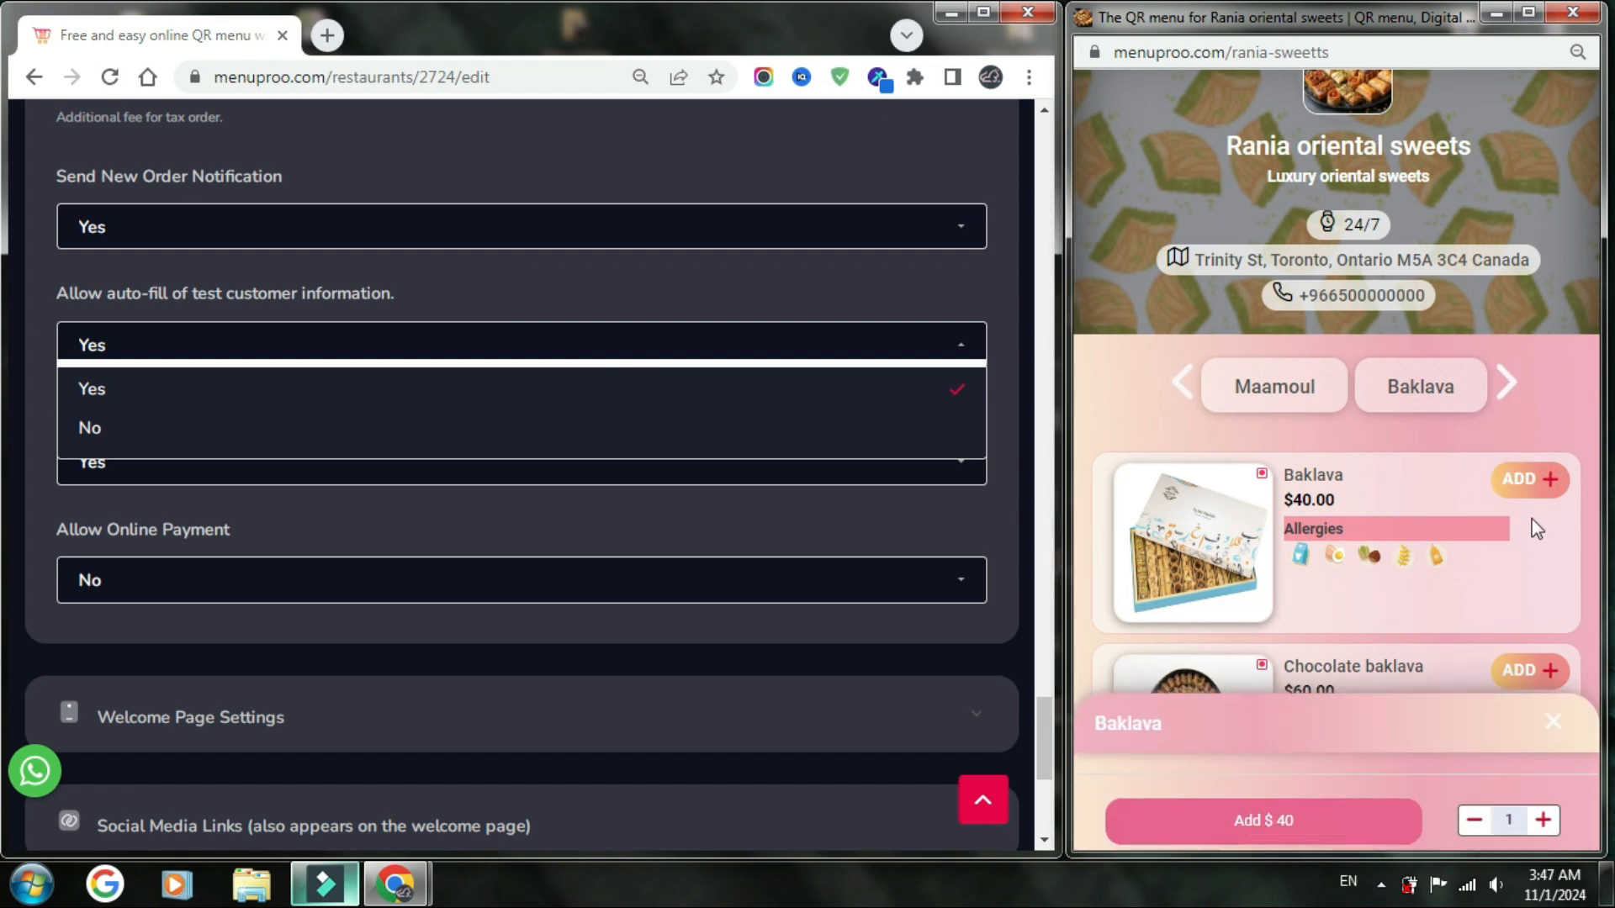
click(1371, 814)
click(1525, 822)
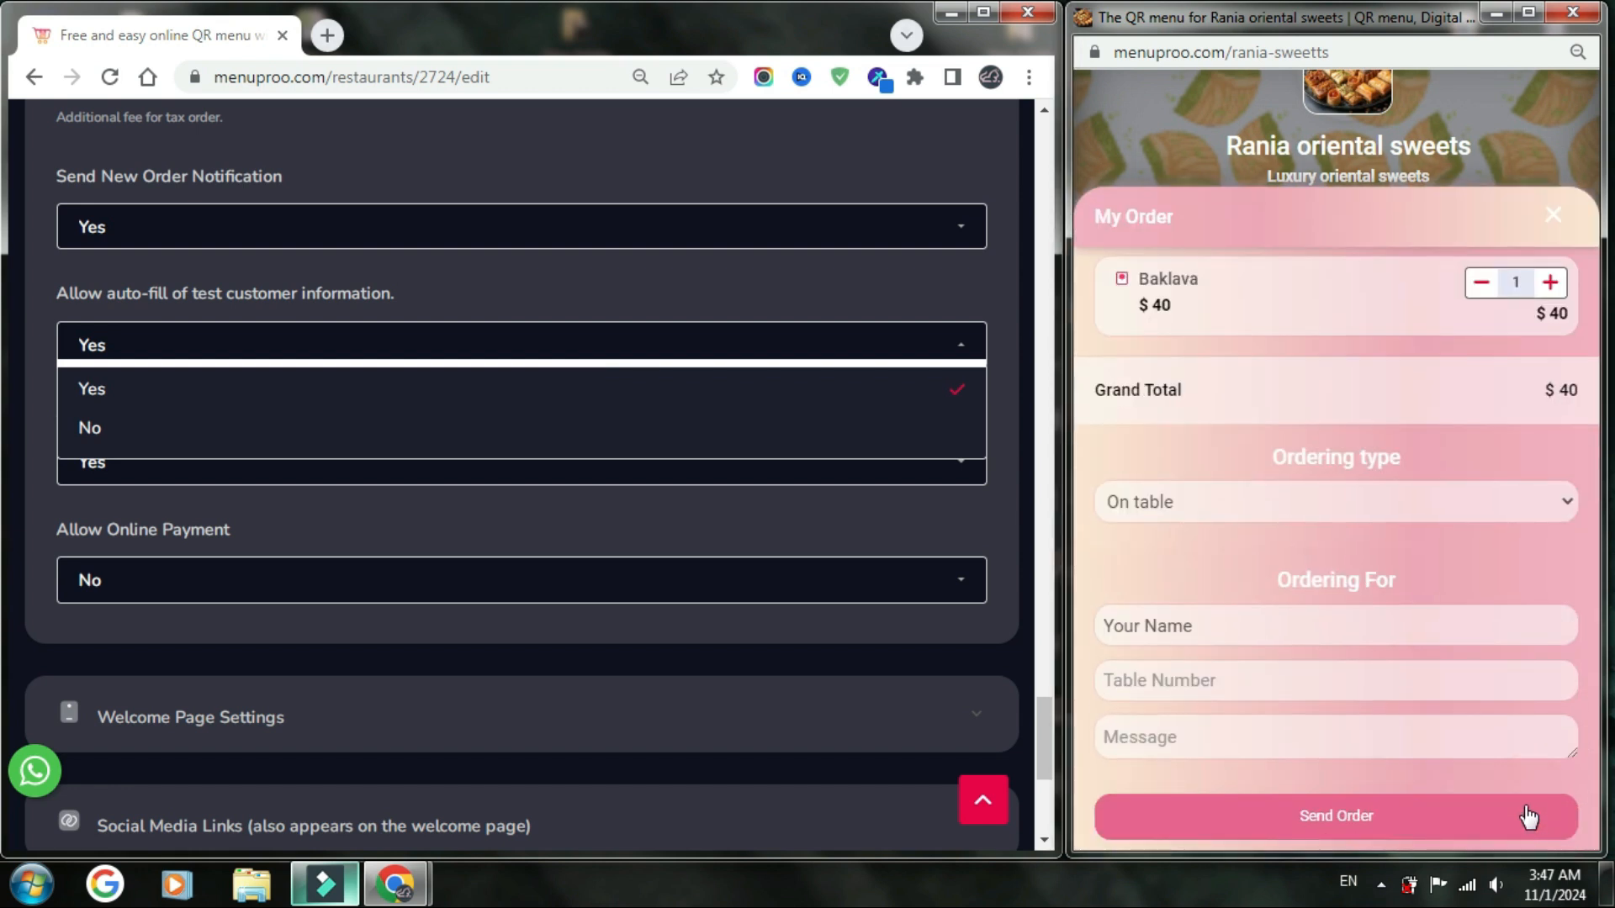
drag(1282, 582, 1413, 589)
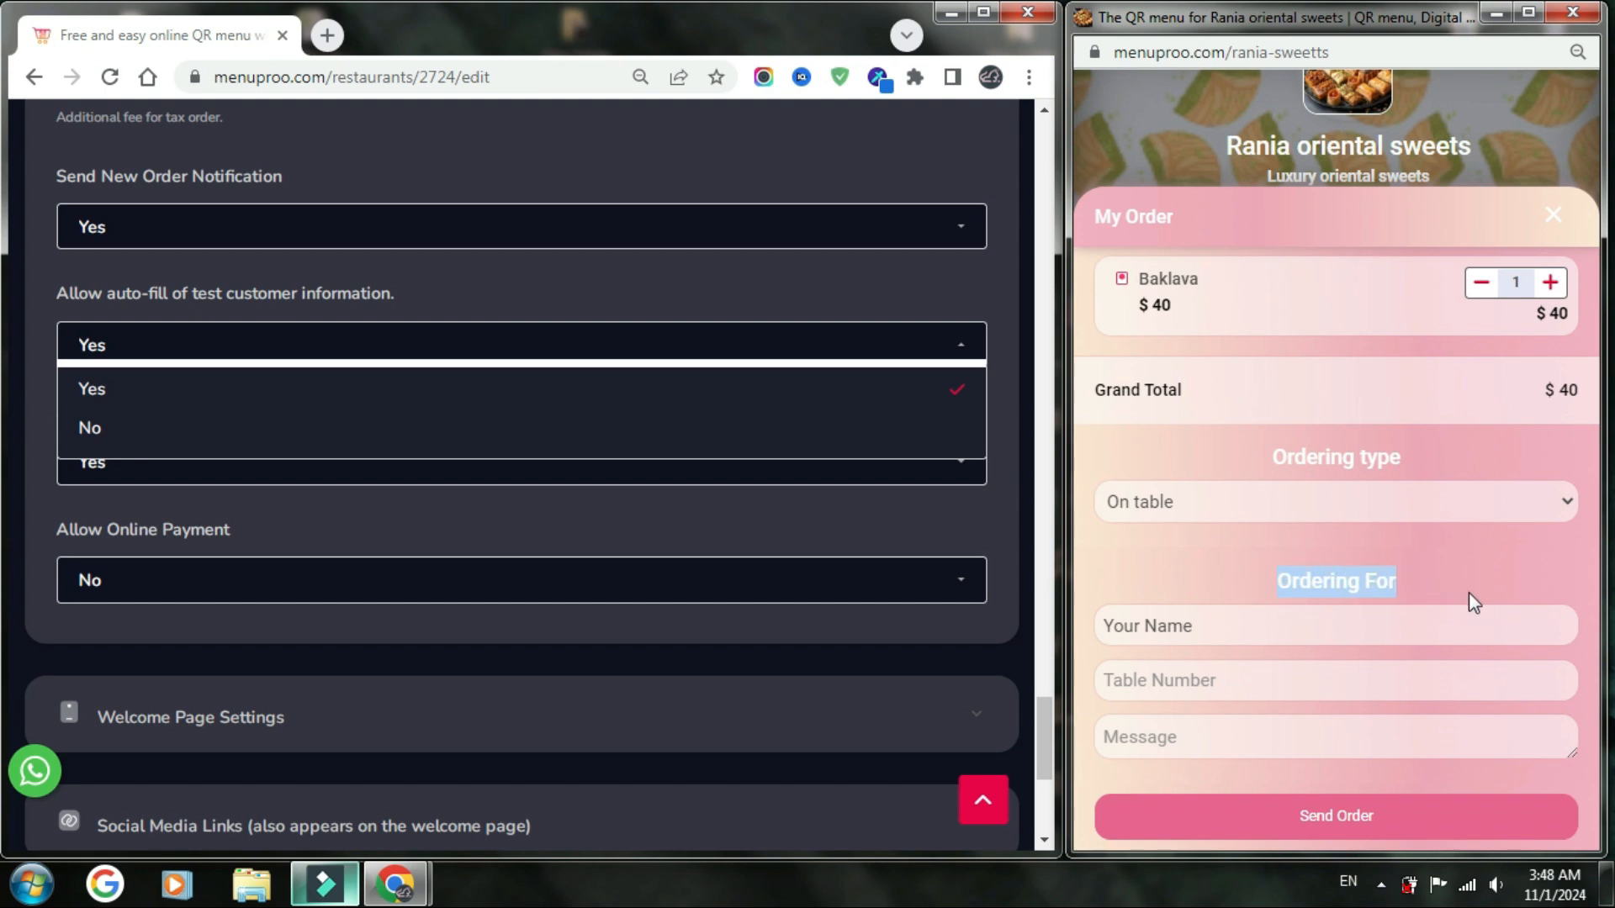
click(1440, 582)
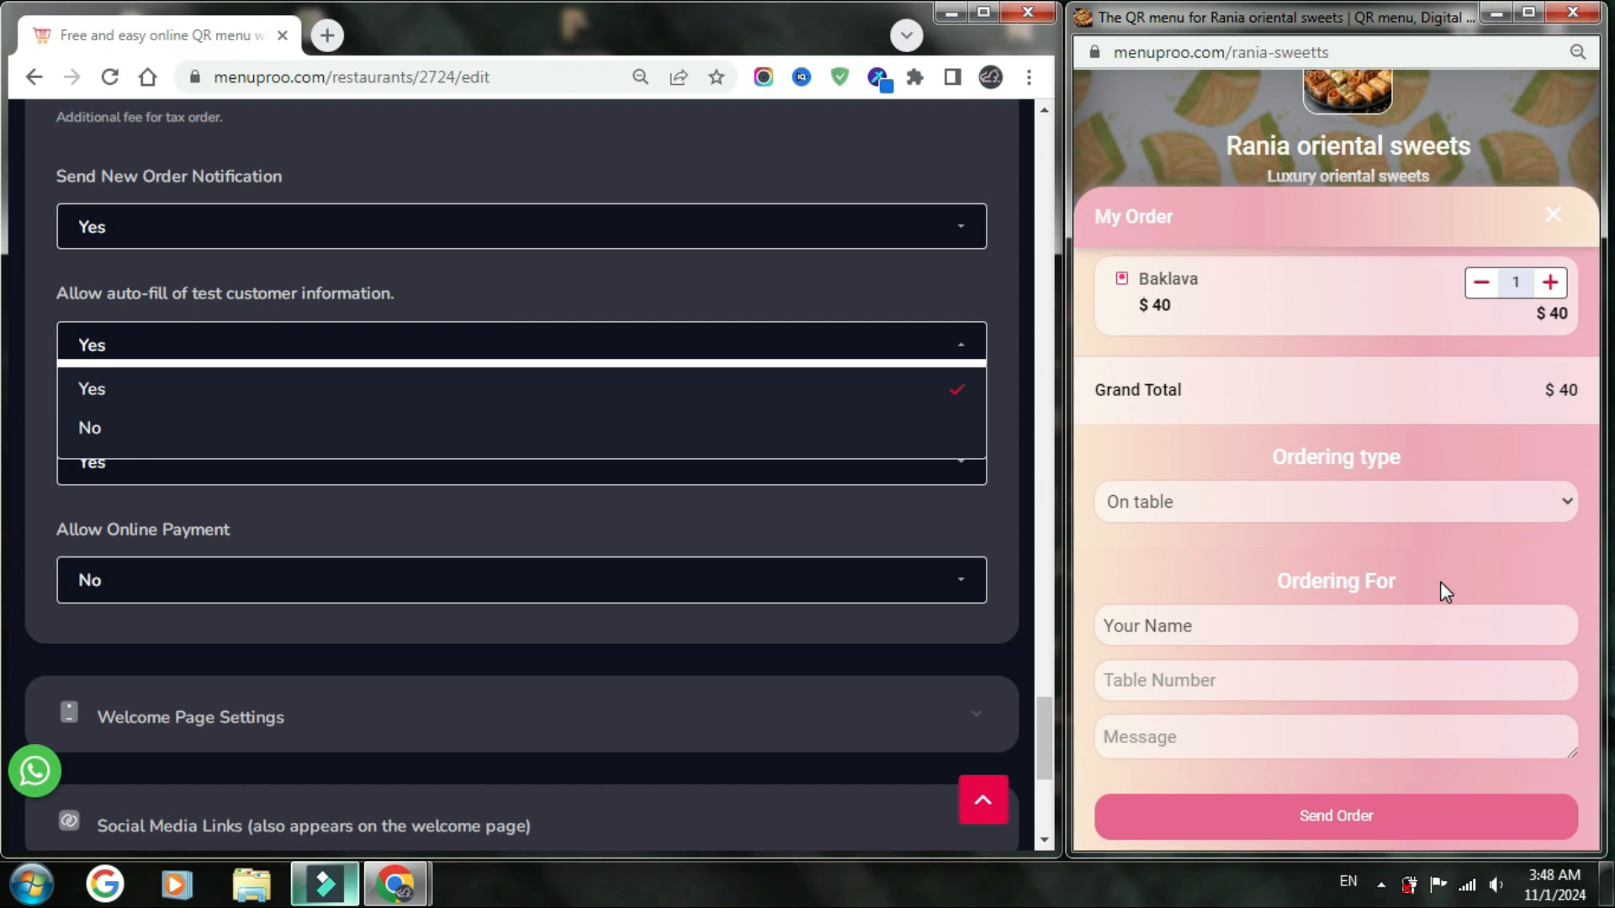
click(1474, 283)
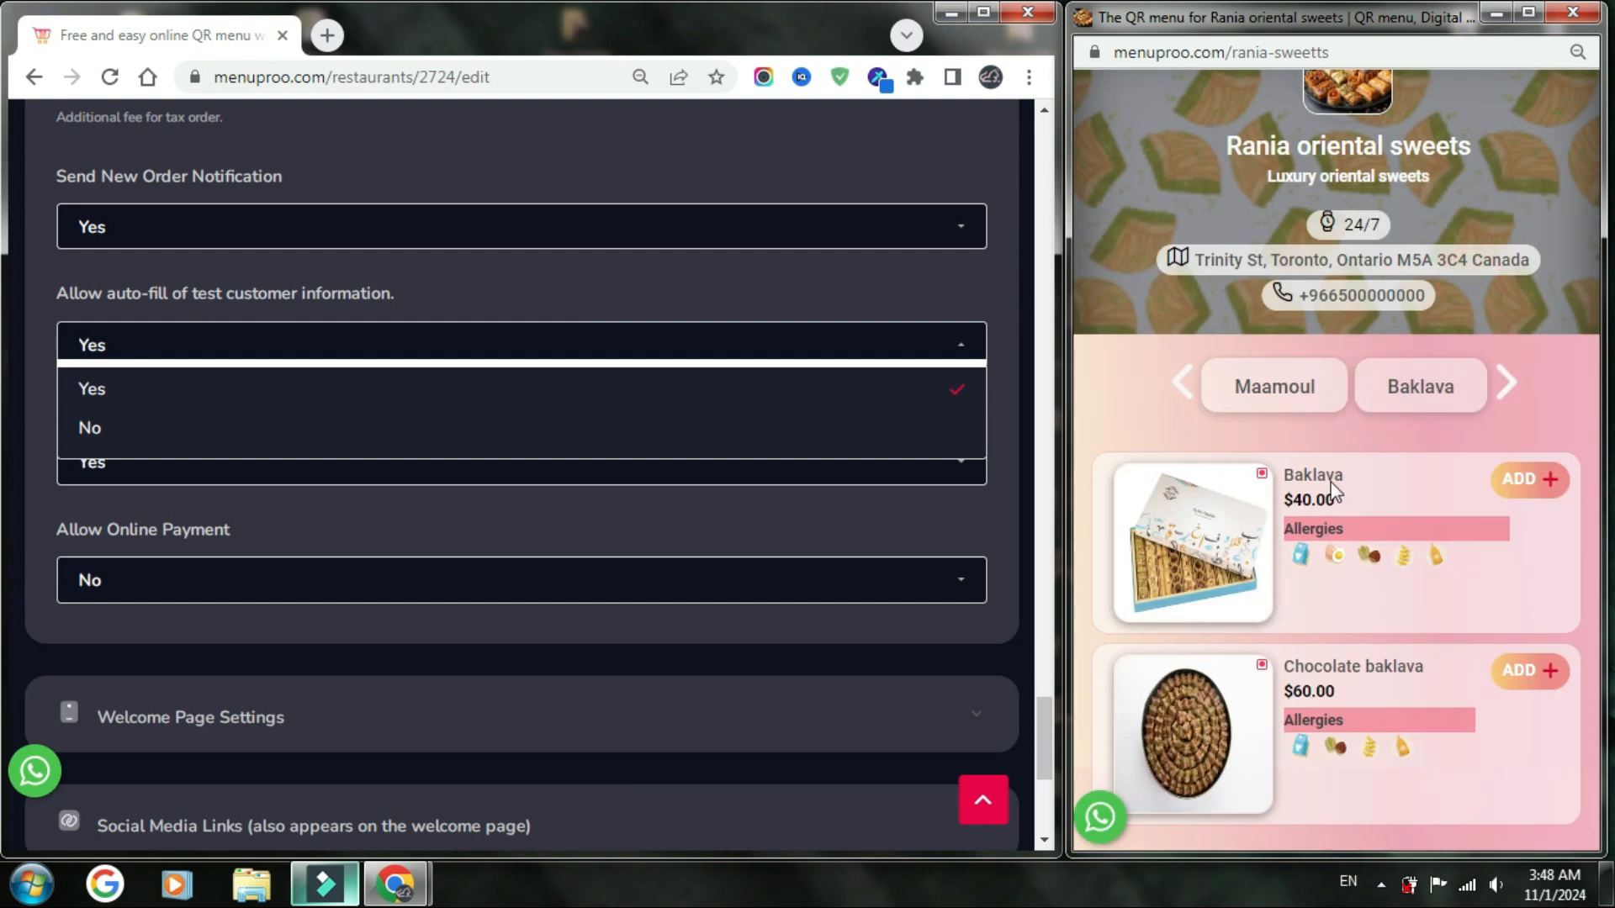
- Review the choices for sending orders to the branches' WhatsApp number and keep it at Yes
click(608, 303)
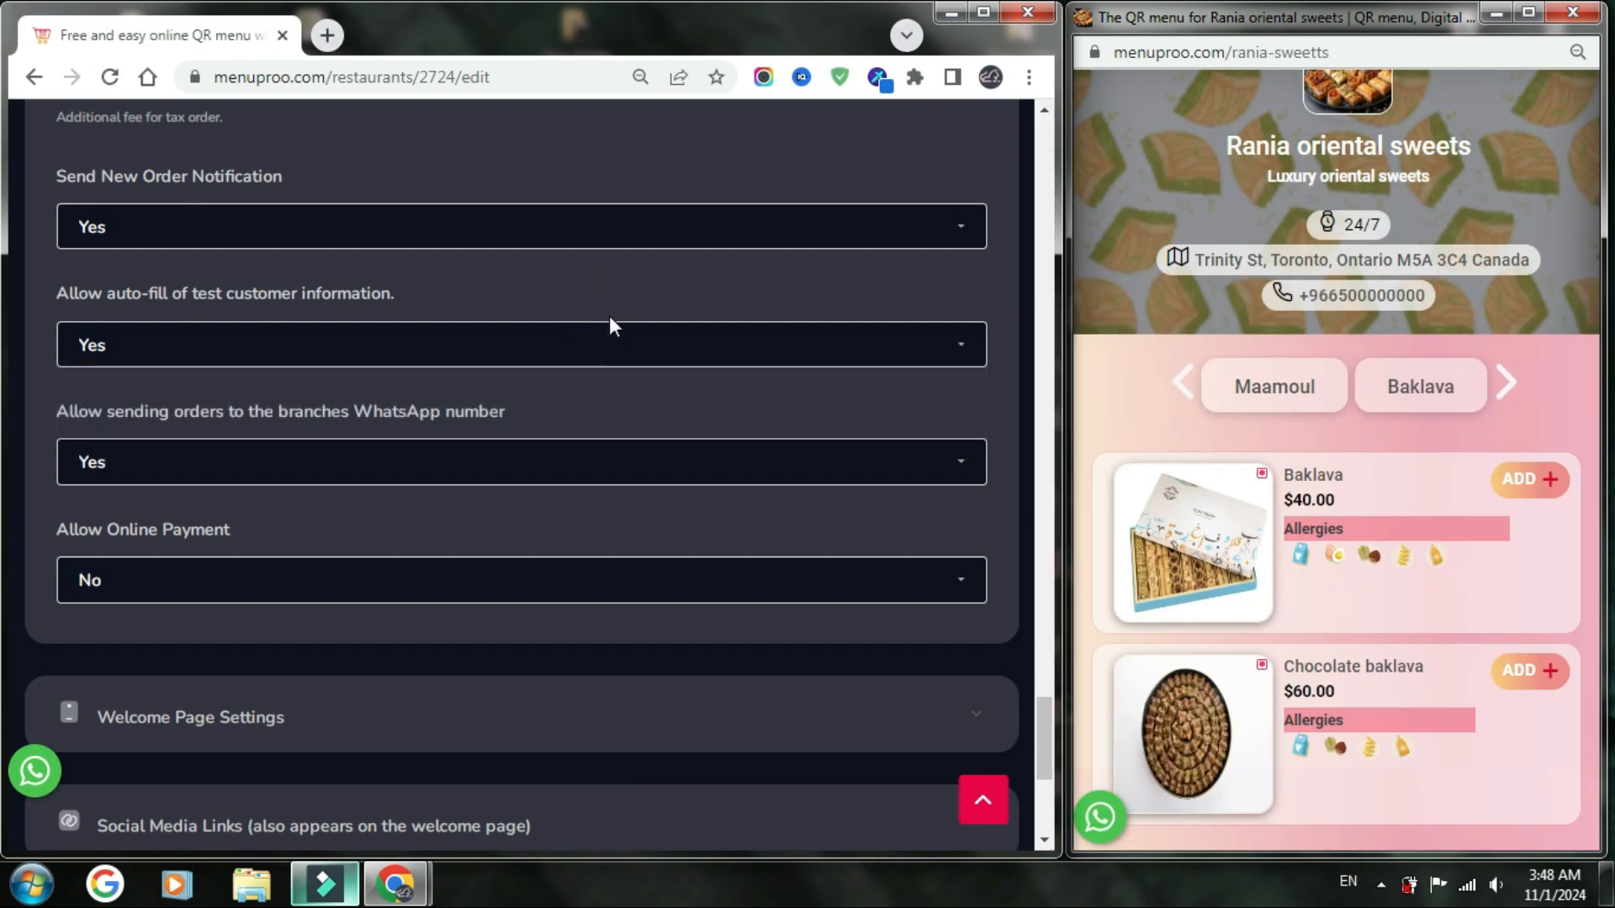
click(612, 464)
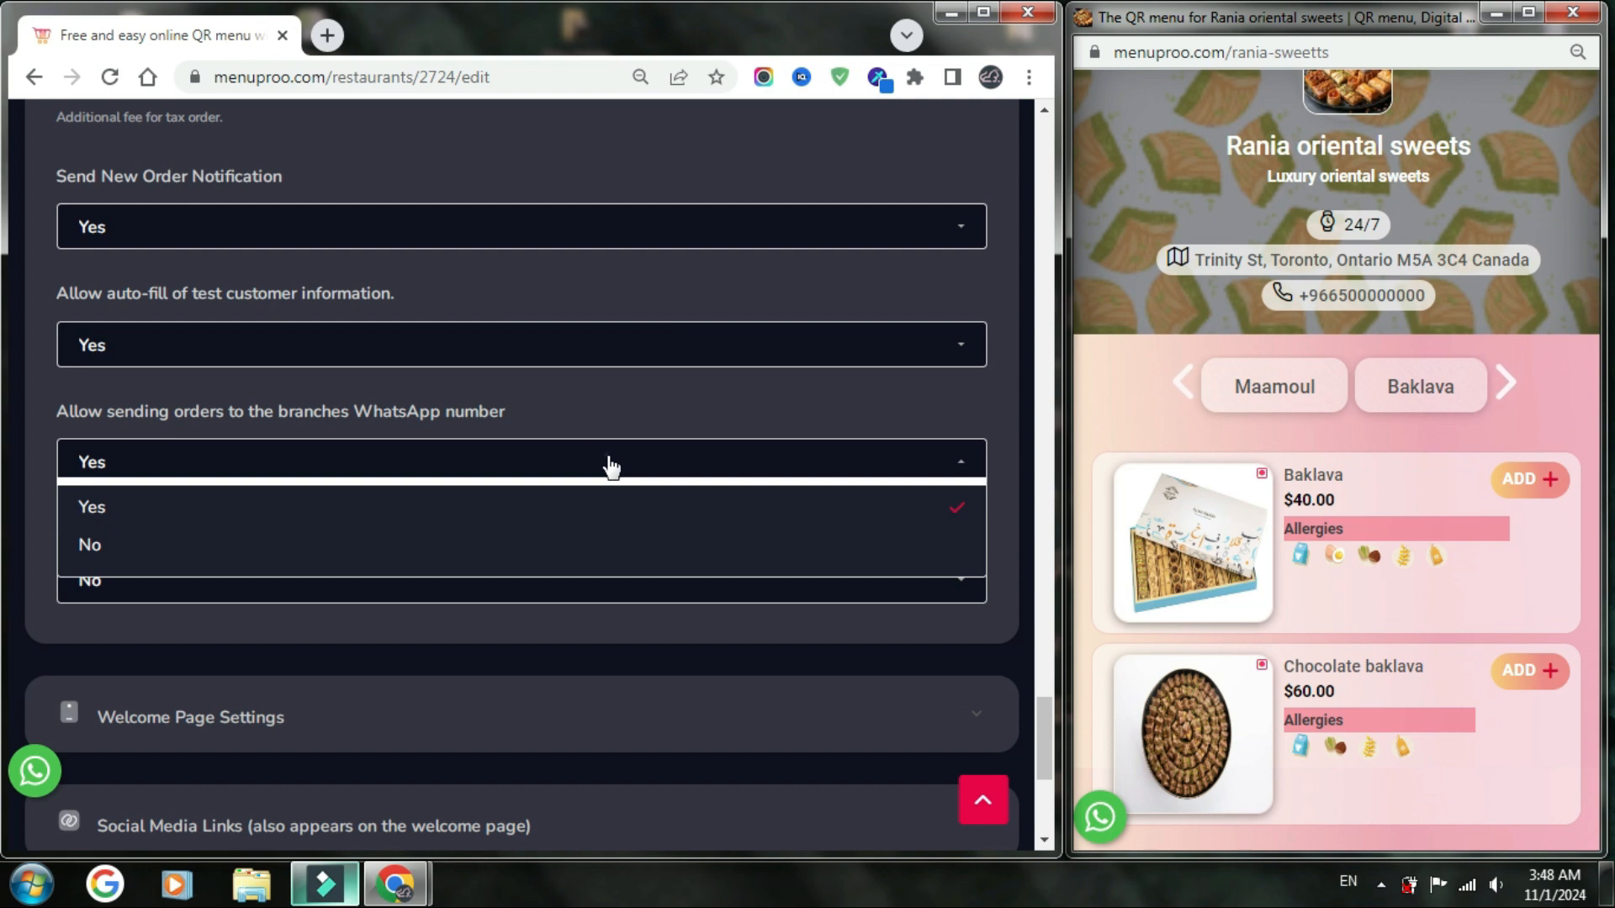
click(612, 464)
- Switch Allow Online Payment to Yes and look through the available payment gateways, including the Paypal fields
click(603, 588)
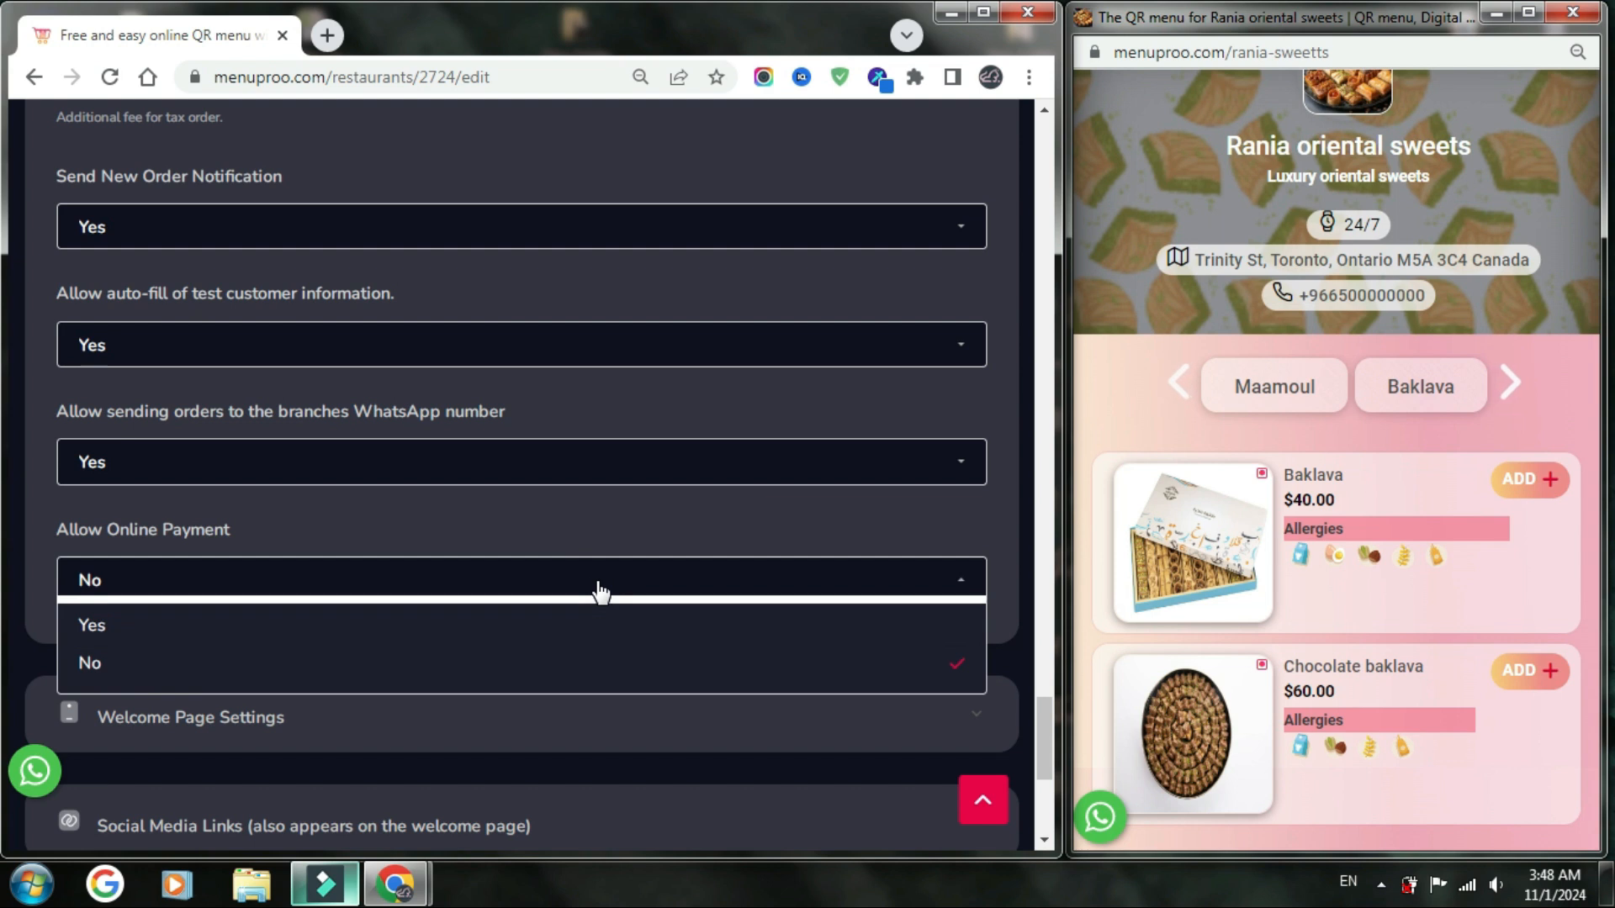
click(580, 622)
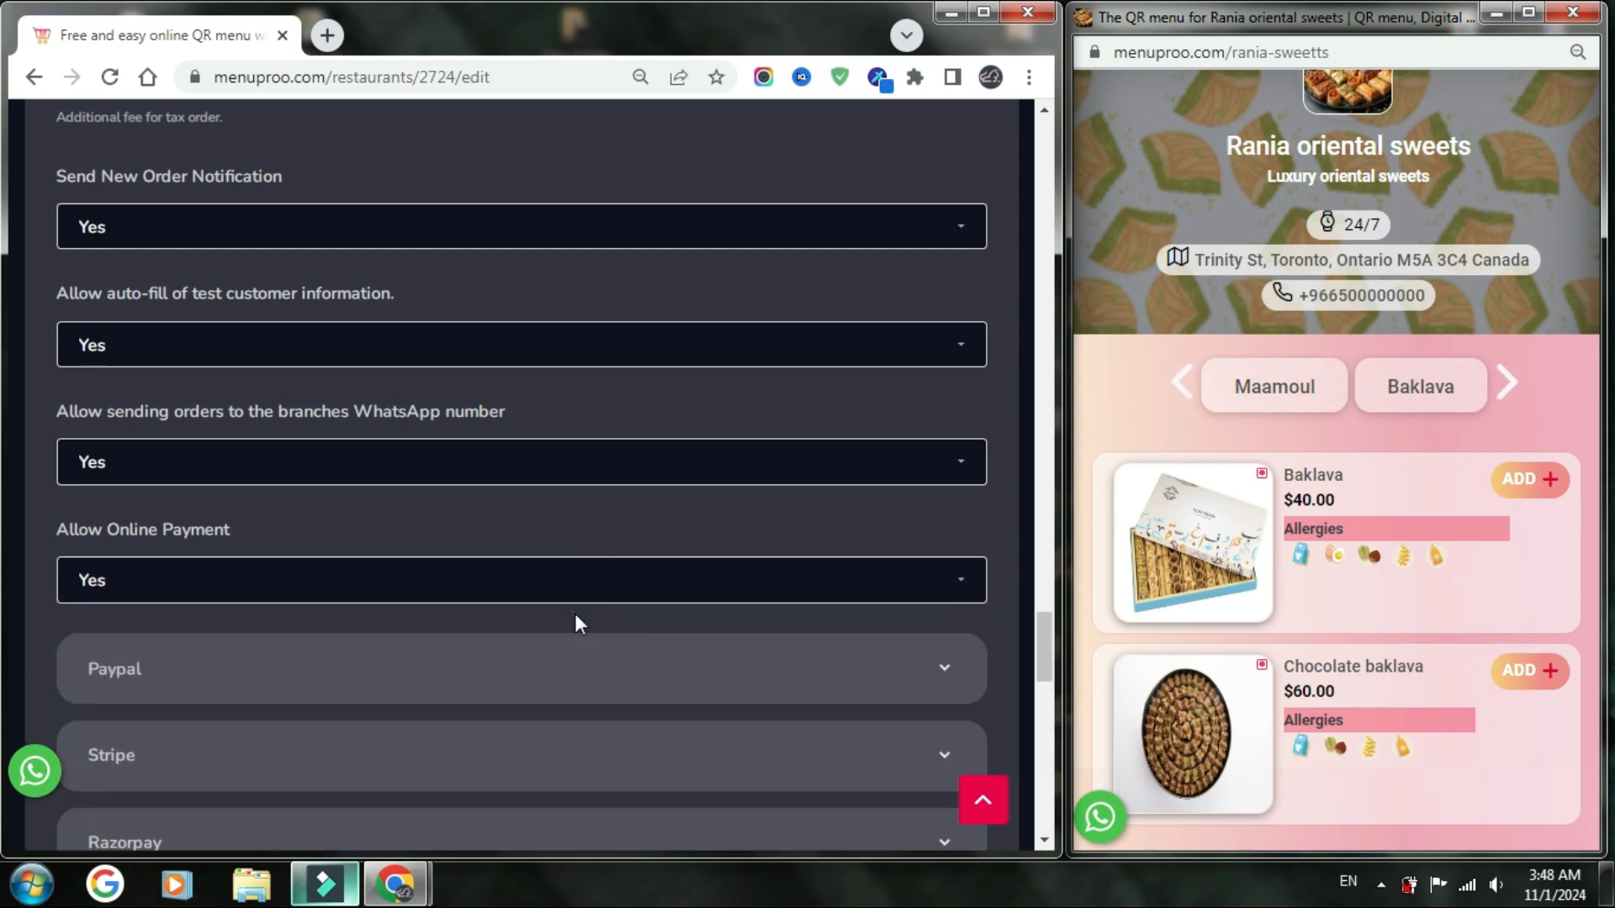
scroll(576, 623, down, 4)
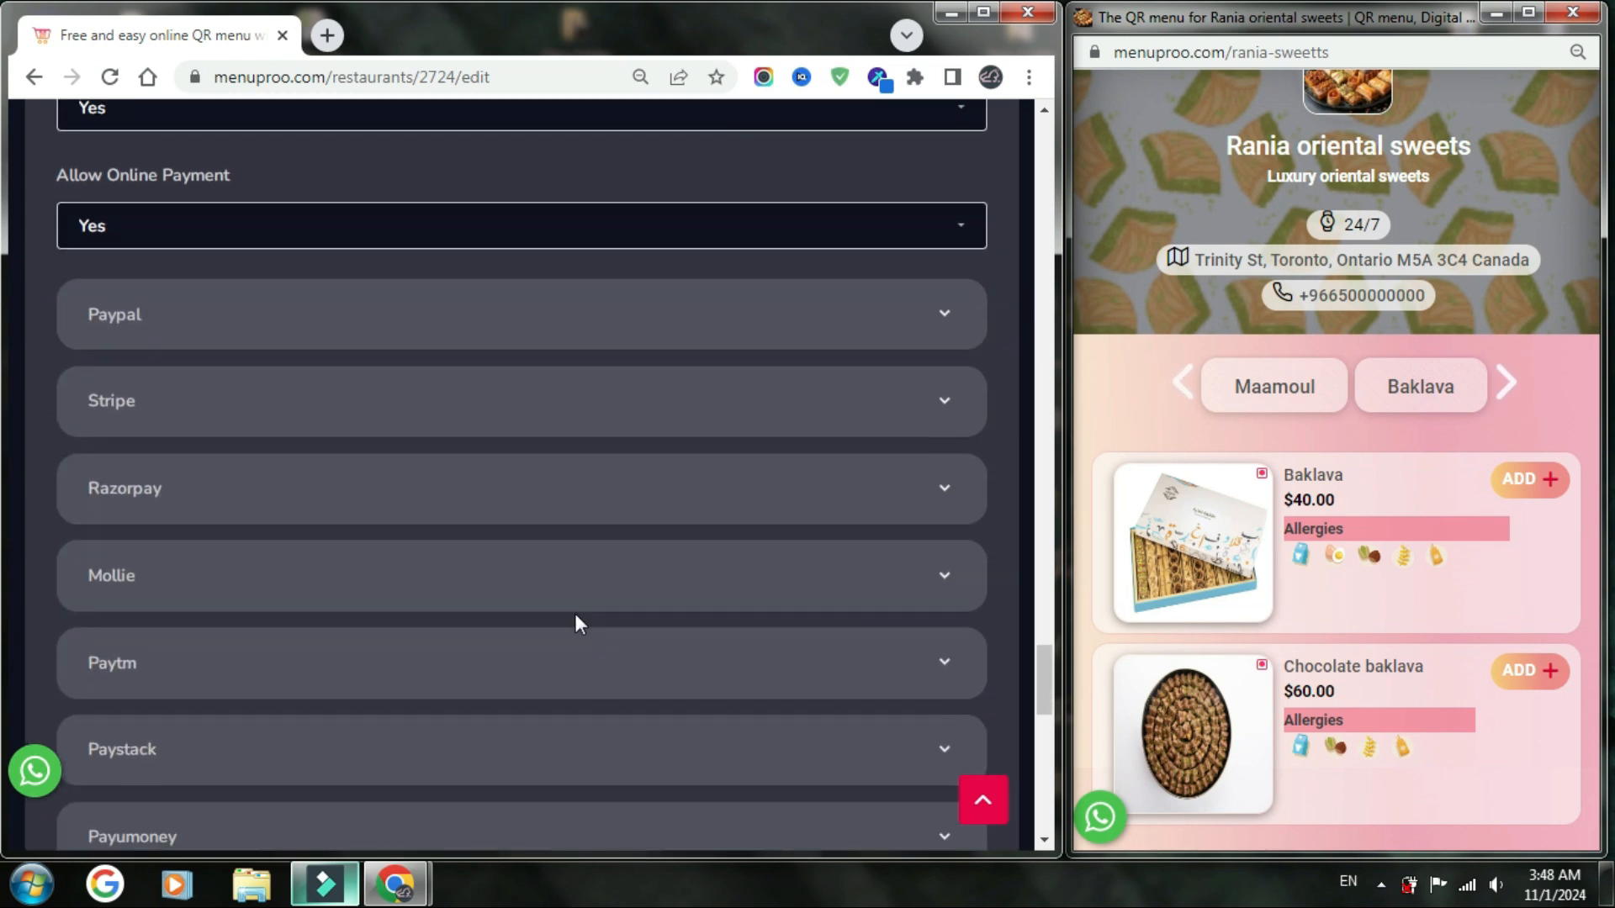
scroll(577, 623, down, 4)
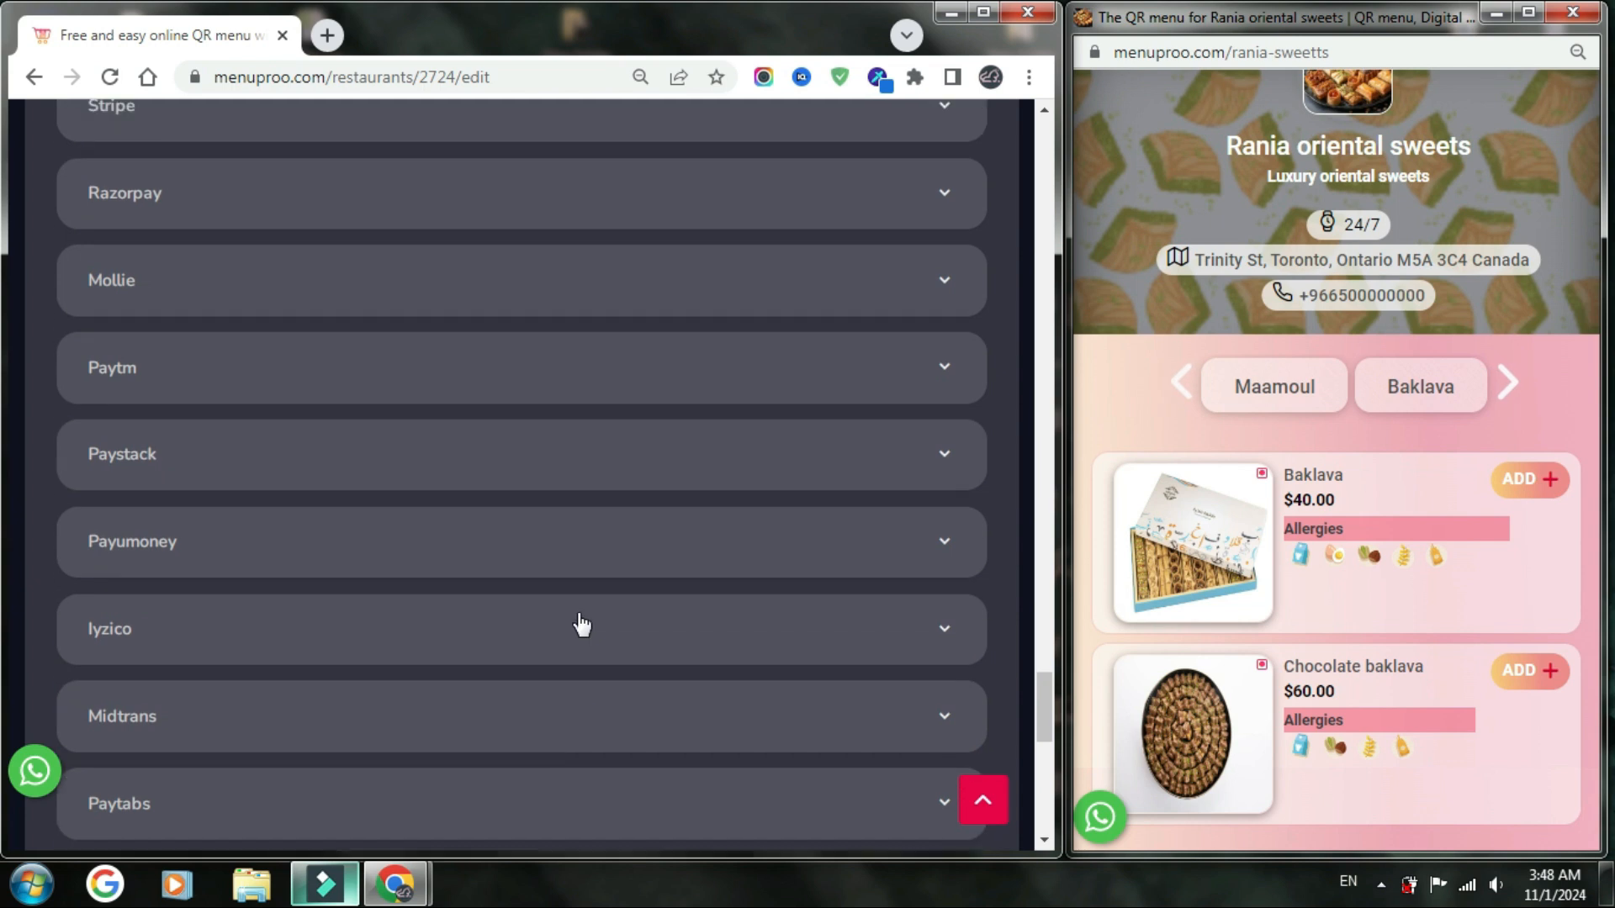
scroll(578, 624, up, 2)
click(444, 232)
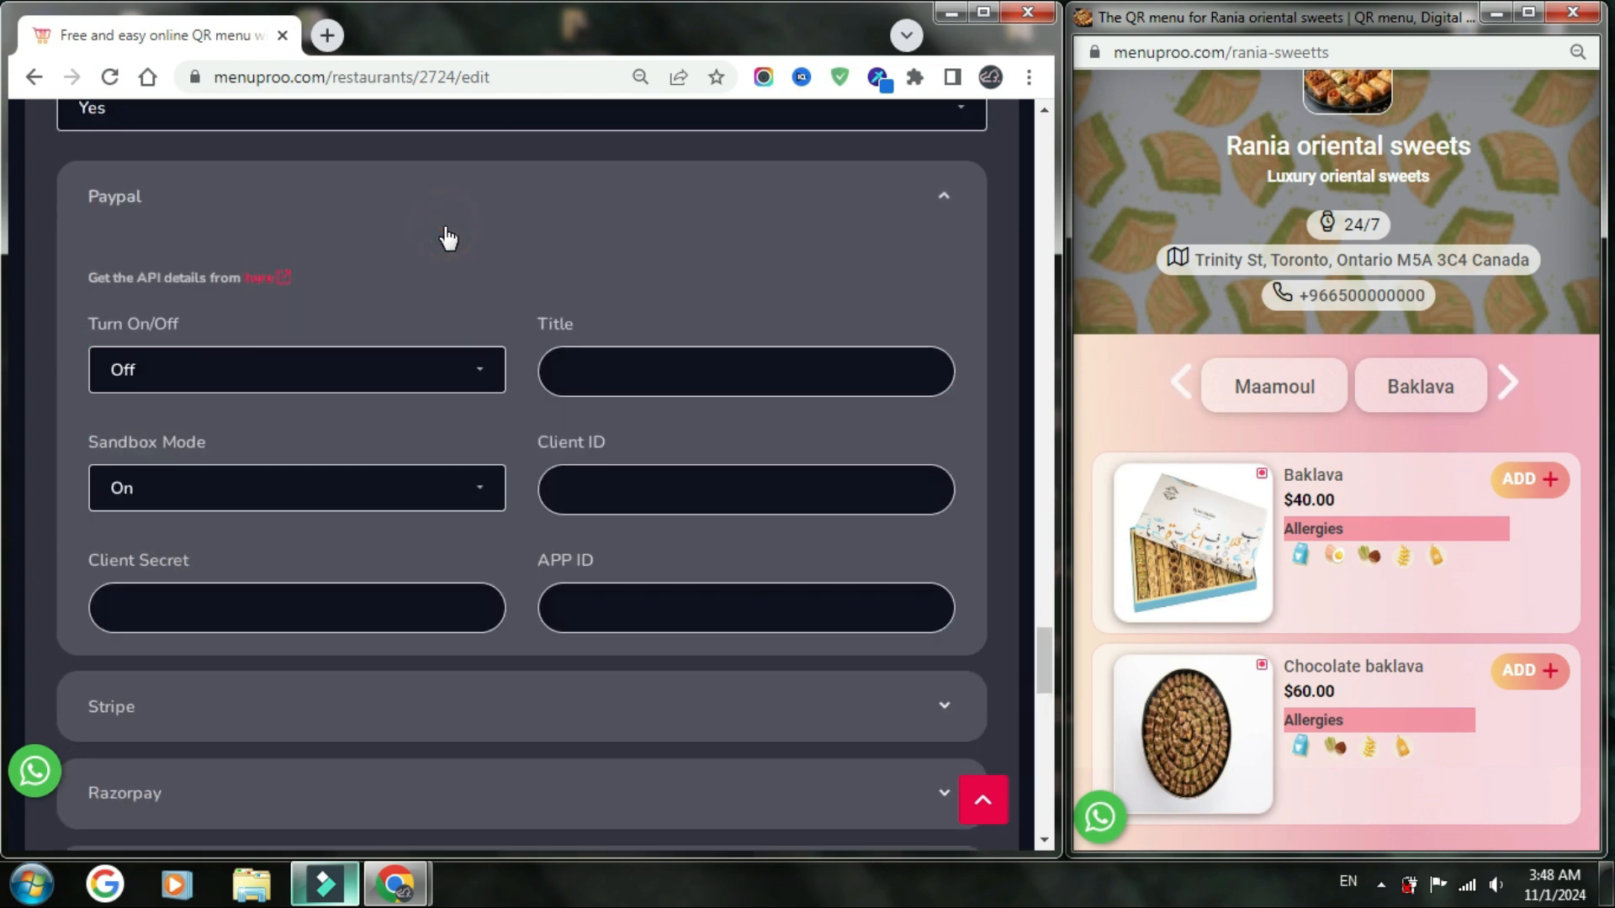
click(446, 236)
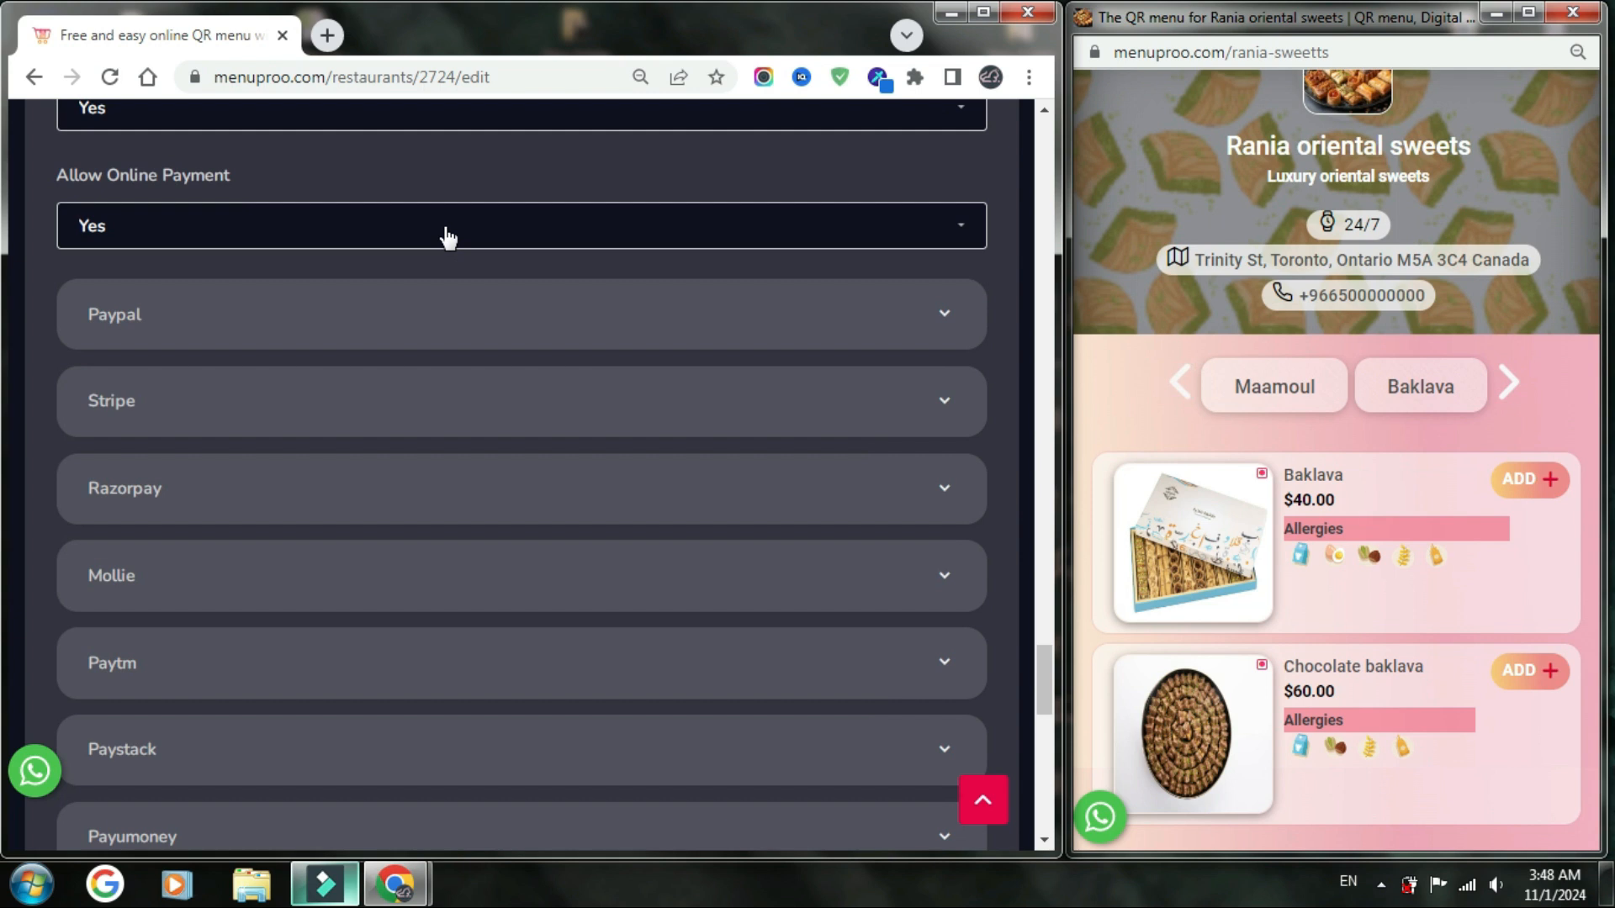
- Set Allow Online Payment to No and save the restaurant settings
click(447, 238)
click(469, 308)
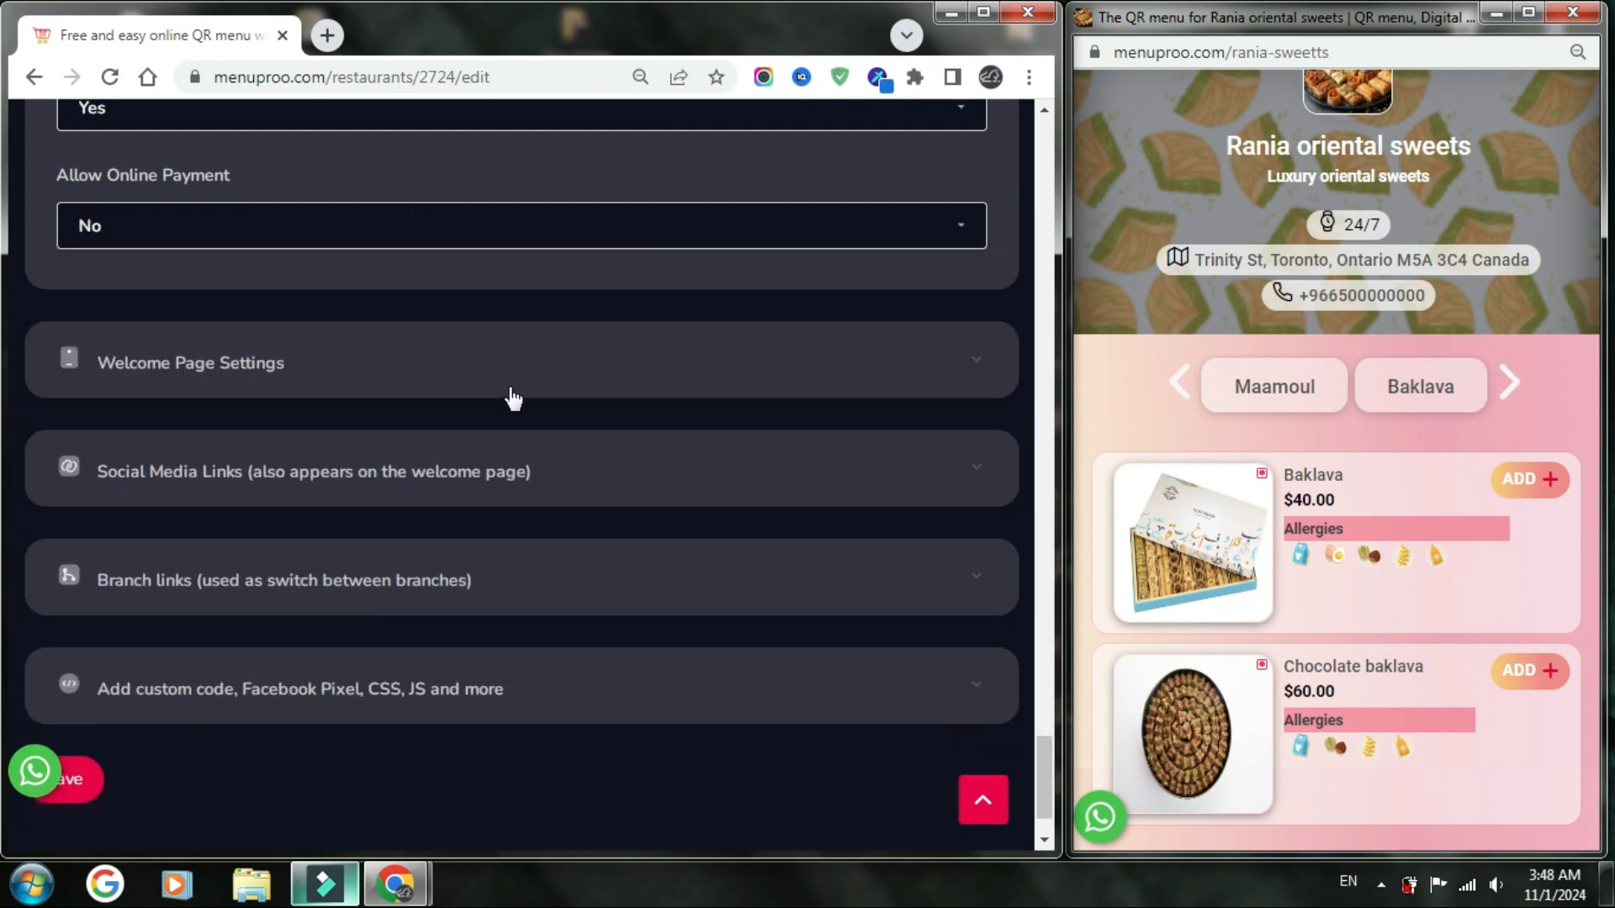
scroll(283, 715, down, 3)
click(88, 695)
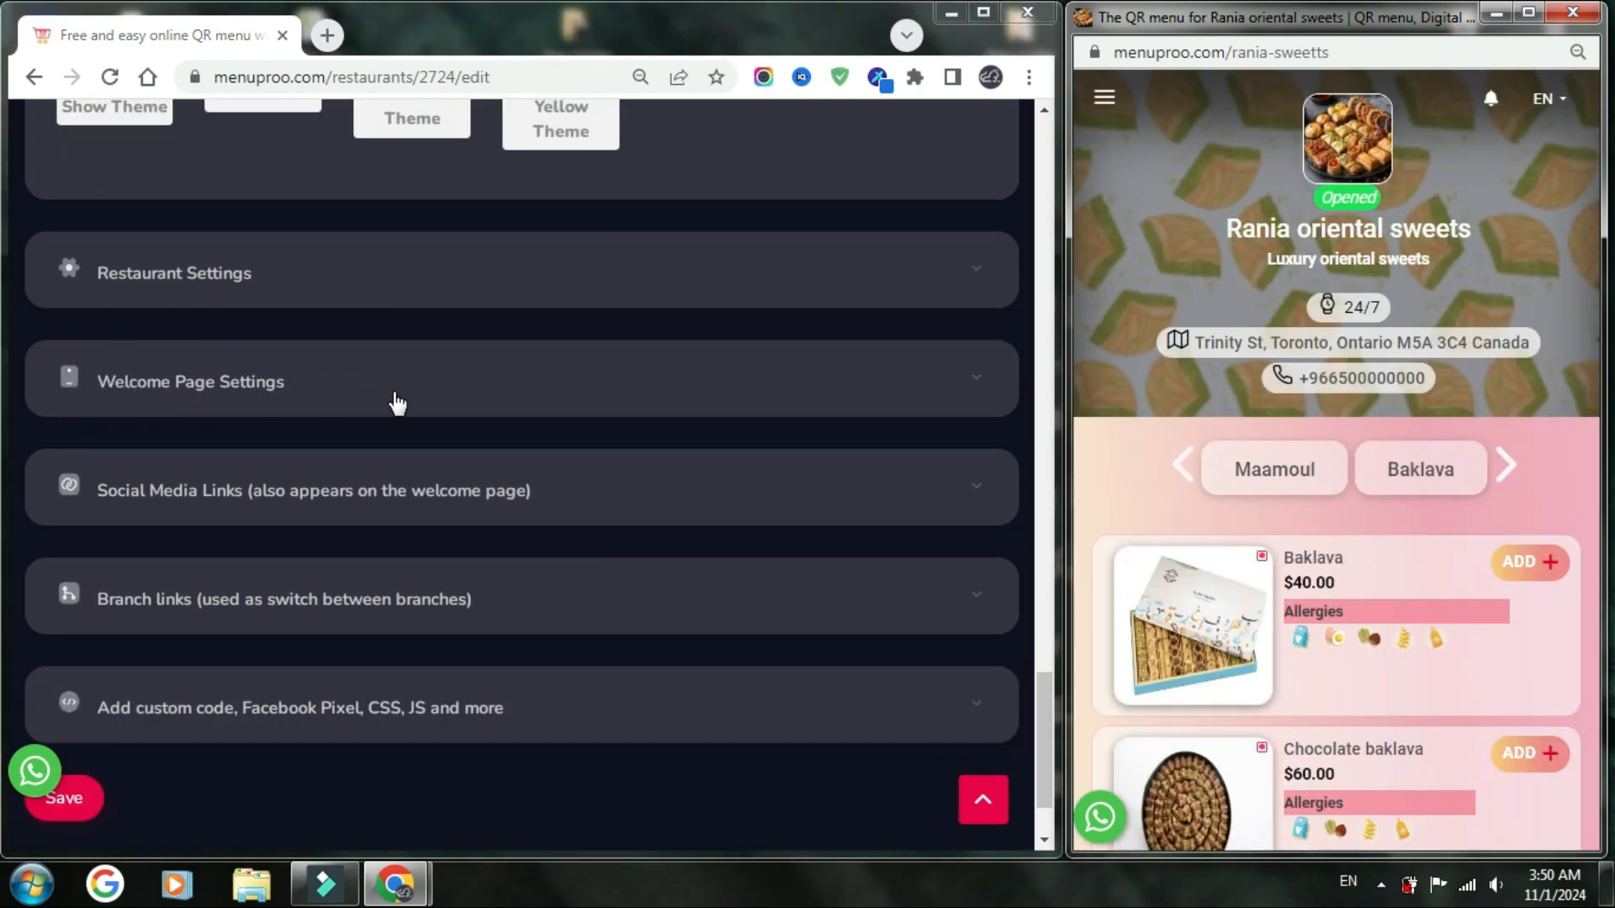
- Set Allow Welcome page to Yes in the Welcome Page Settings and keep auto-show on page load at Yes
click(392, 391)
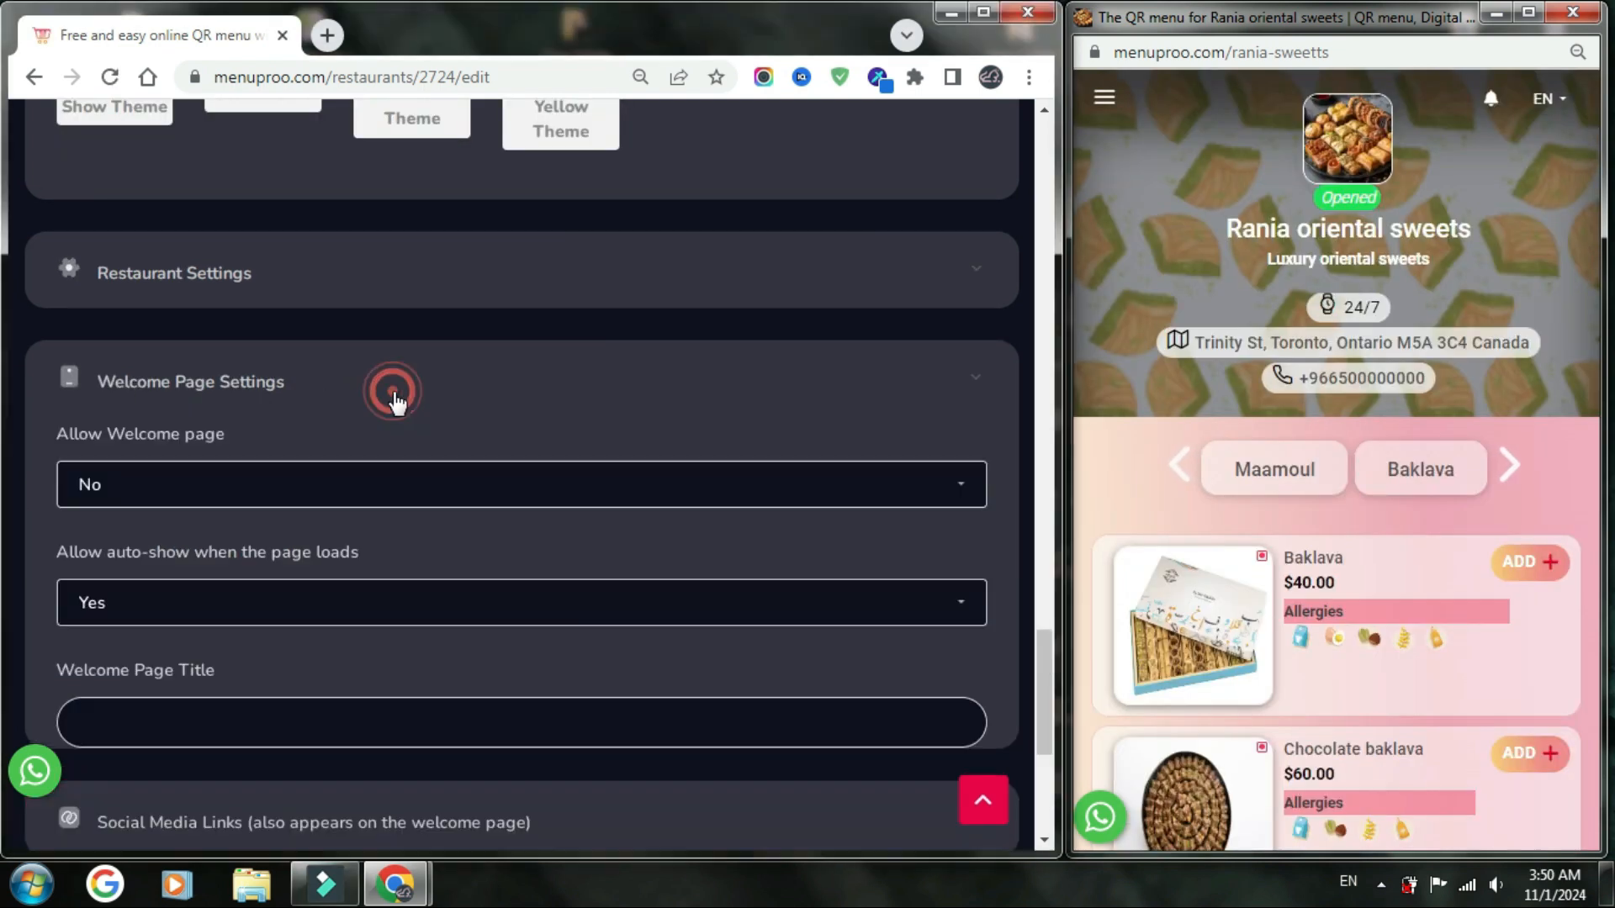
scroll(634, 400, down, 3)
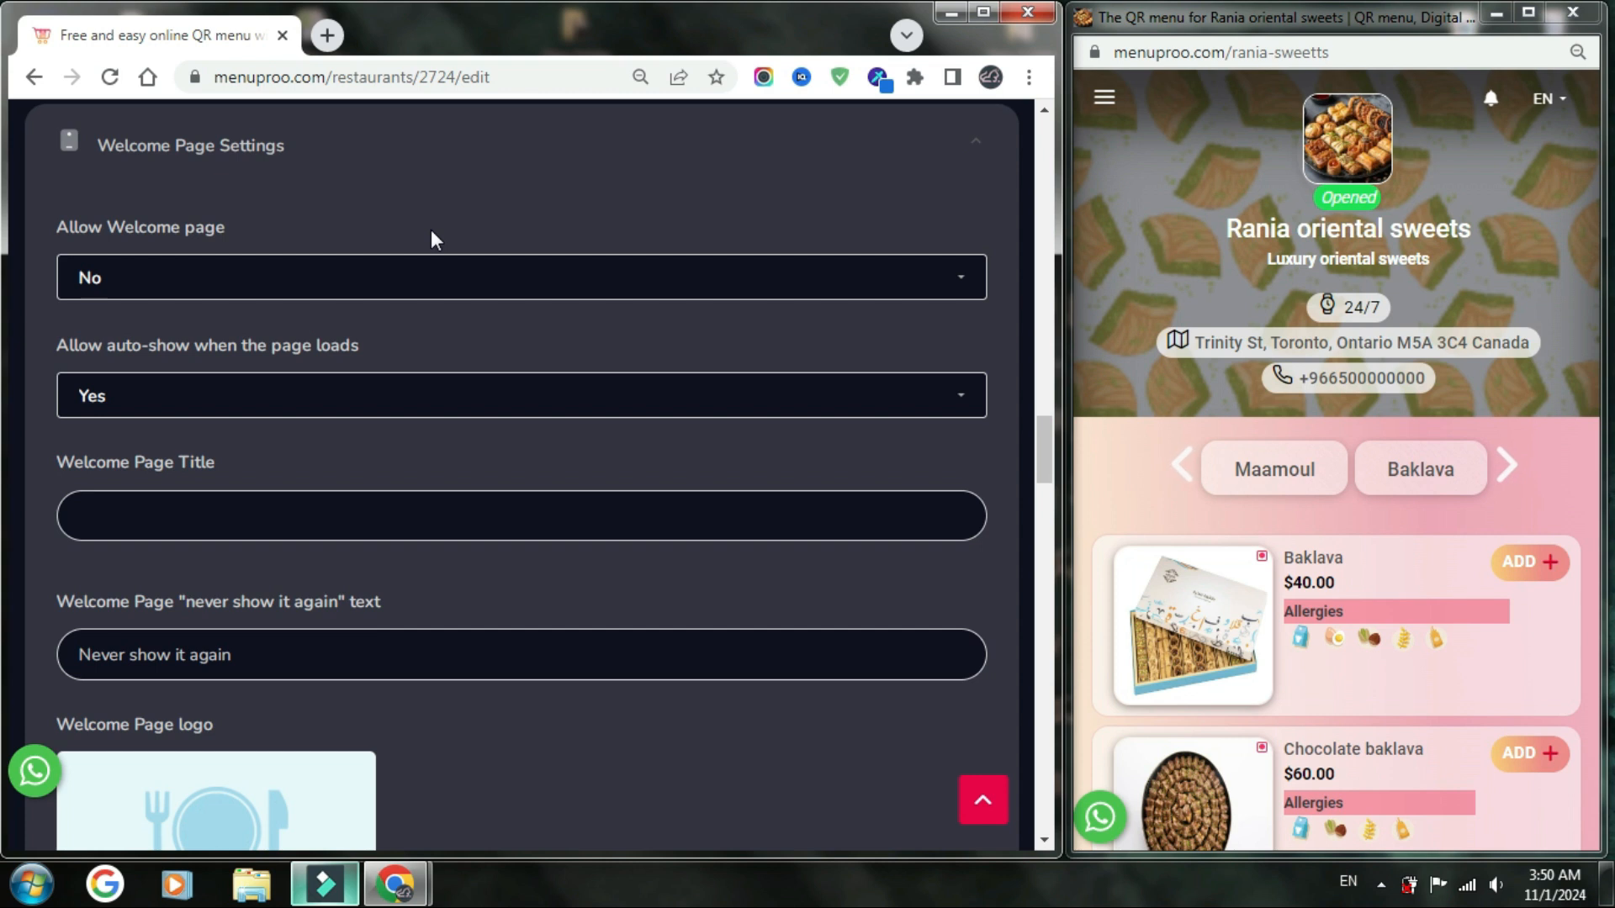
click(439, 272)
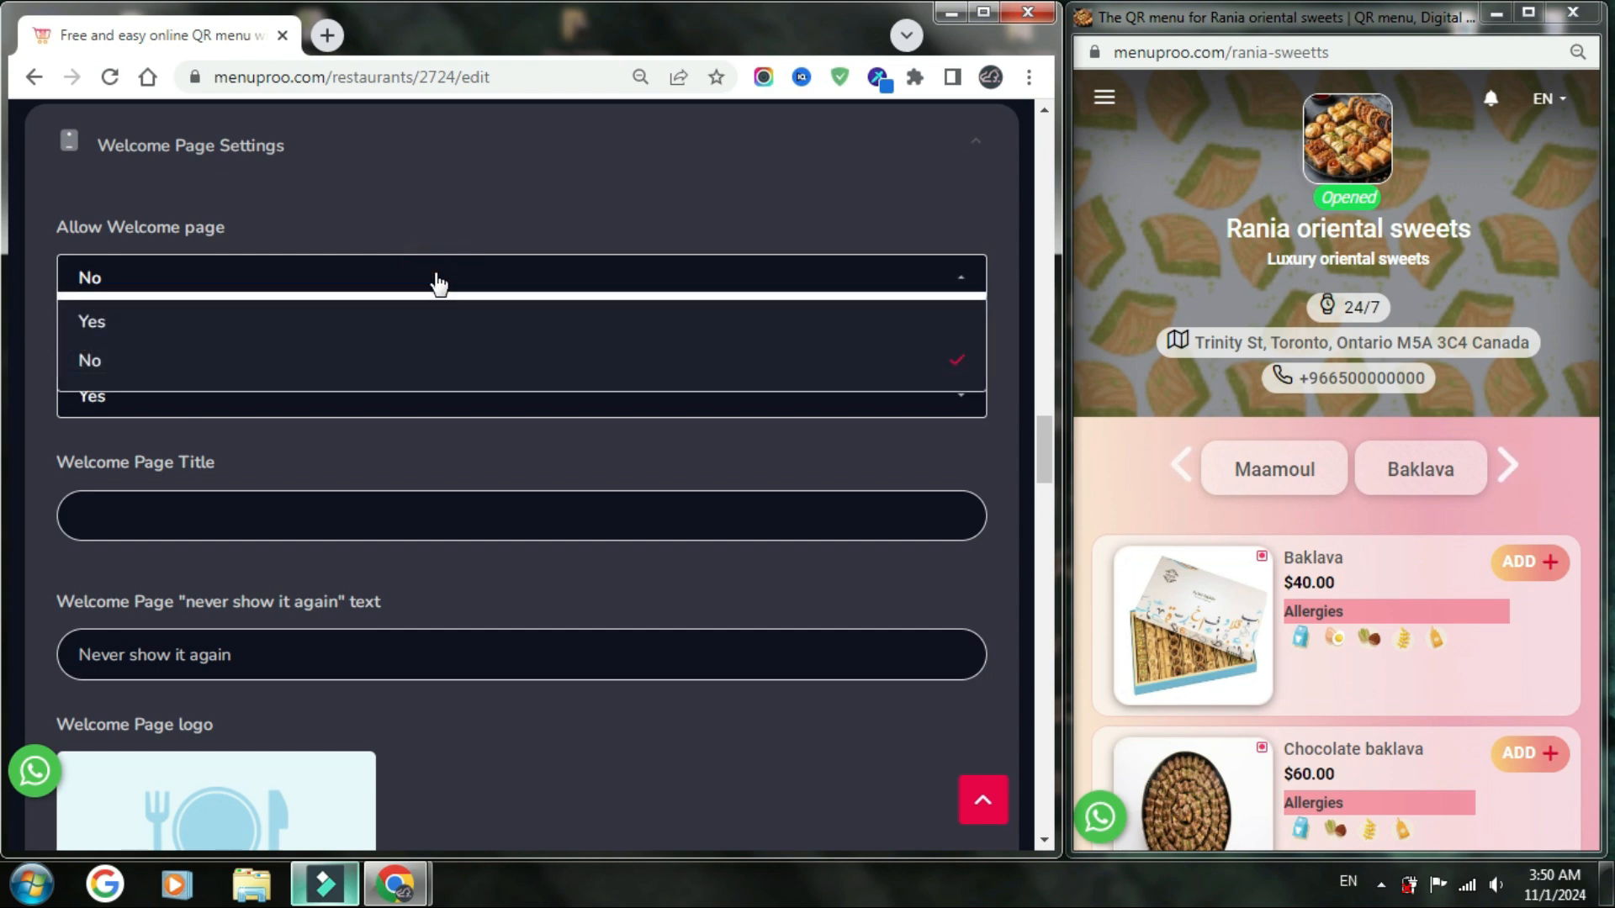
click(423, 313)
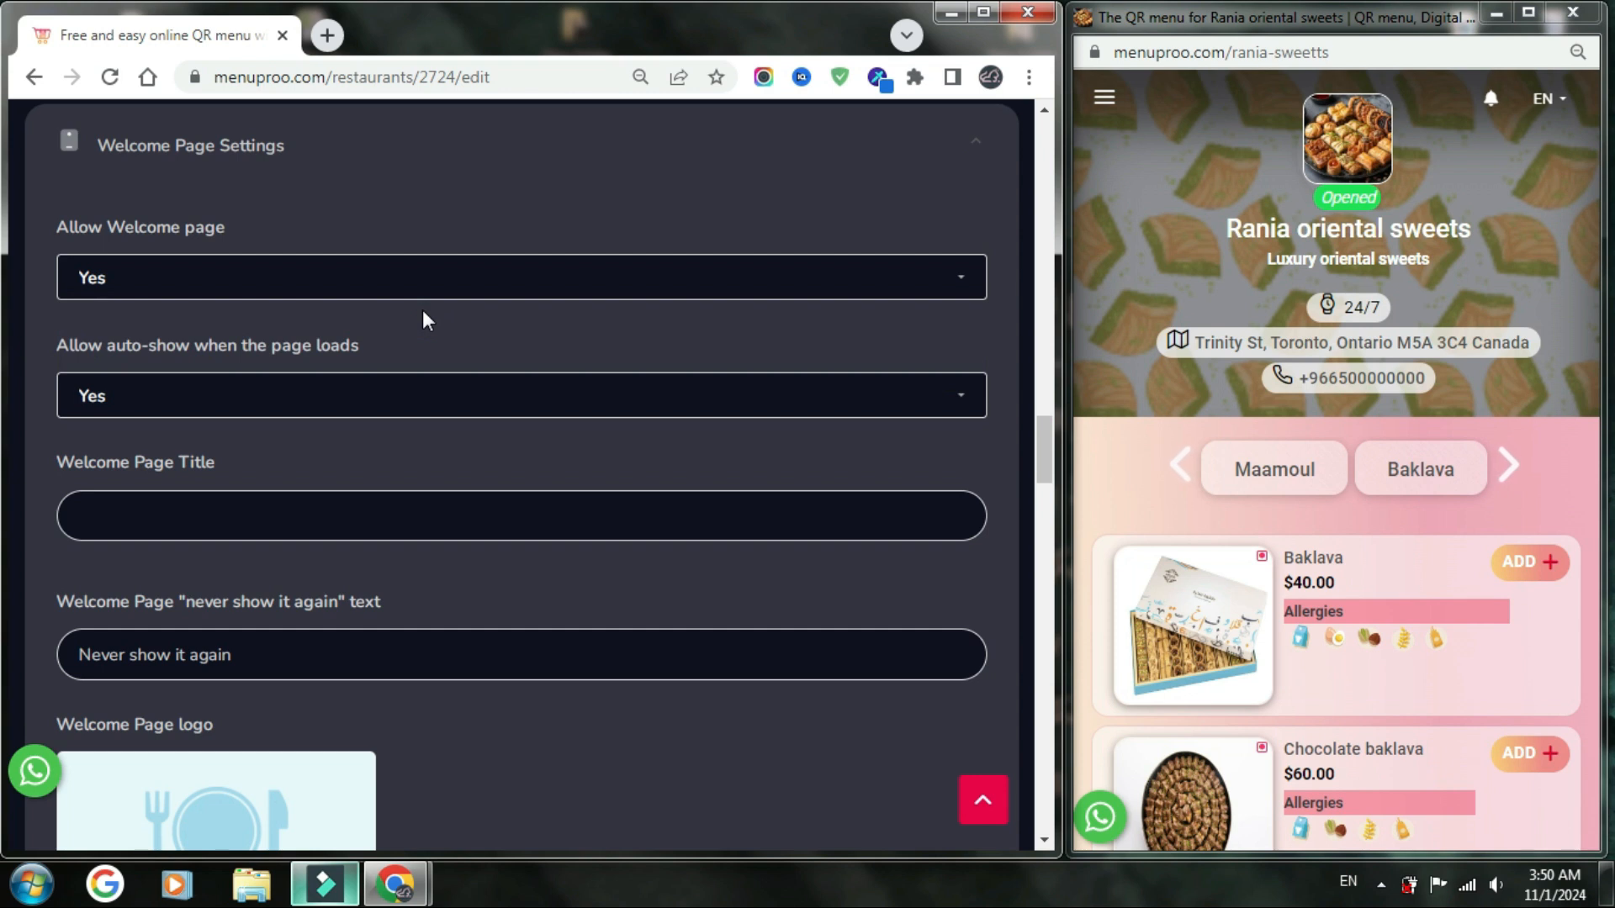
click(524, 392)
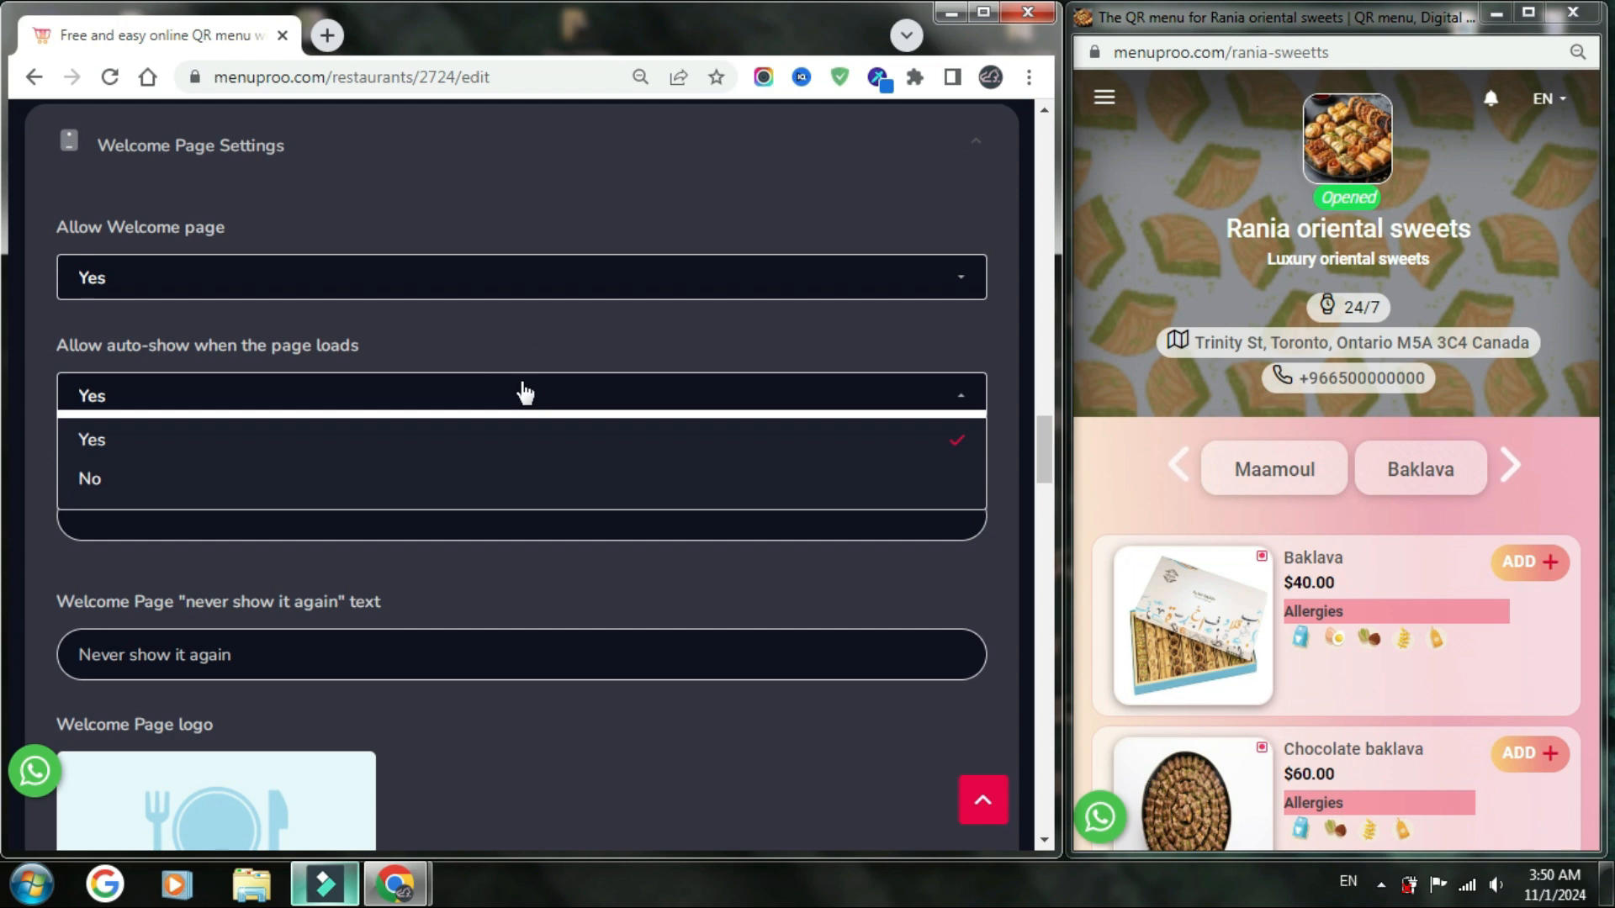
click(524, 392)
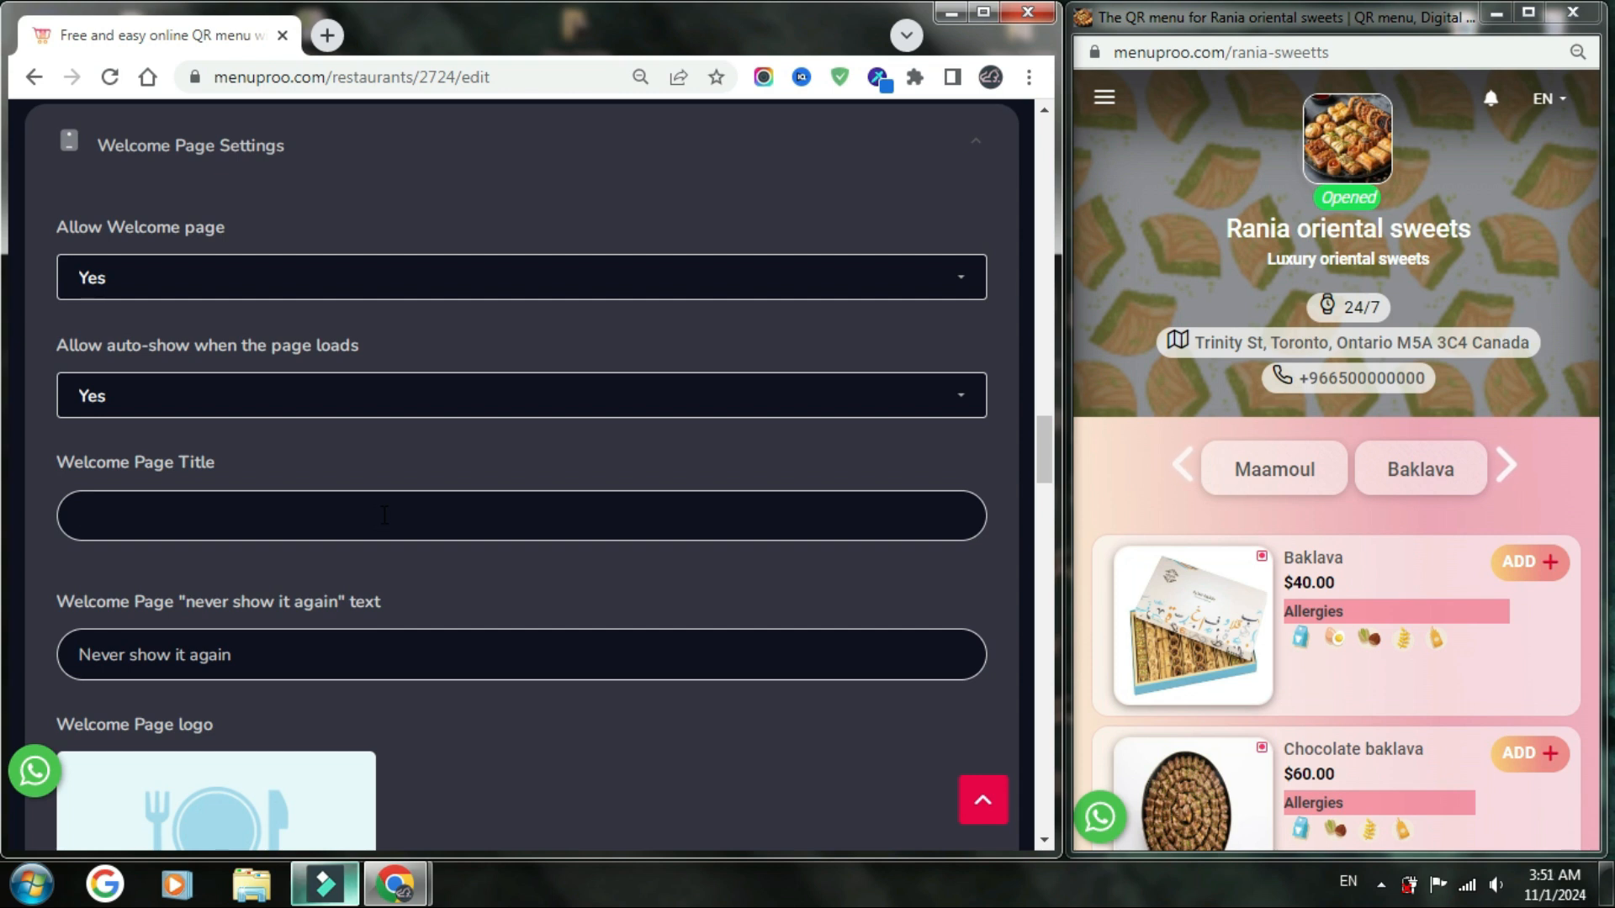
- Enter "Welcome to Rania's store" as the welcome page title and "Do not show this window again" as its "never show it again" text
text(Welcome to Rania's store)
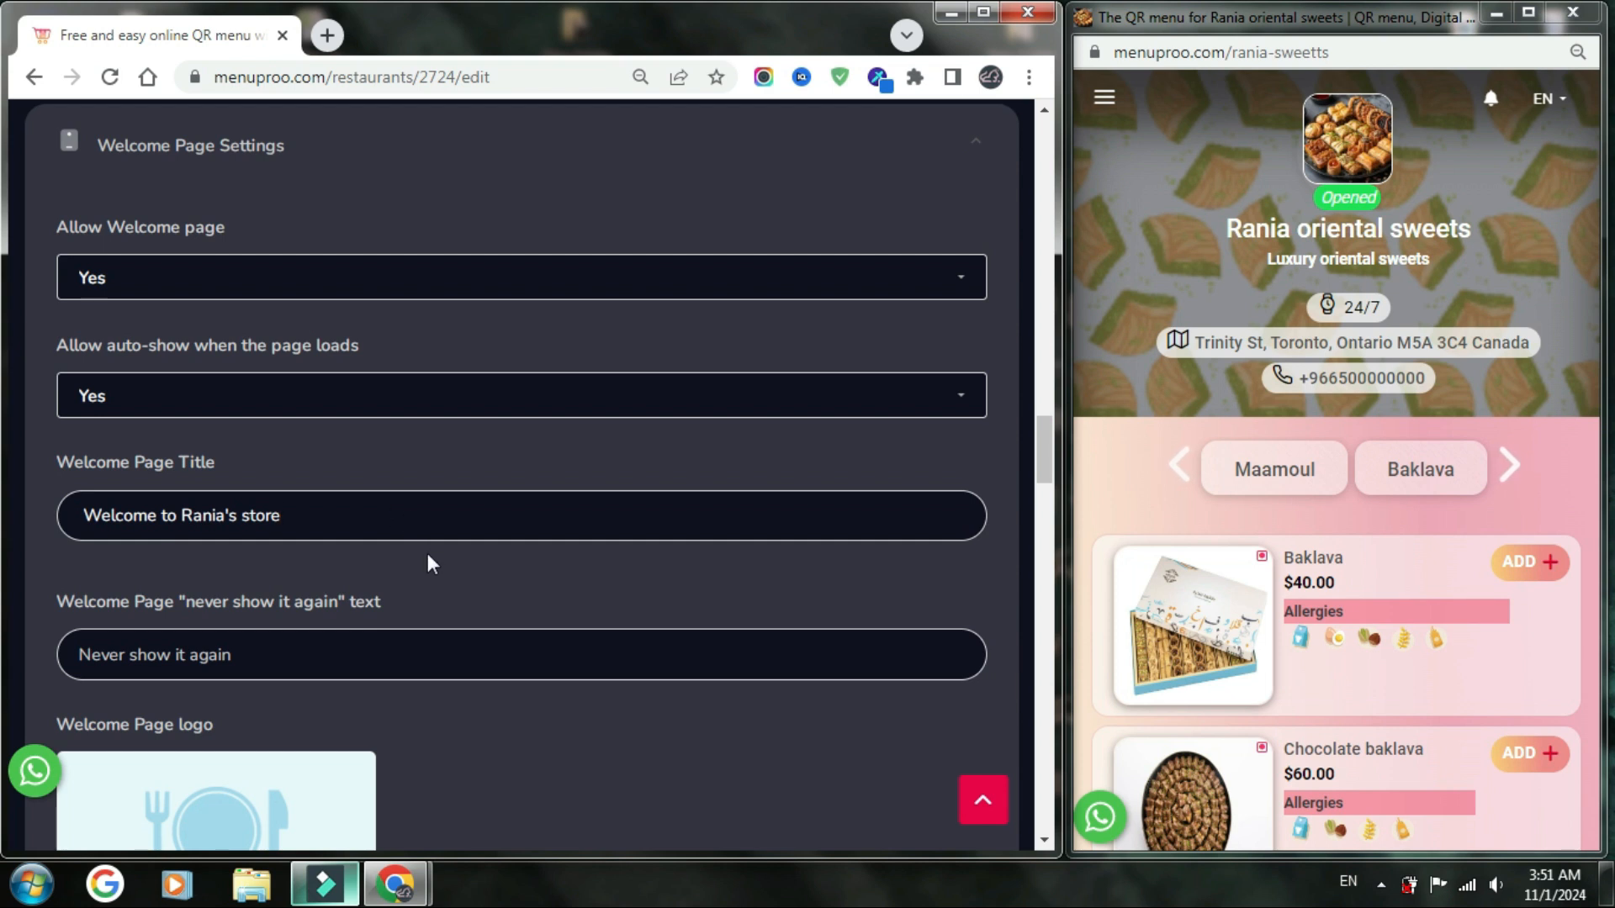
scroll(428, 554, down, 3)
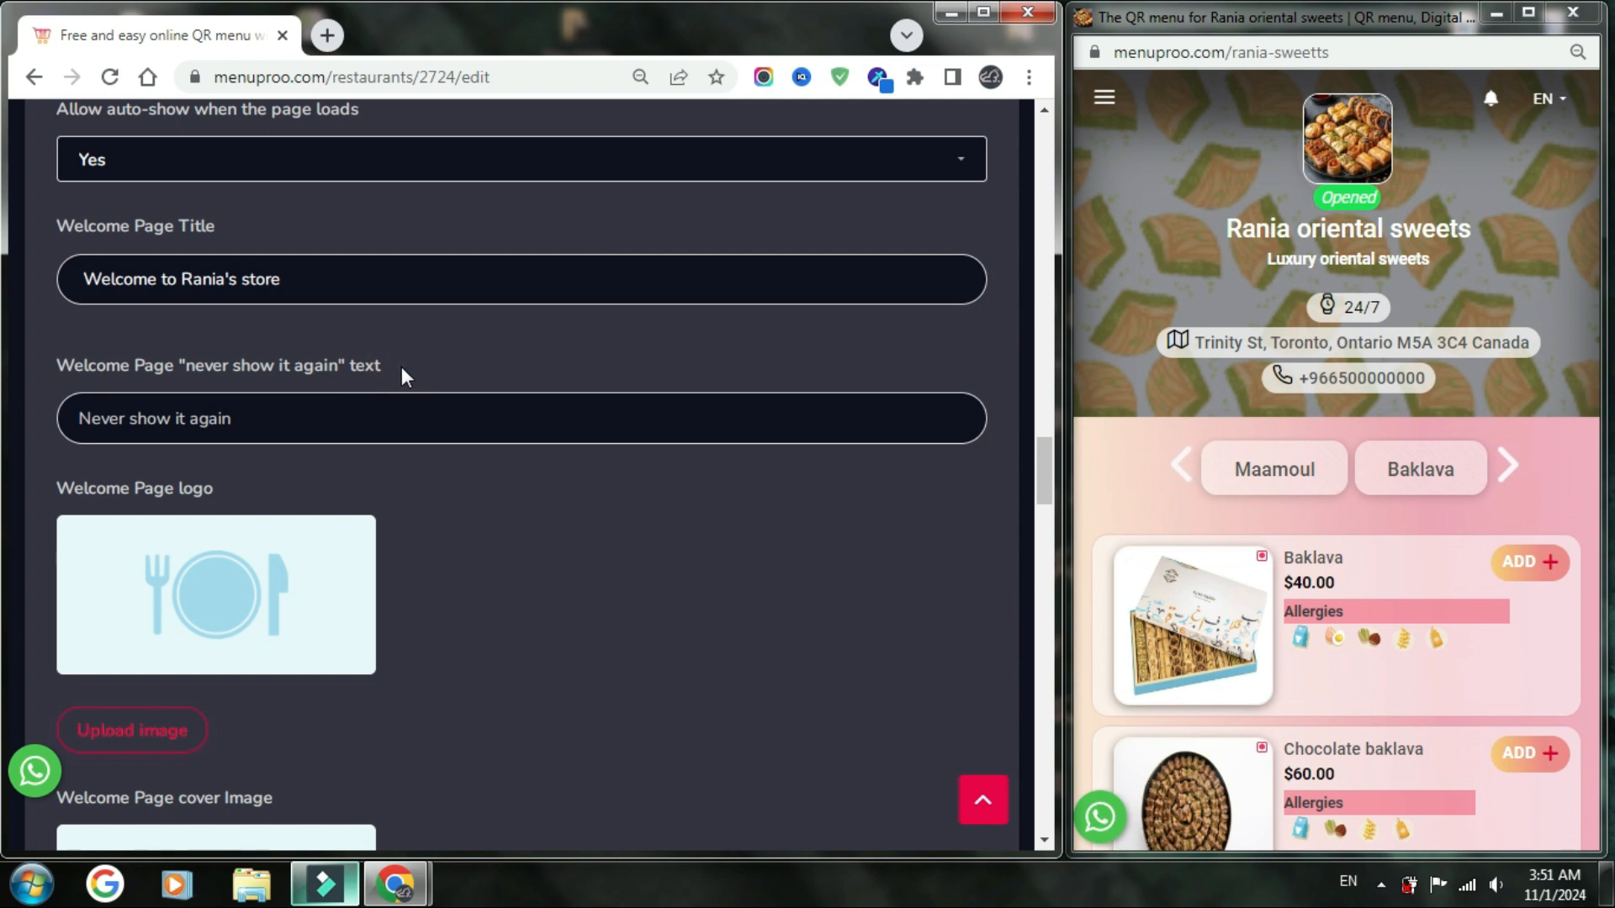
key(alt+shift)
click(426, 414)
text(Do not show this window again)
key(alt+shift)
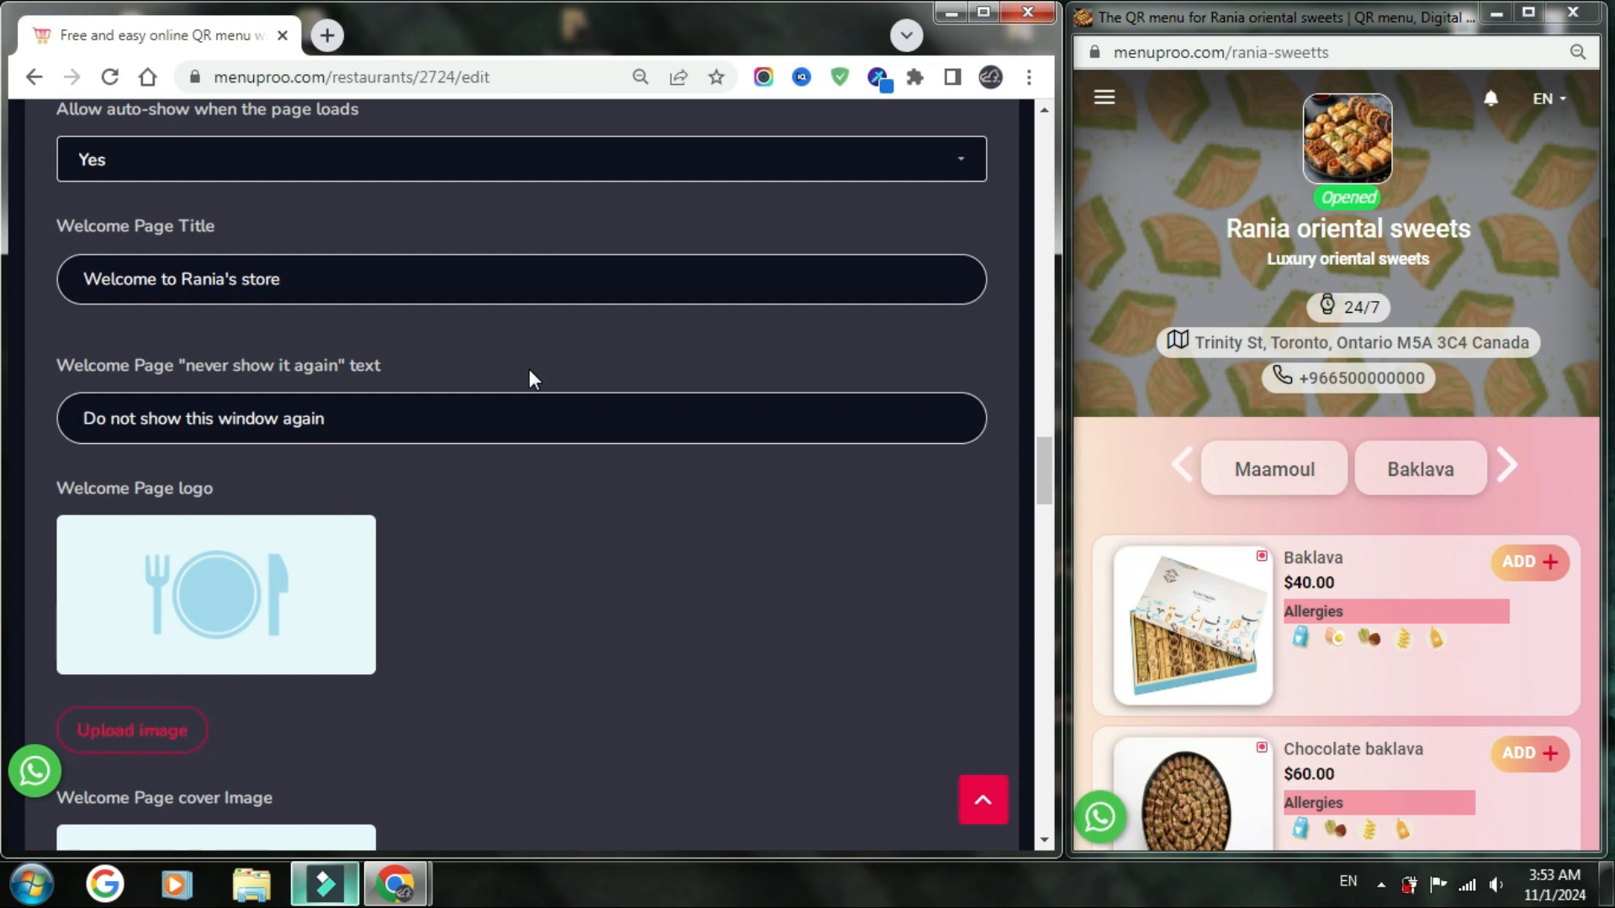
- Look through the welcome page's image, description, color and display options, and save the restaurant with the welcome page enabled
scroll(528, 374, down, 2)
scroll(529, 378, down, 2)
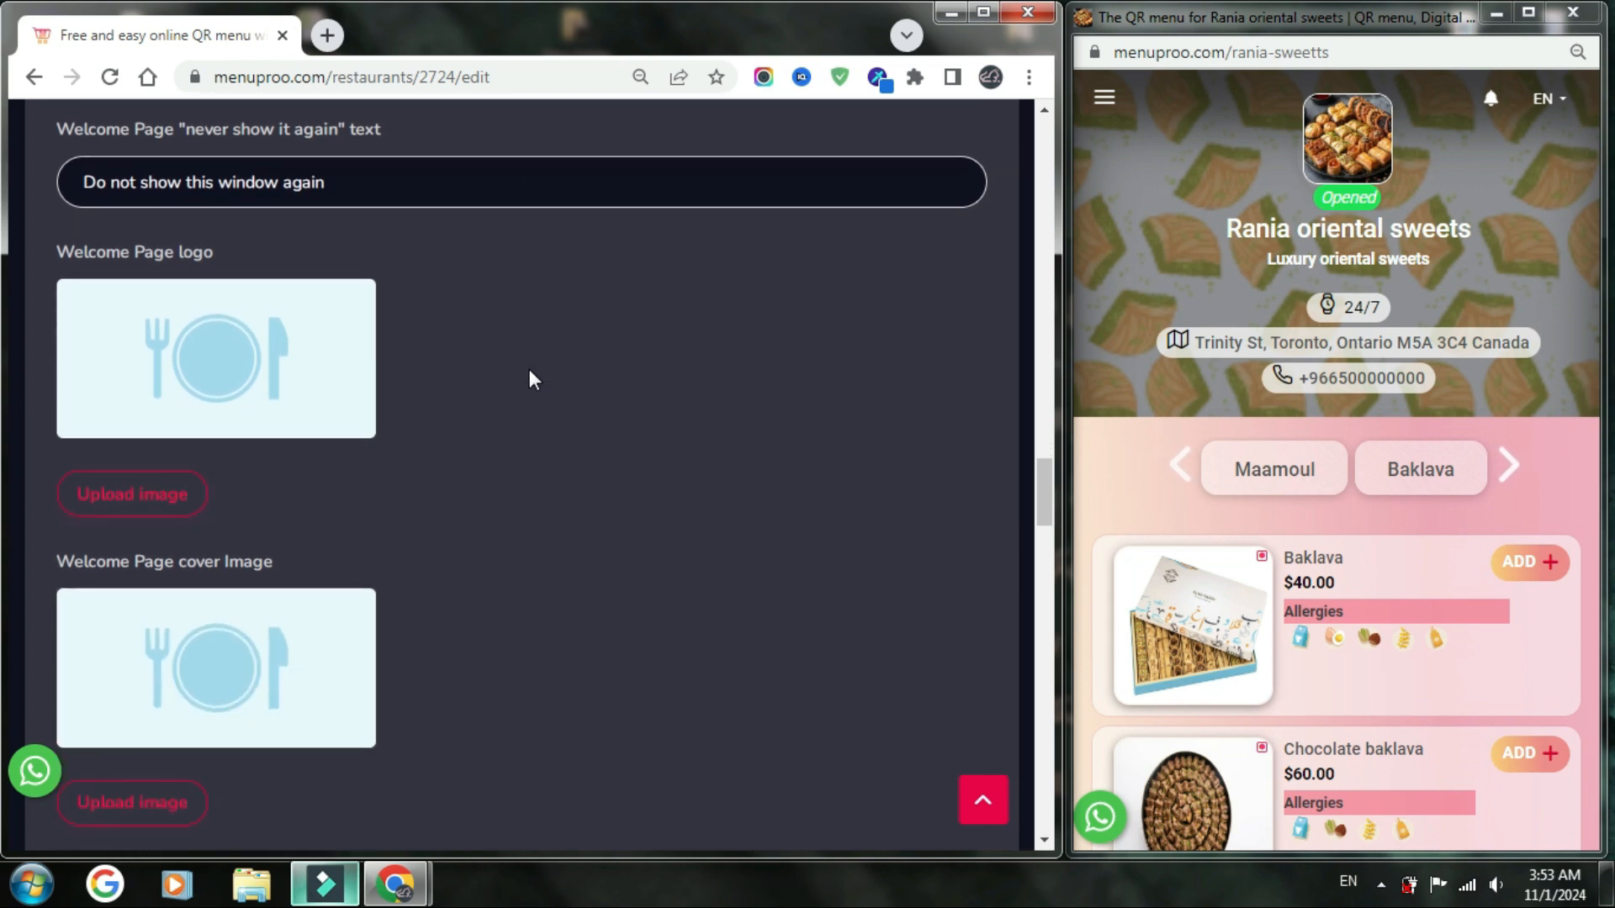
scroll(1047, 476, down, 1)
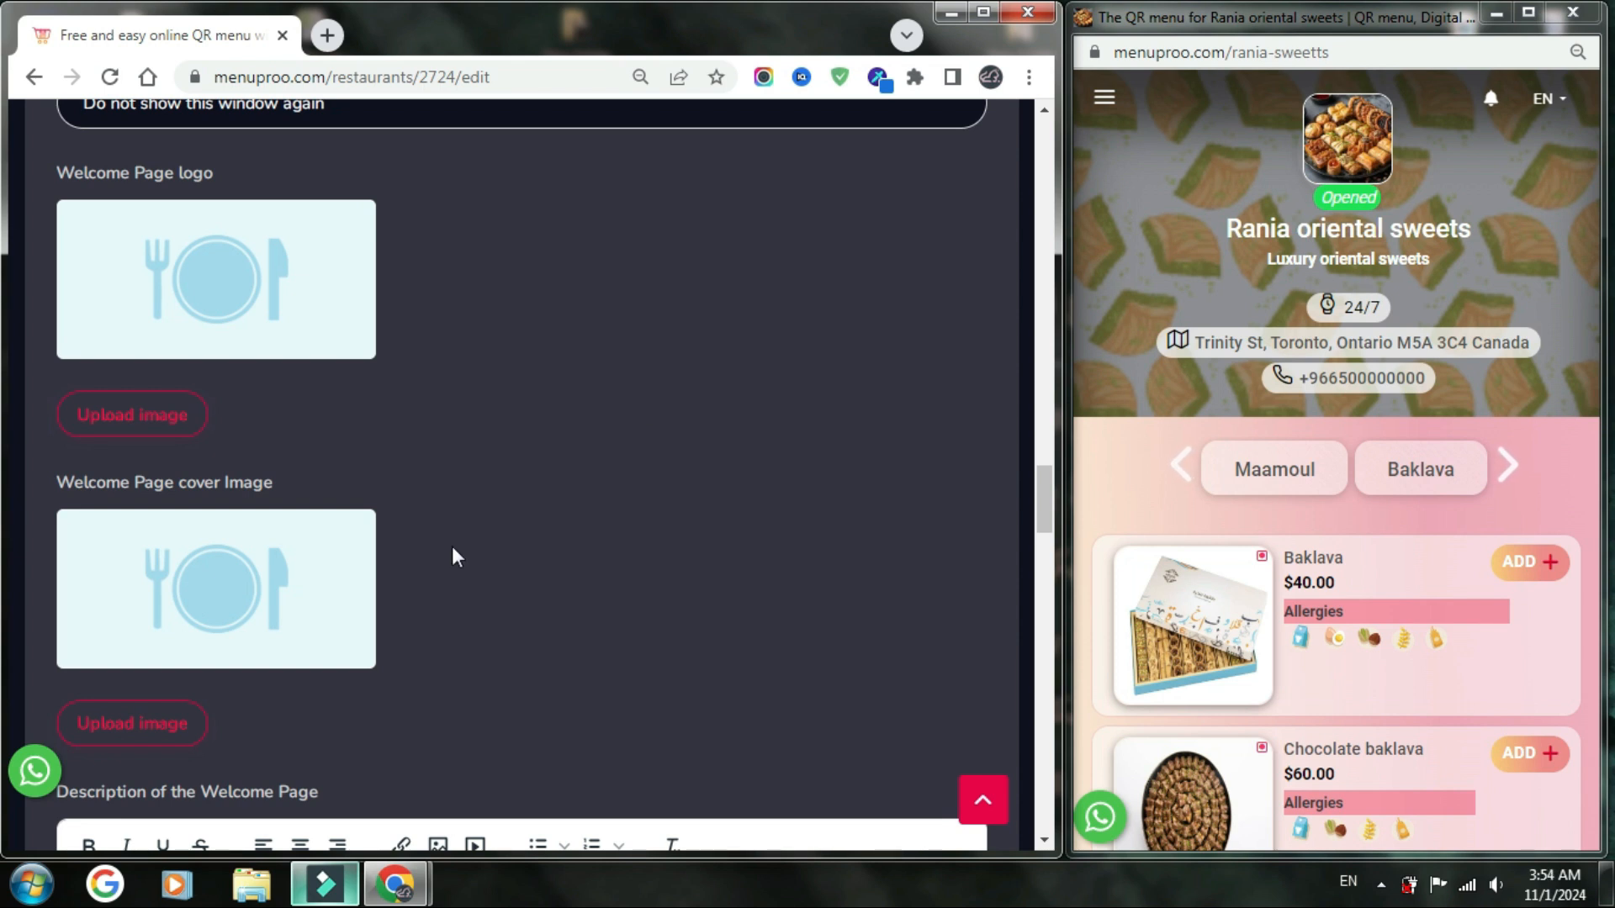
scroll(452, 557, down, 4)
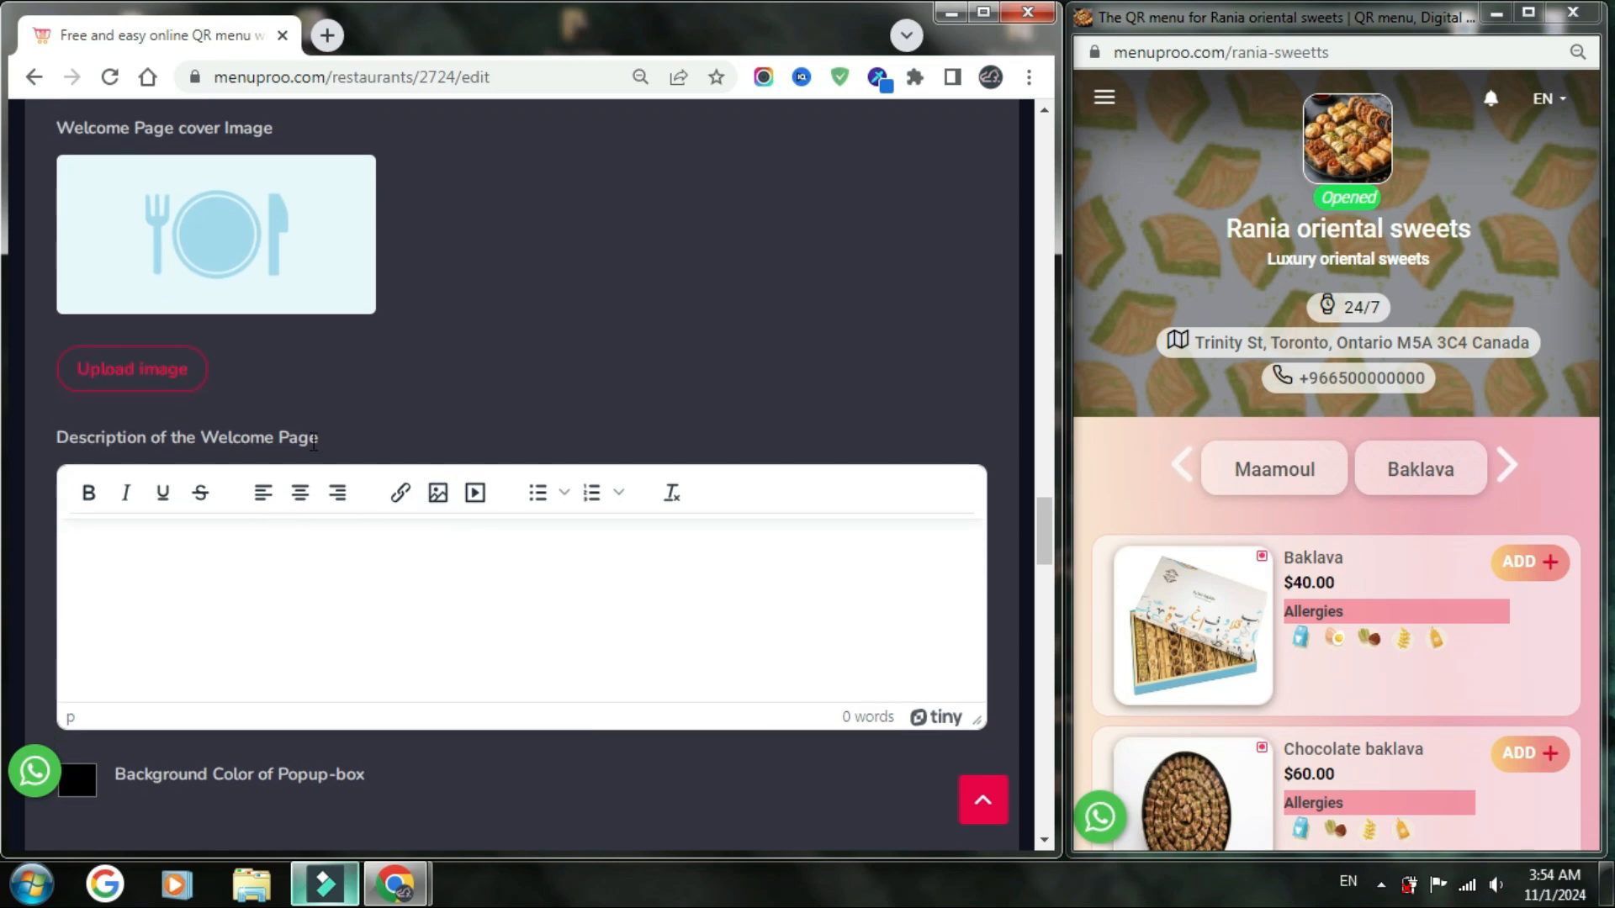
scroll(355, 555, down, 15)
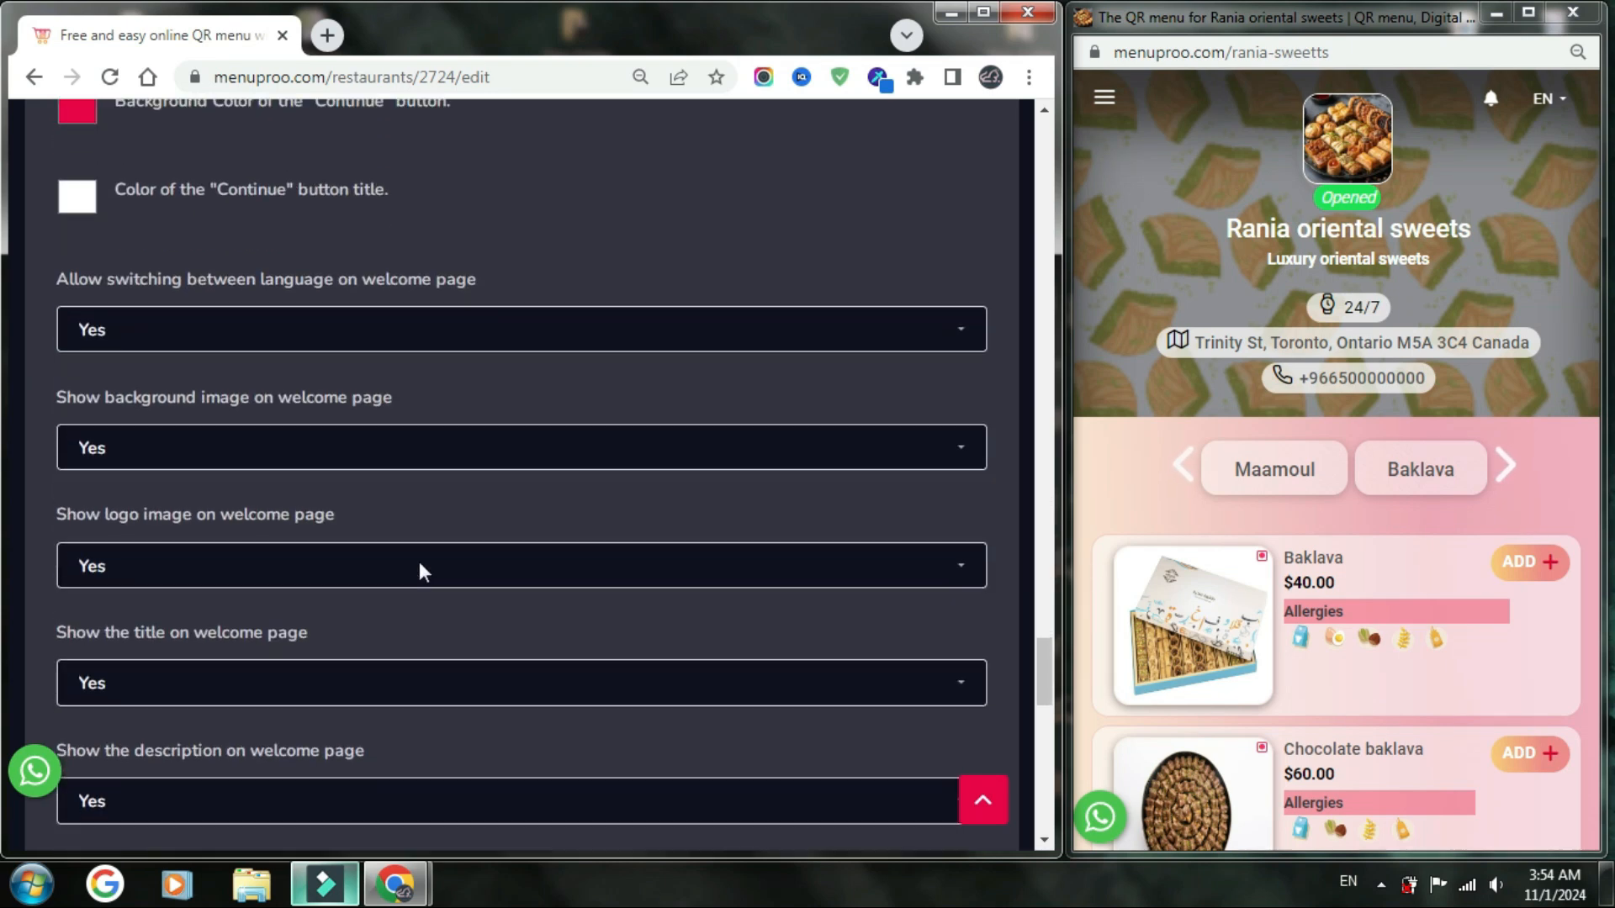
scroll(422, 572, down, 10)
click(71, 681)
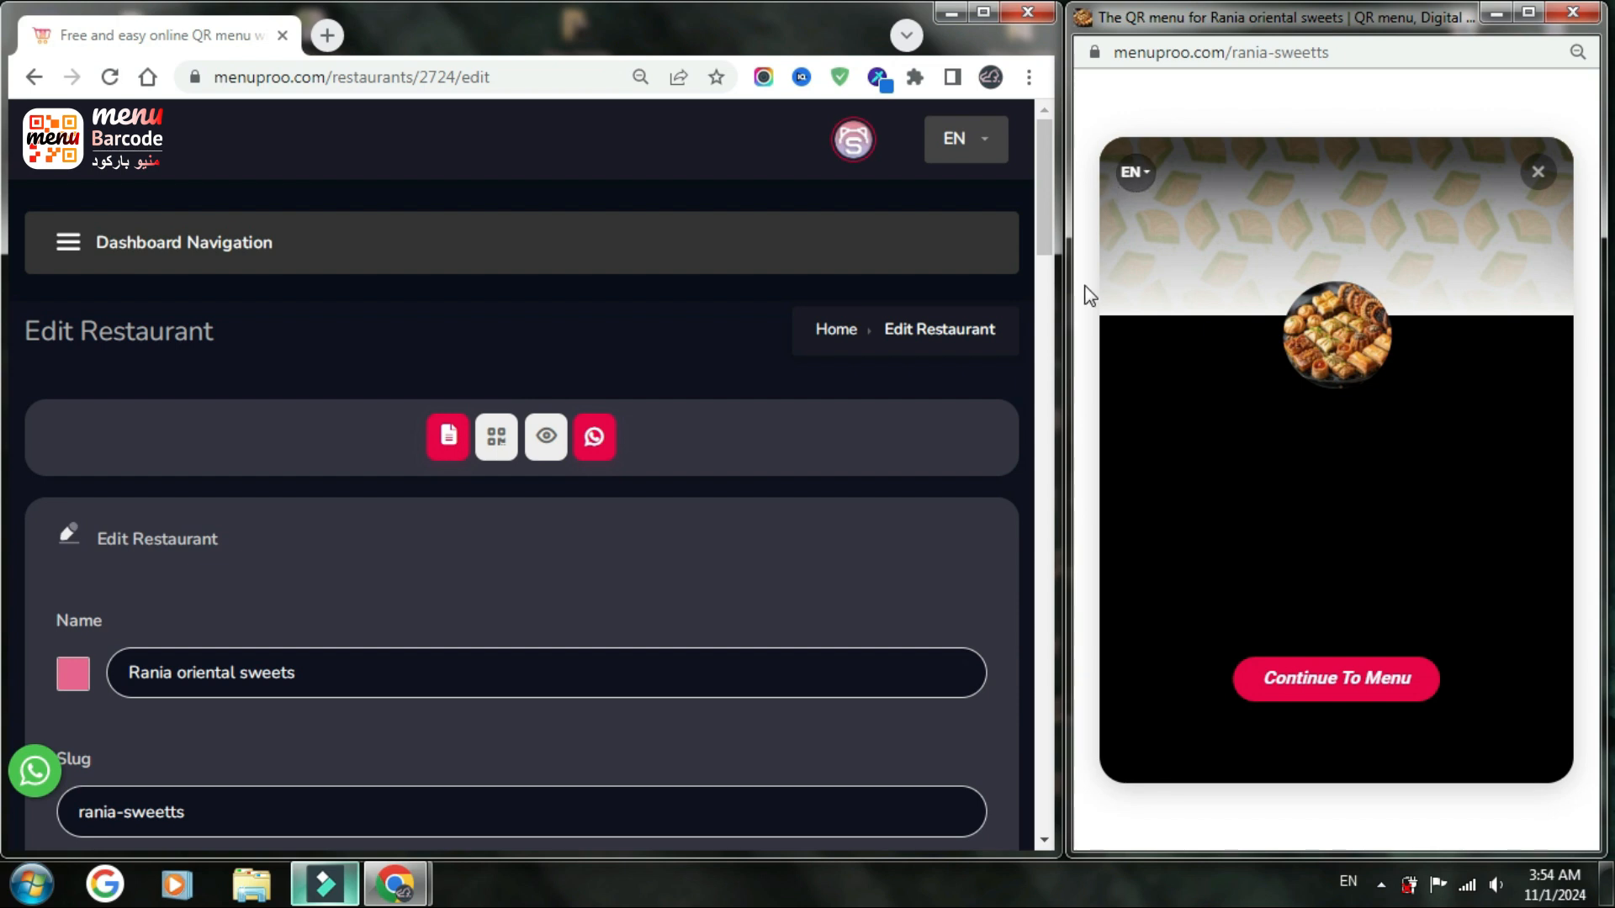
- Reopen the Welcome Page Settings and set the popup-box background color to light pink, RGB 223, 200, 200
click(804, 370)
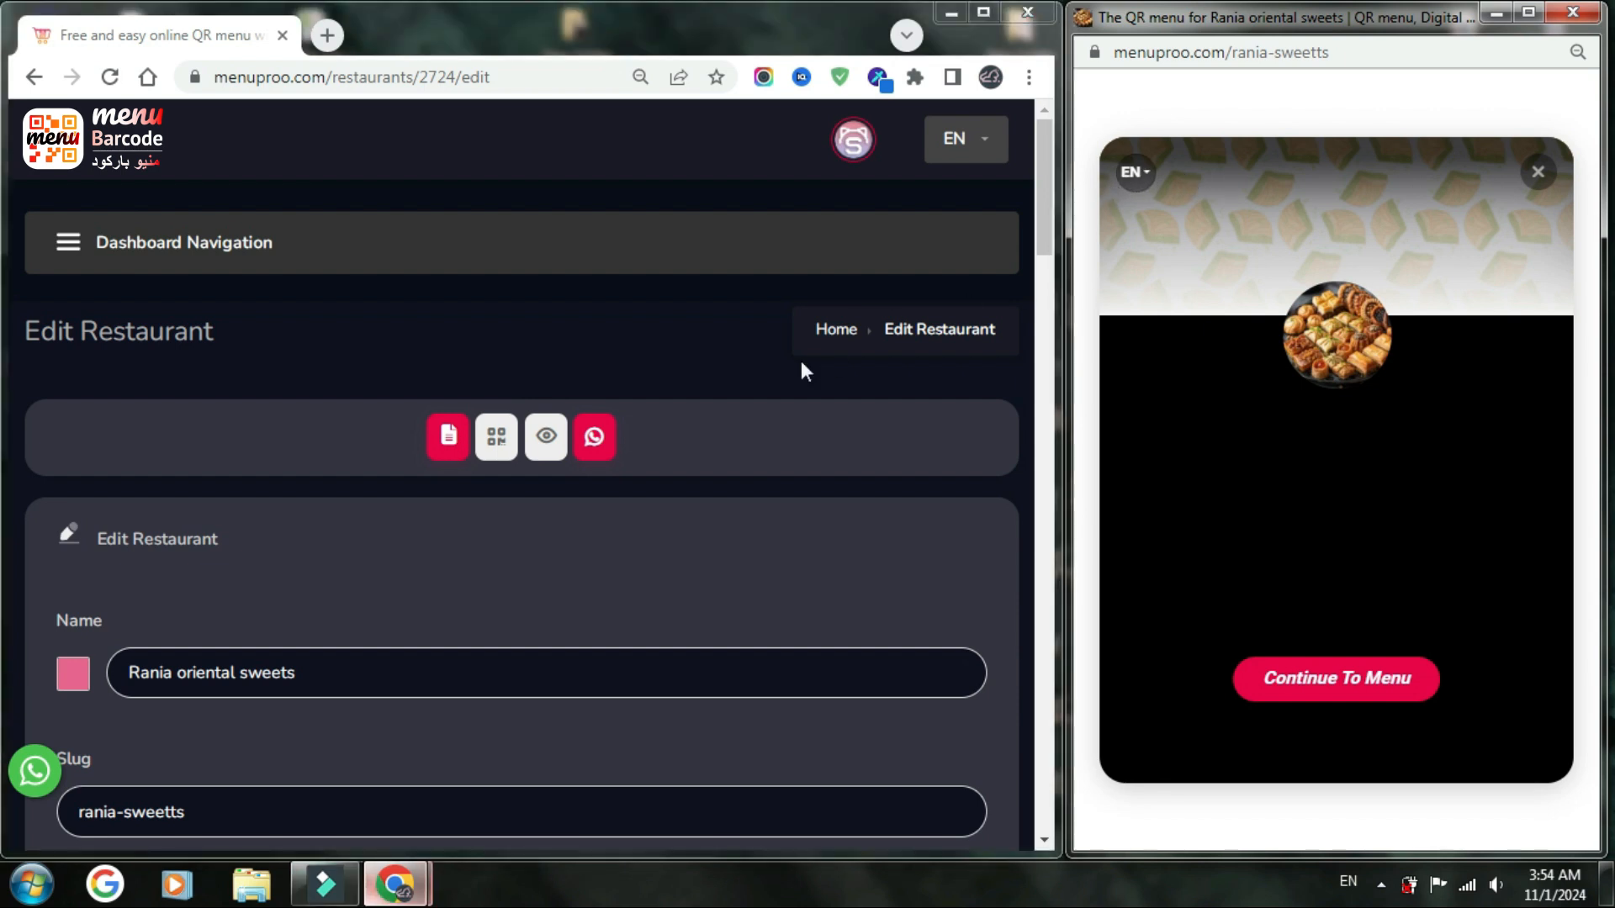
scroll(801, 361, down, 15)
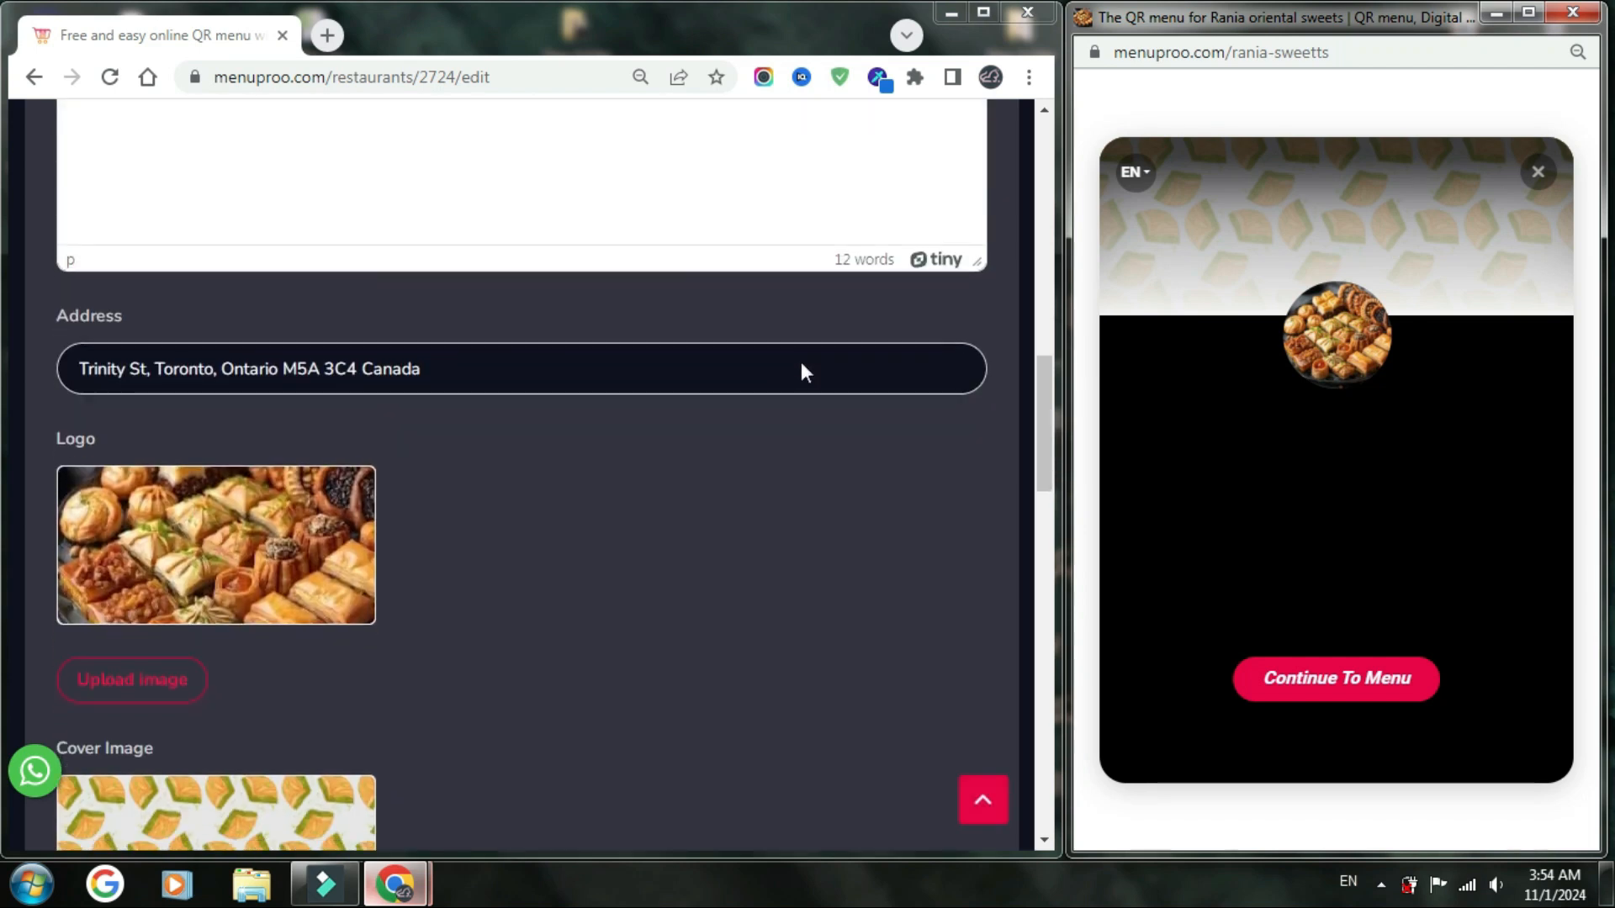
scroll(801, 368, down, 10)
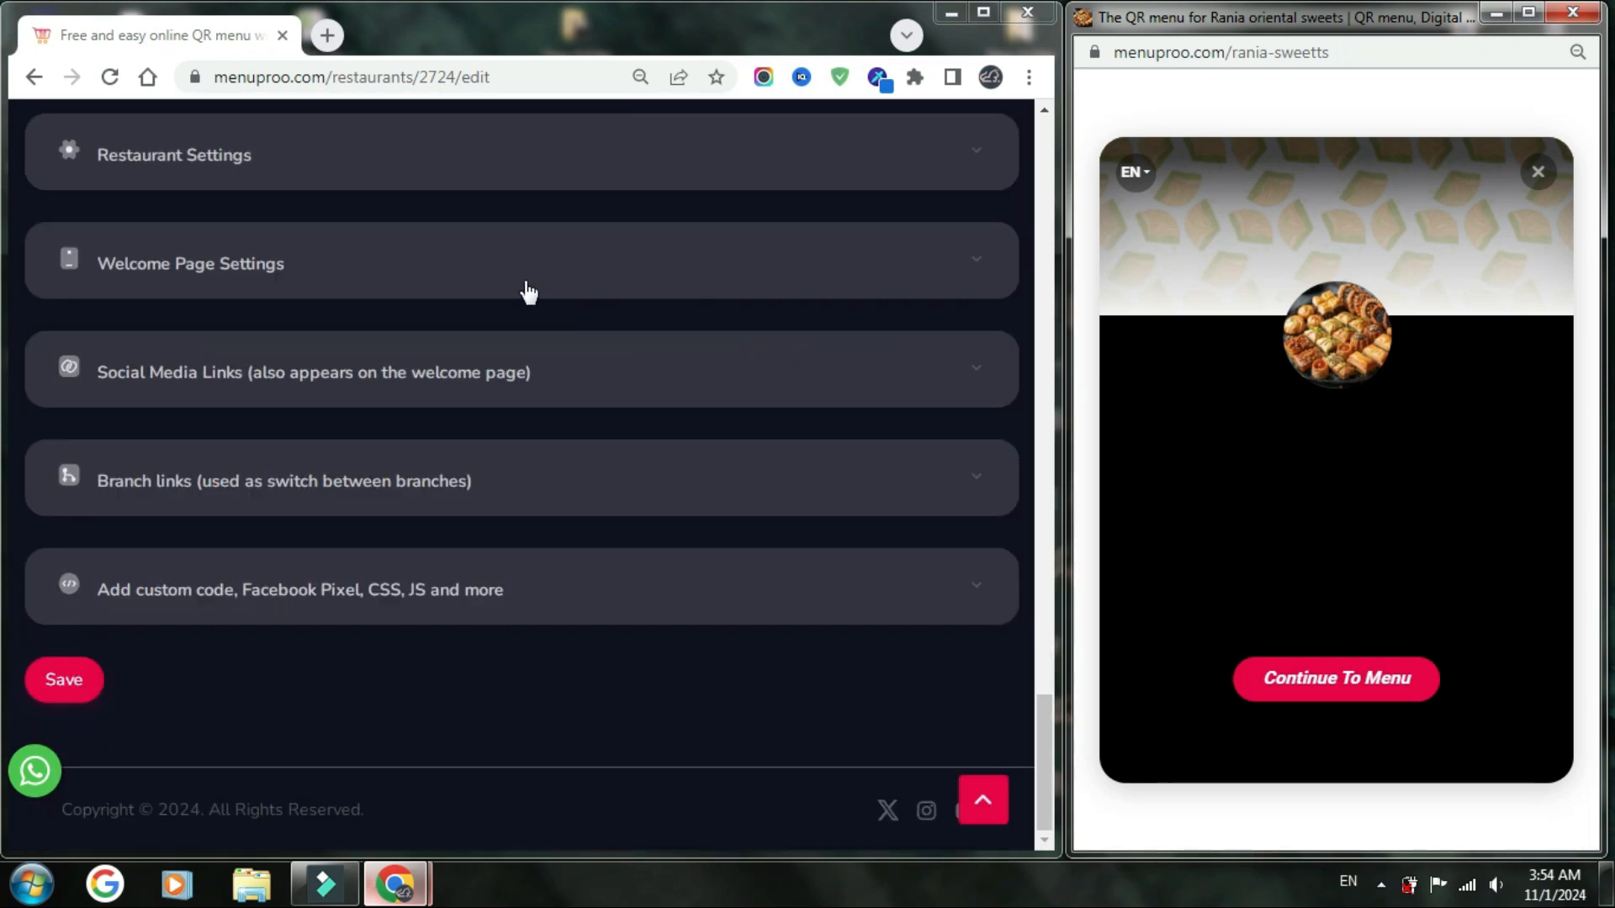
click(527, 291)
scroll(527, 293, down, 15)
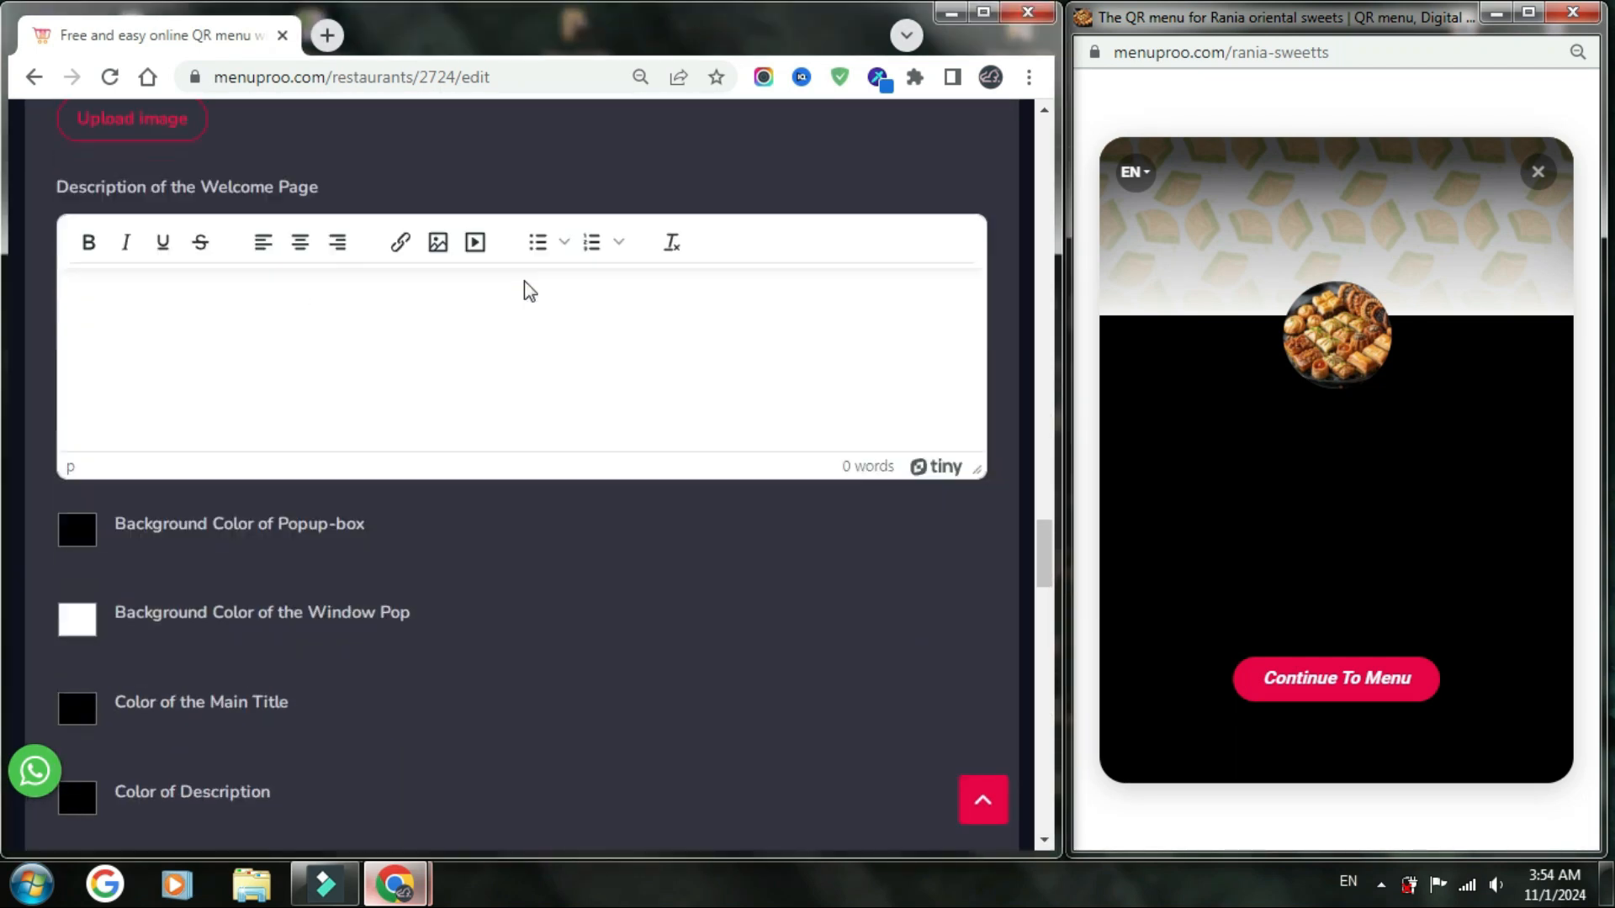
drag(417, 274, 91, 262)
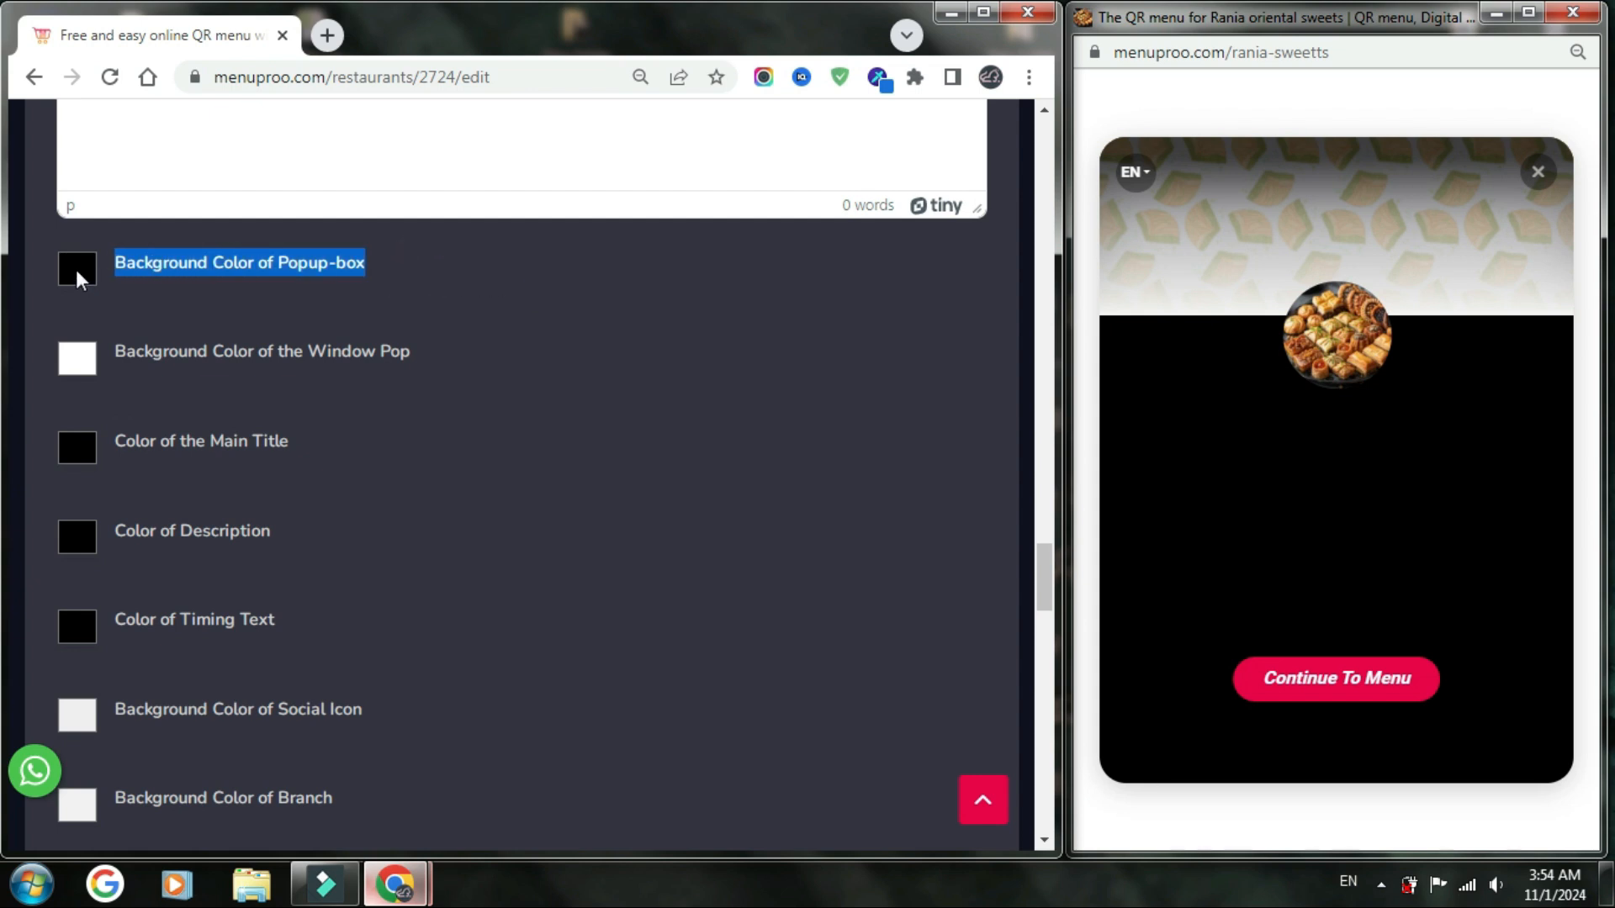
click(76, 271)
drag(79, 318, 88, 311)
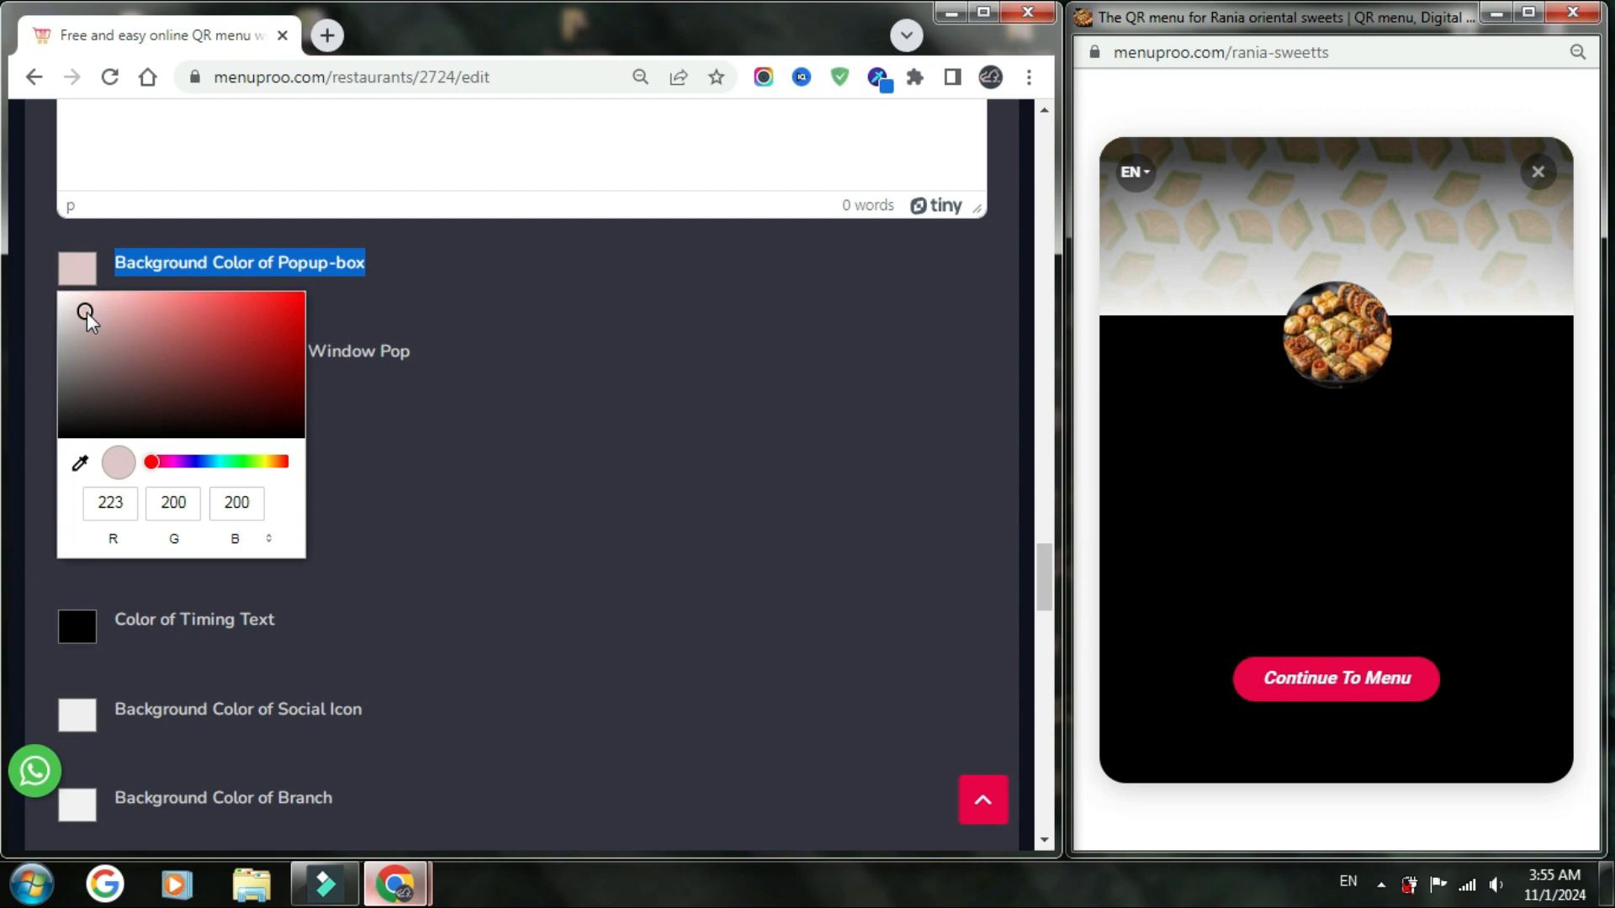
click(412, 285)
- Save the welcome page color change and refresh the menu preview
scroll(478, 332, down, 15)
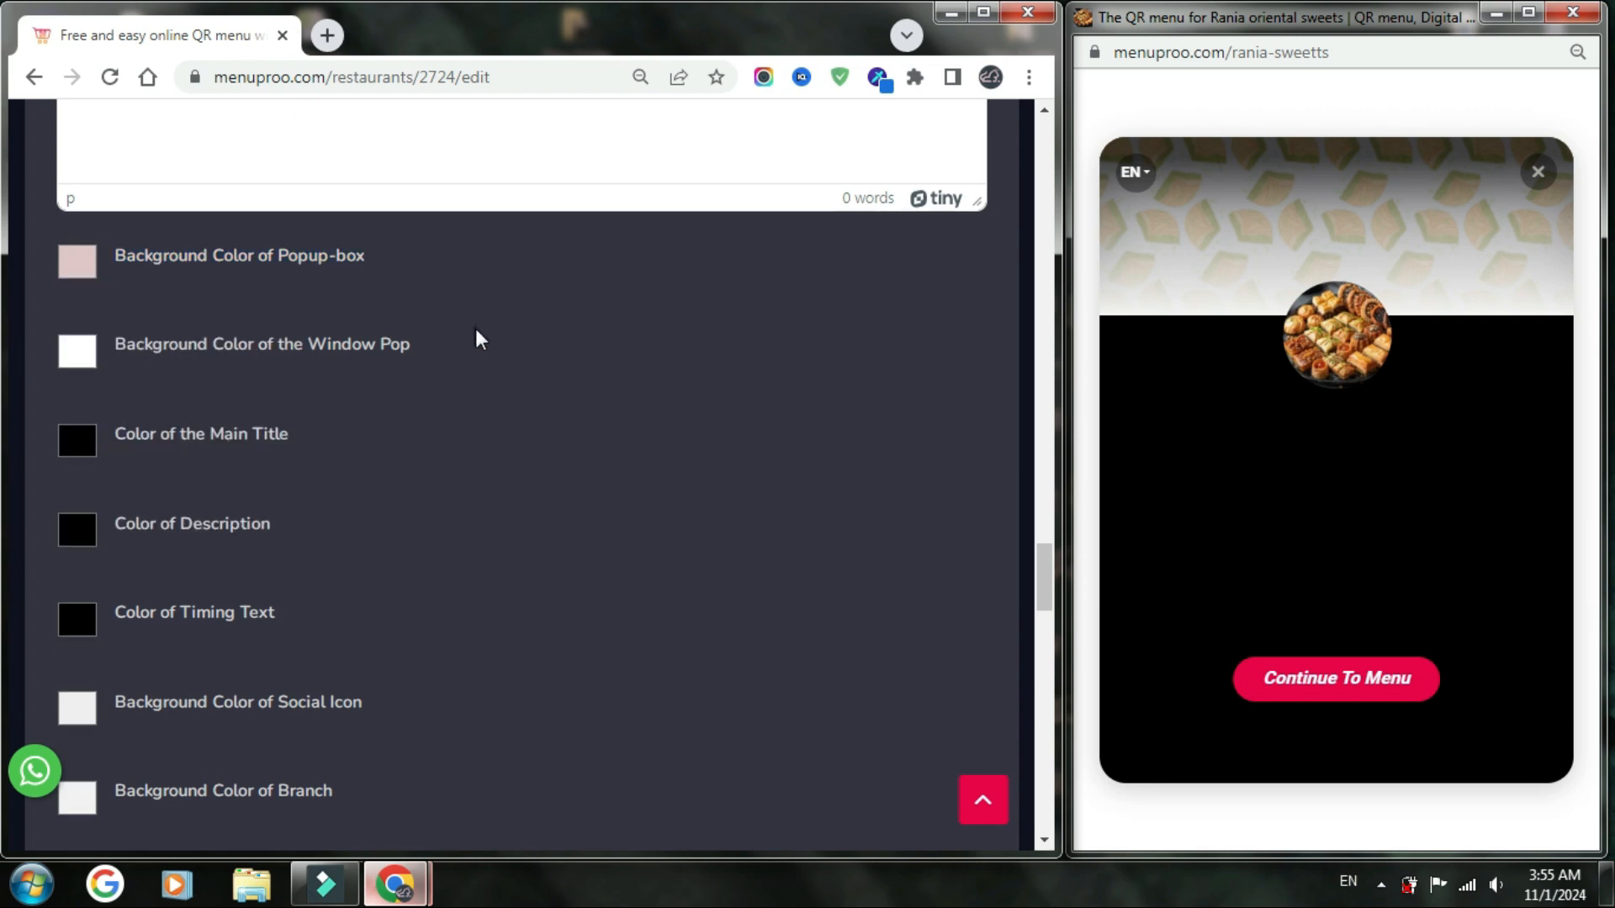
scroll(484, 396, down, 5)
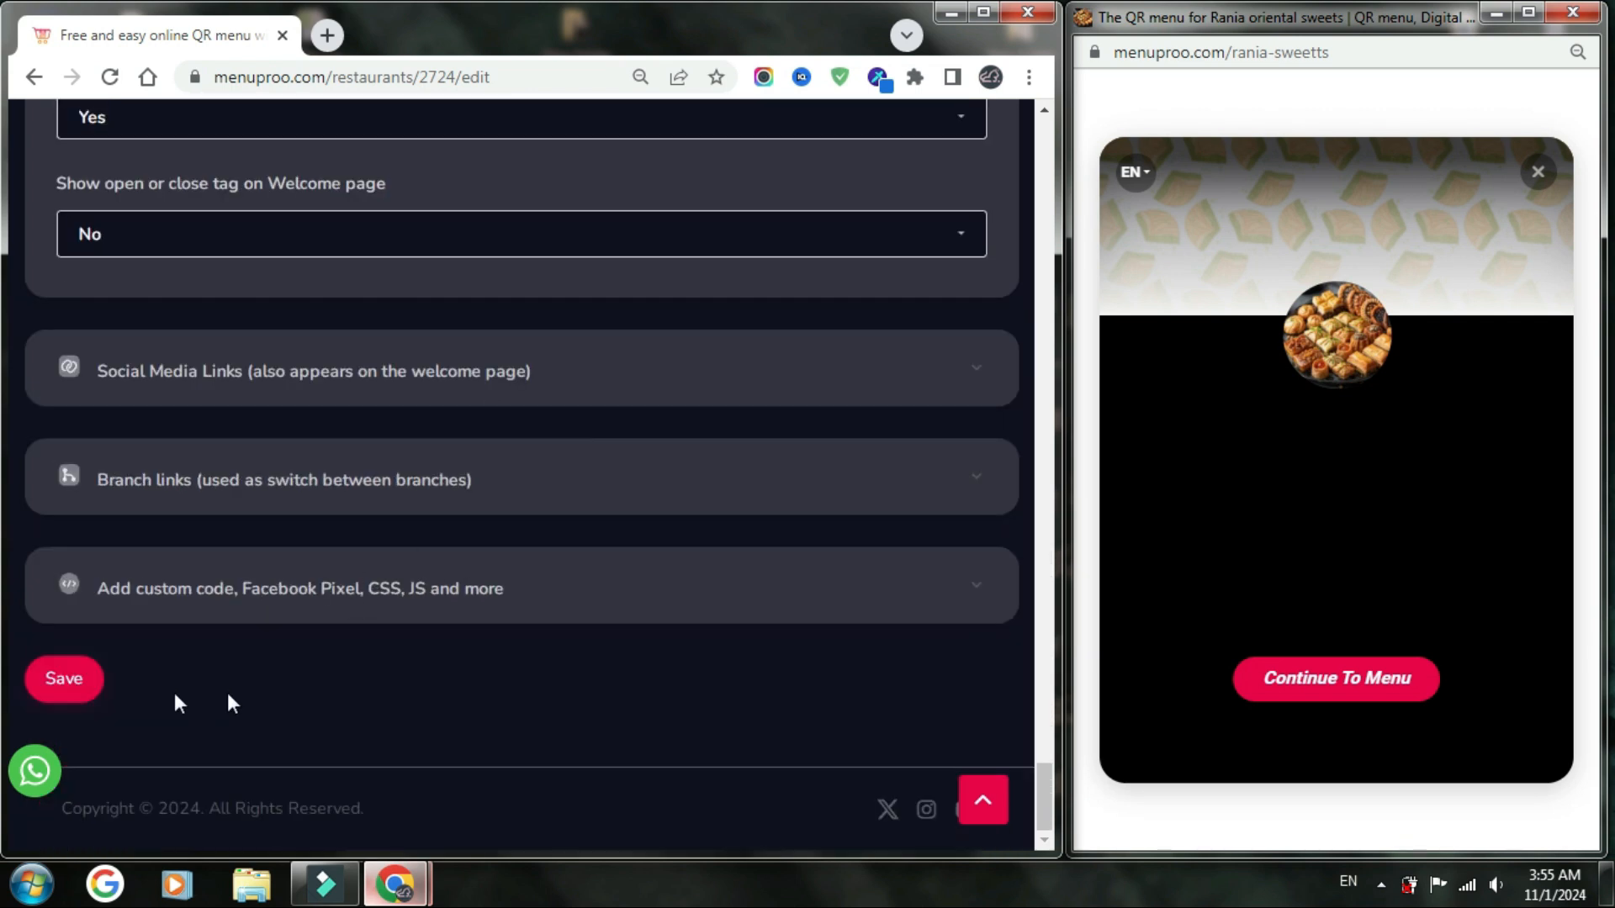
click(77, 678)
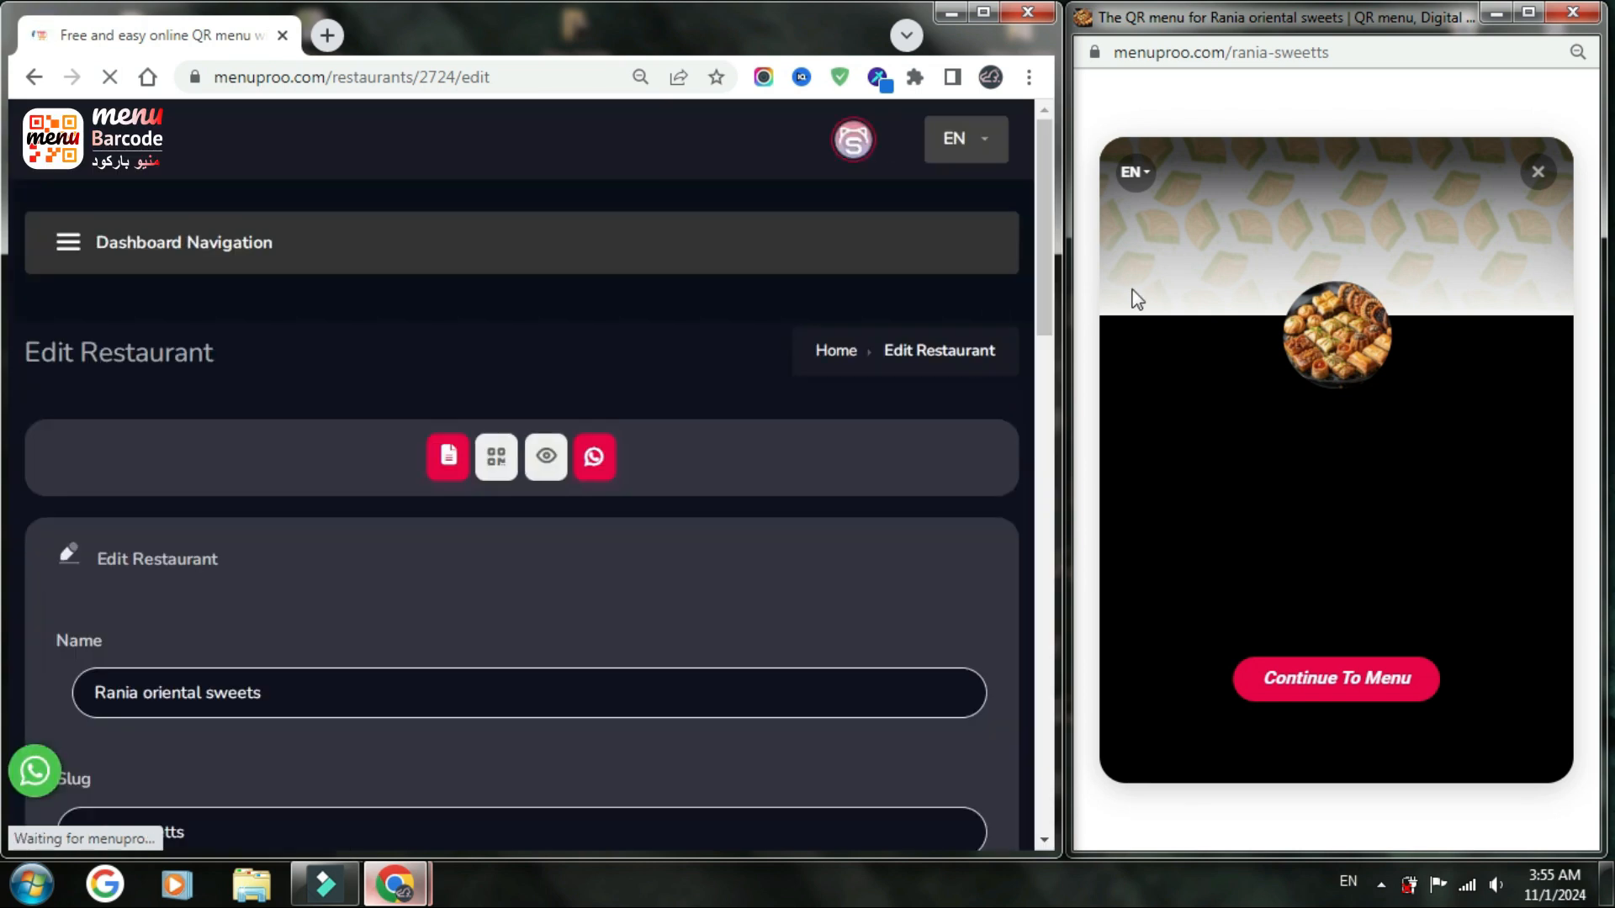
click(1178, 267)
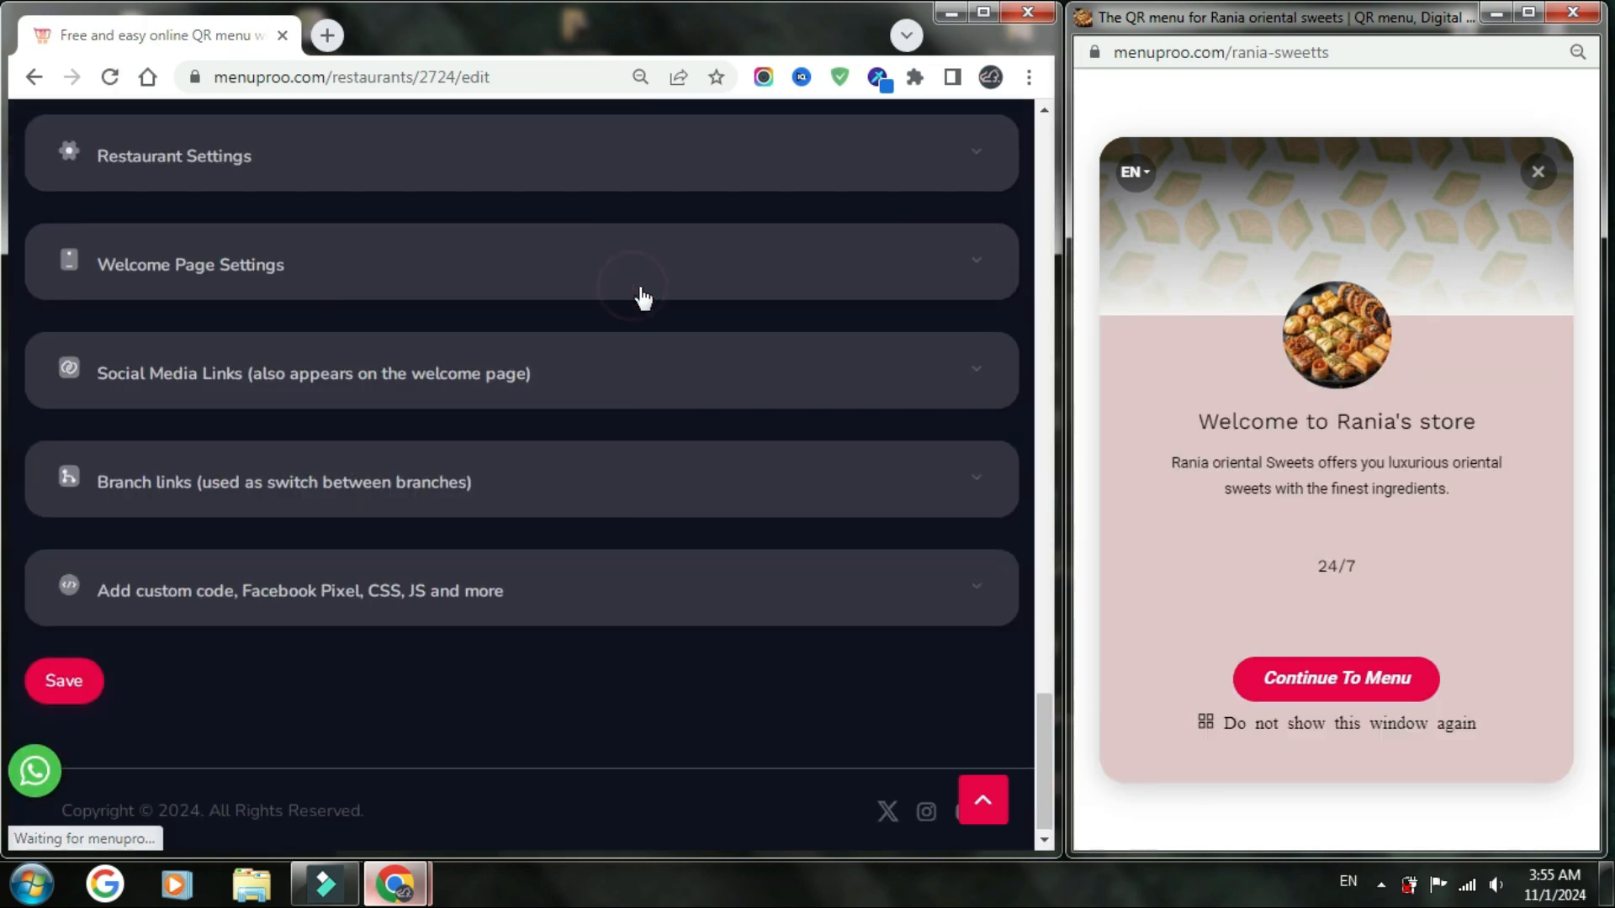
- Reopen the Welcome Page Settings and examine the title, logo, cover image, description and color options
click(641, 290)
scroll(706, 323, down, 4)
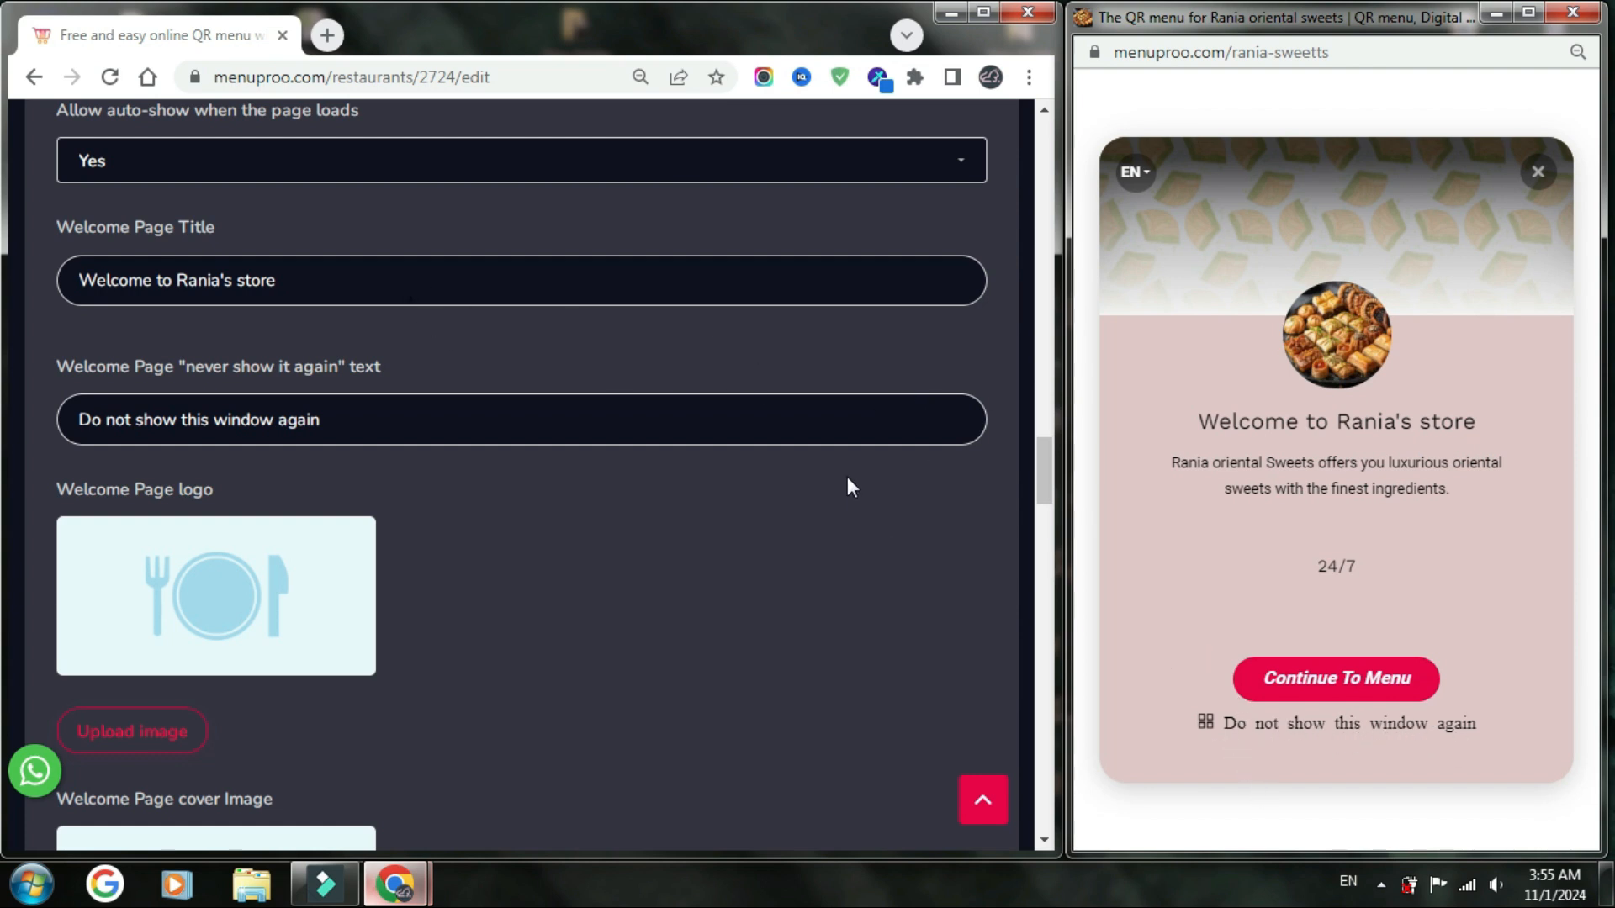
click(821, 436)
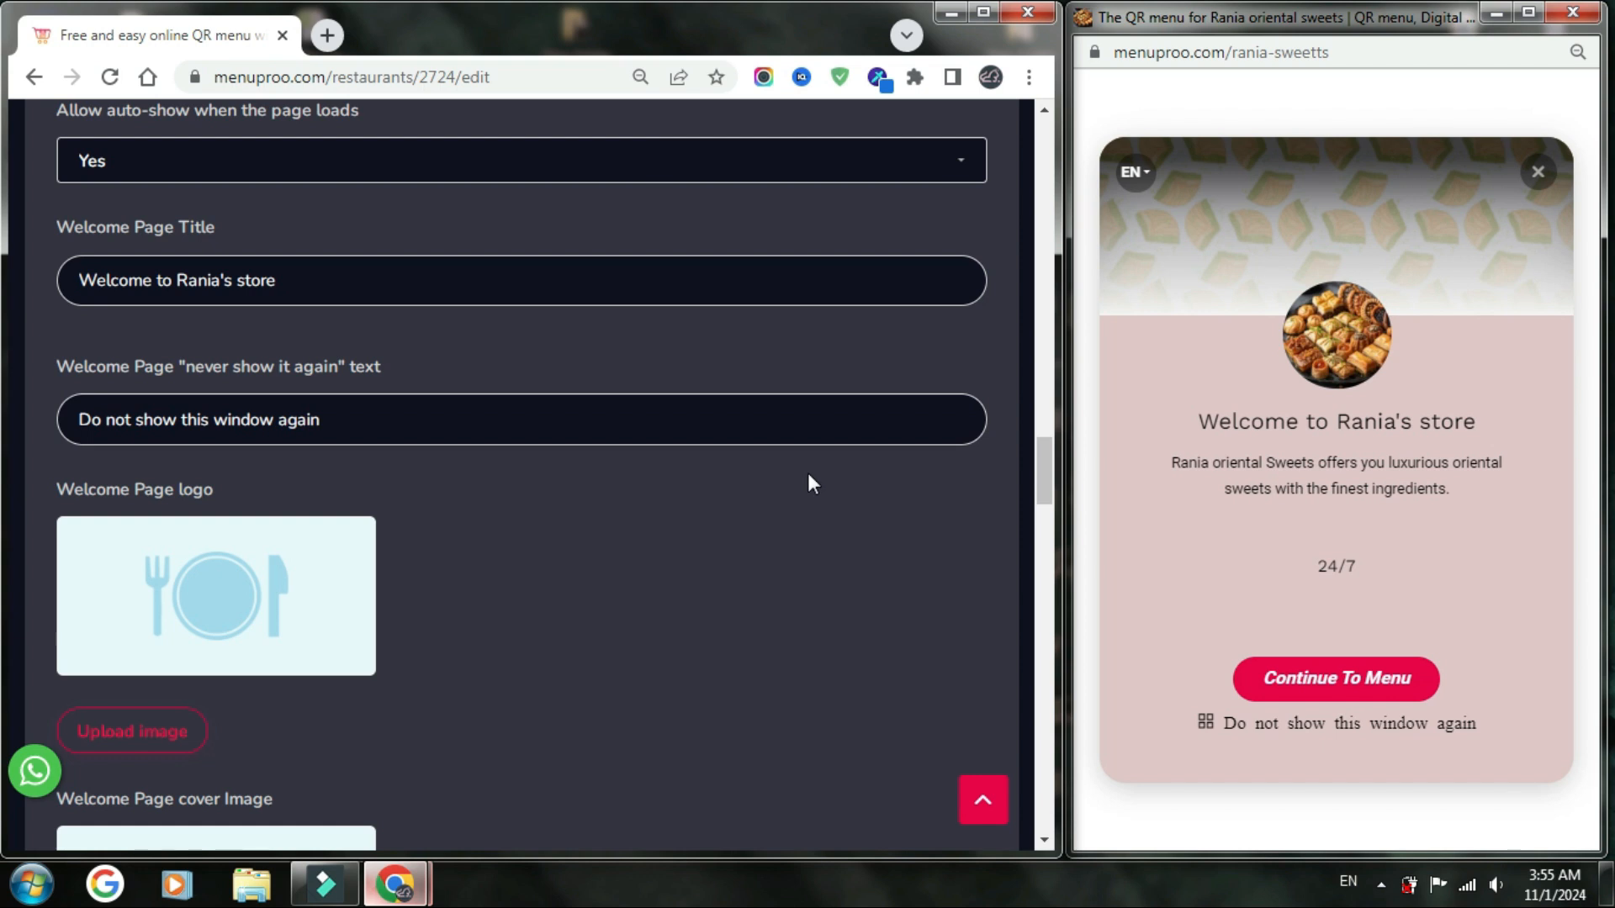
scroll(808, 474, down, 12)
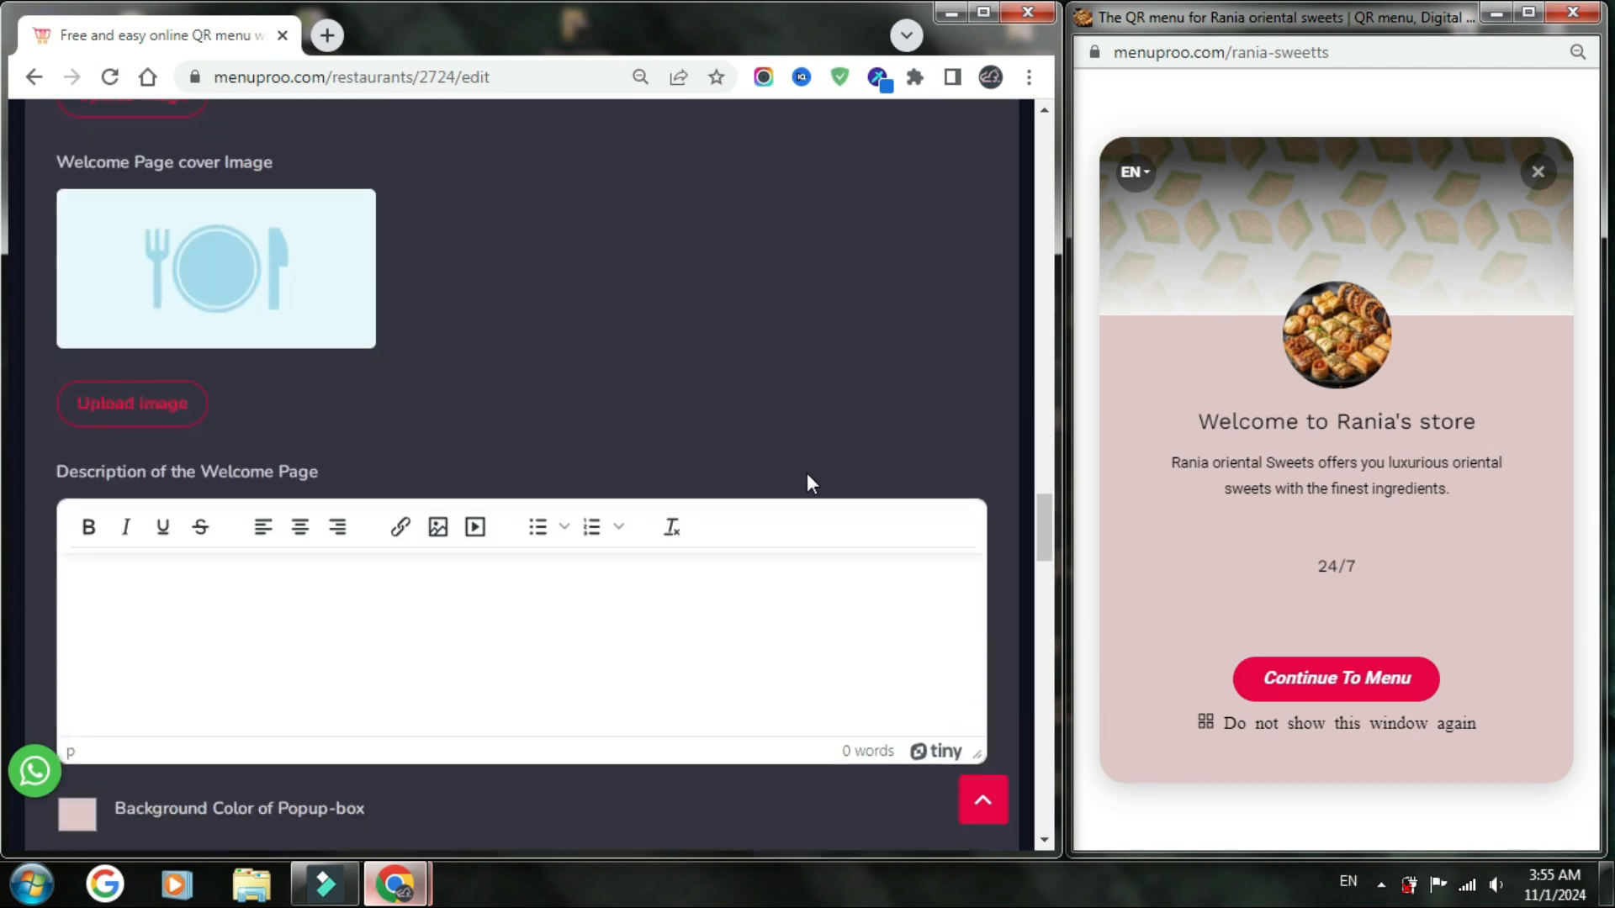
scroll(806, 472, down, 3)
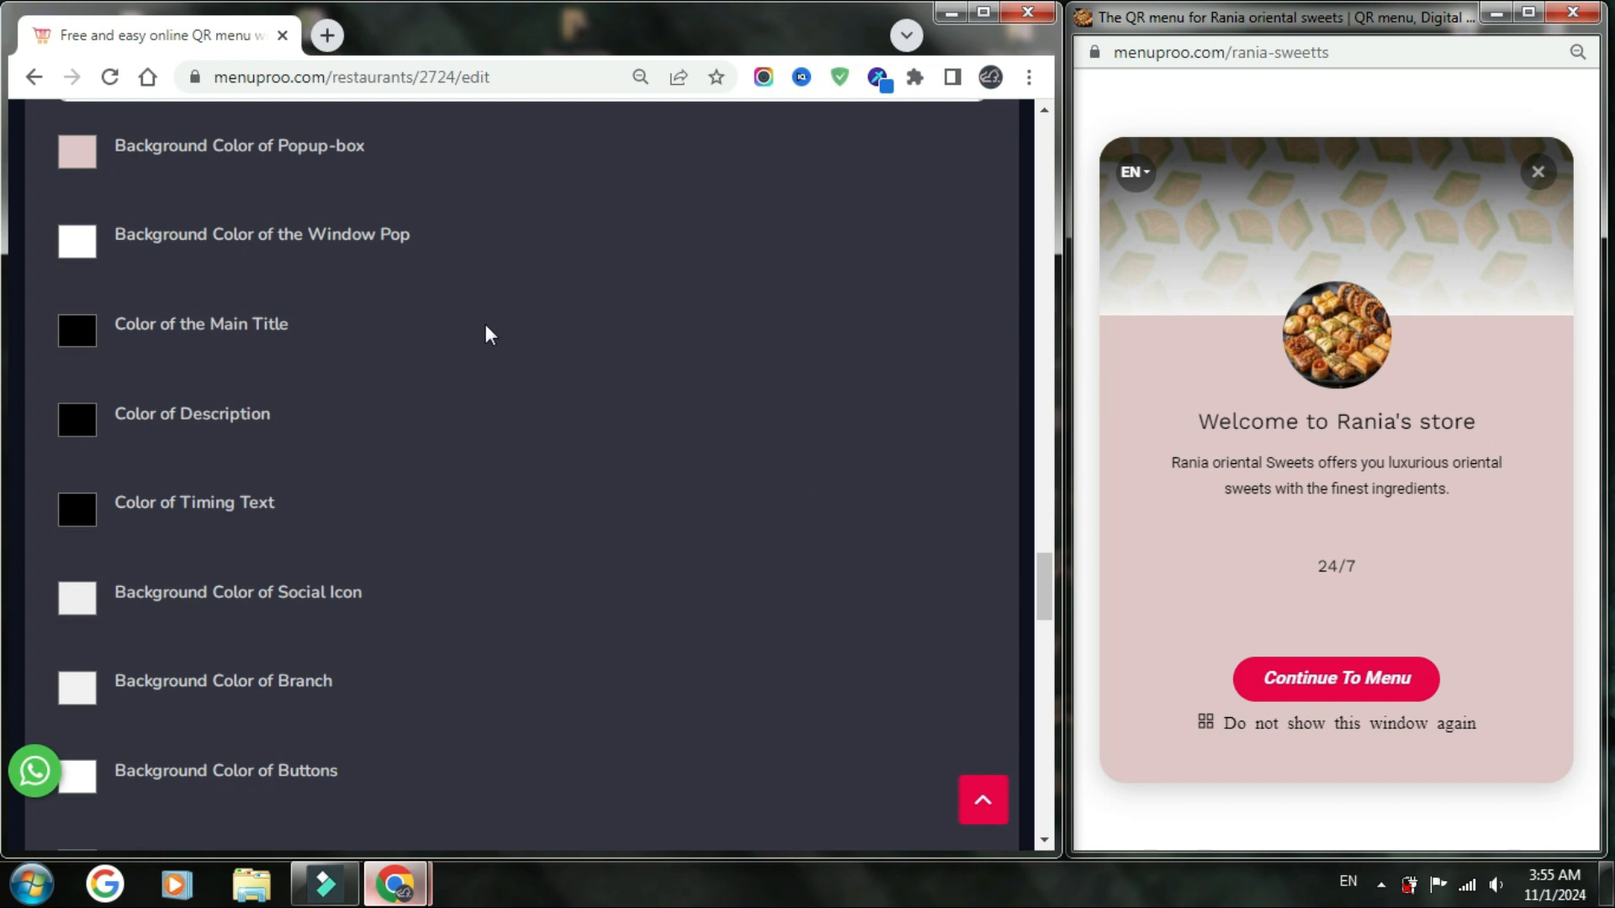
scroll(389, 392, down, 3)
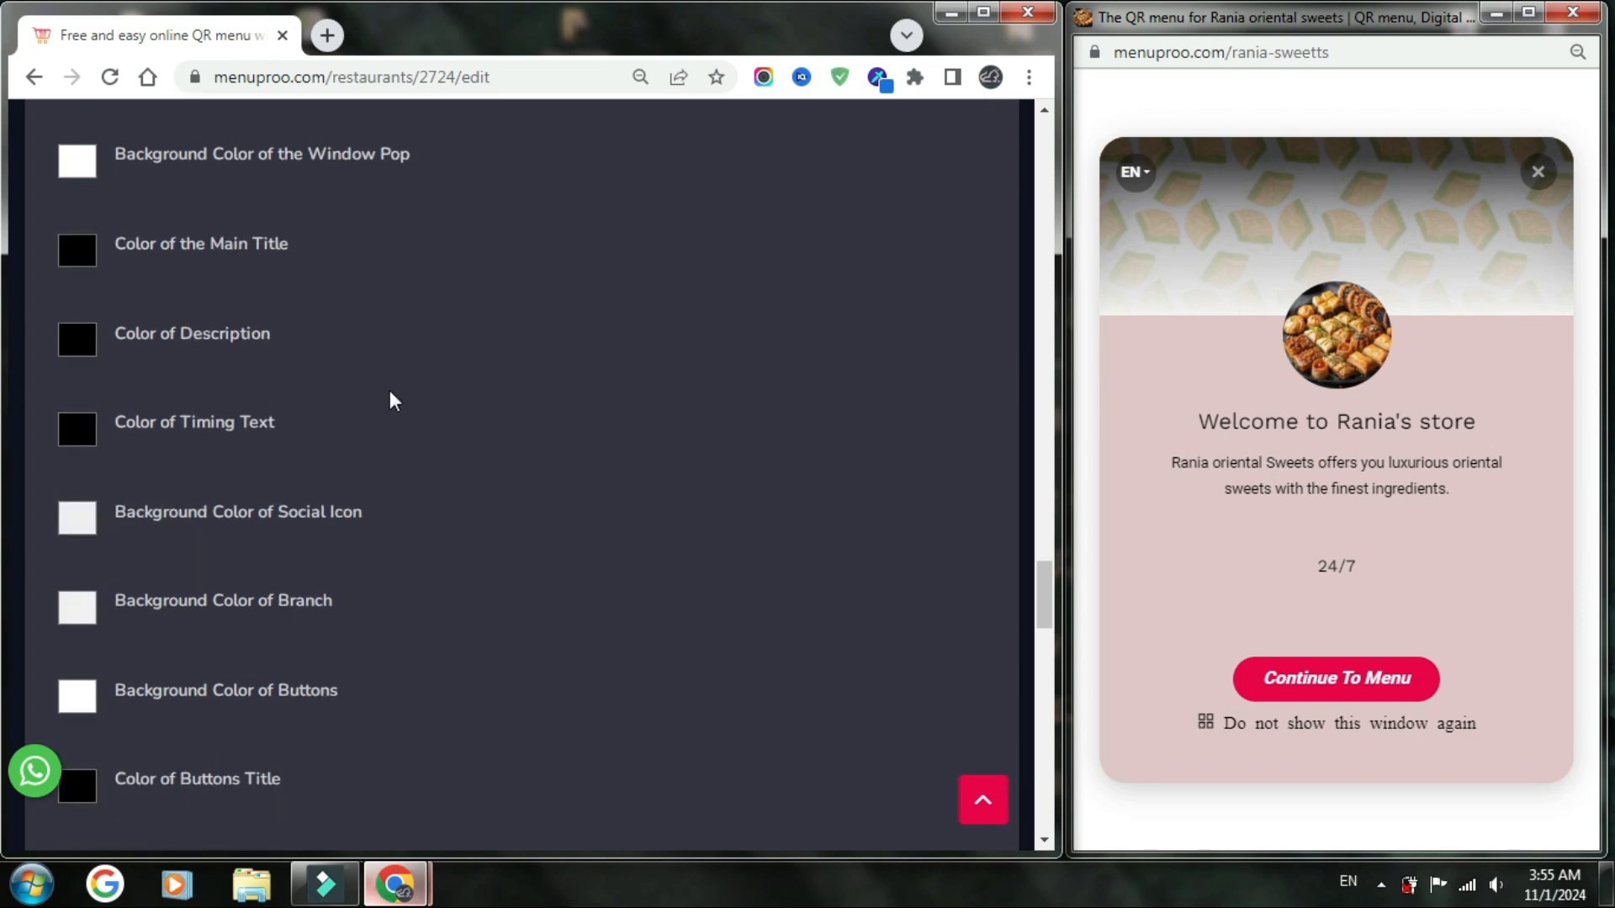
scroll(390, 392, down, 2)
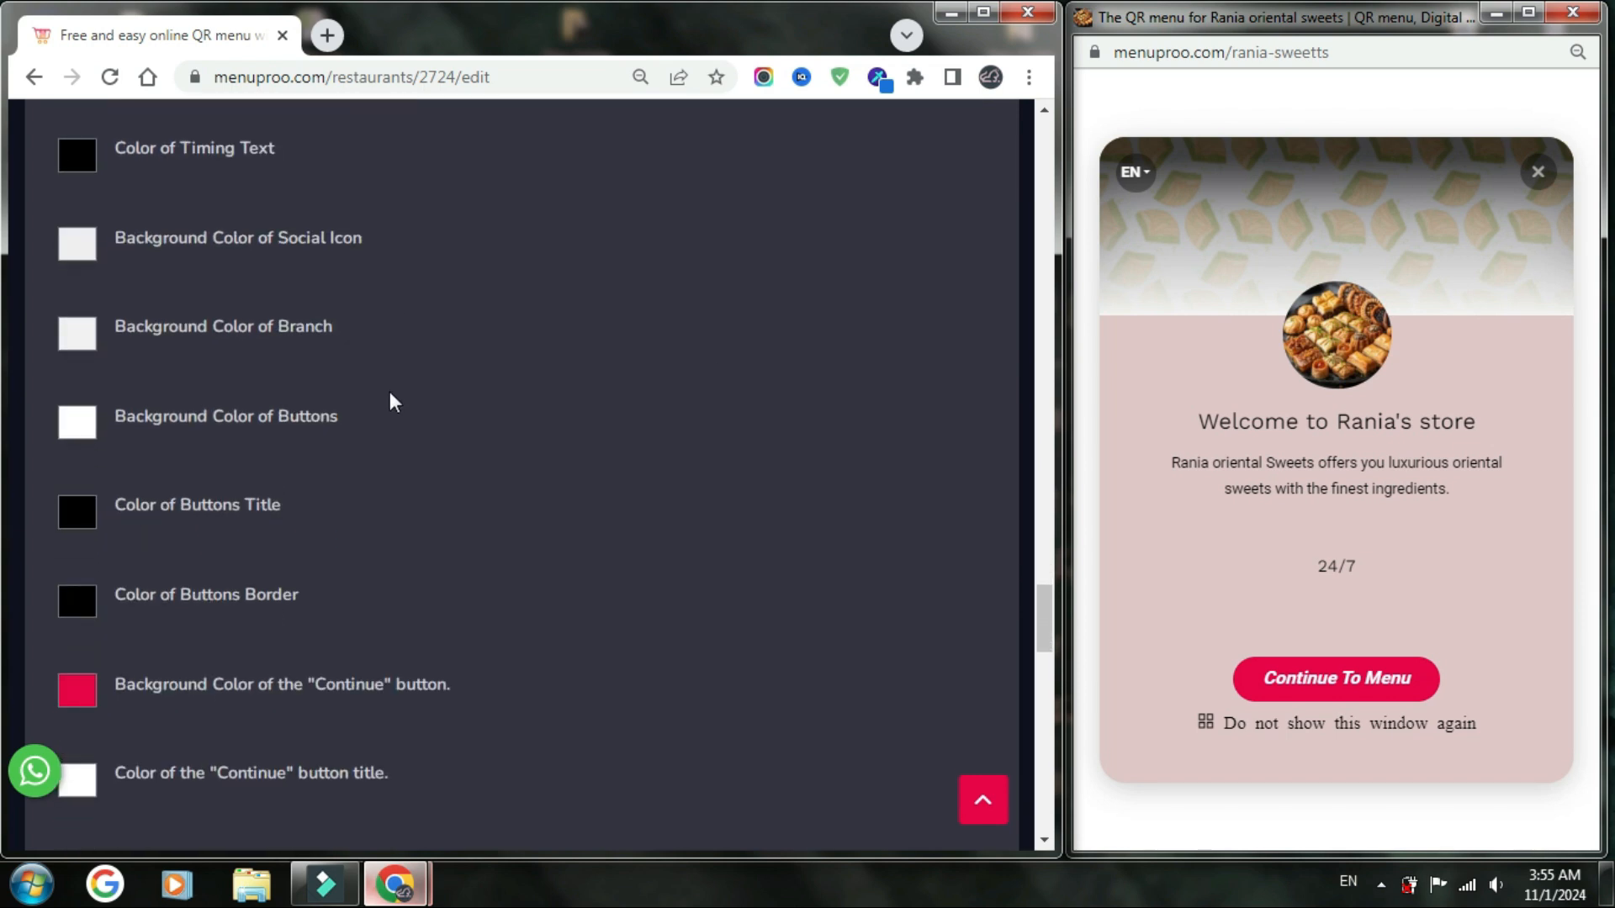
scroll(391, 393, down, 2)
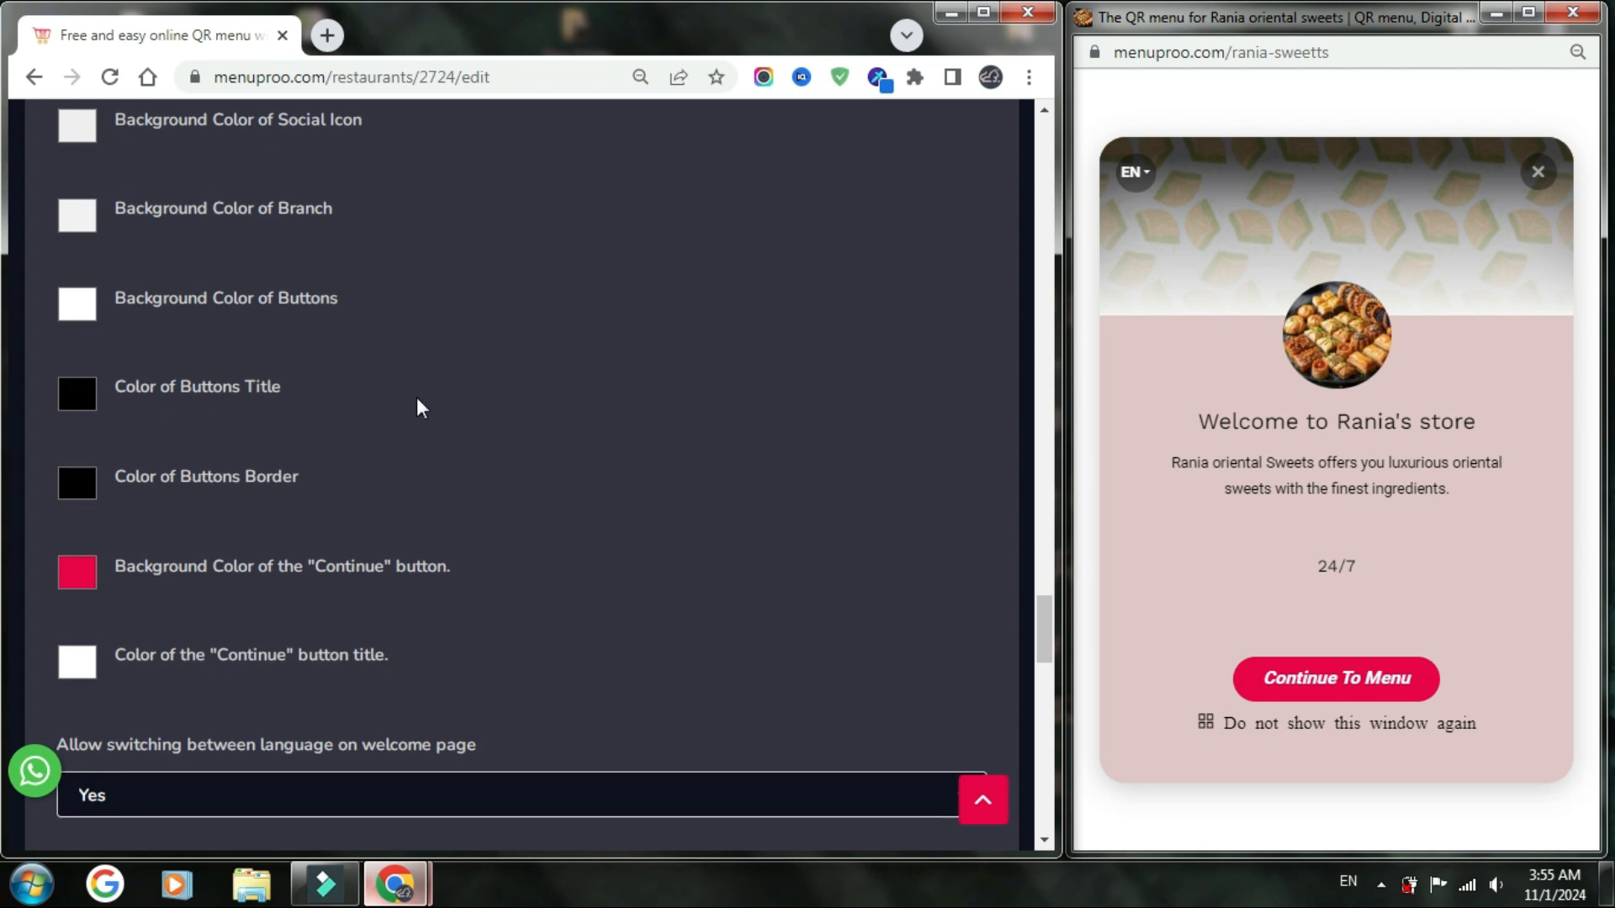
scroll(490, 424, down, 5)
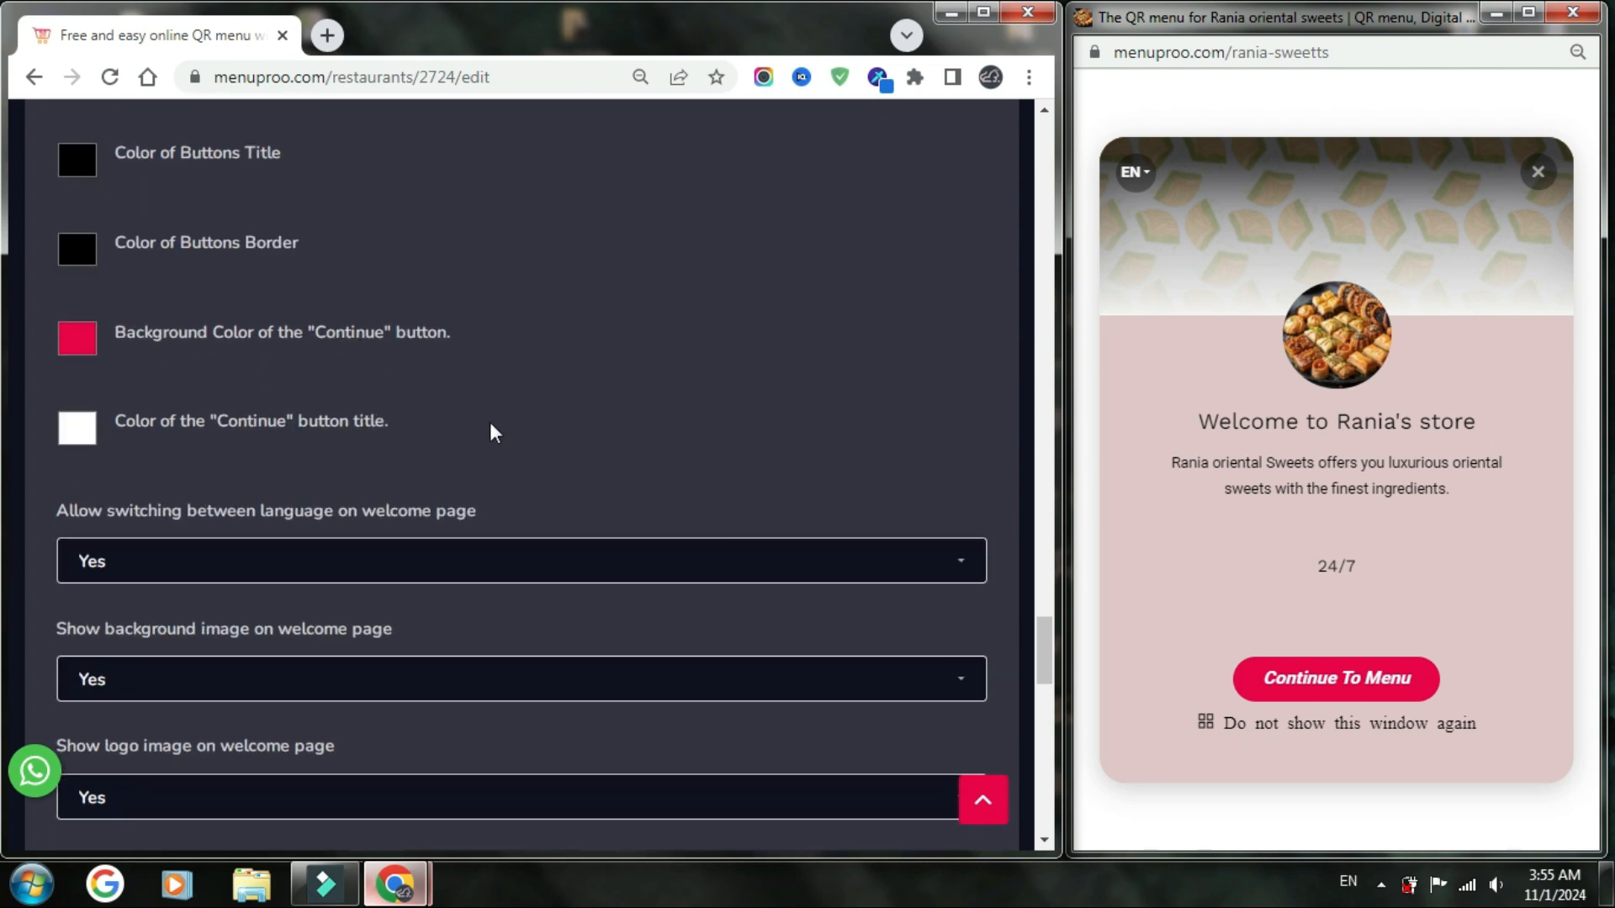
scroll(494, 434, down, 2)
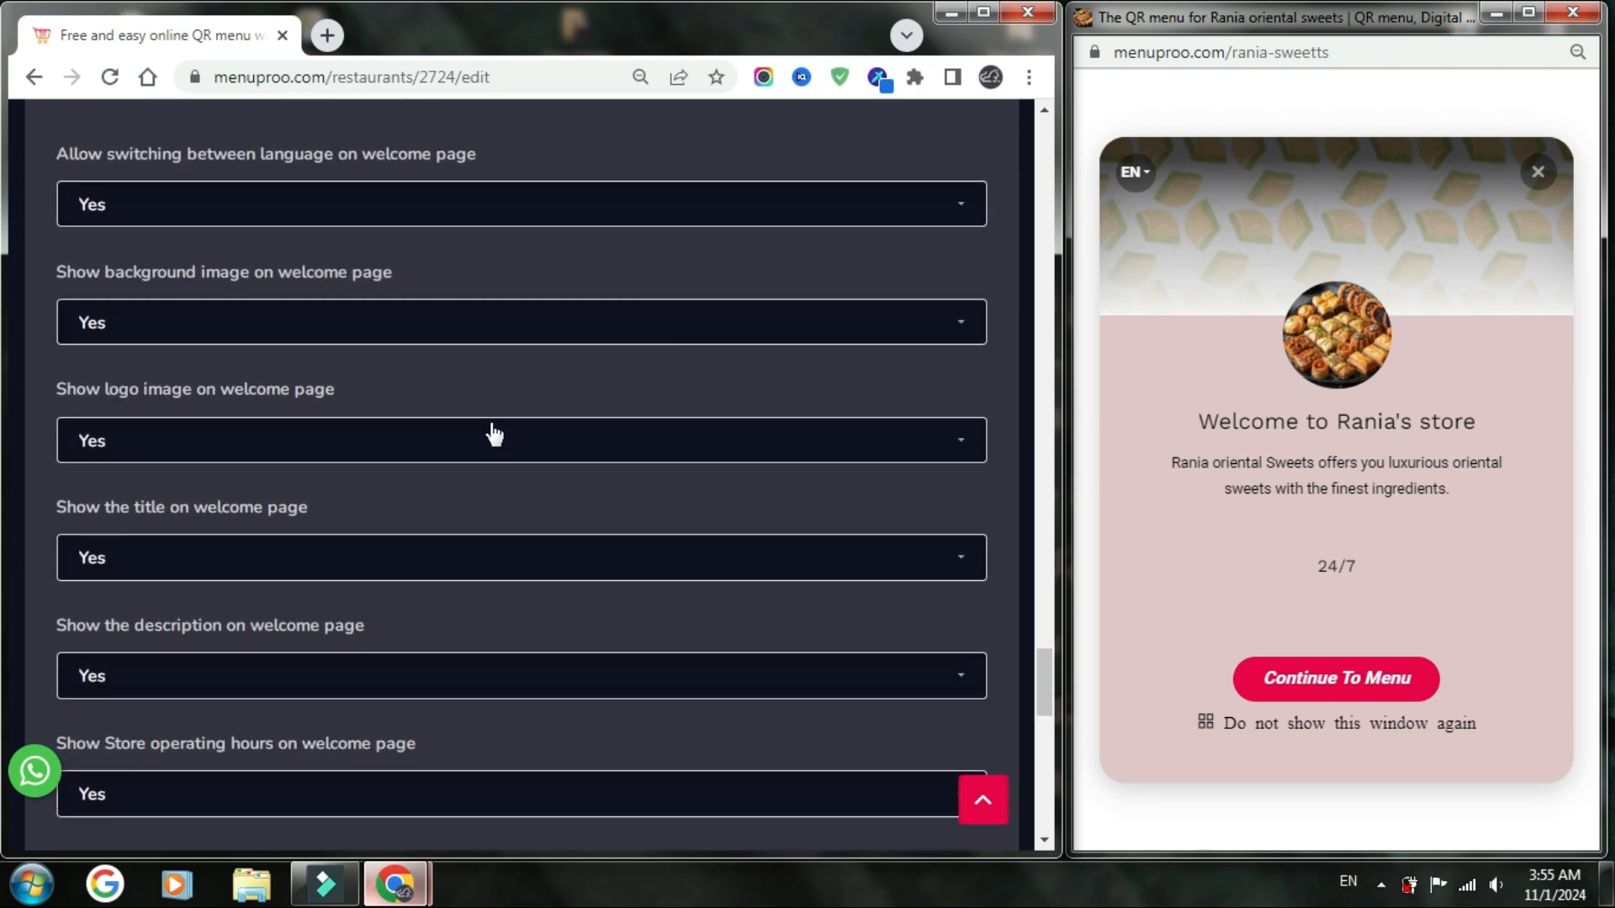
- Examine the welcome page choices for language switching, background image and logo image
click(500, 212)
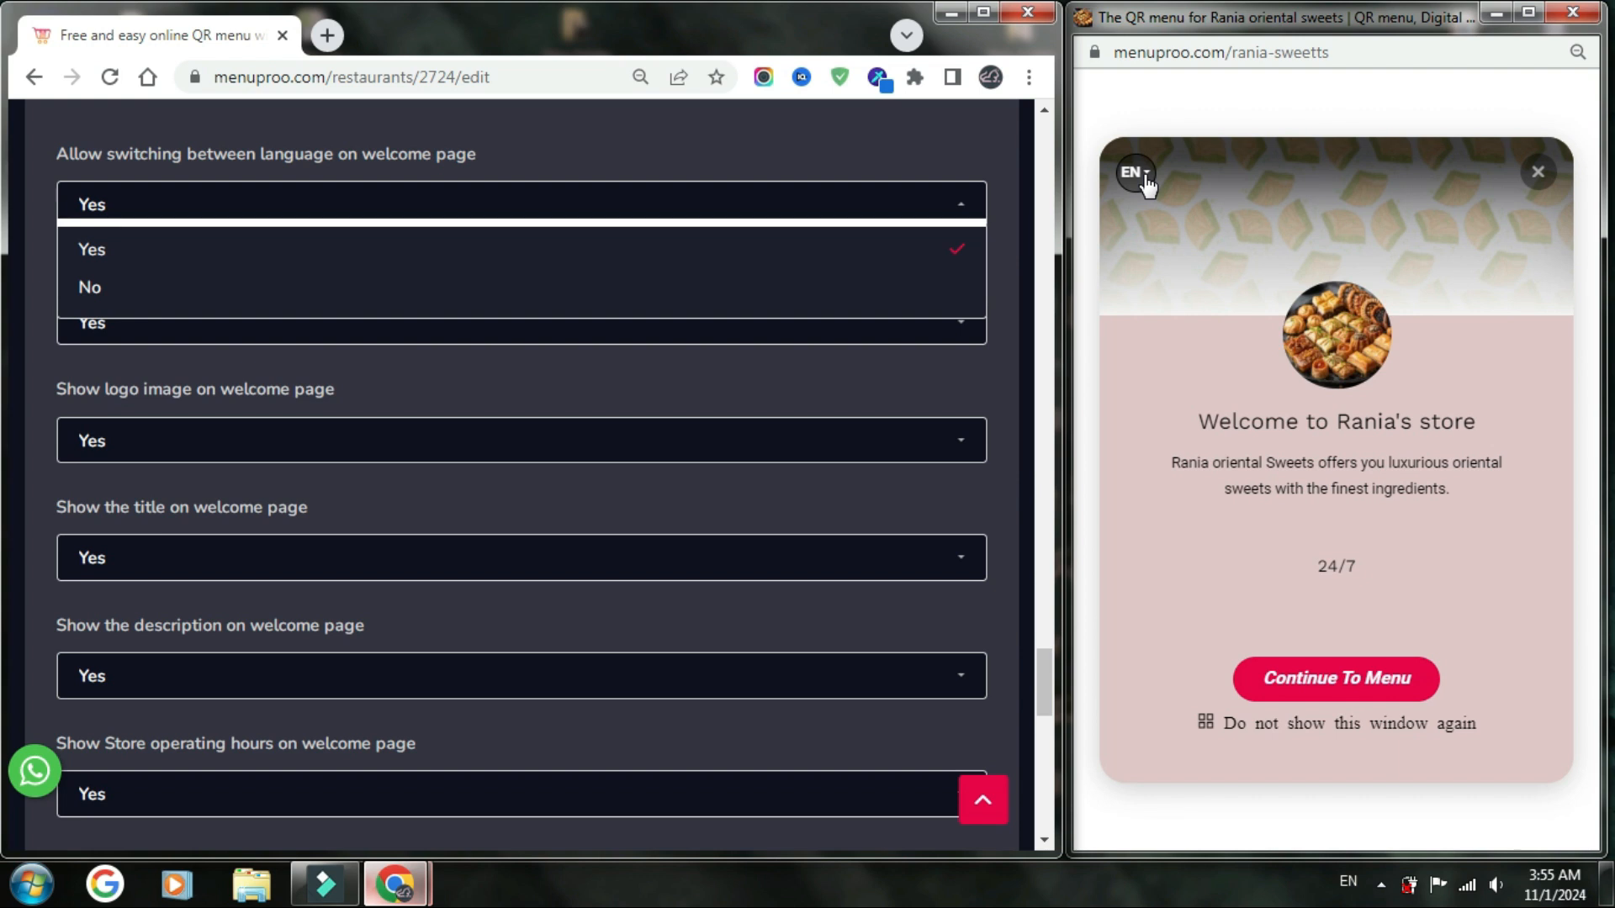
click(740, 164)
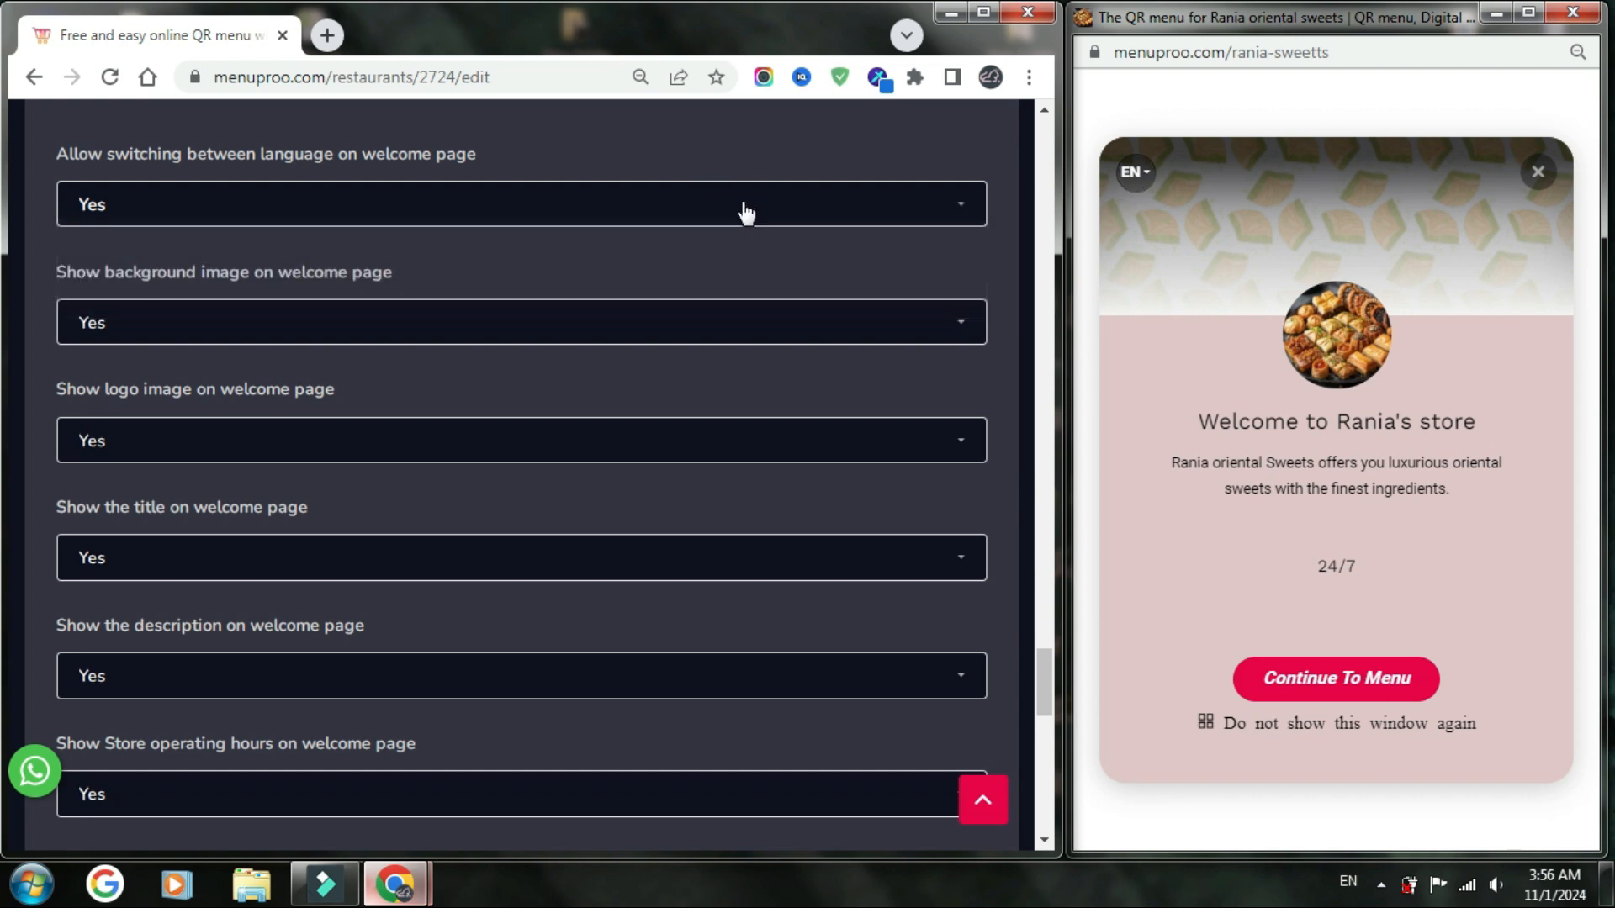
click(659, 319)
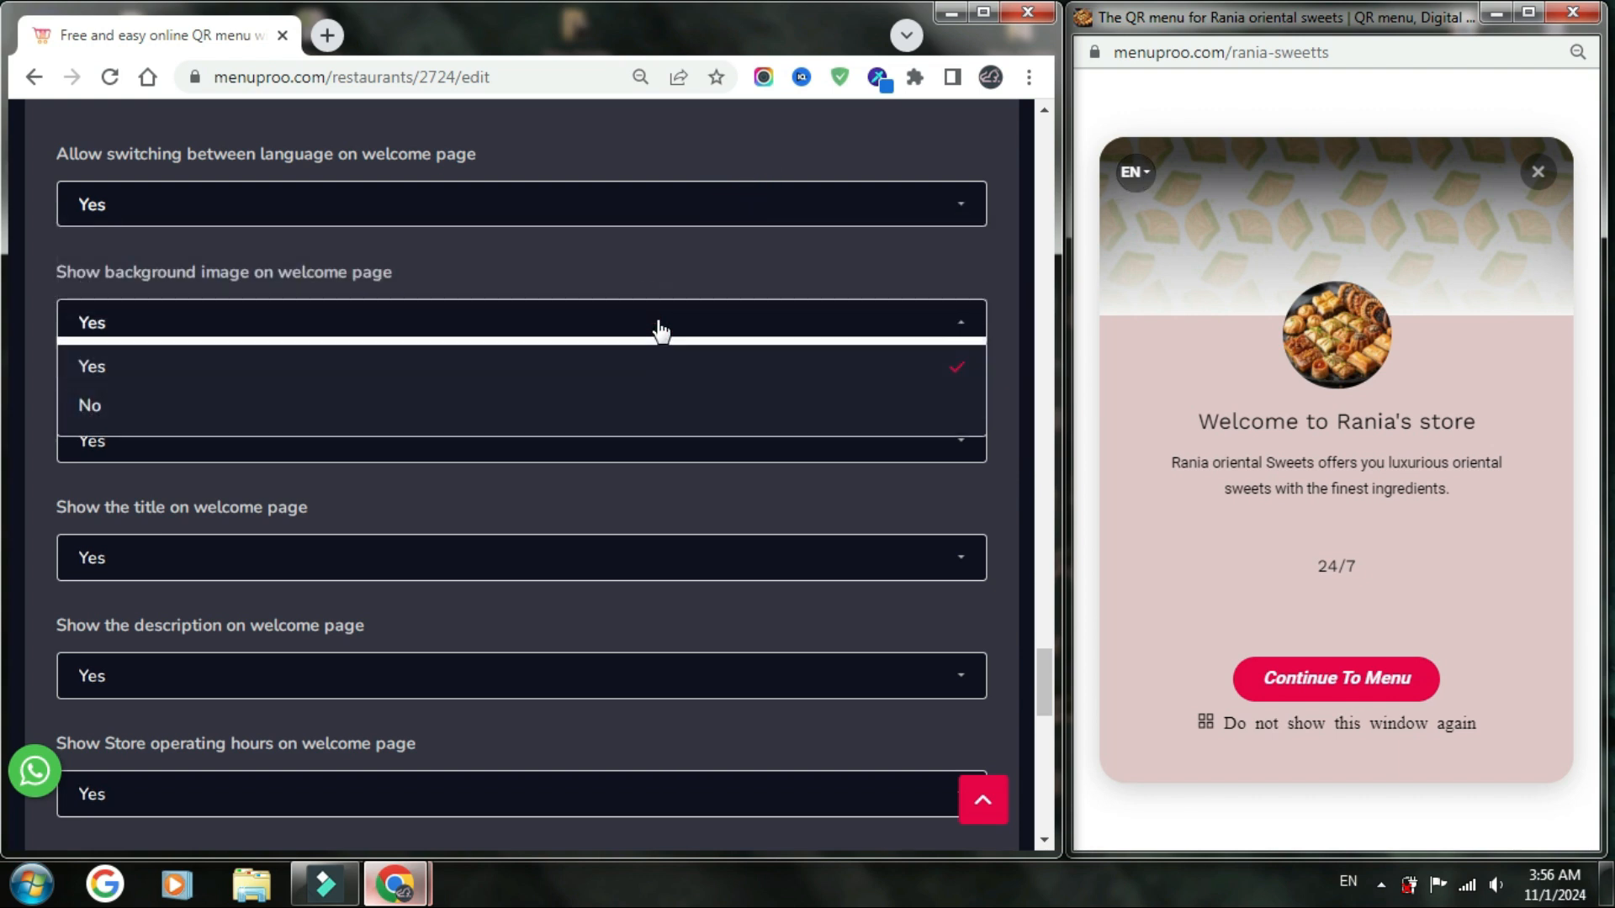
click(658, 323)
click(595, 435)
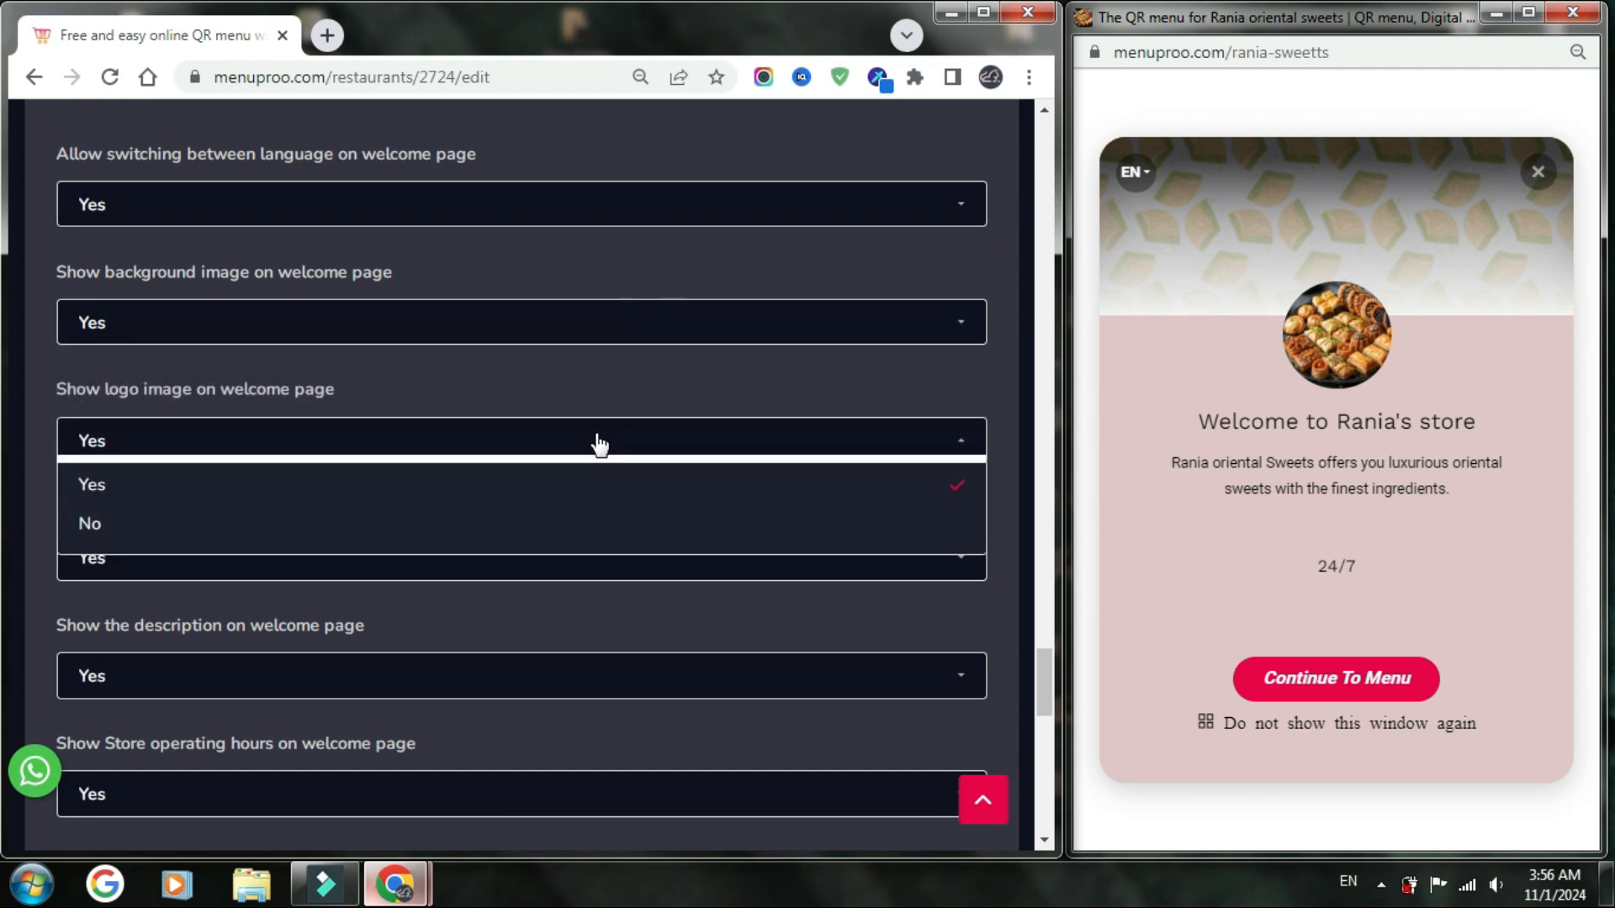
click(599, 442)
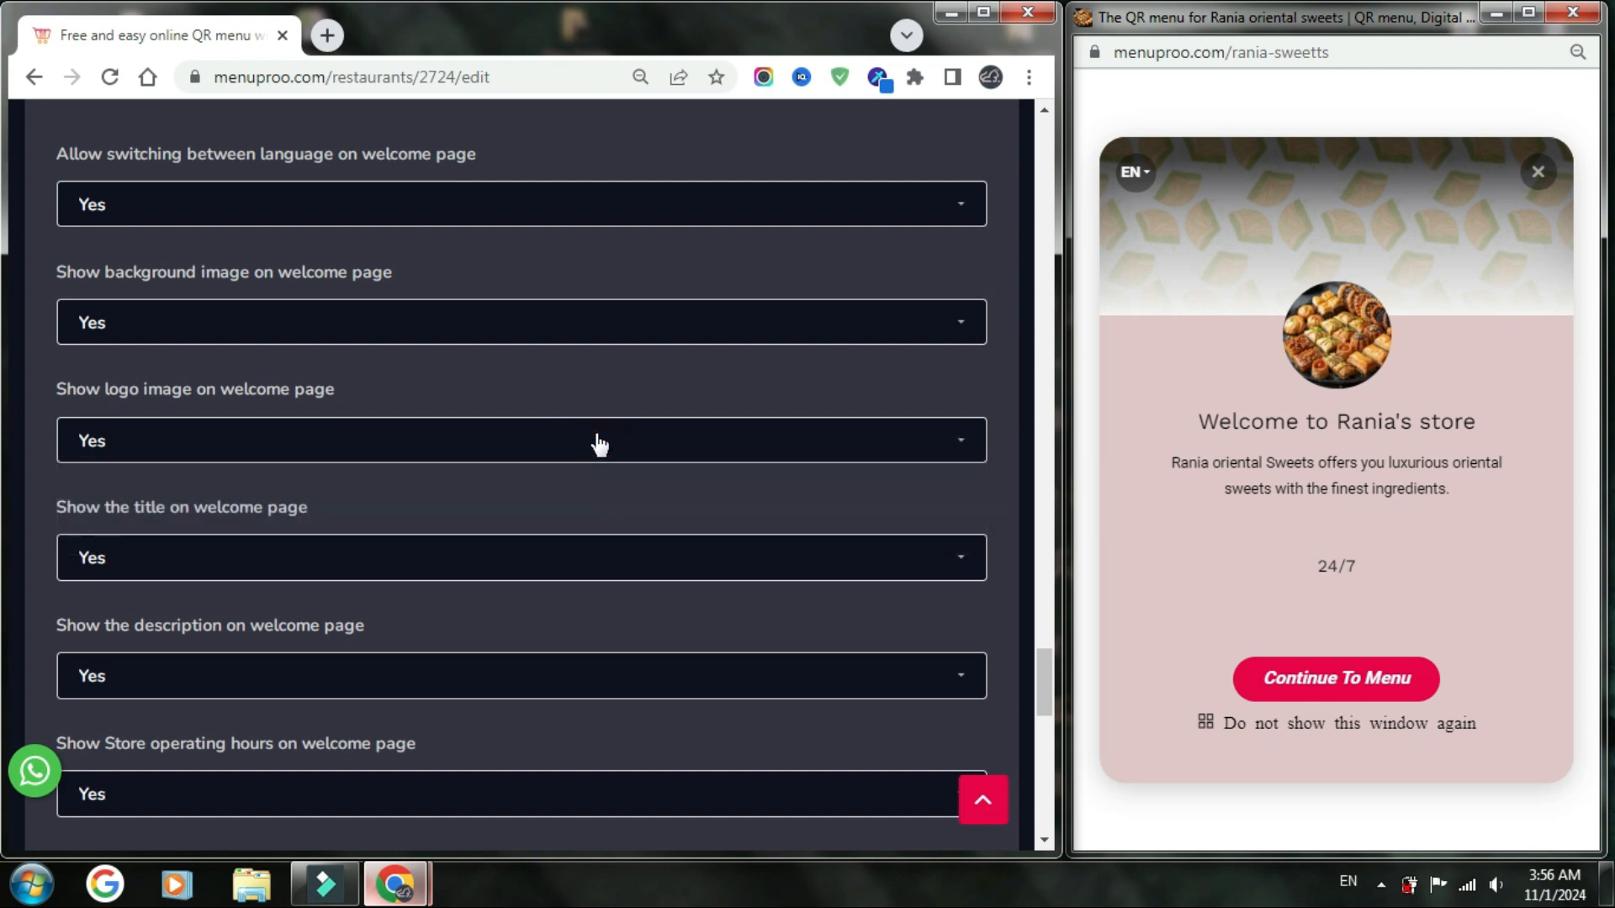
- Review the choices for showing the title, description and store operating hours on the welcome page
scroll(599, 442, down, 3)
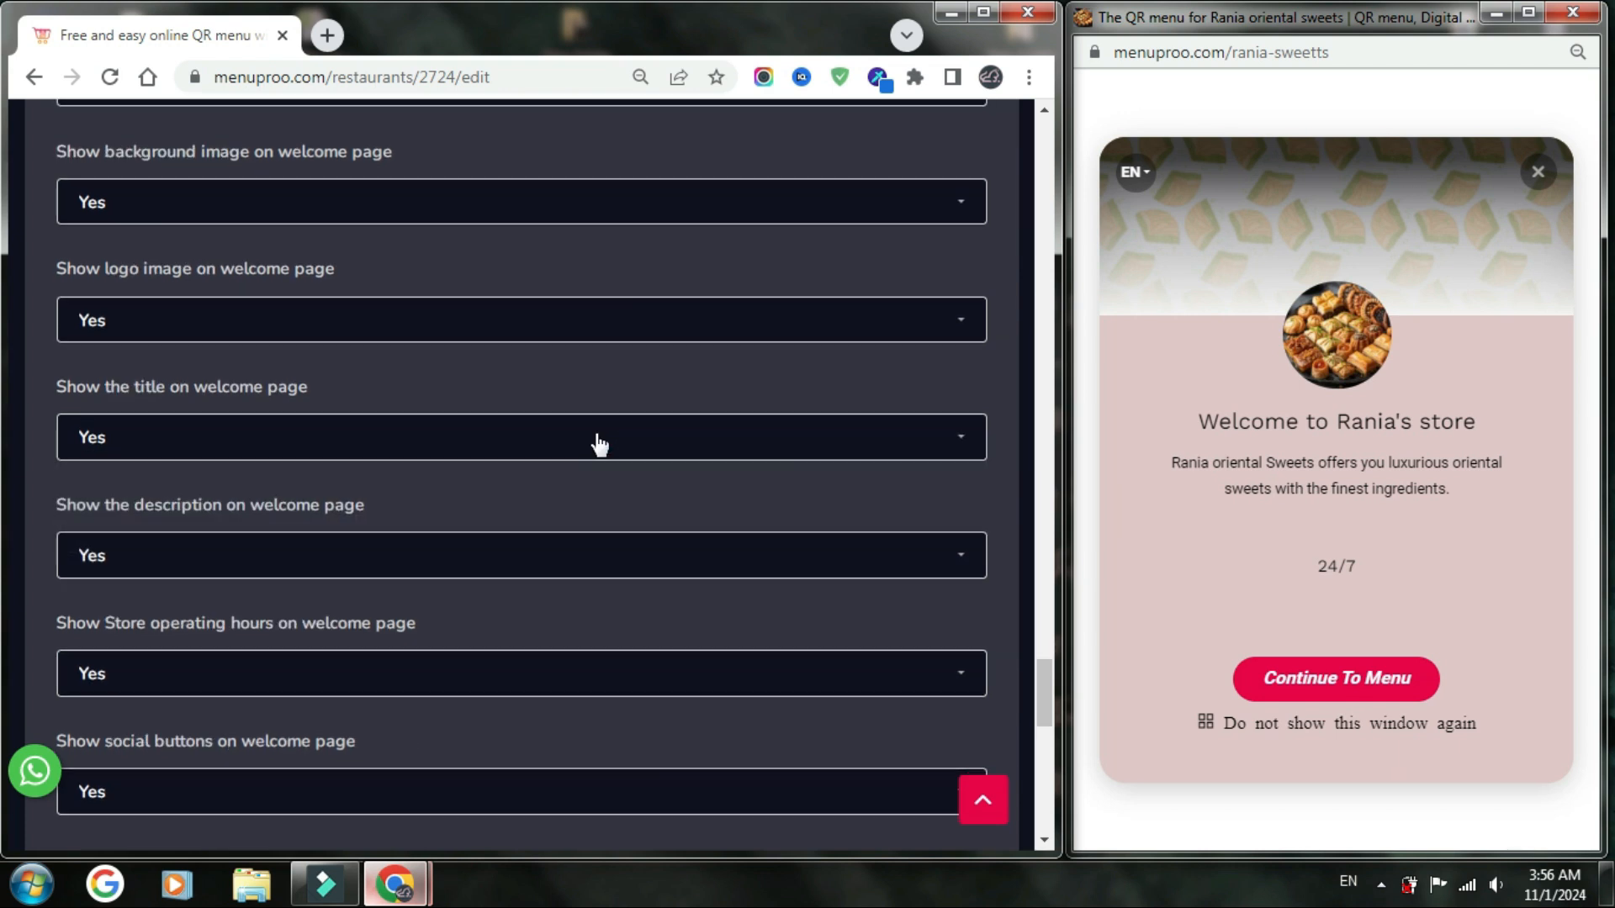
click(463, 326)
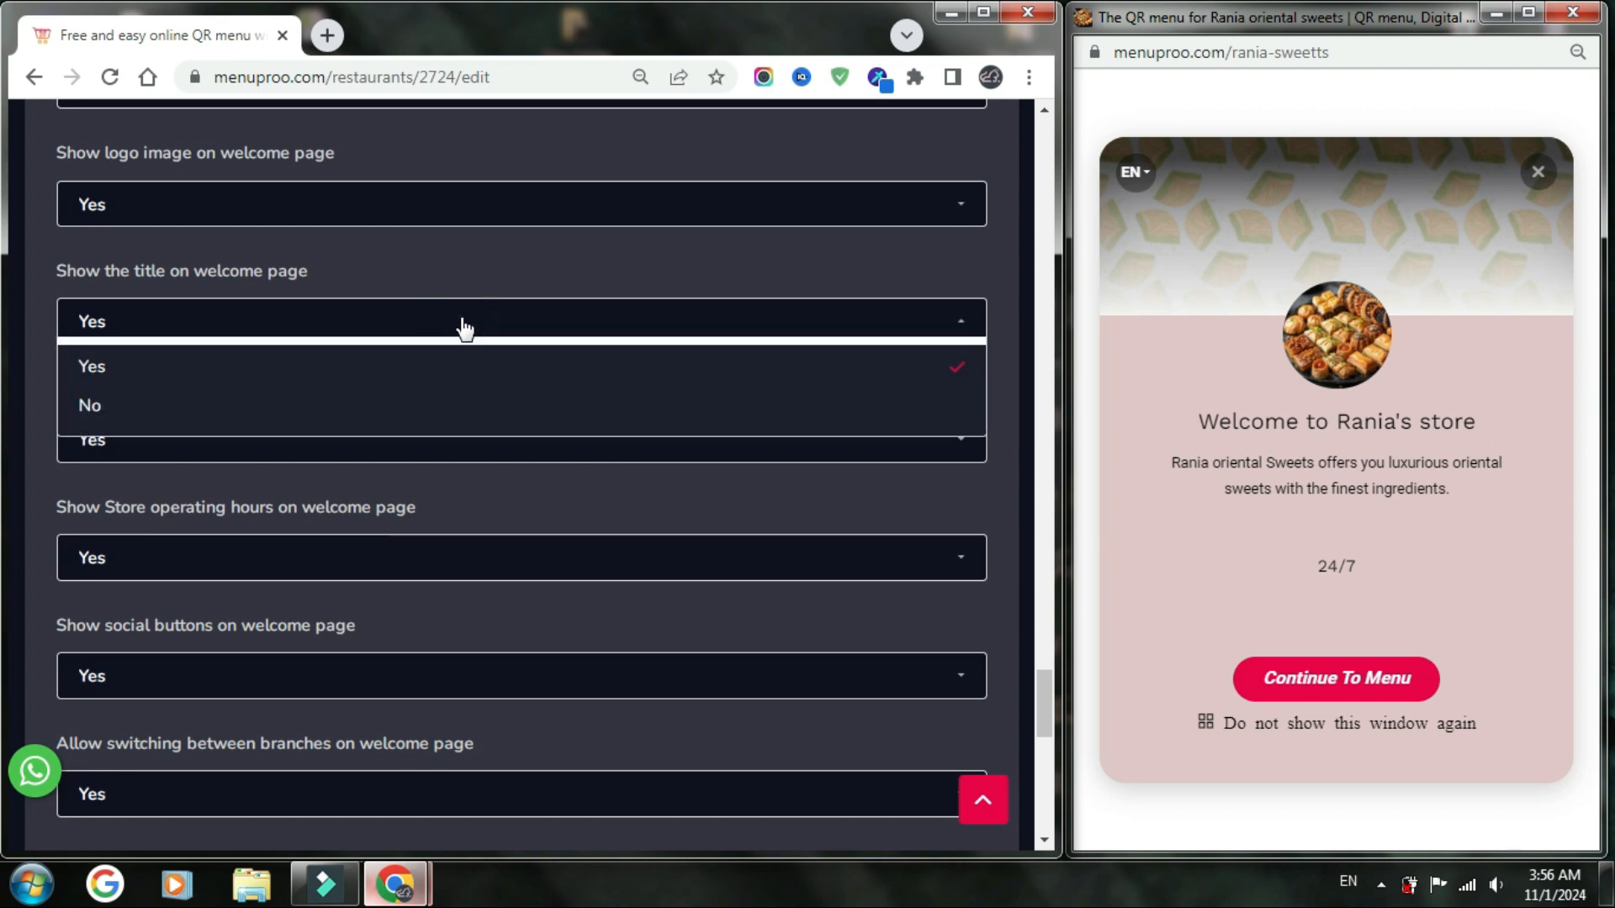
click(464, 328)
click(412, 436)
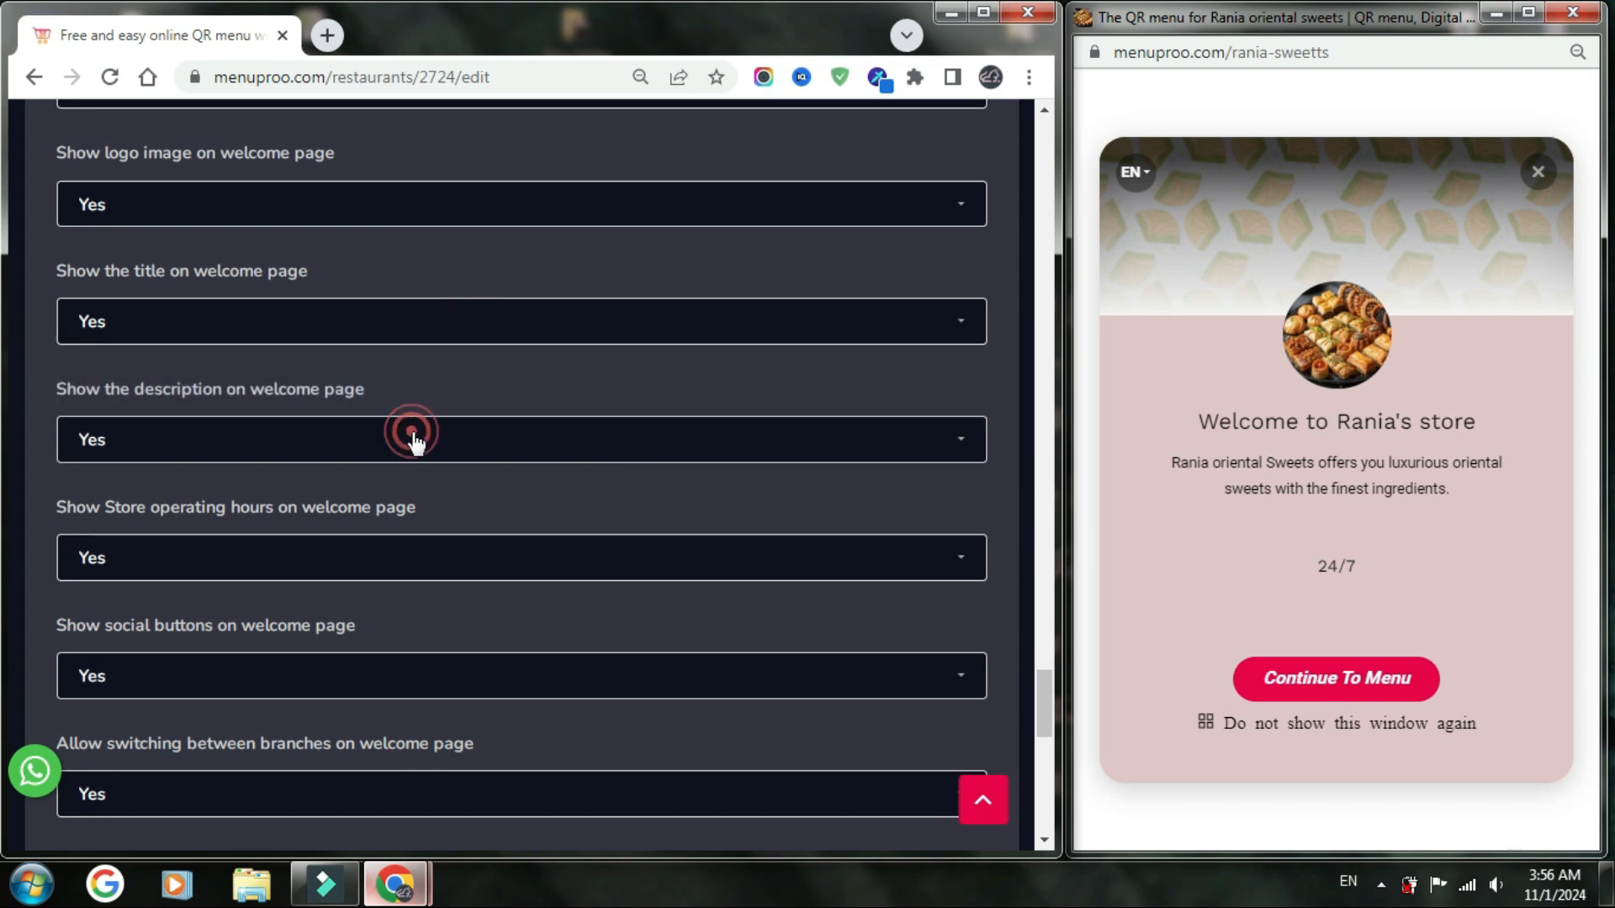
click(411, 433)
click(443, 545)
click(446, 553)
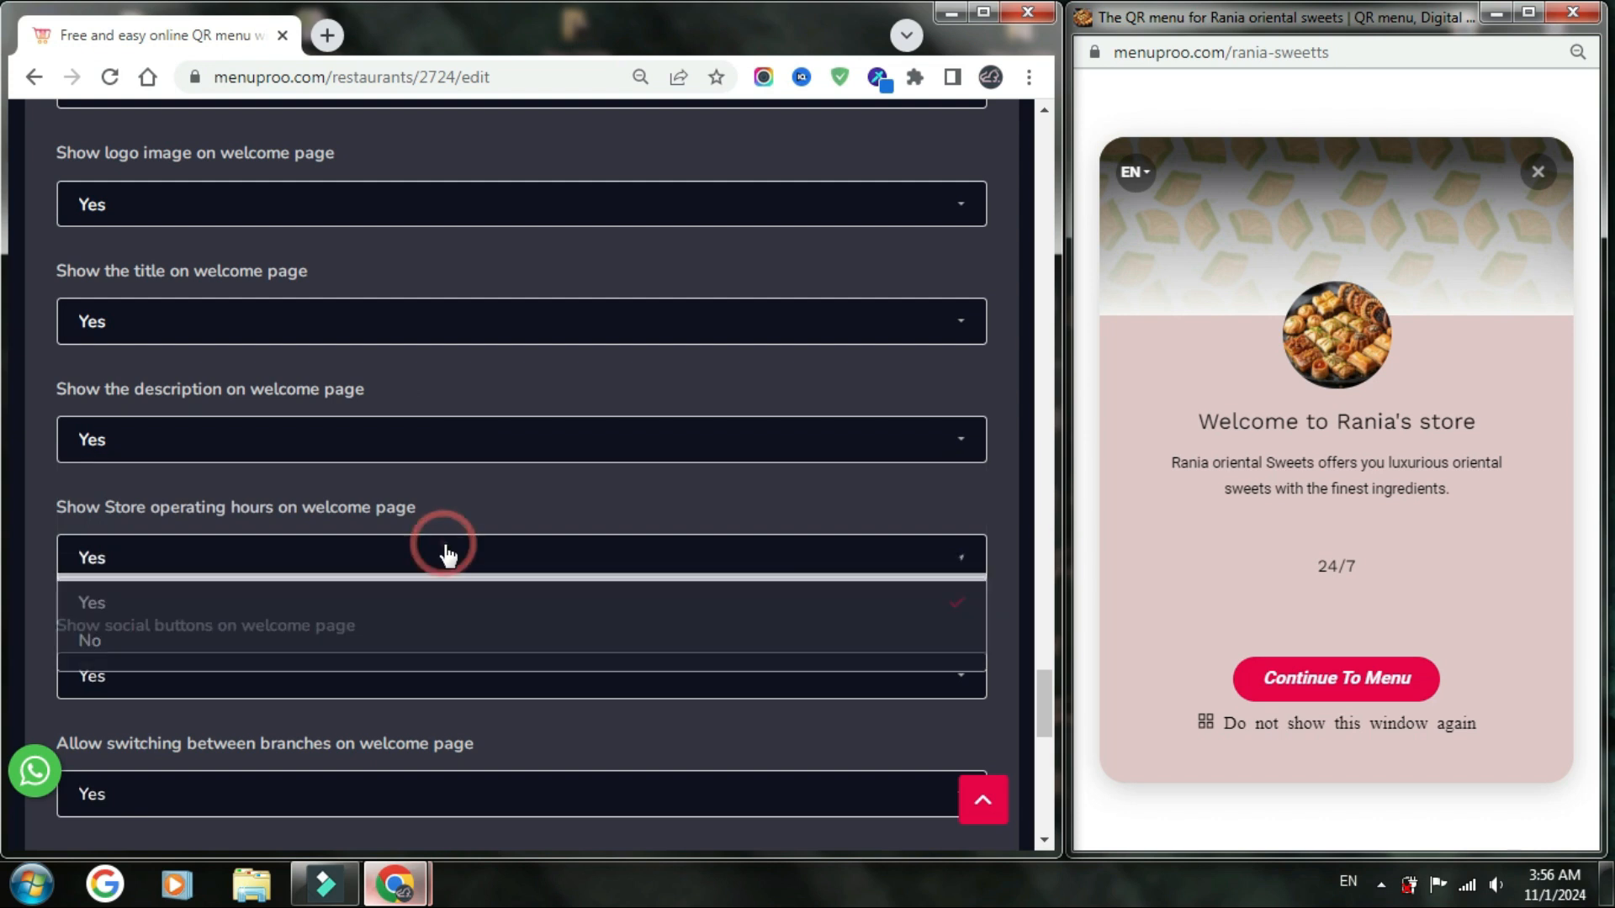
- Review the welcome page choices for social buttons, branch switching, links, and the "Continue To Menu" and "never show it again" buttons
scroll(448, 555, down, 4)
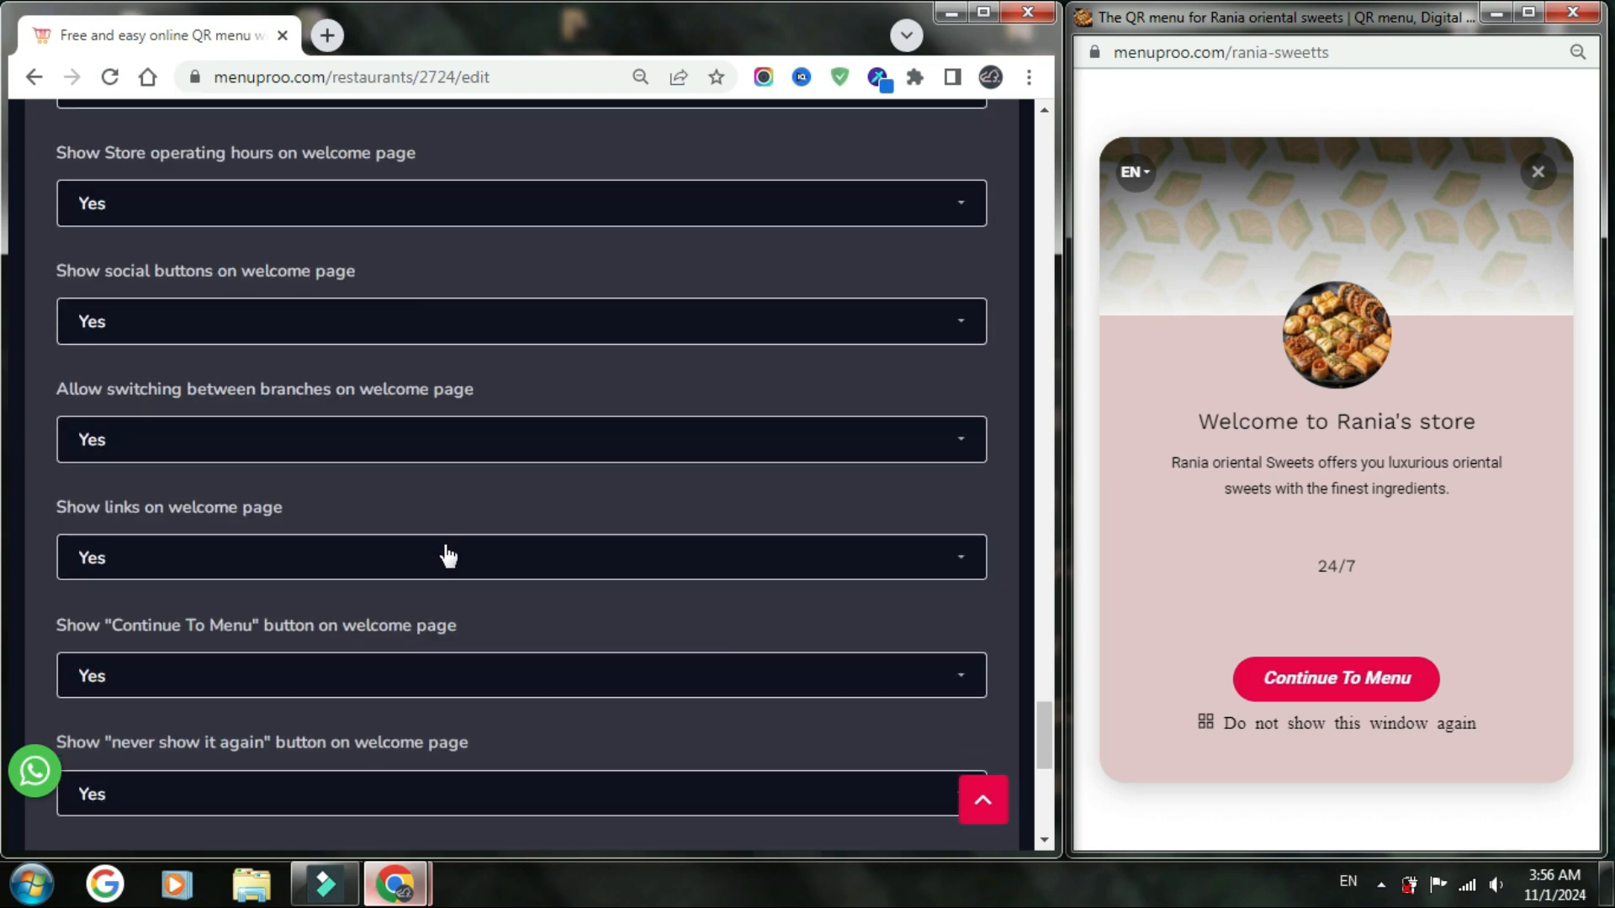
click(456, 328)
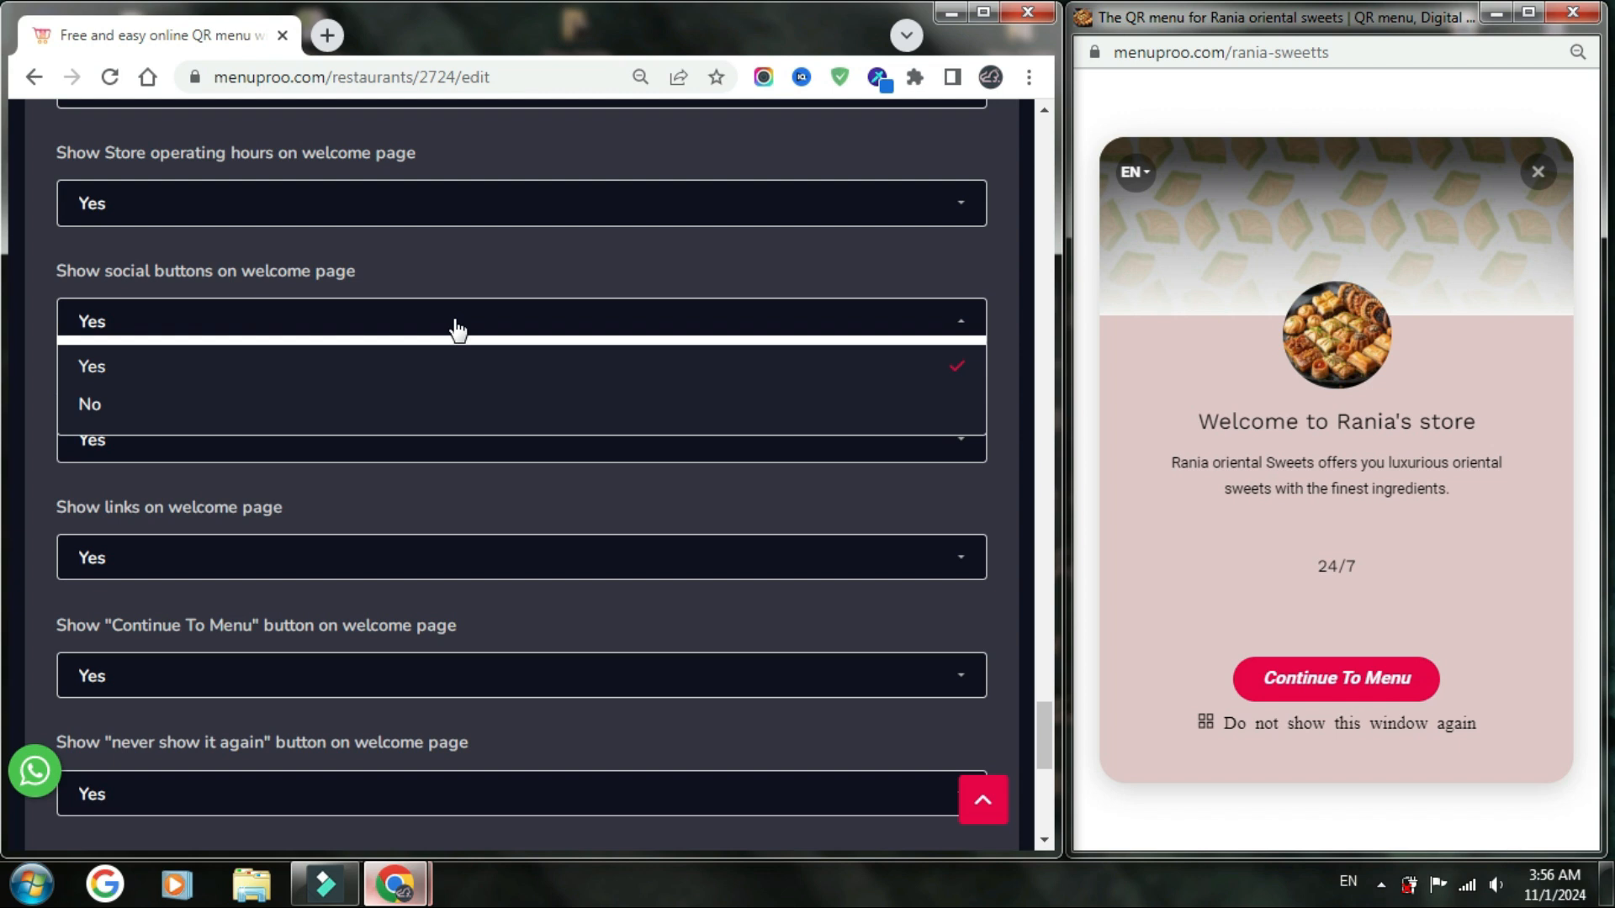
click(457, 328)
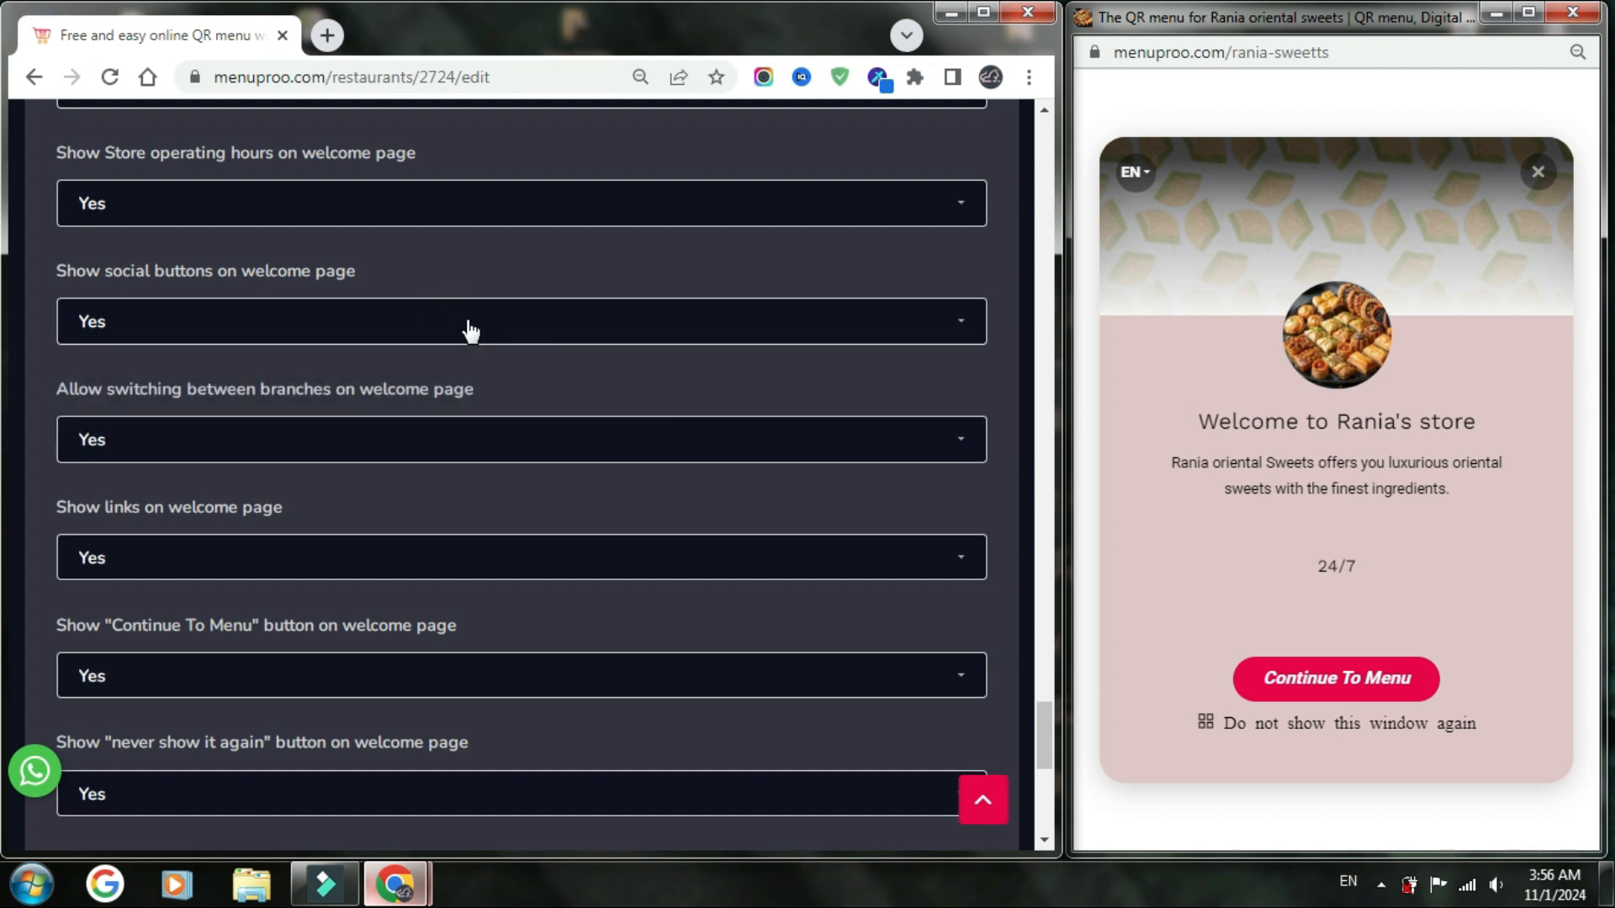
click(493, 450)
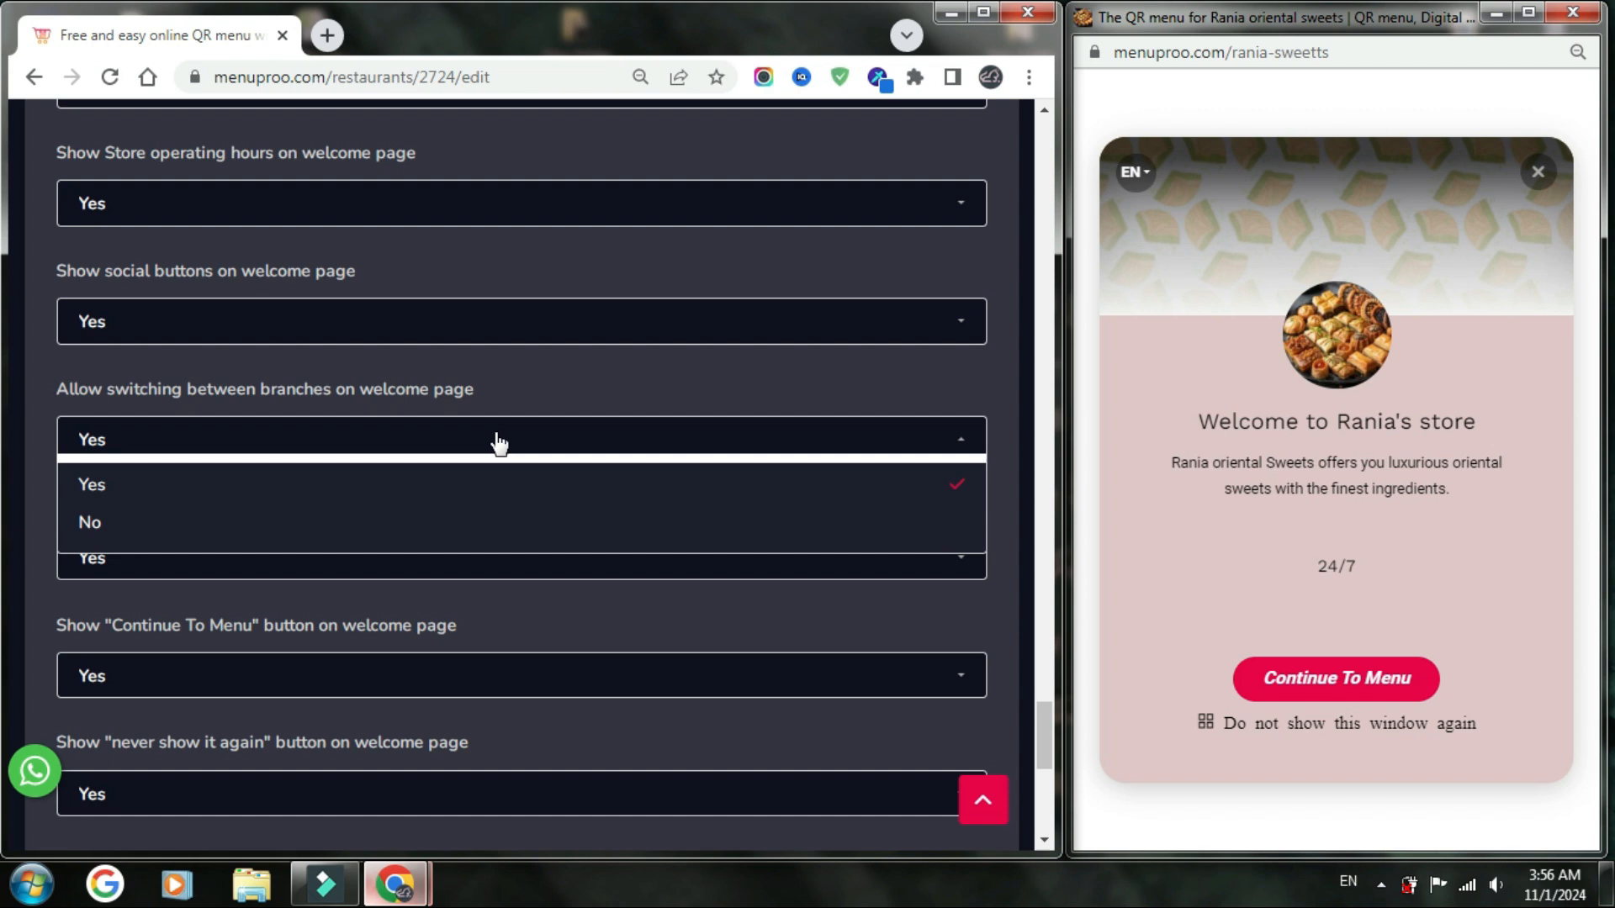
click(498, 439)
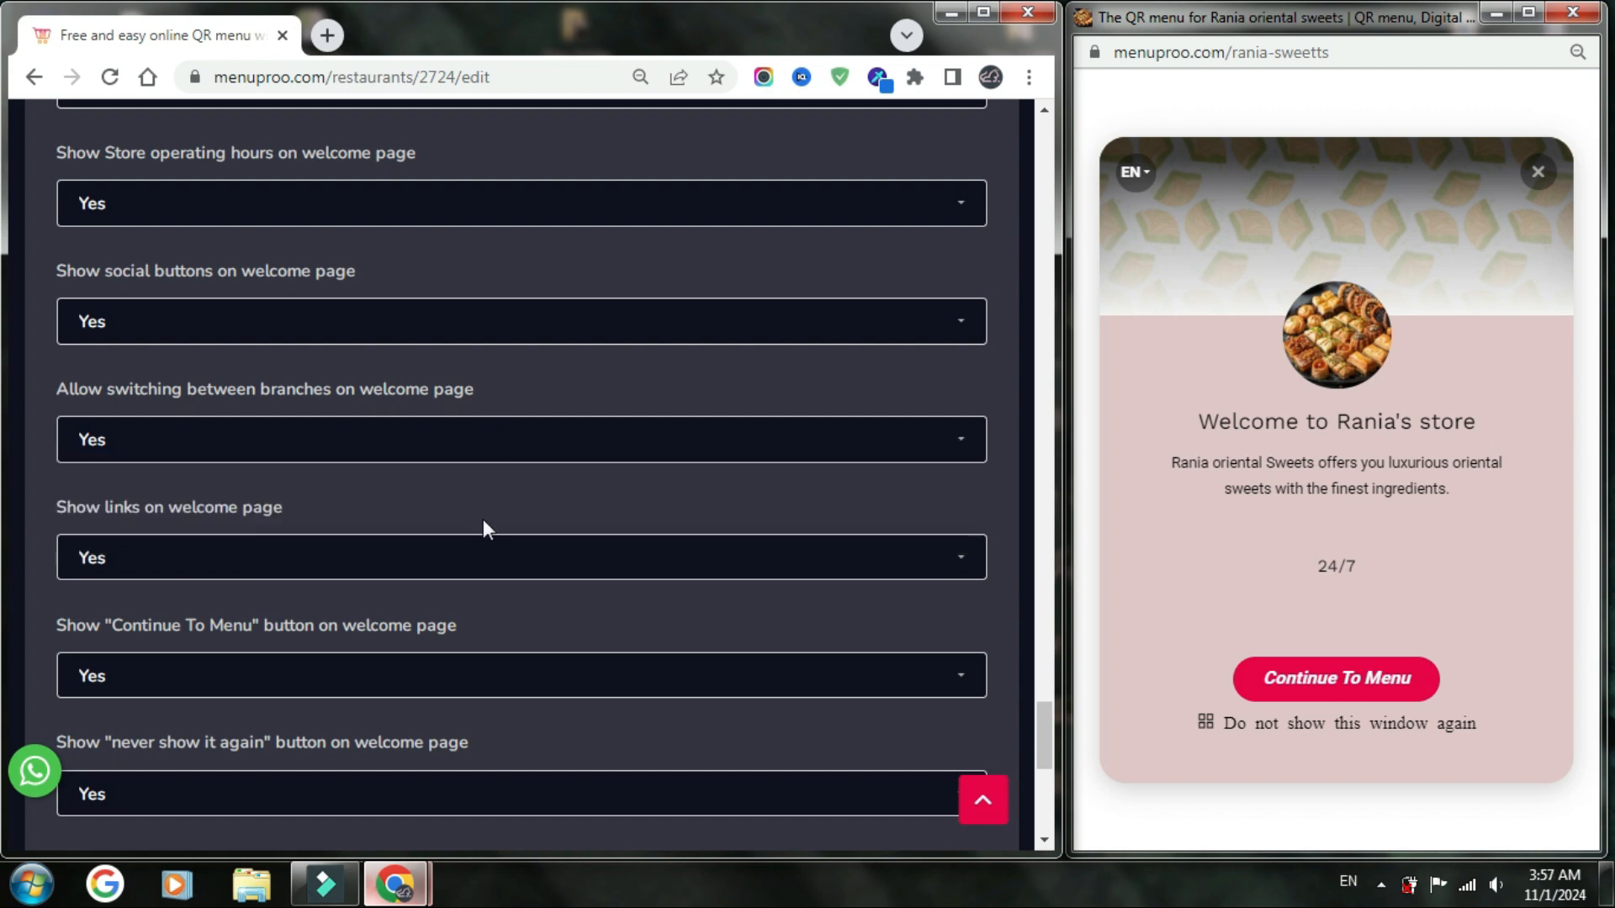
click(328, 551)
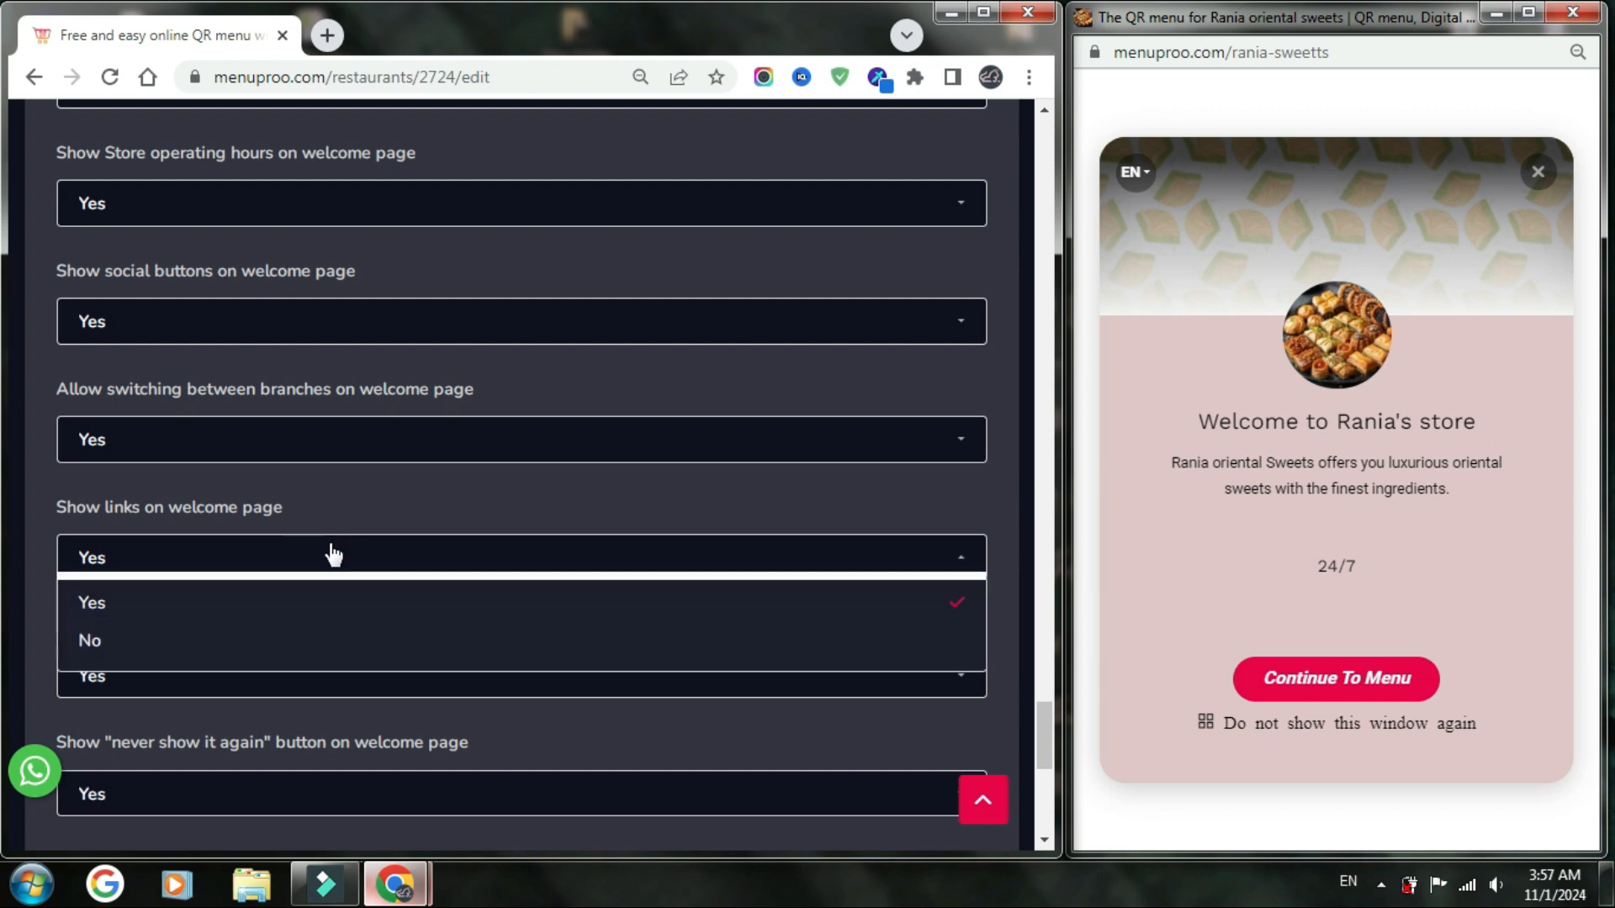
click(343, 514)
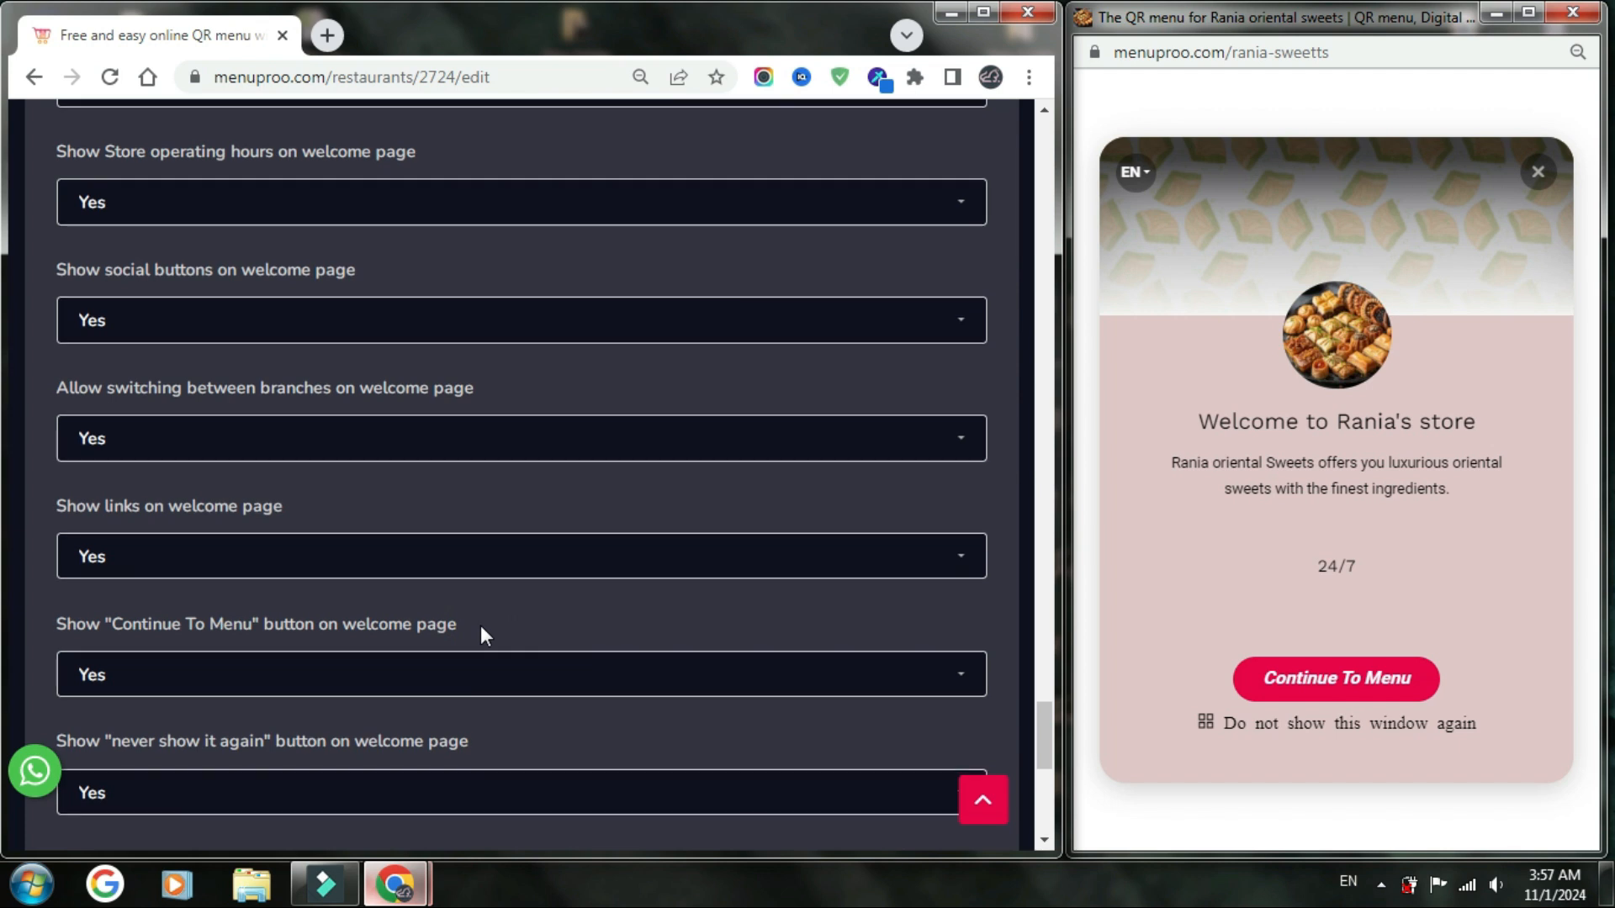
scroll(481, 624, down, 5)
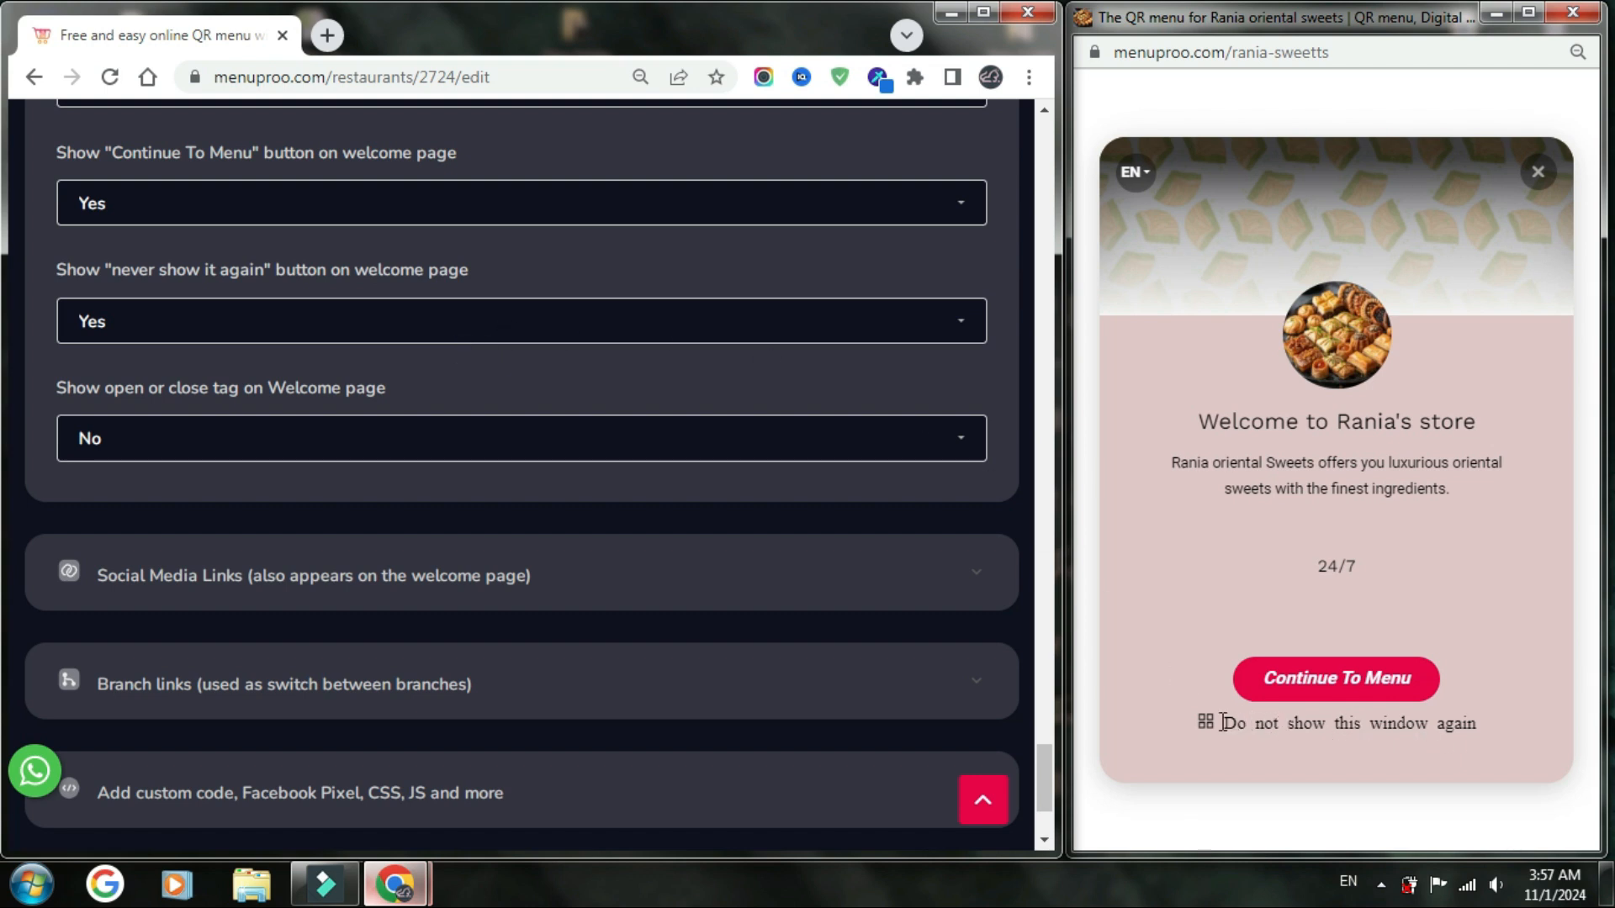
click(502, 324)
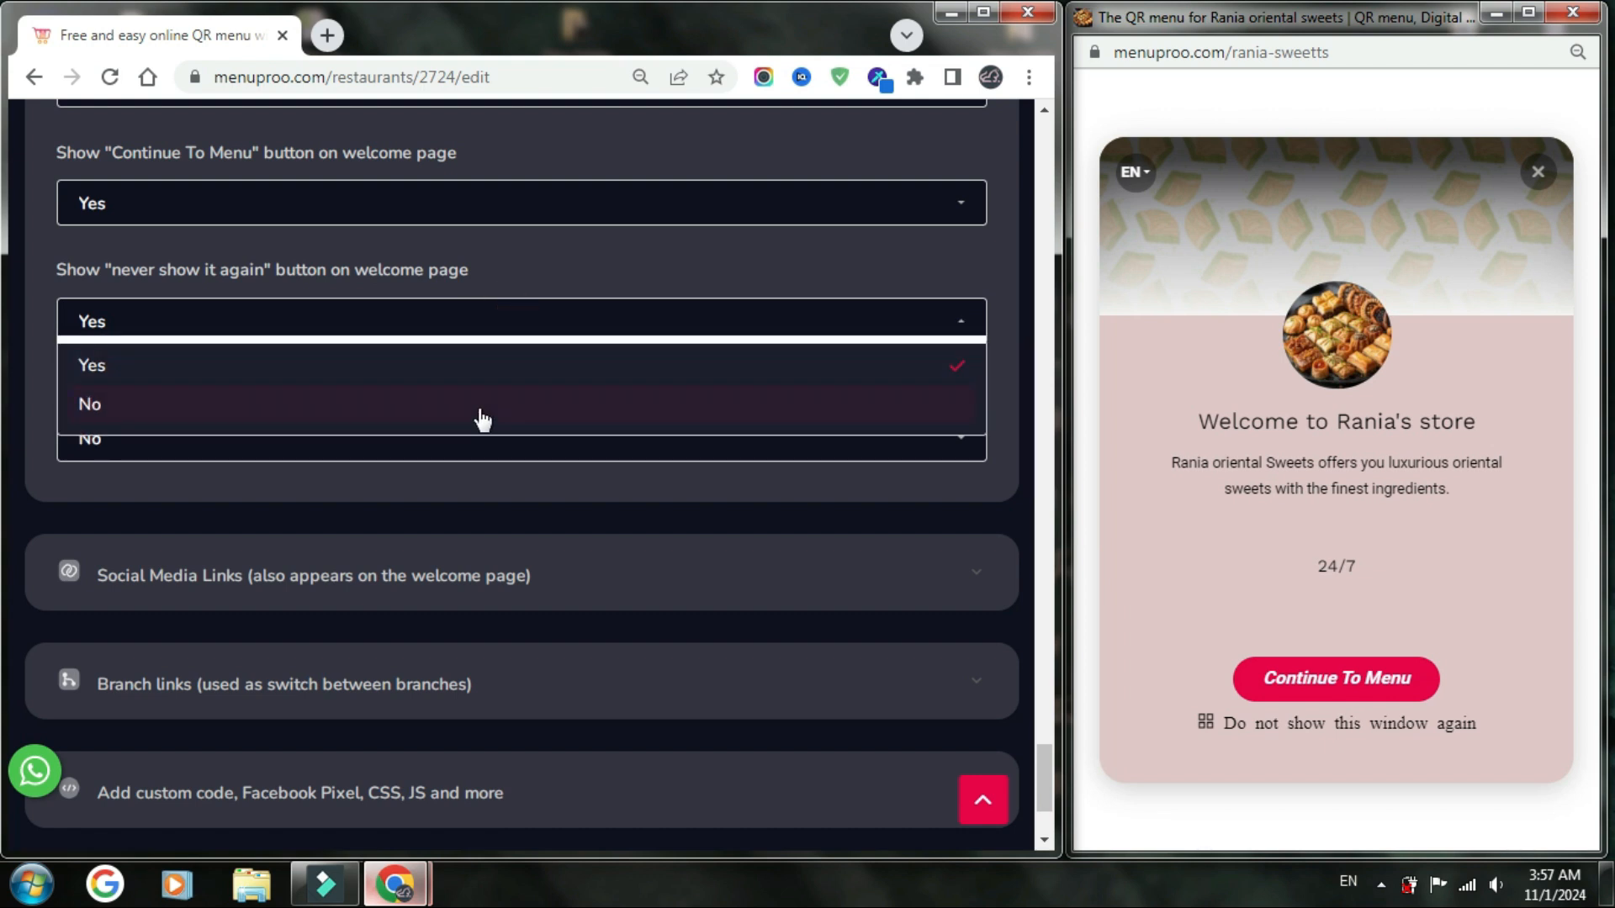
click(507, 294)
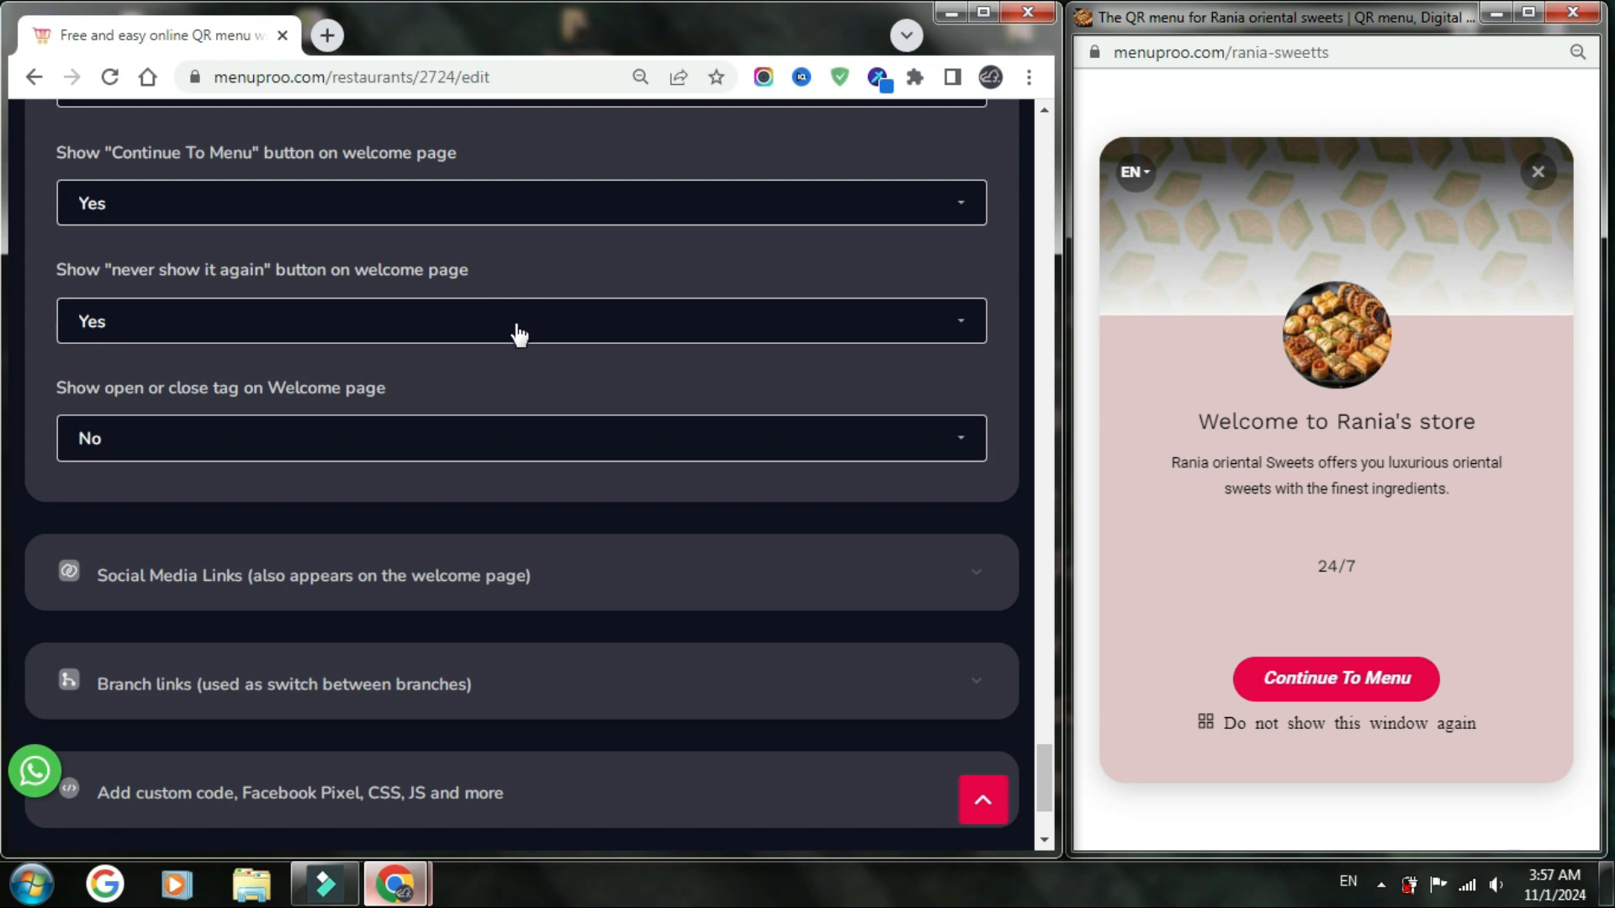
- Set the open or close tag on the welcome page to Yes and save the restaurant
click(318, 440)
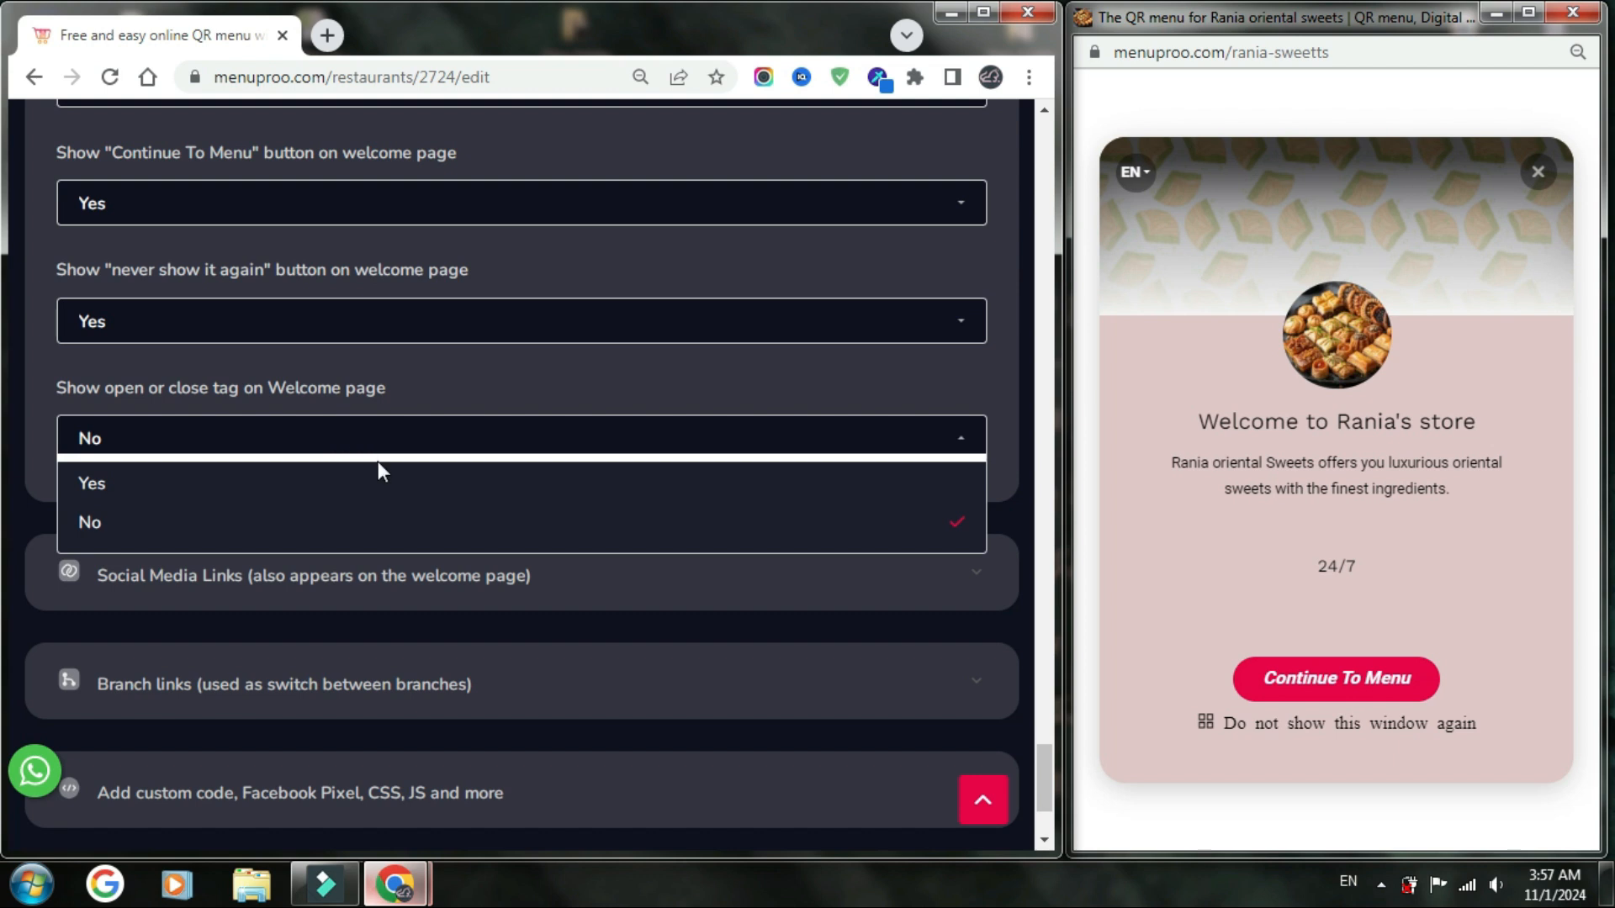
click(387, 484)
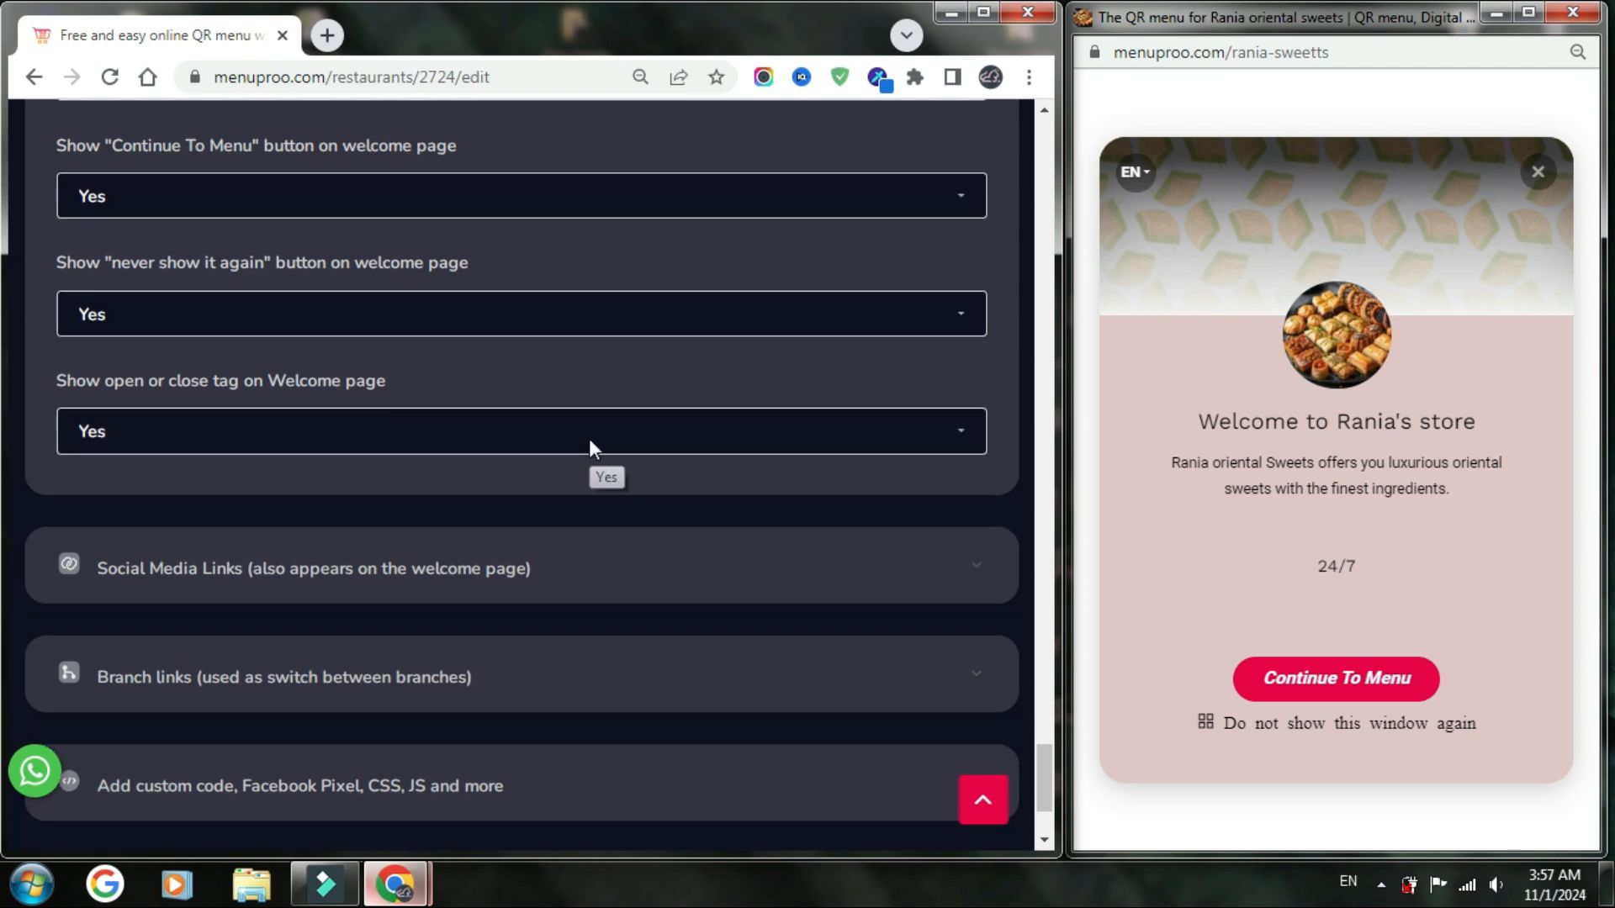
scroll(591, 451, down, 3)
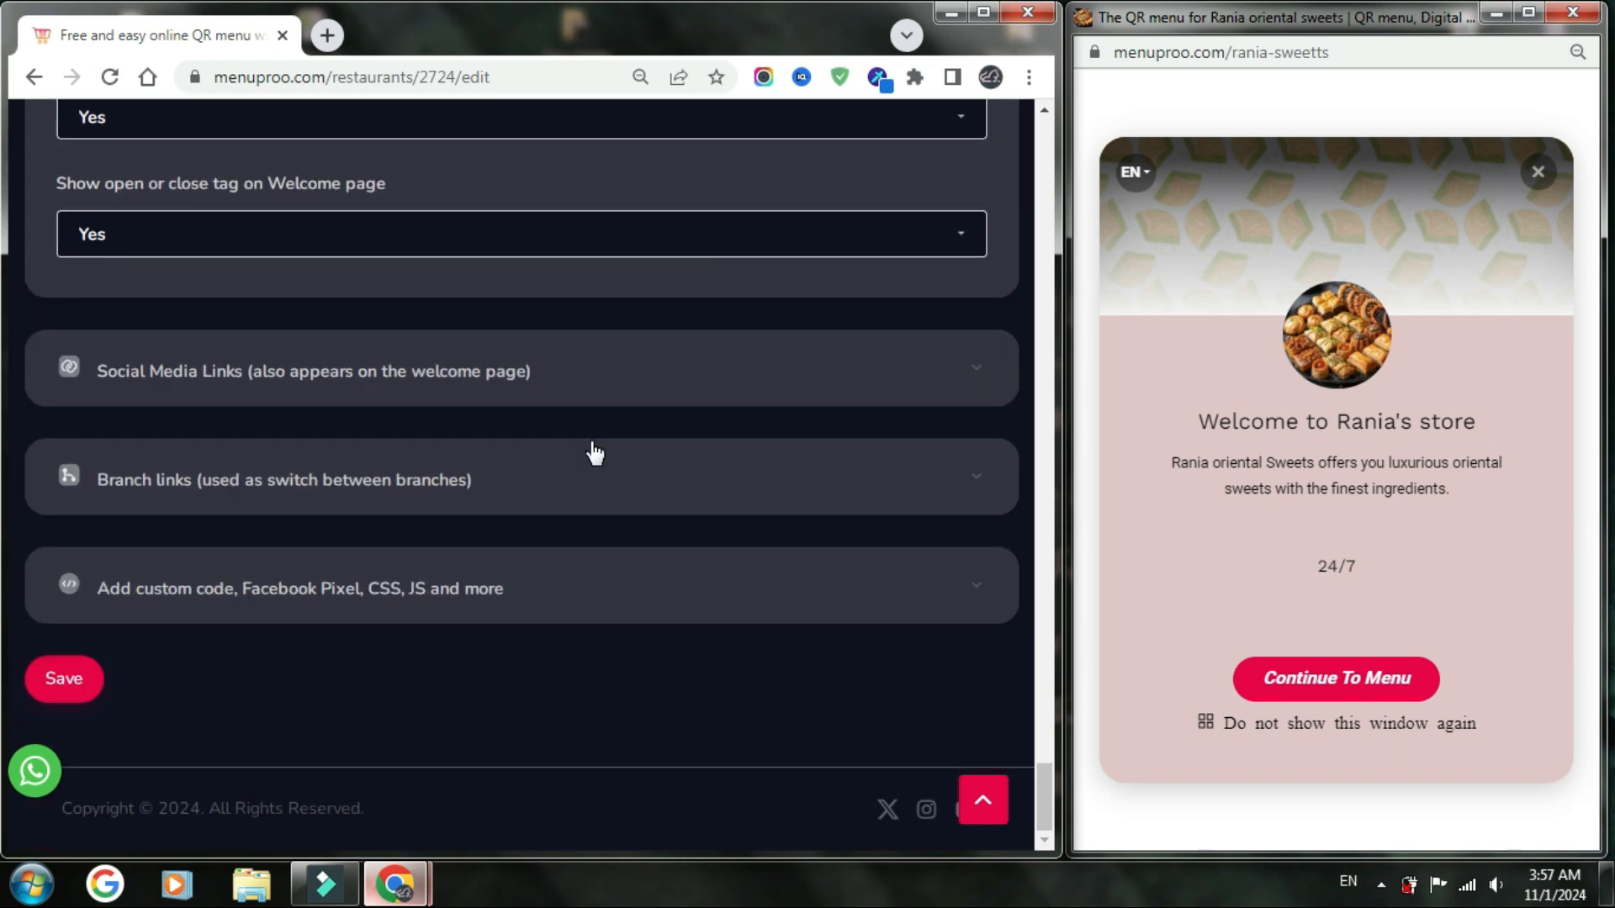
click(57, 679)
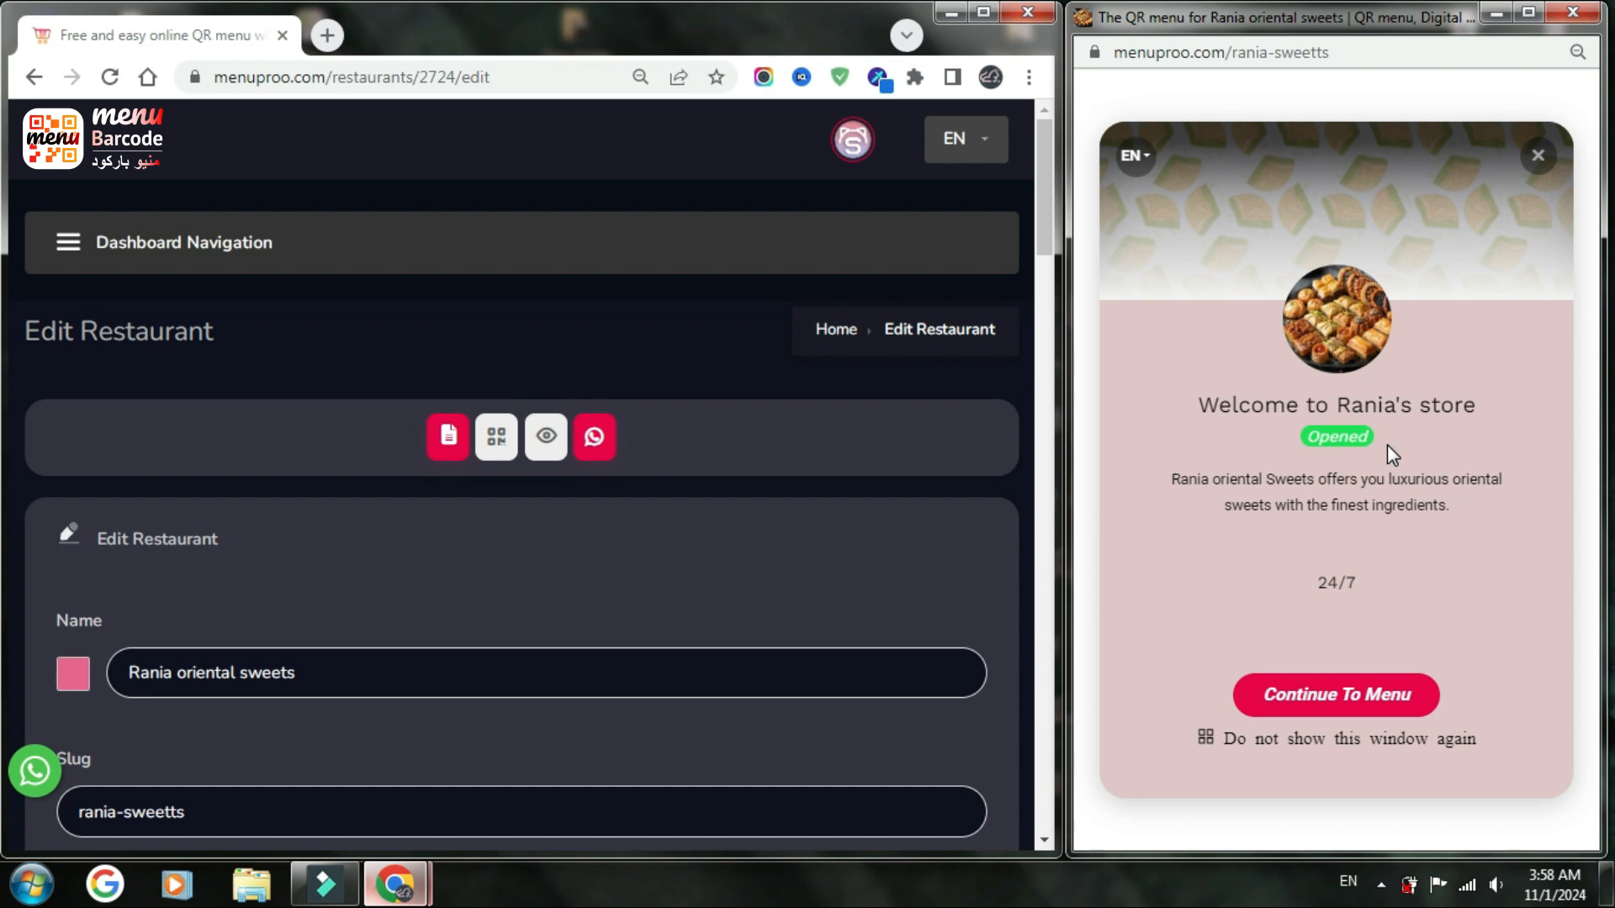
- Continue from the previewed welcome page to the restaurant's menu
click(1397, 694)
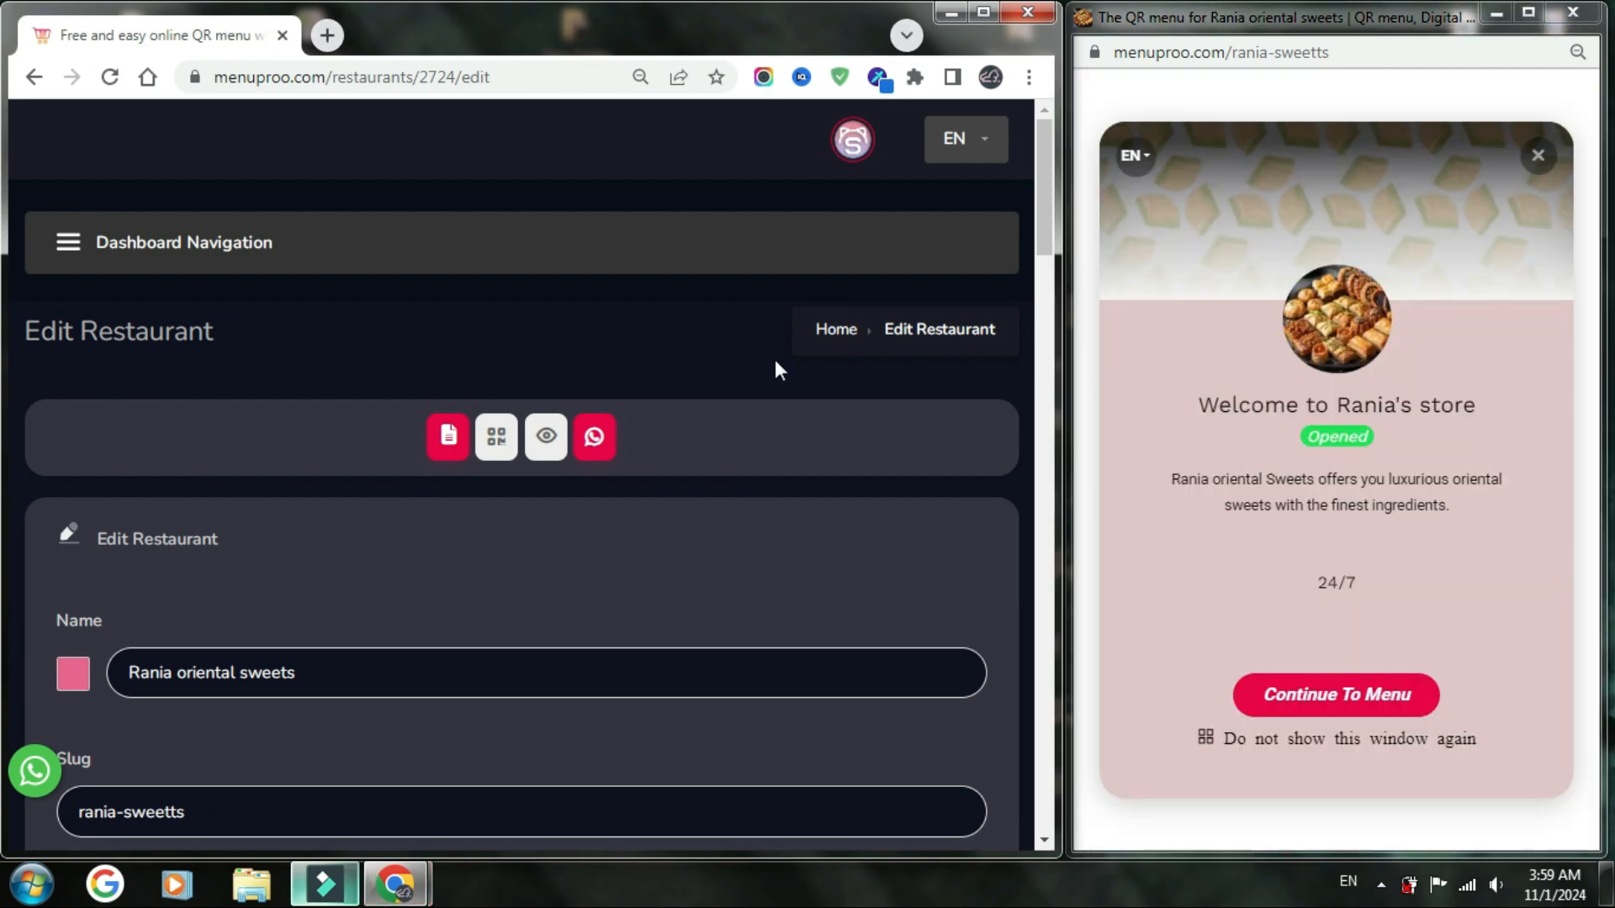
scroll(775, 360, down, 12)
scroll(774, 360, down, 15)
click(597, 371)
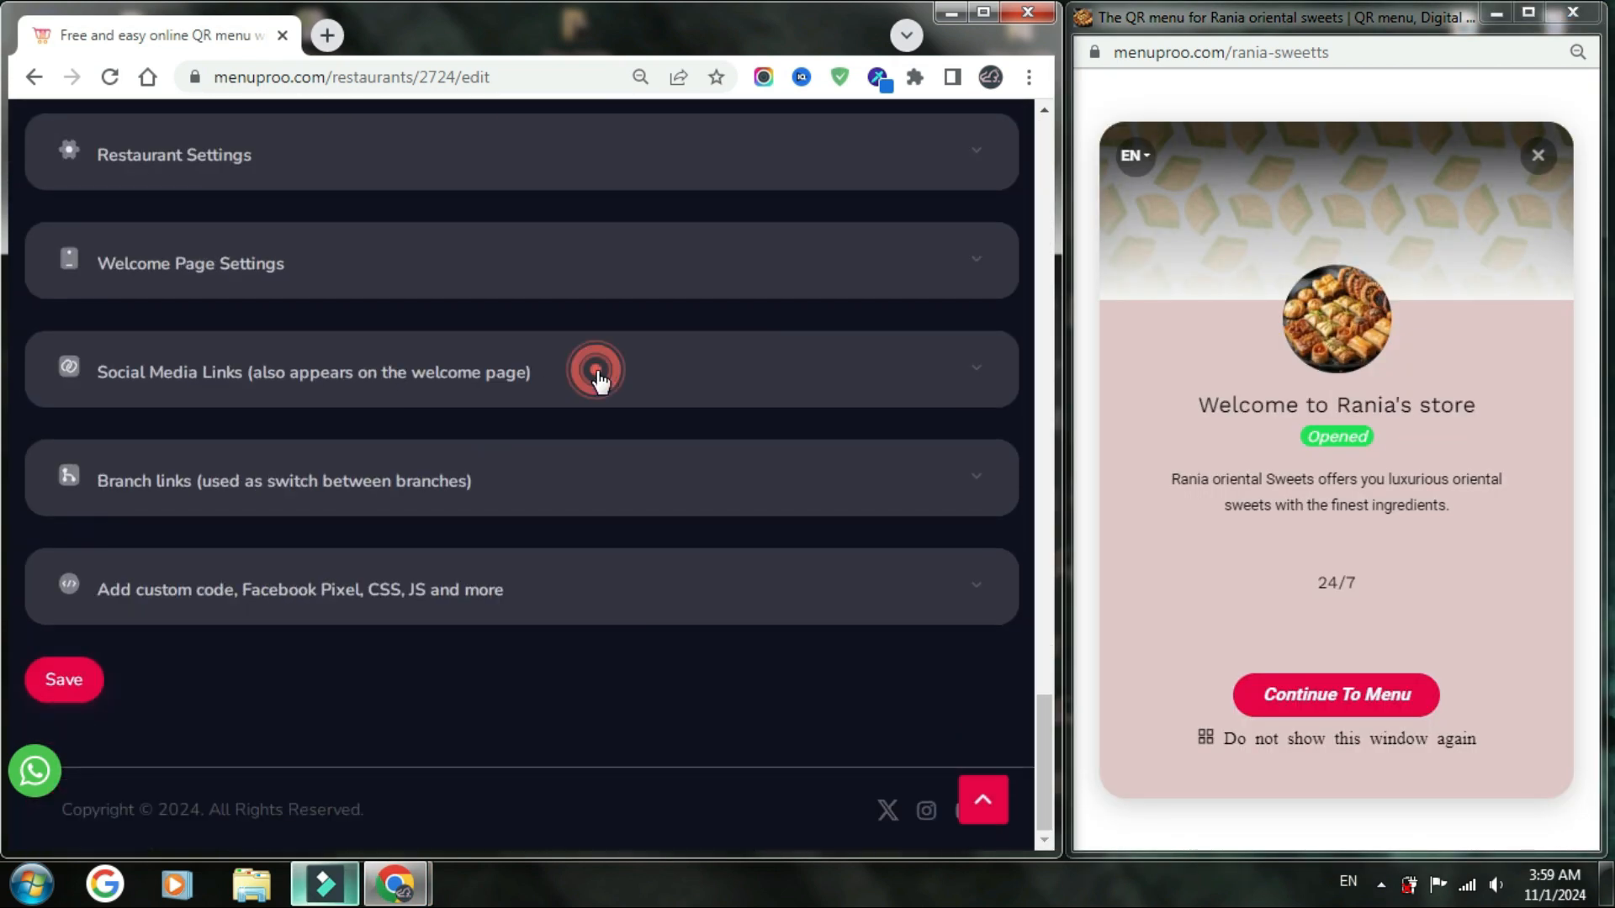
scroll(717, 362, down, 3)
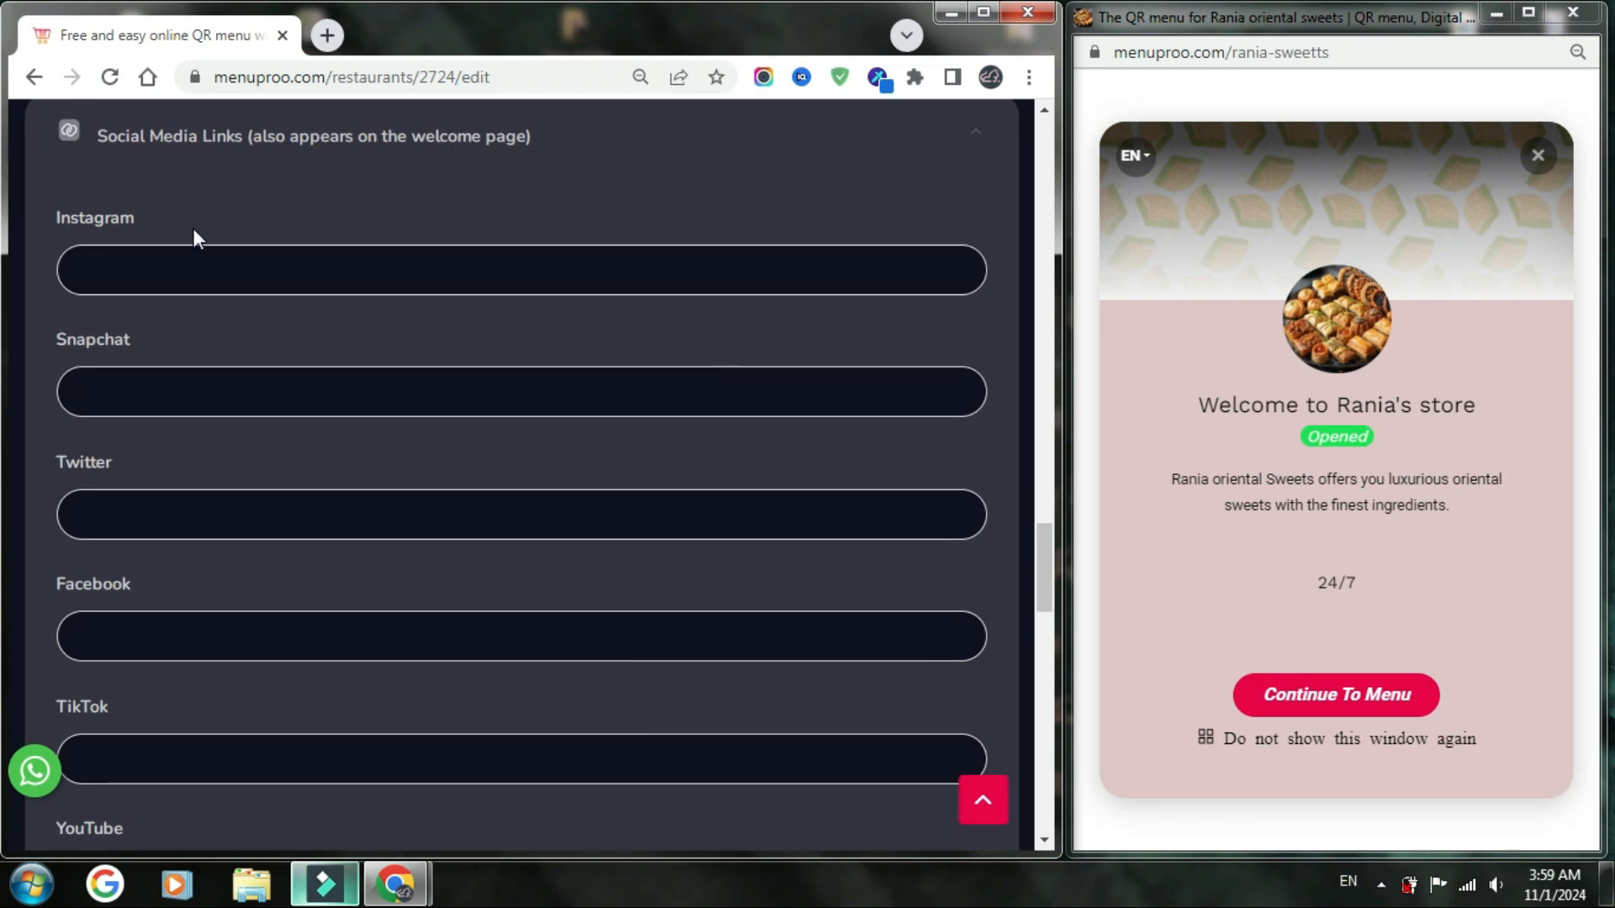
scroll(148, 471, down, 2)
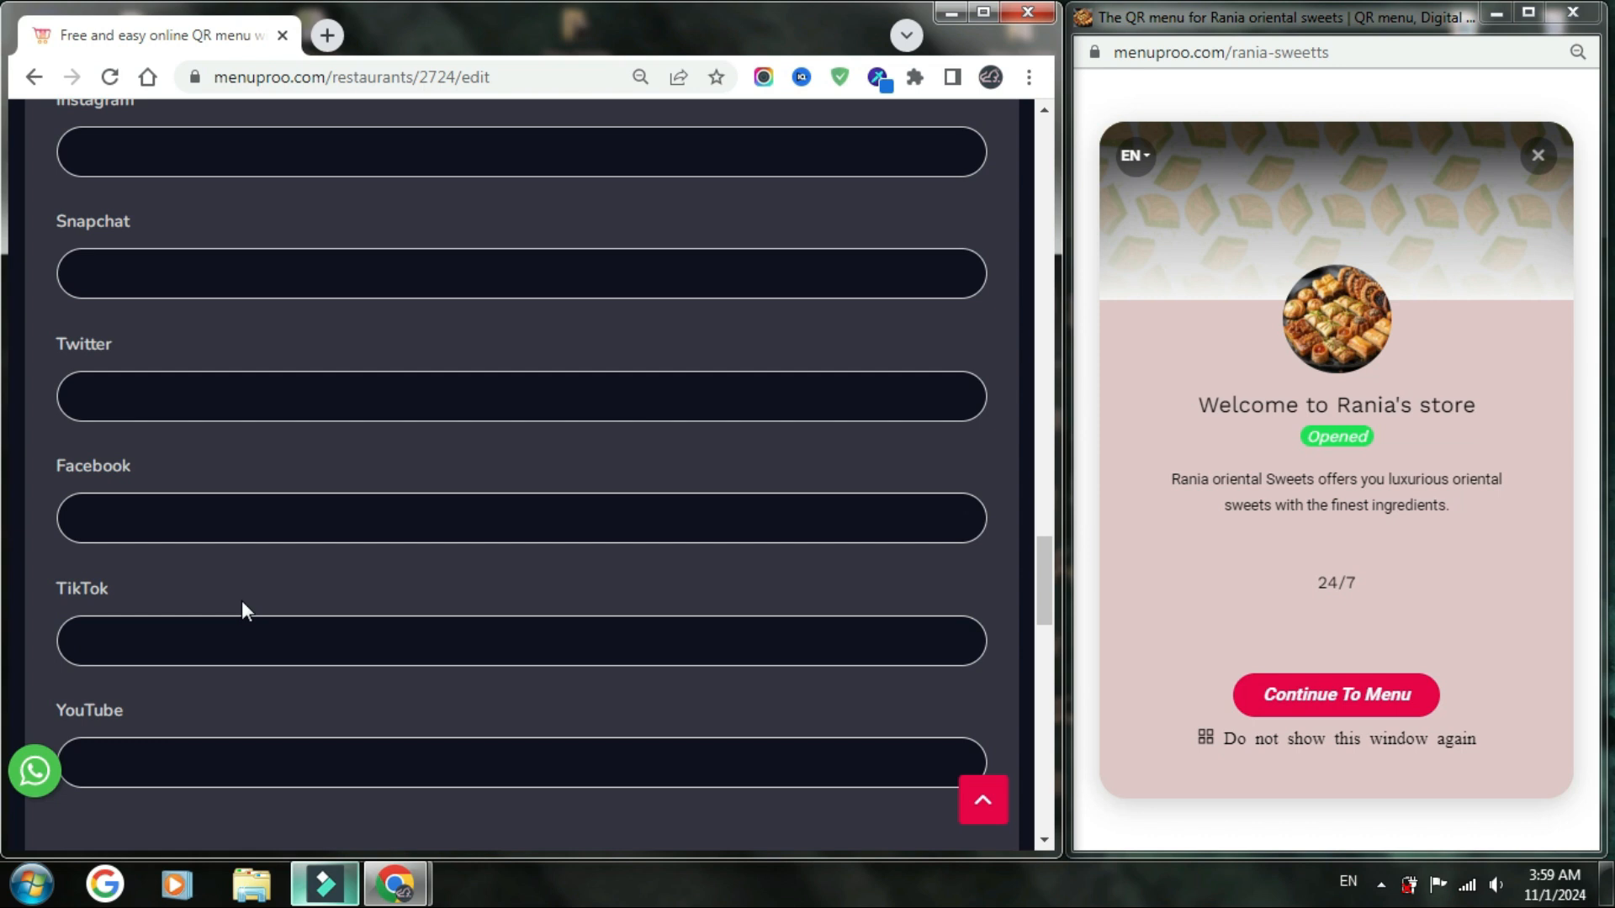
scroll(241, 601, up, 2)
click(332, 266)
text(https://www.instagram.com/lia.tutorials/)
click(366, 519)
text(https://twitter.com/)
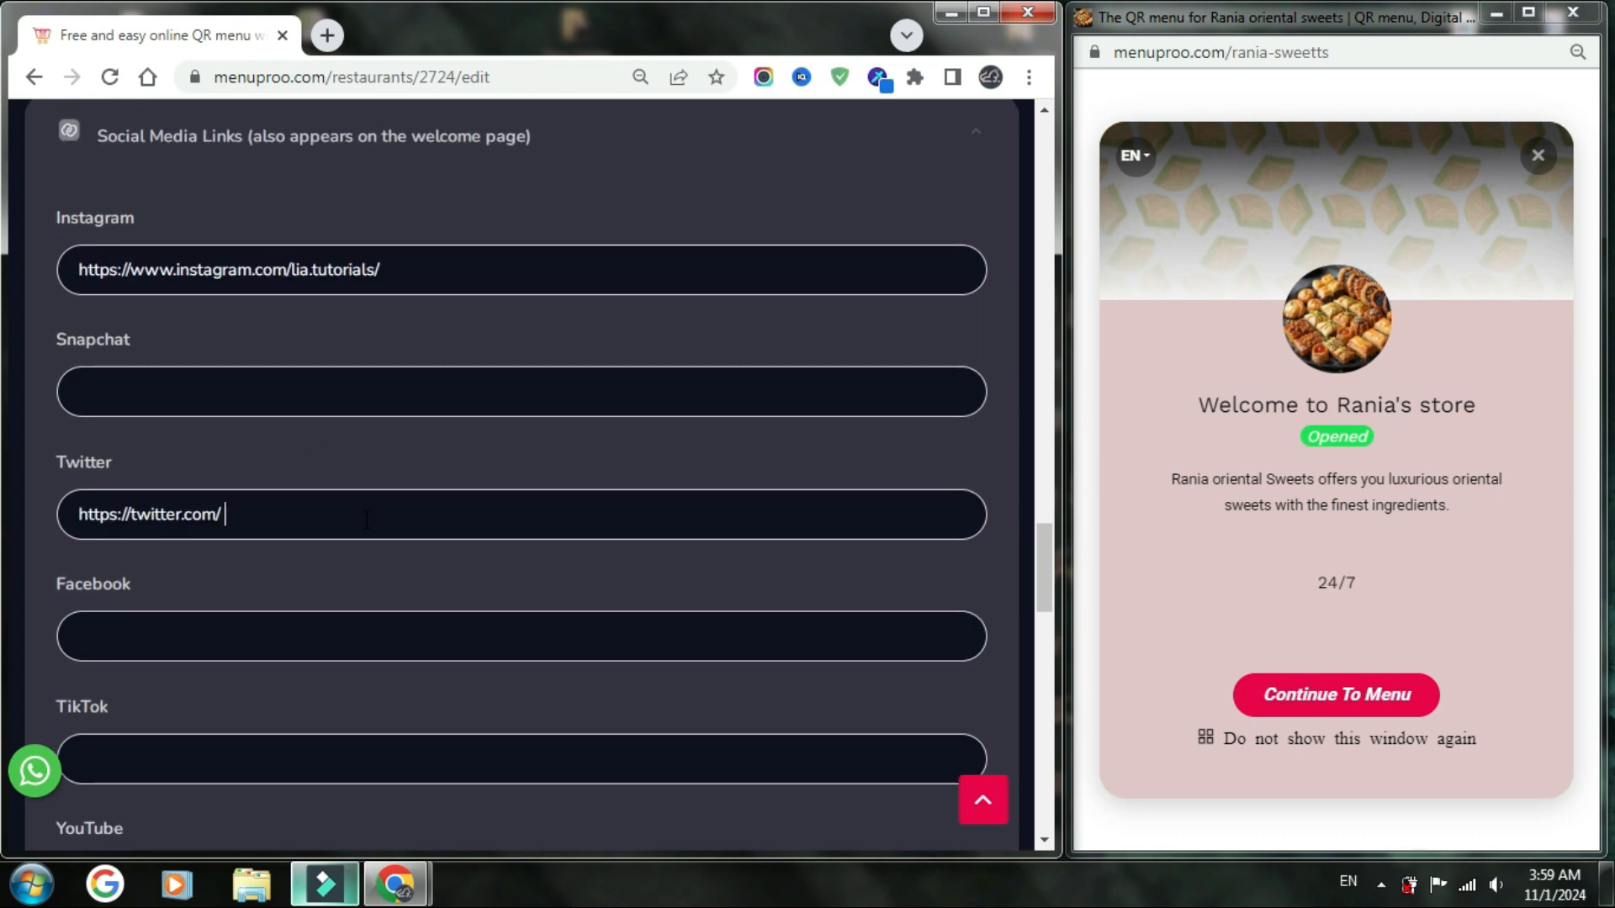
scroll(366, 519, down, 4)
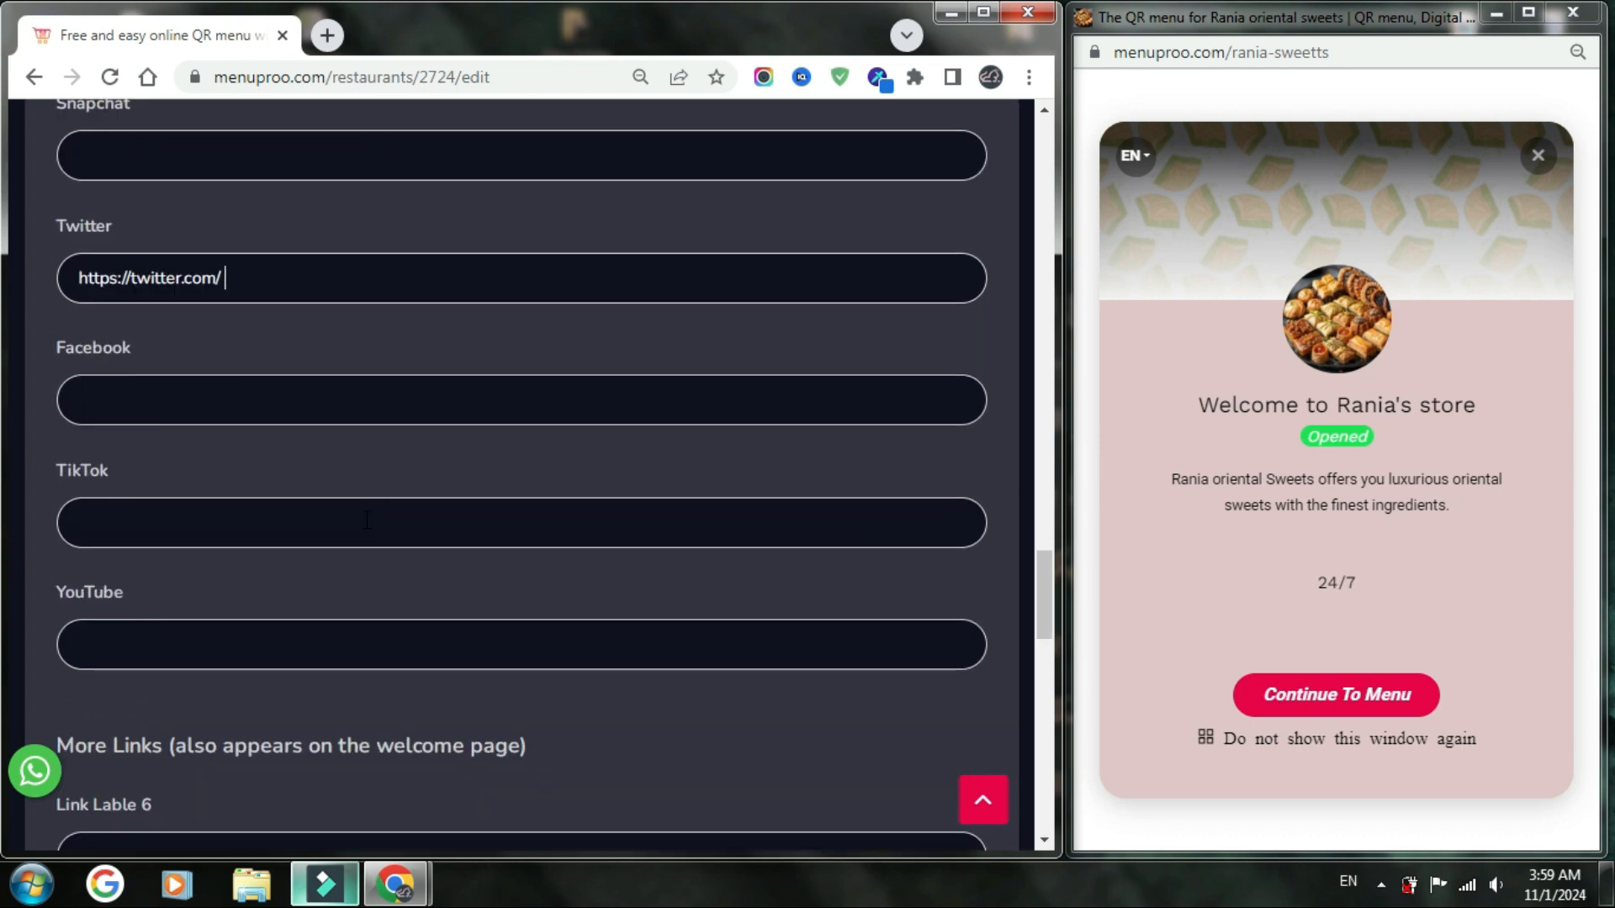
click(361, 633)
text(https://www.youtube.com/@Lia.Tutorials/videos)
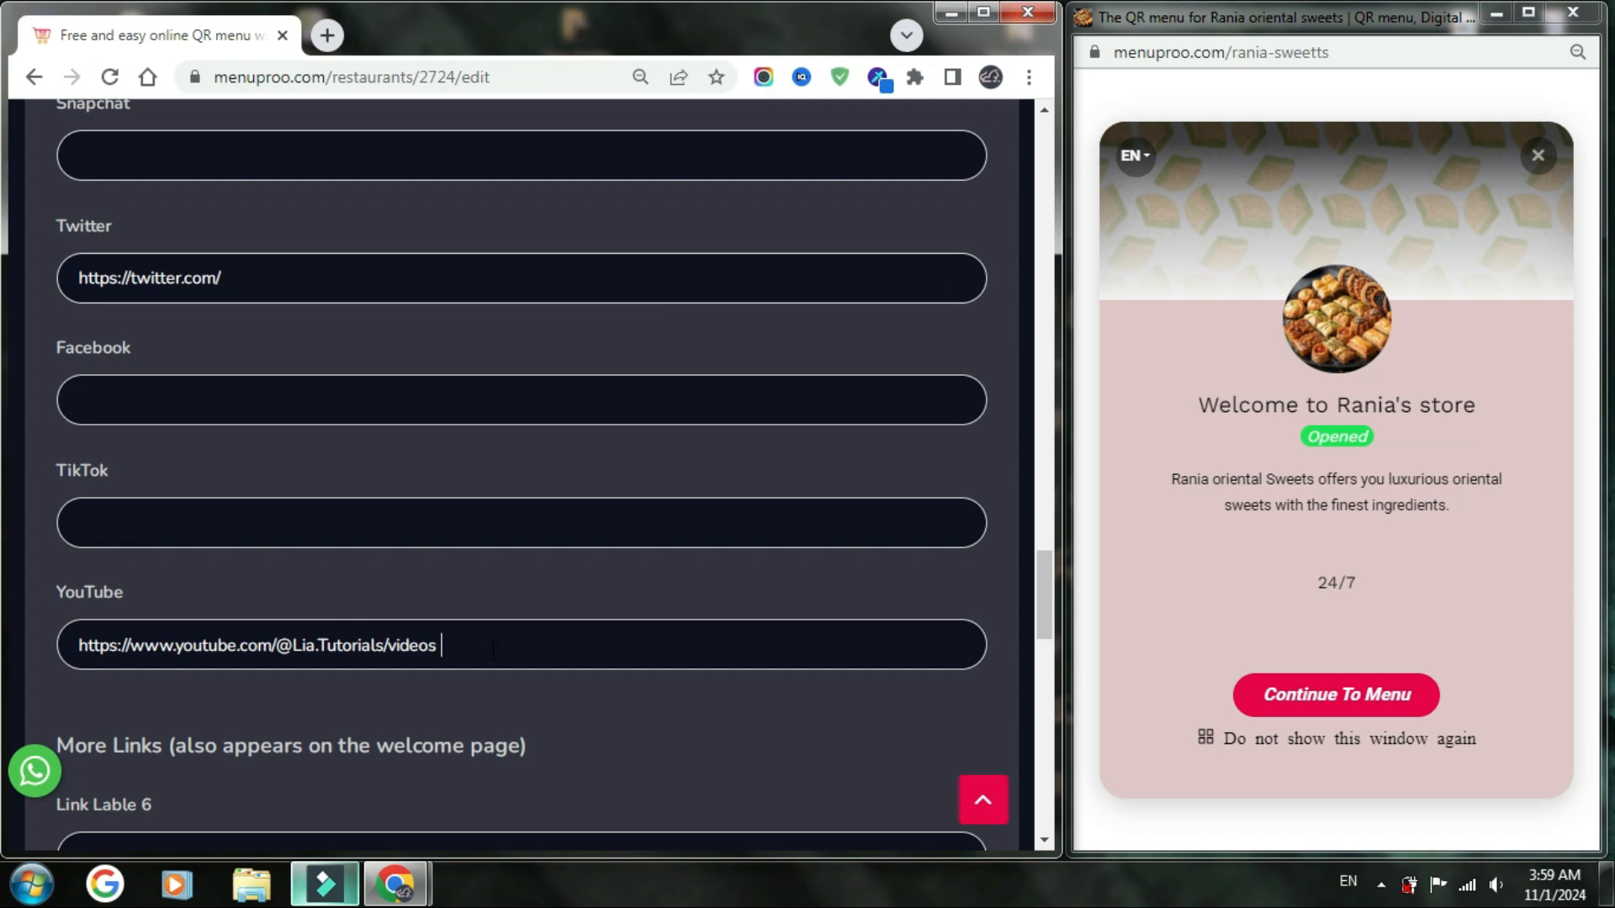
click(524, 603)
- Fill in link 6 with the label "Website" and the address smile1cute.com, and save the restaurant
scroll(552, 639, down, 5)
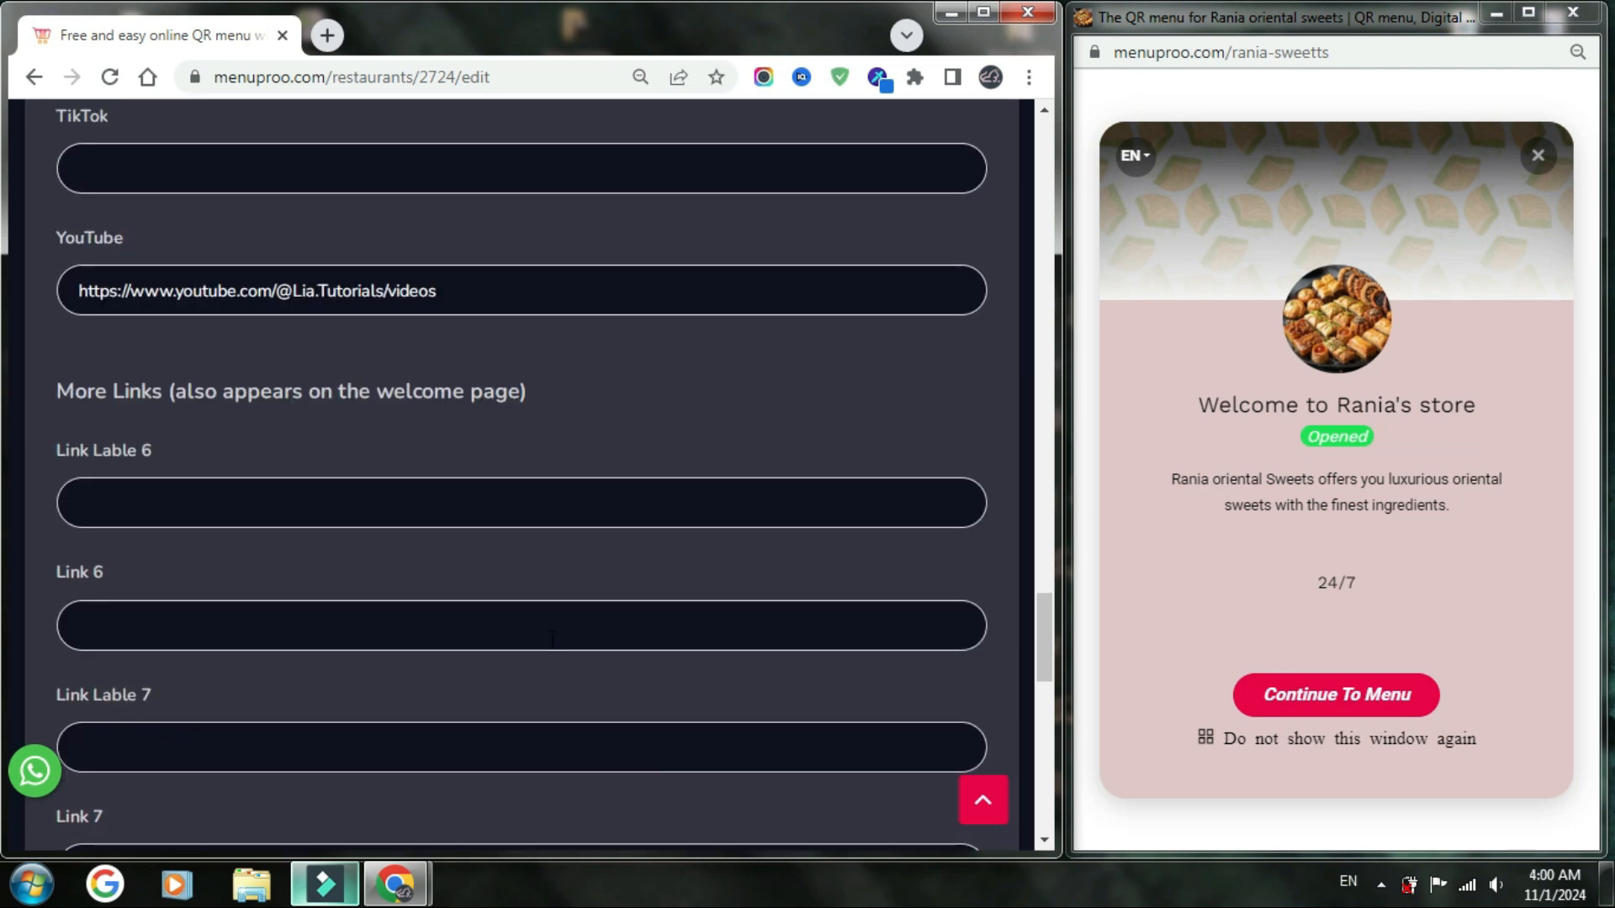
scroll(552, 639, down, 2)
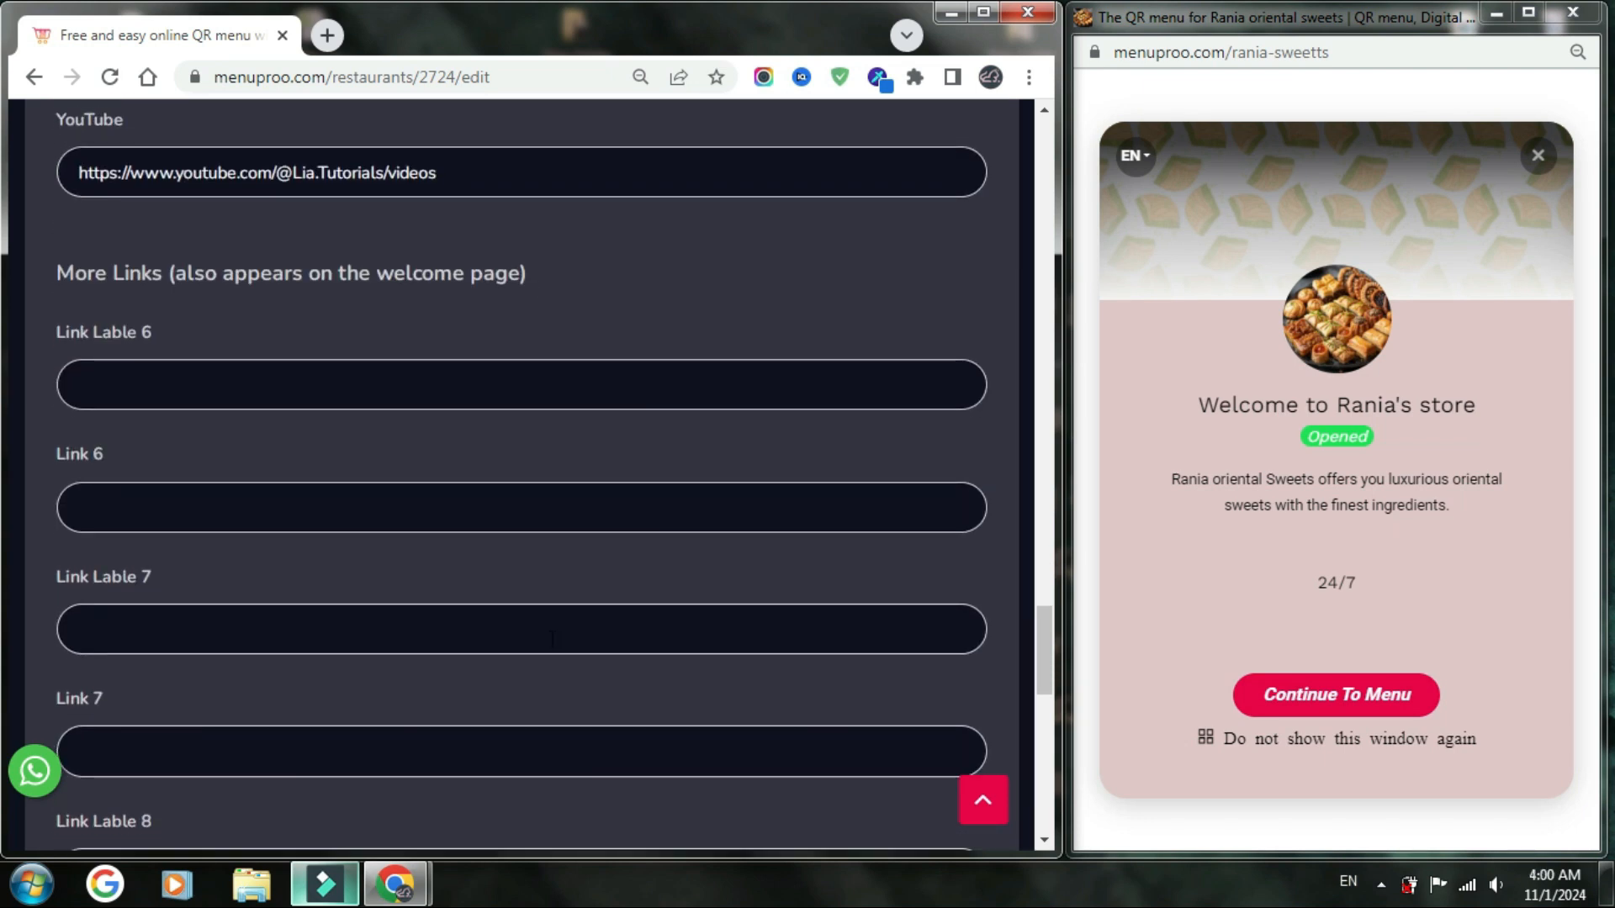
scroll(552, 639, down, 2)
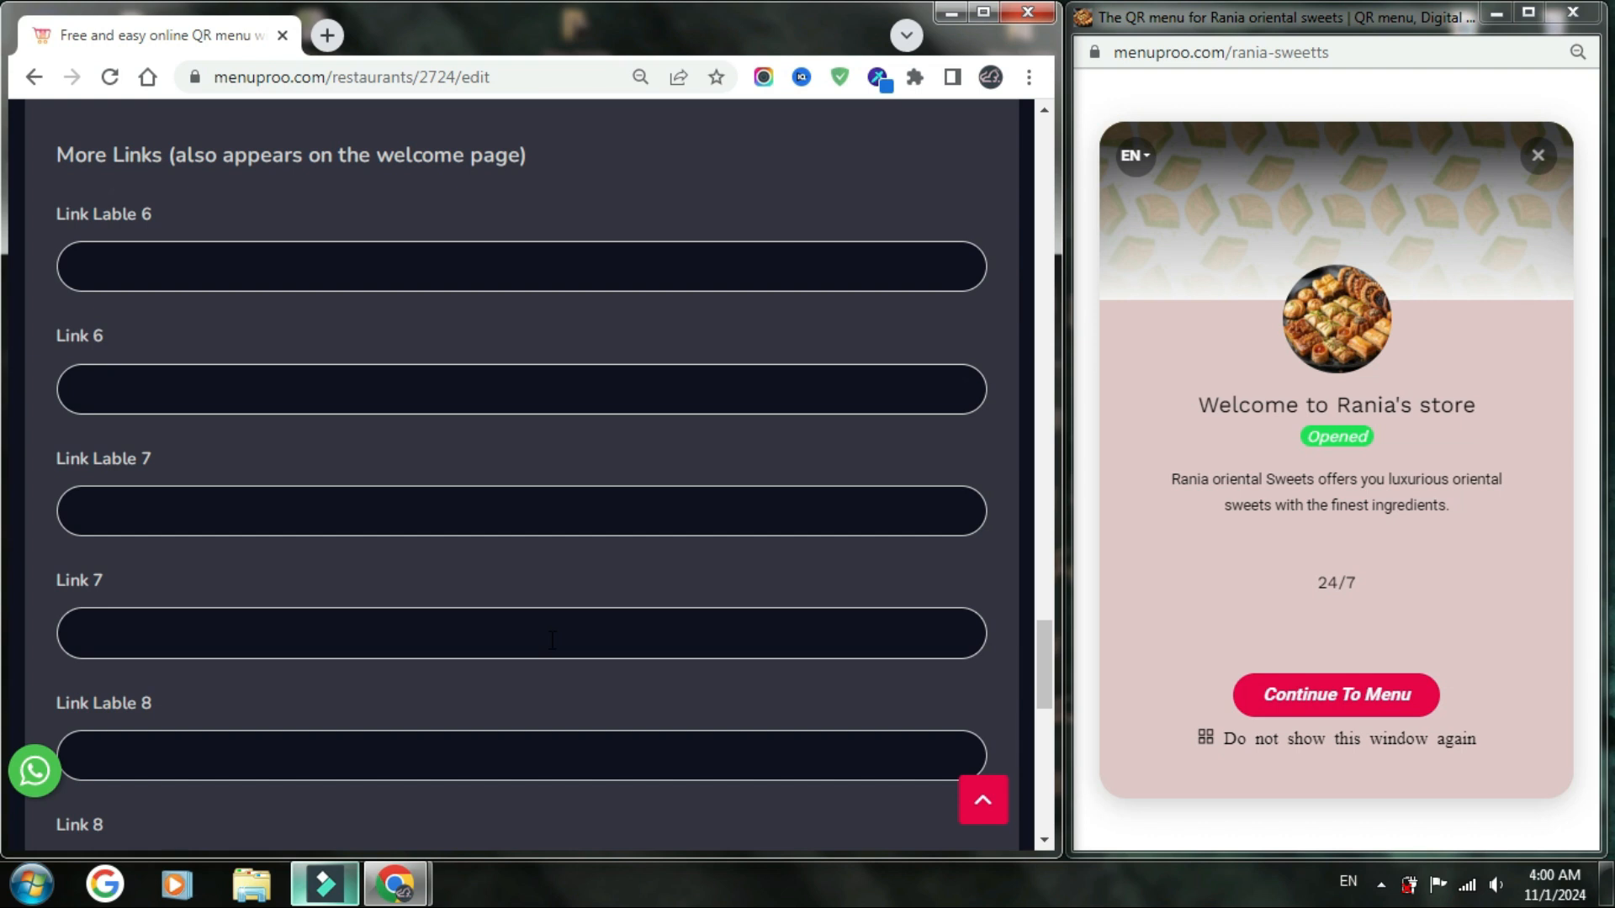
click(228, 260)
text(Website)
click(324, 384)
text(smile1cute.com)
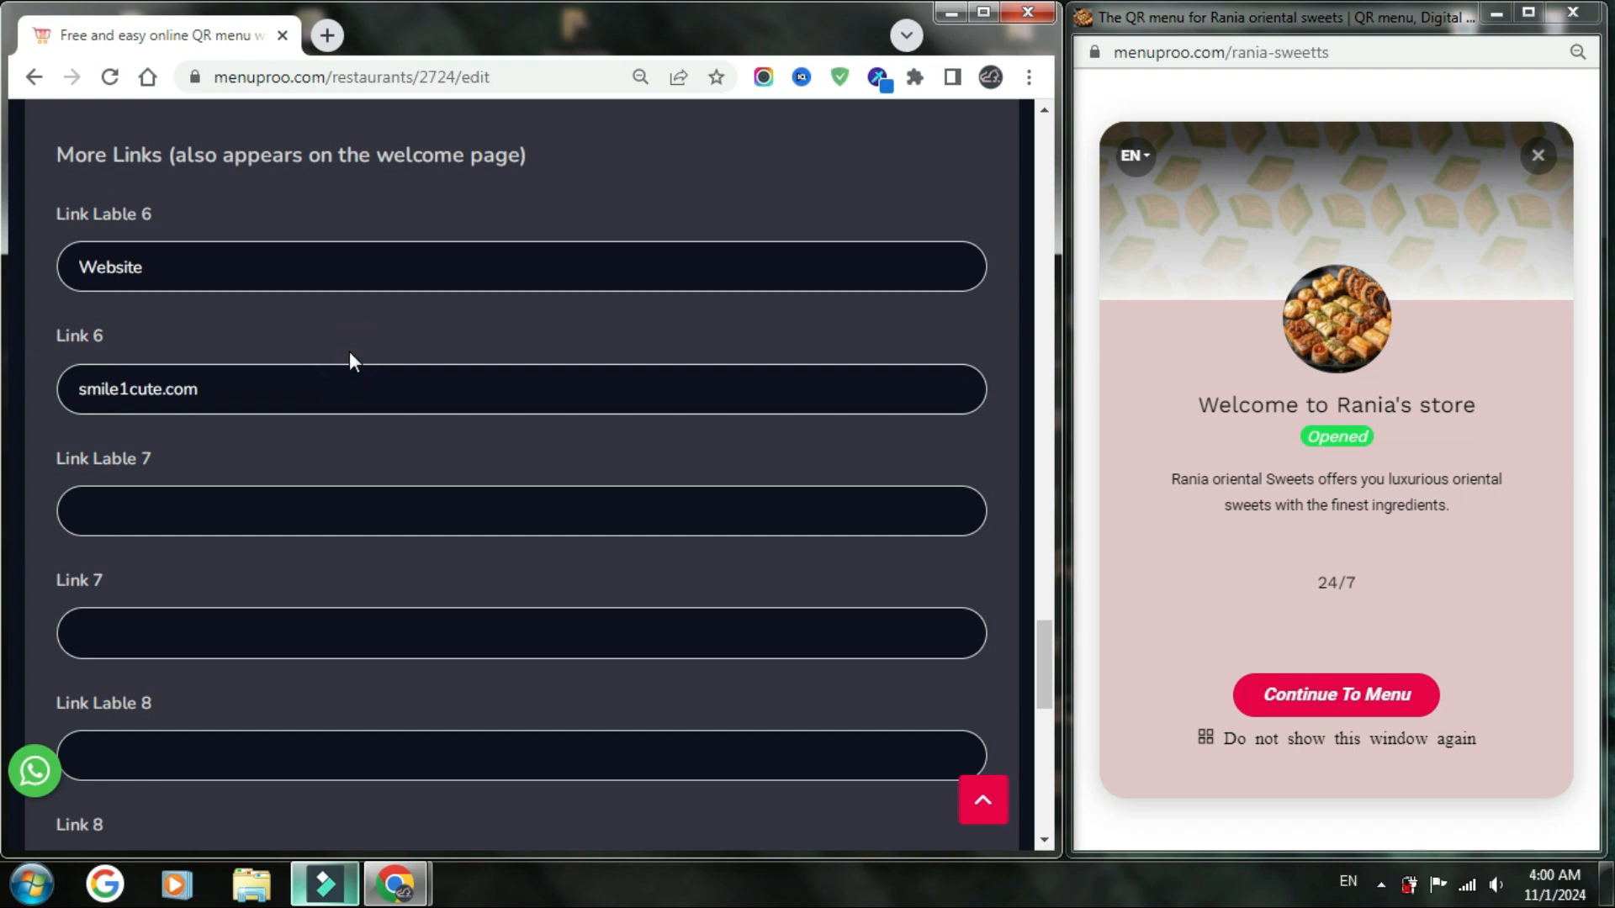
scroll(350, 361, down, 4)
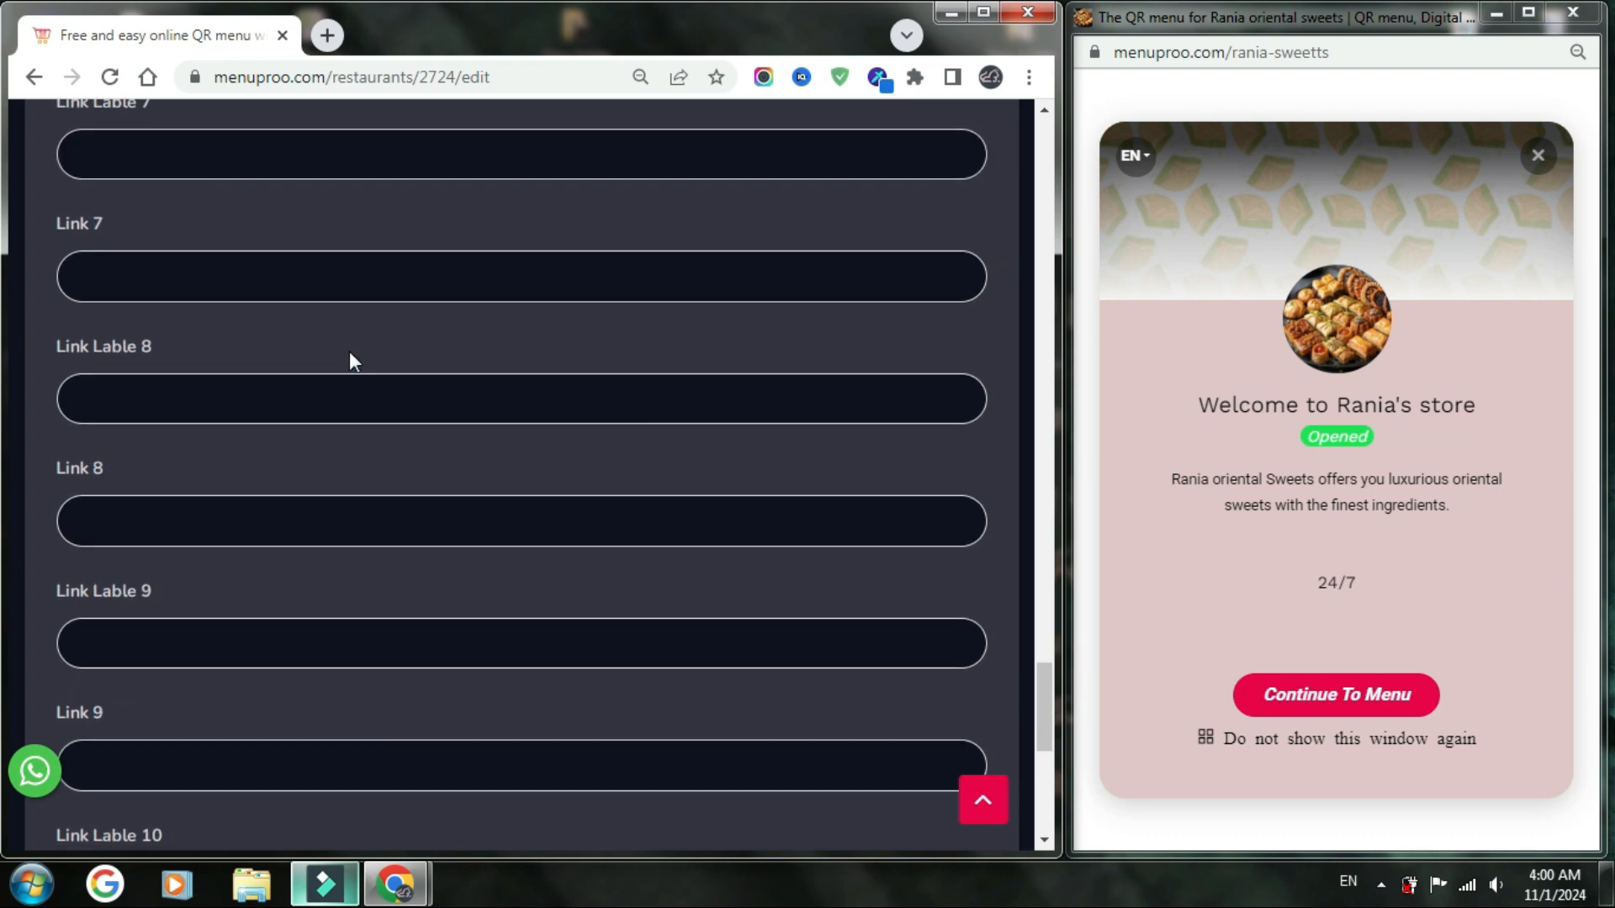
scroll(350, 358, down, 1)
scroll(350, 358, down, 1)
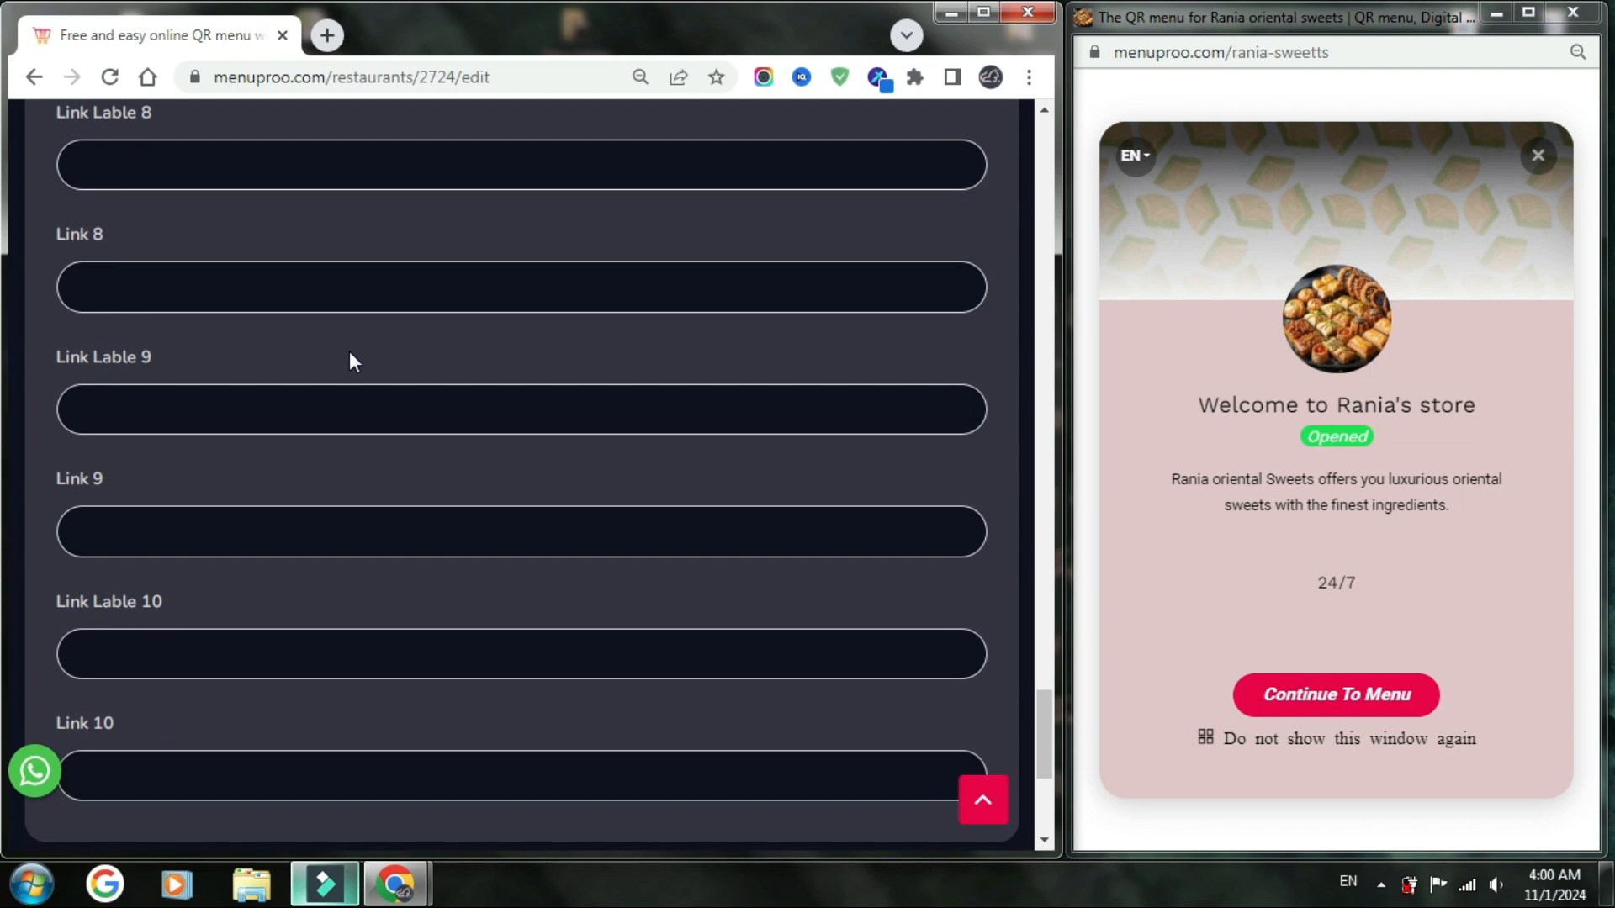
scroll(350, 362, down, 5)
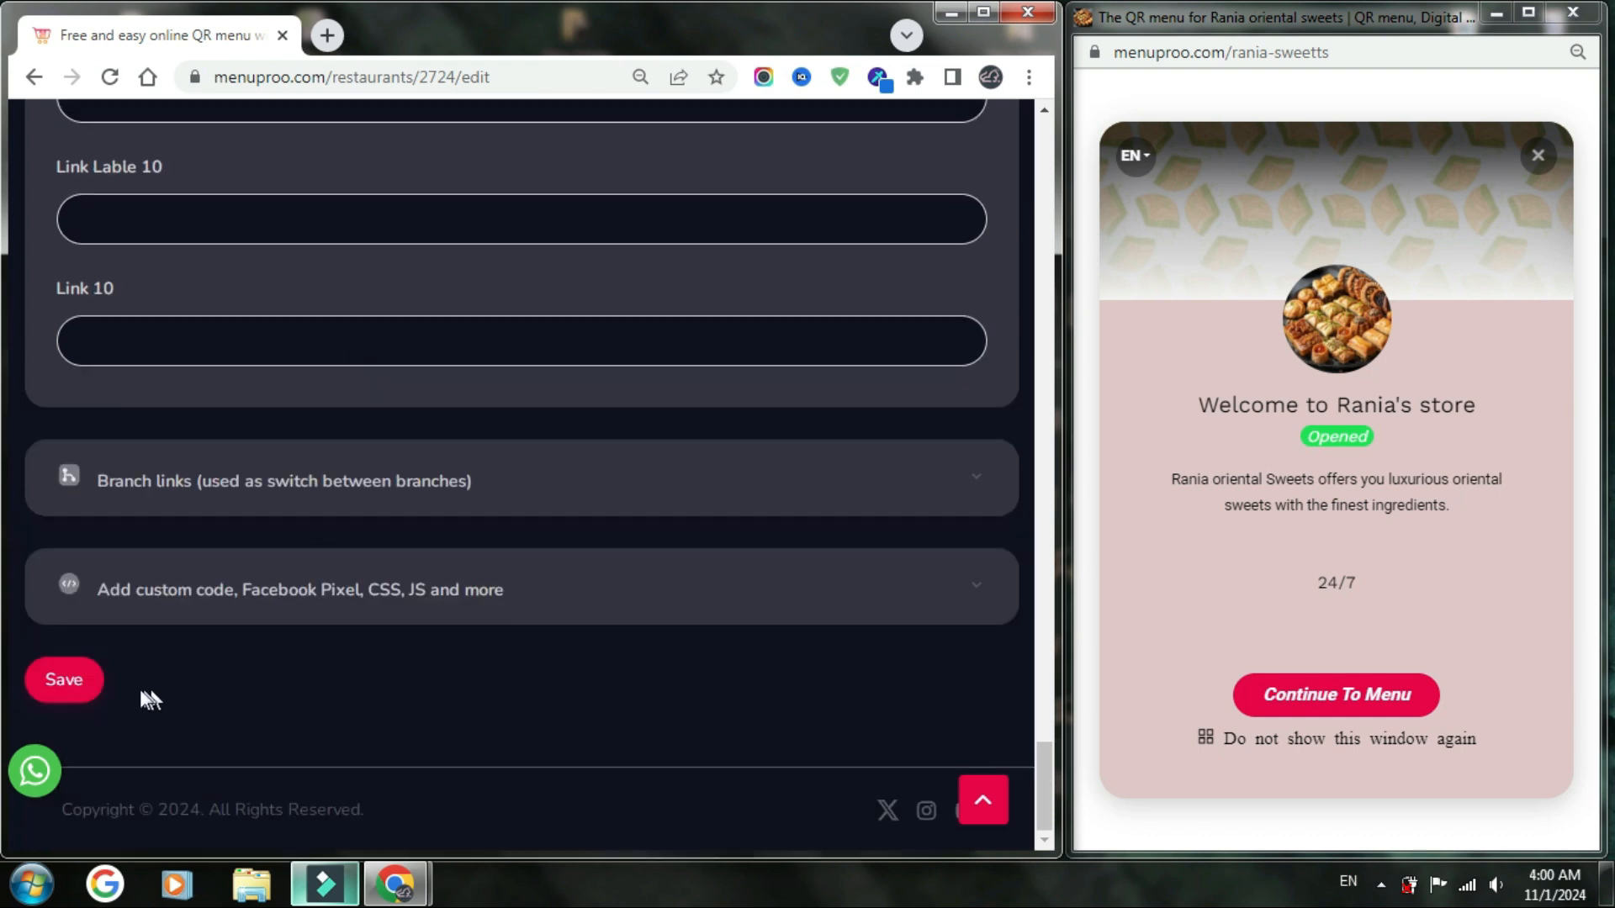
click(95, 686)
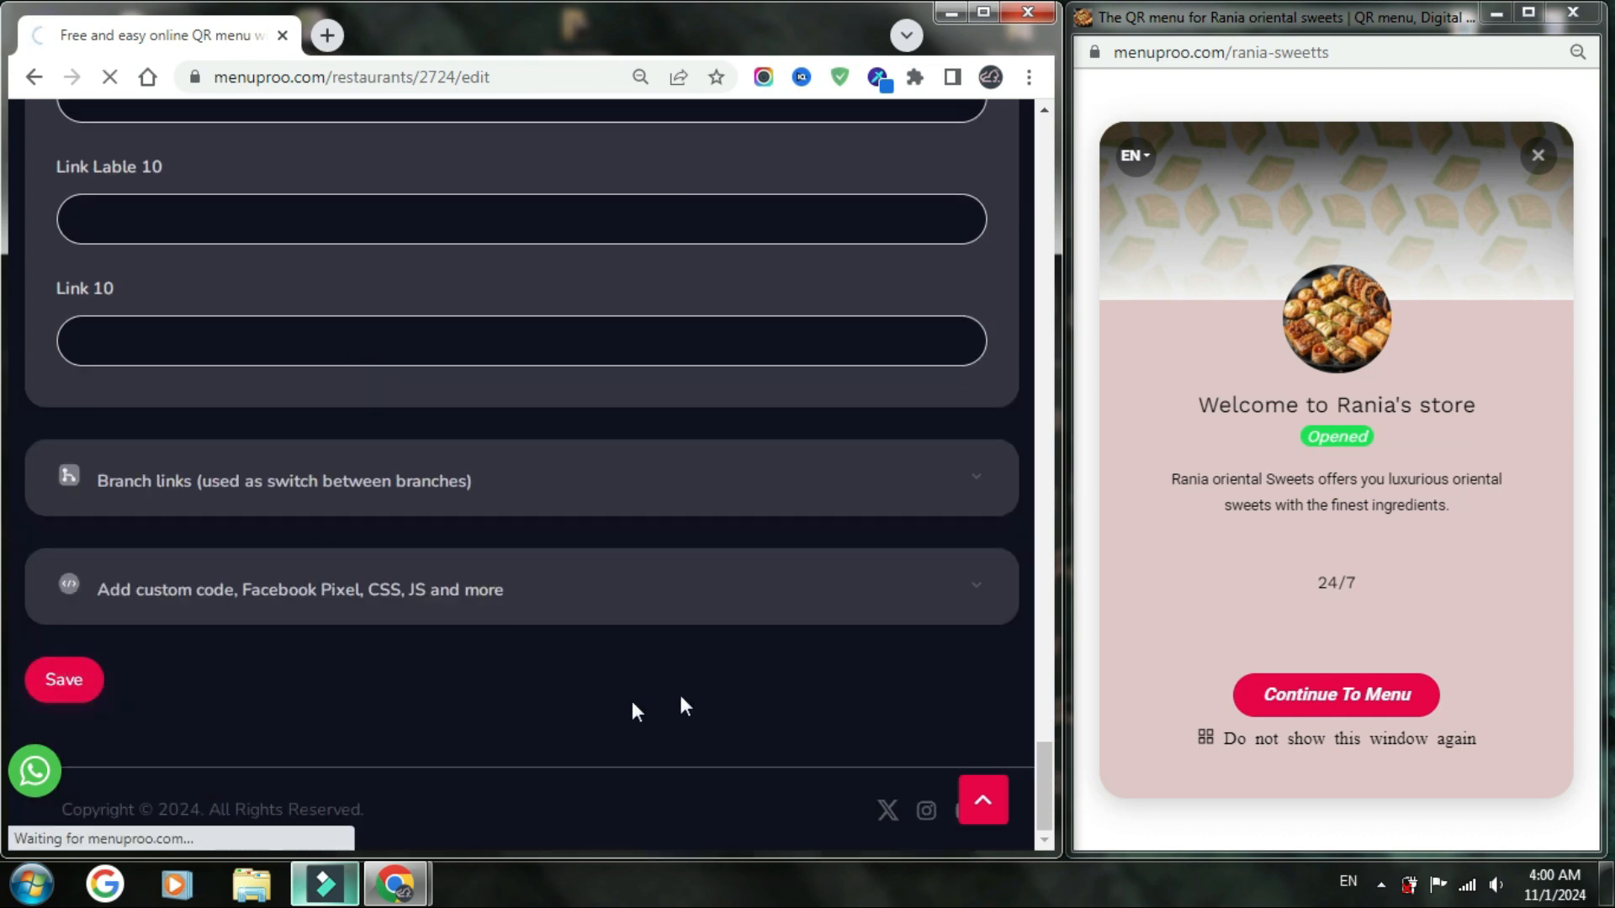
- Reload the menu preview and check the social icons and extra link on the welcome page
click(1197, 206)
key(F5)
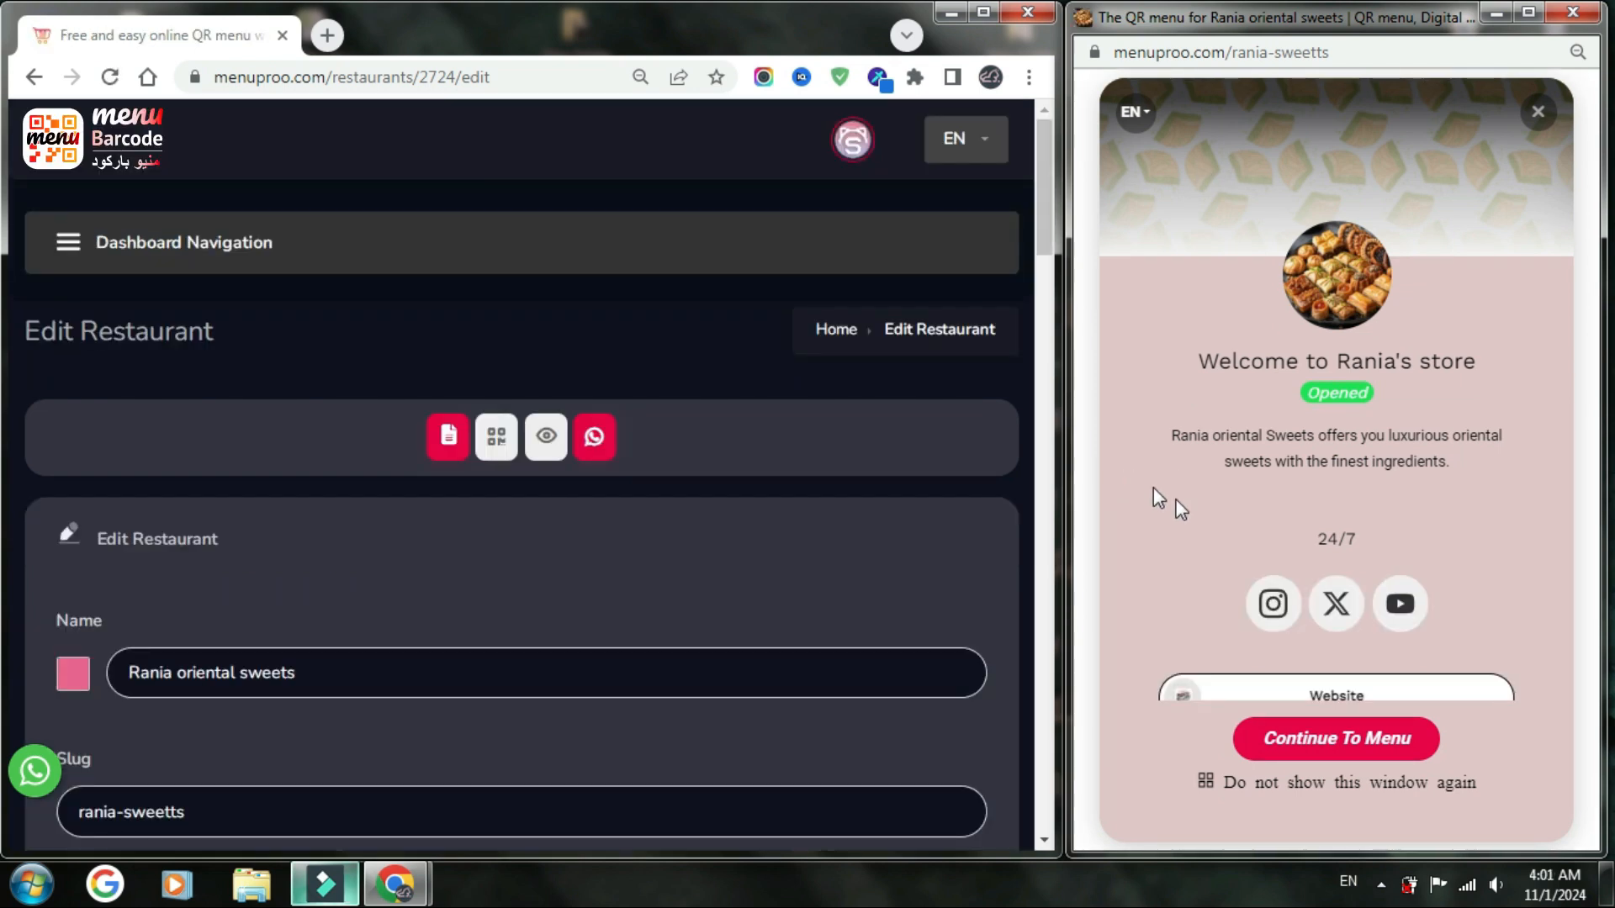
scroll(1195, 577, down, 1)
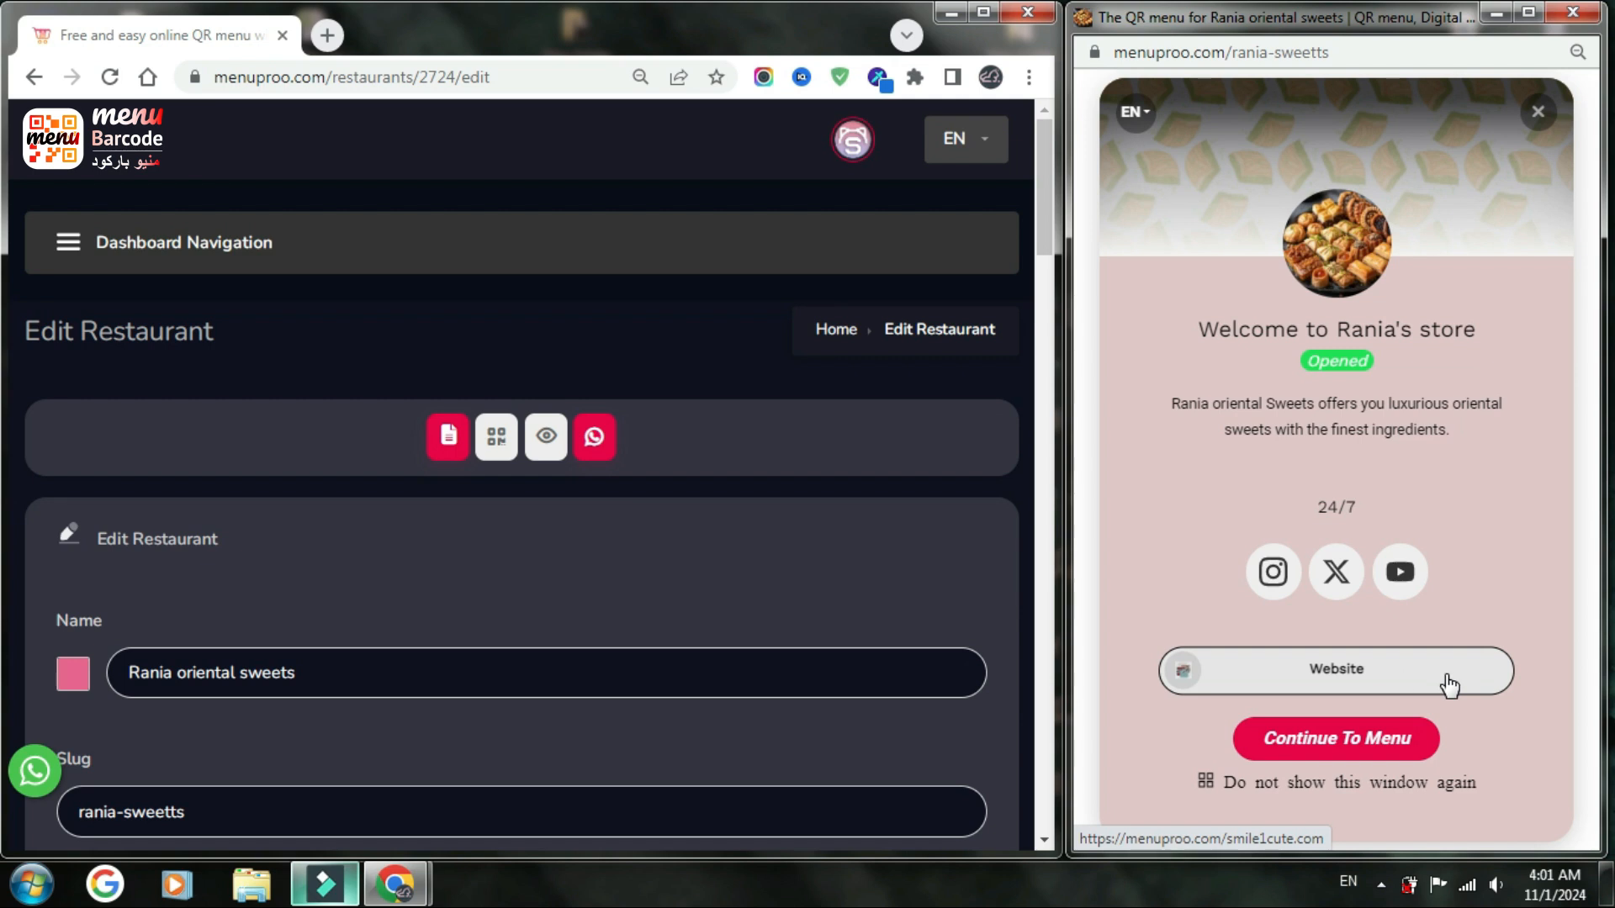
- Set the background color of the welcome page's buttons to a light greyish teal
scroll(641, 264, down, 15)
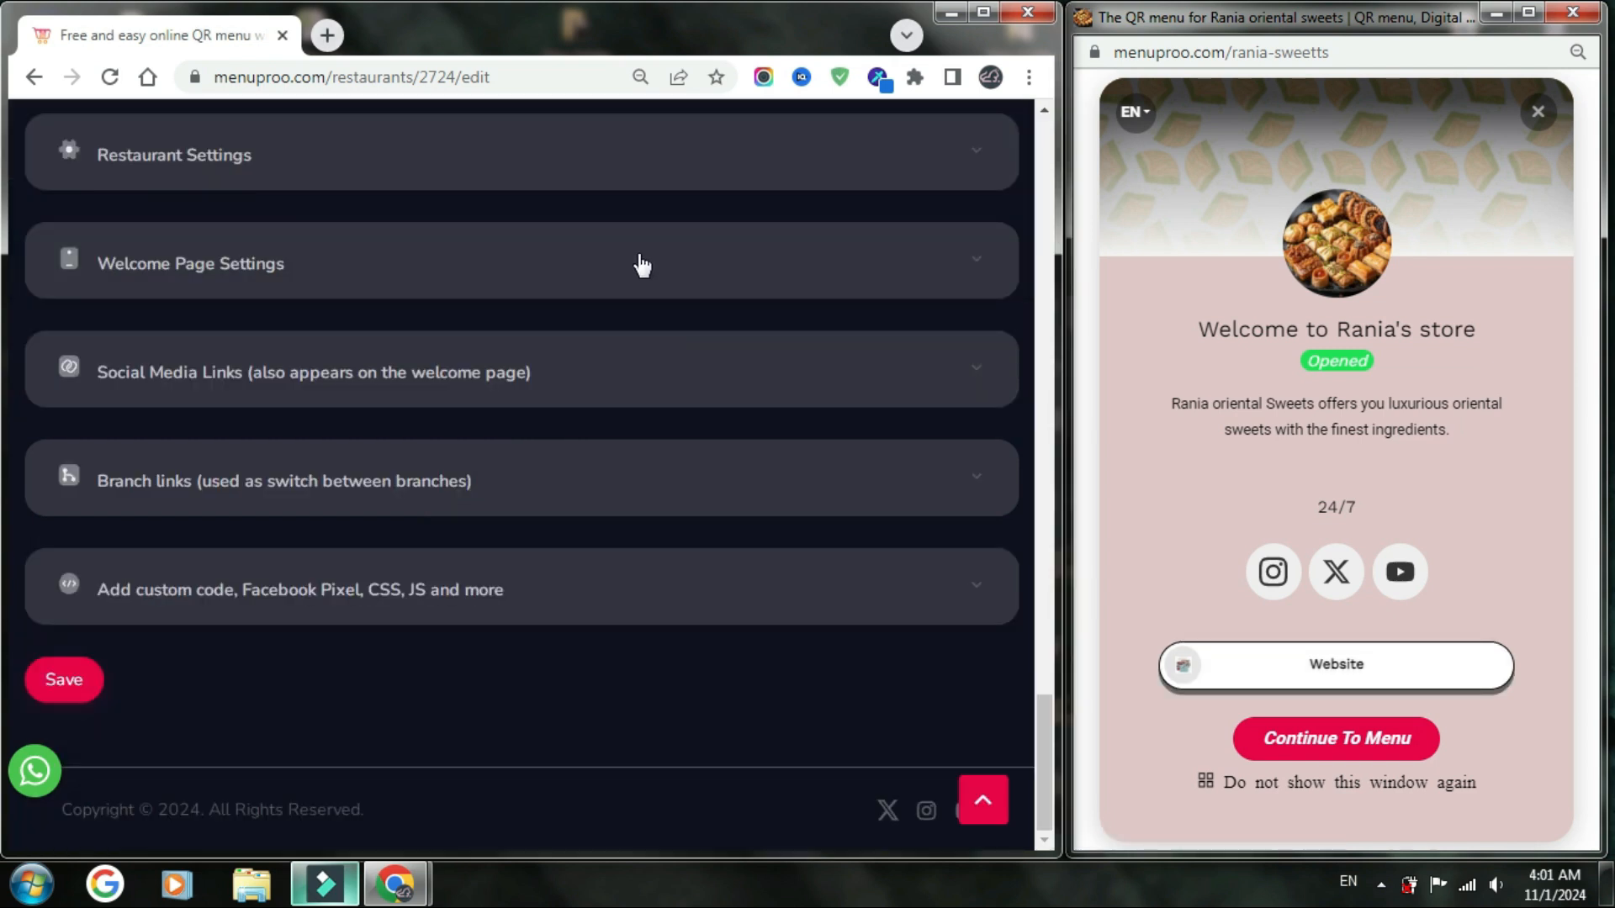
click(641, 263)
scroll(642, 263, down, 15)
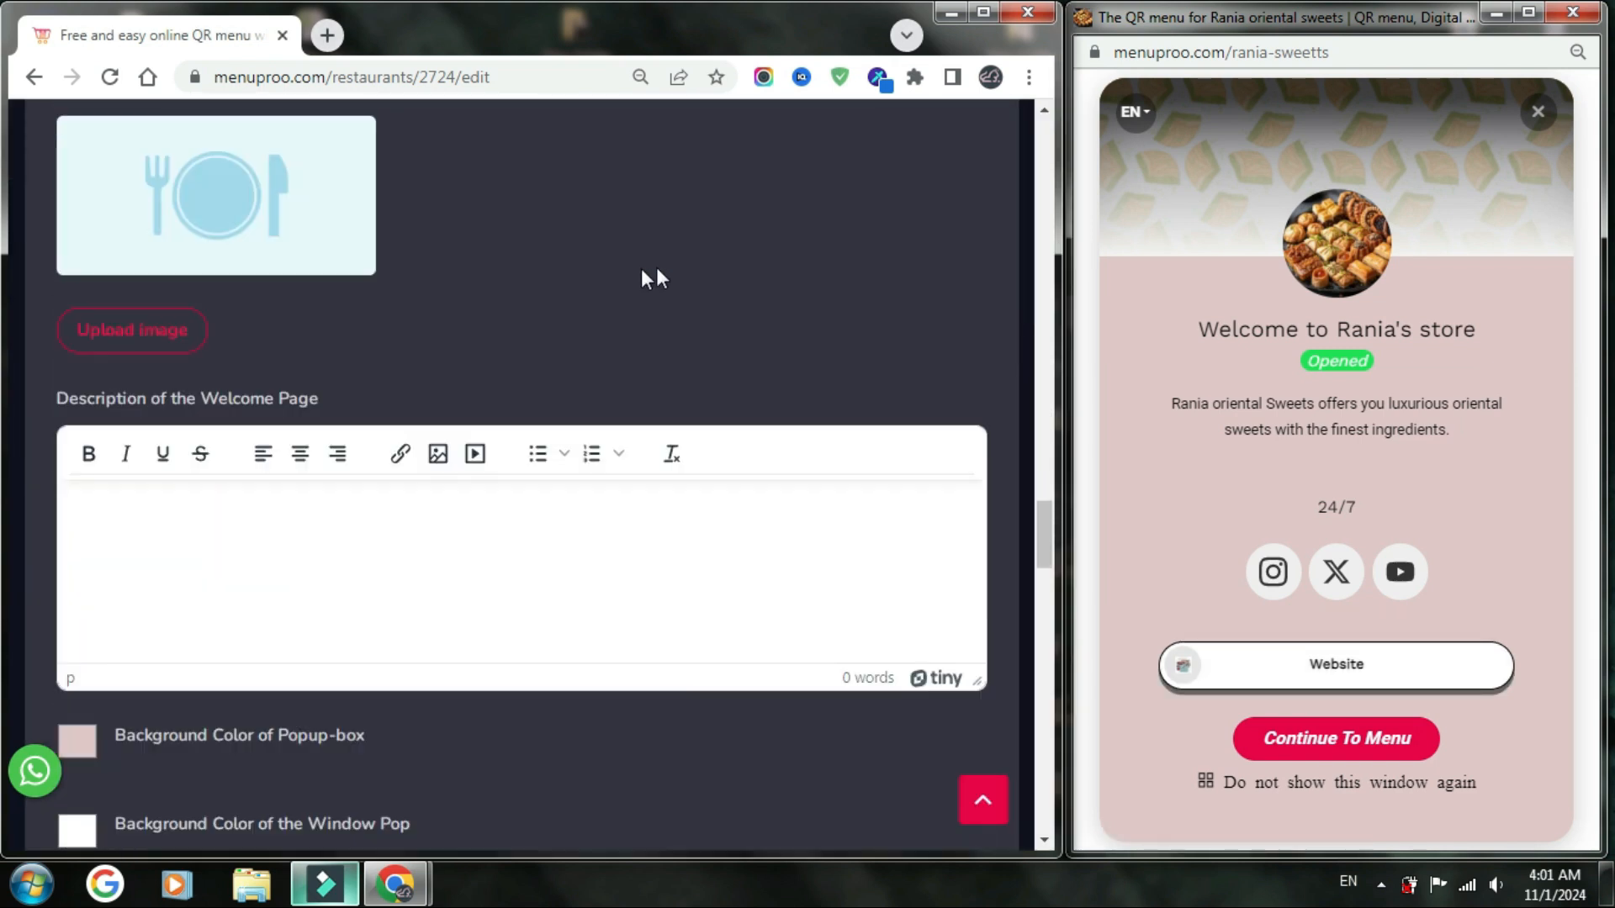
scroll(586, 395, down, 3)
click(67, 543)
click(108, 587)
click(222, 733)
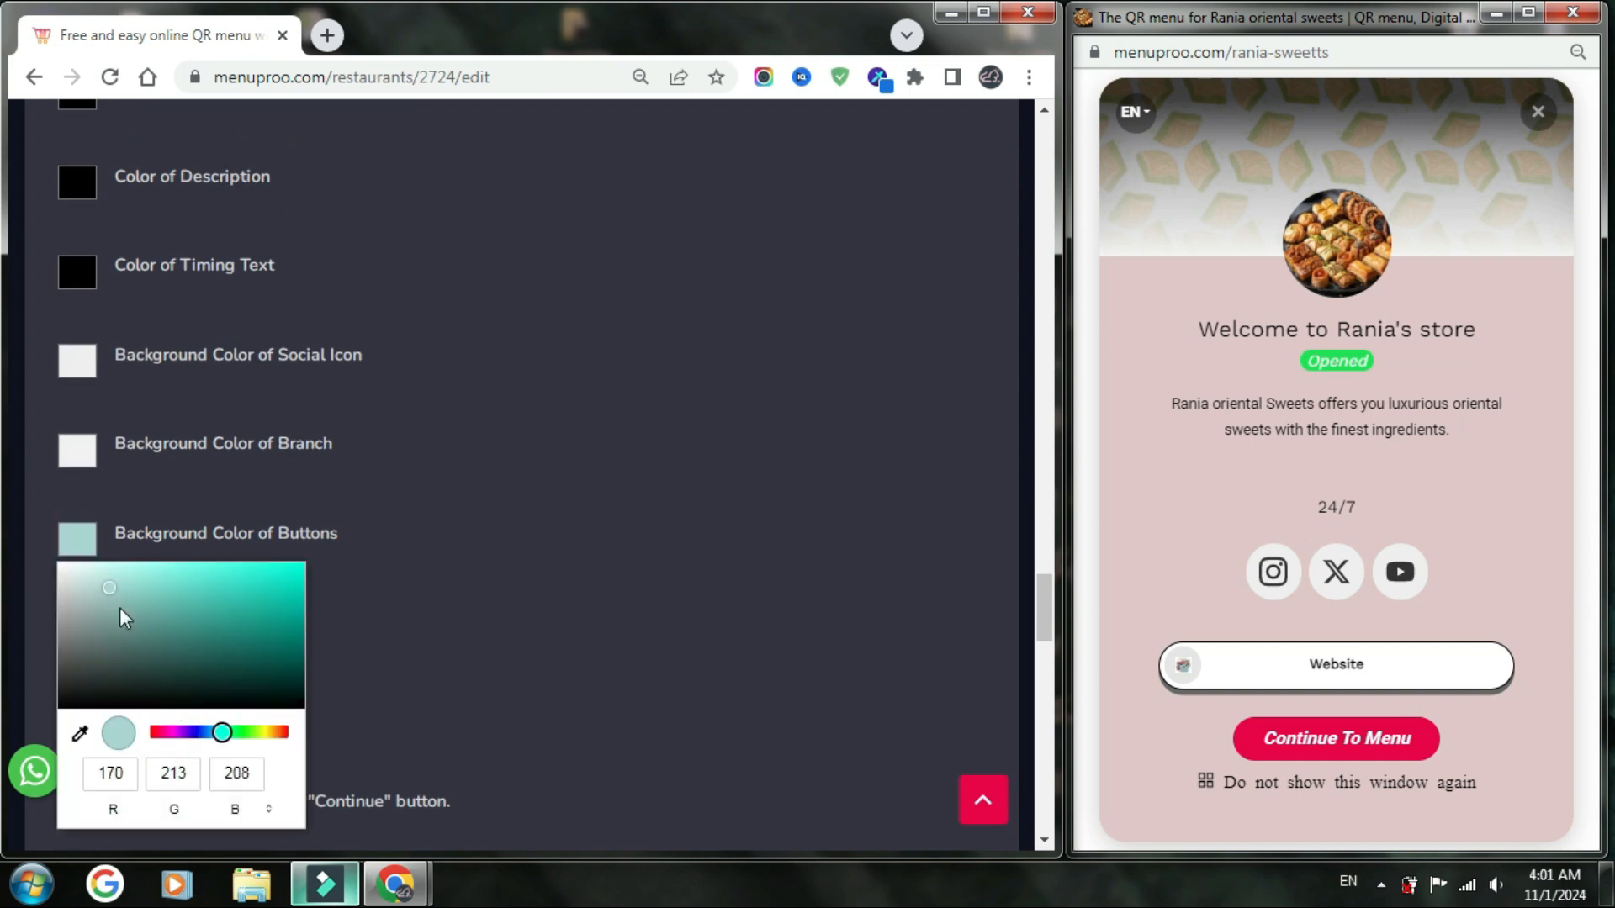
click(103, 581)
click(94, 591)
click(405, 567)
- Save the restaurant with the new button color and continue from the previewed welcome page to the menu
scroll(405, 567, down, 15)
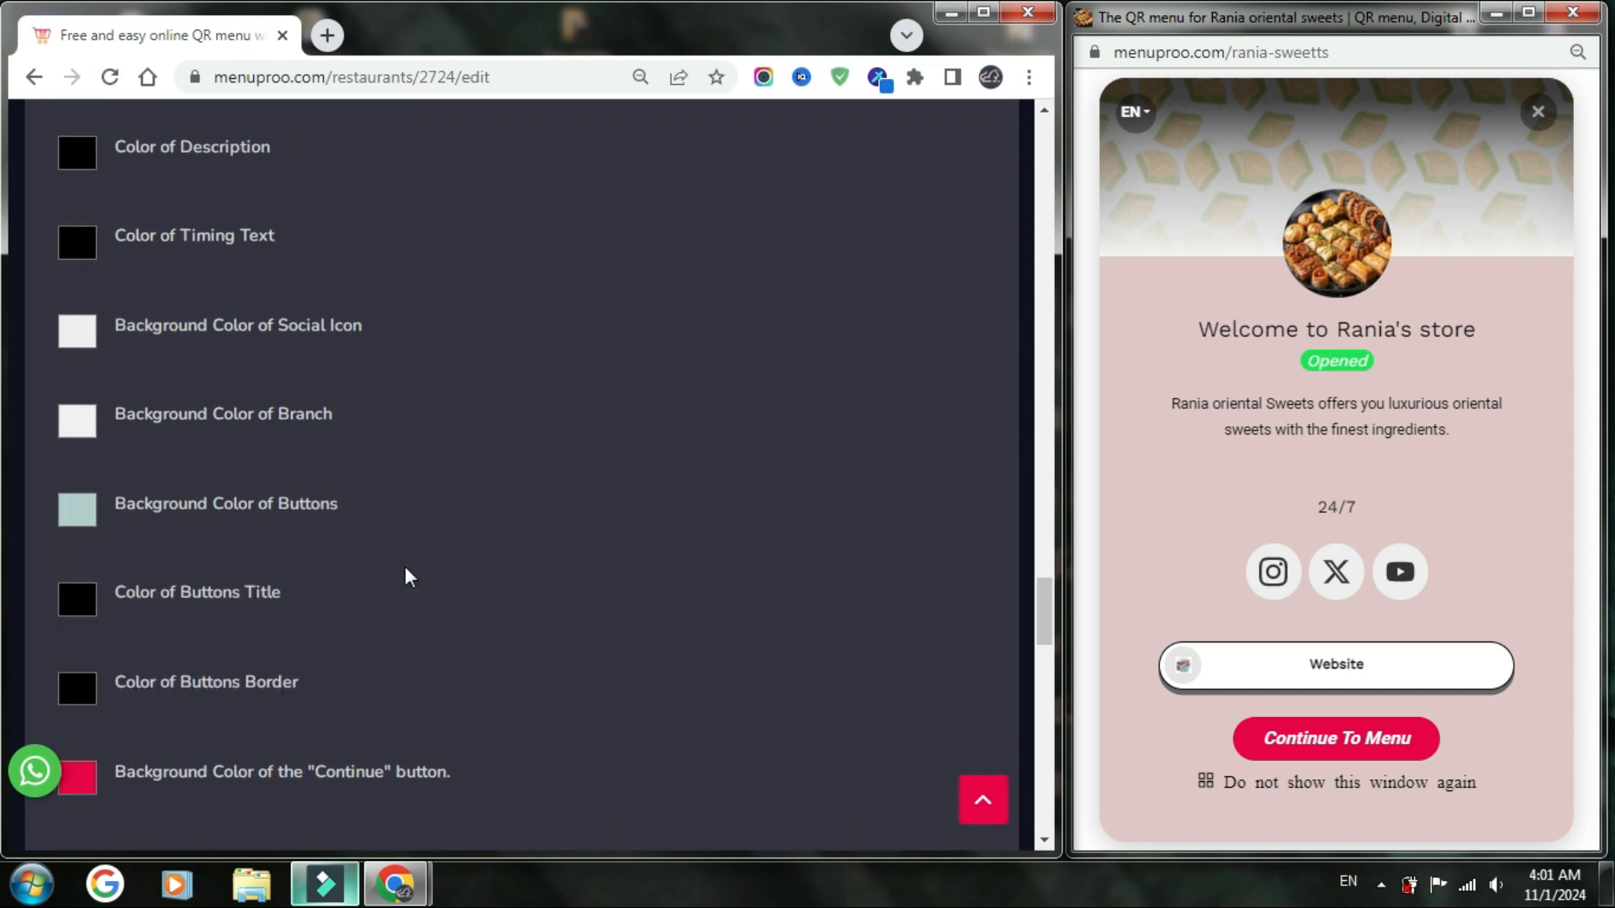
scroll(307, 623, down, 7)
click(64, 679)
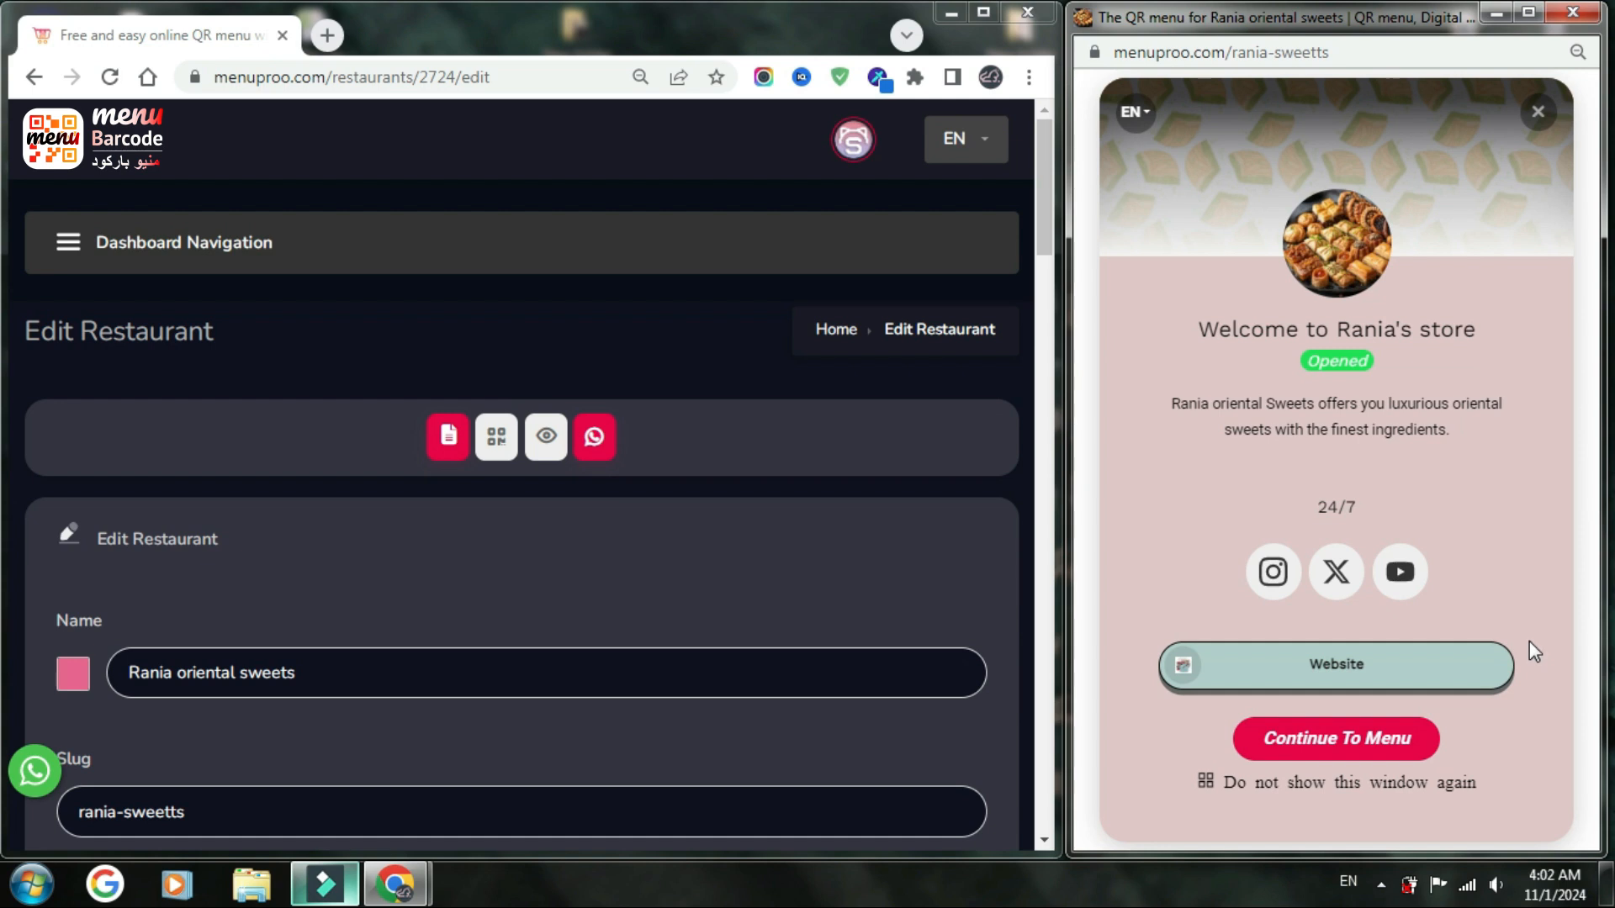
click(1409, 739)
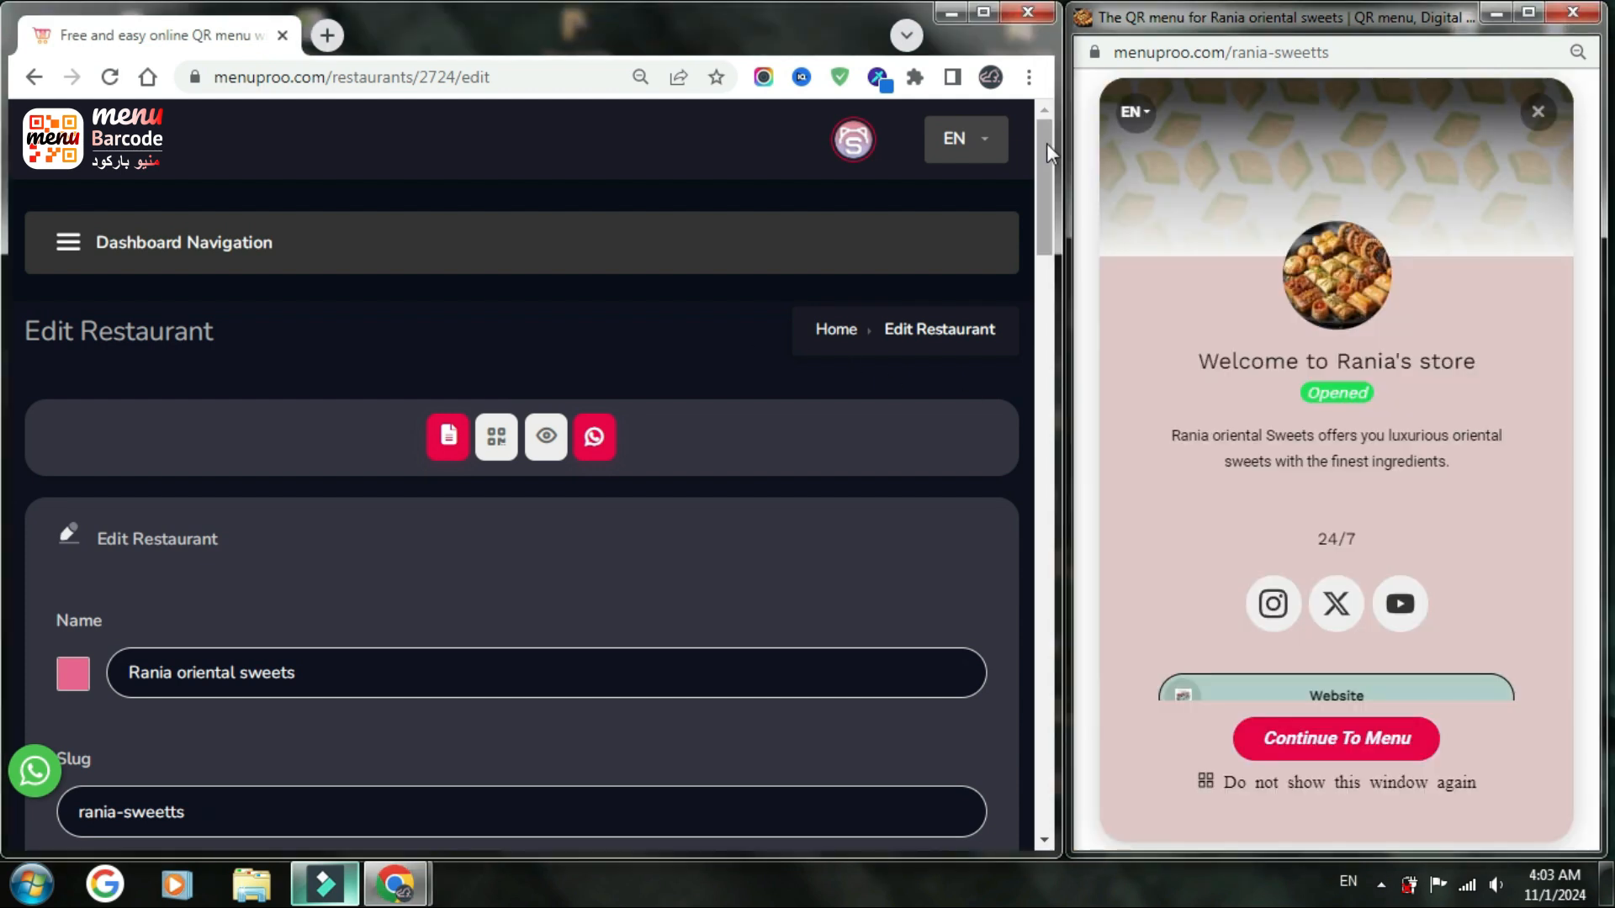
- Look through the branch link fields and set the label of branch 1 to "Toronto"
drag(1046, 143, 1032, 723)
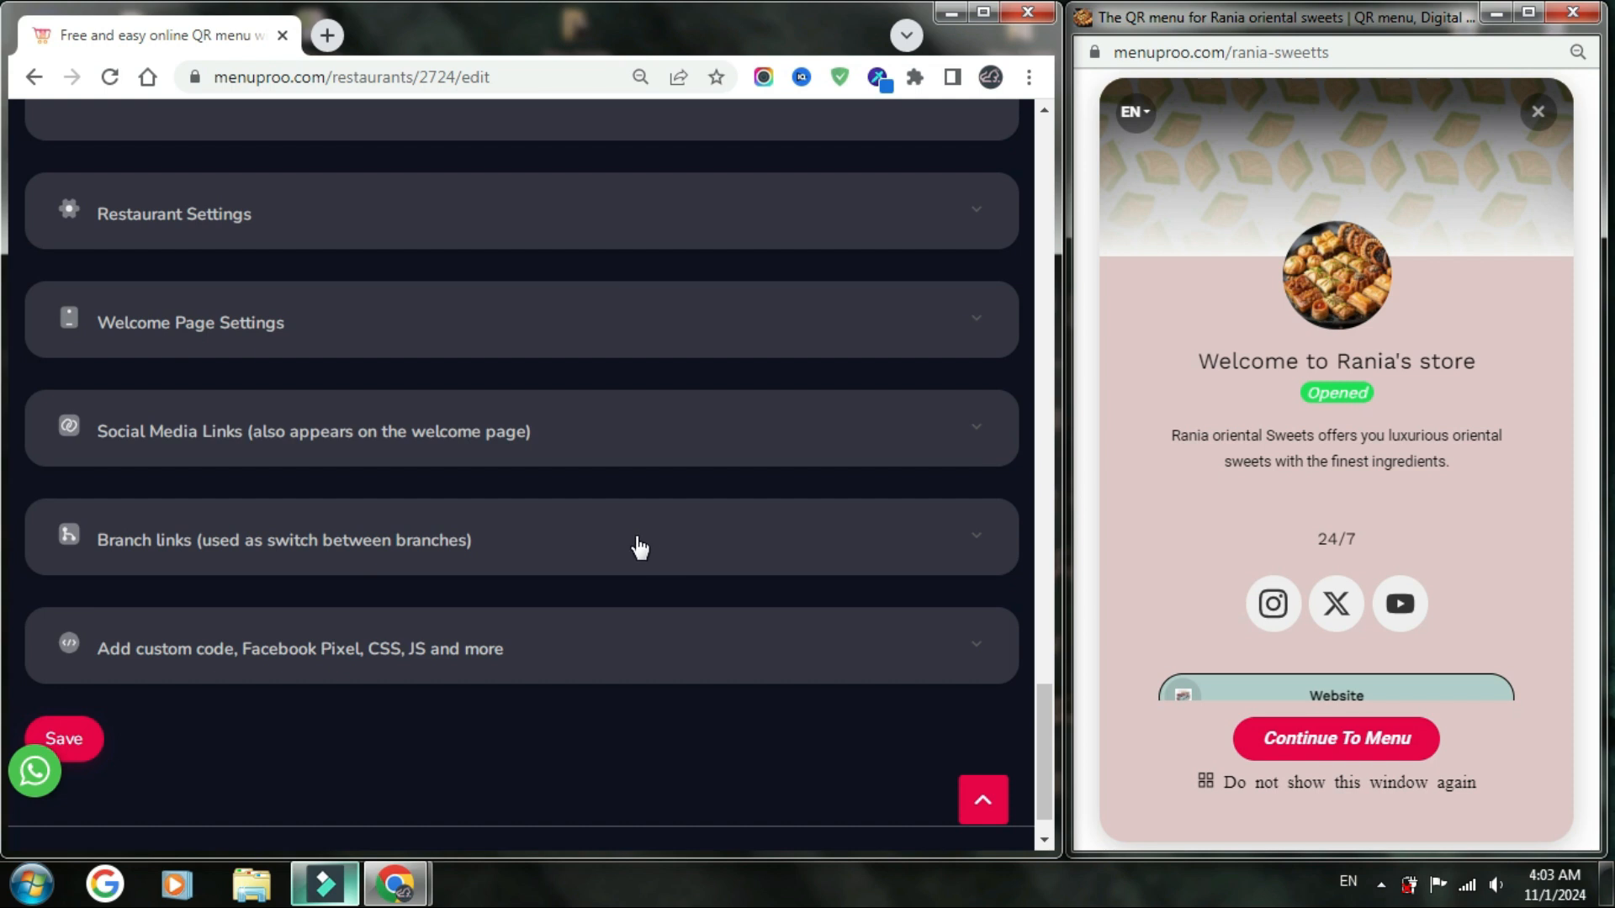
click(640, 548)
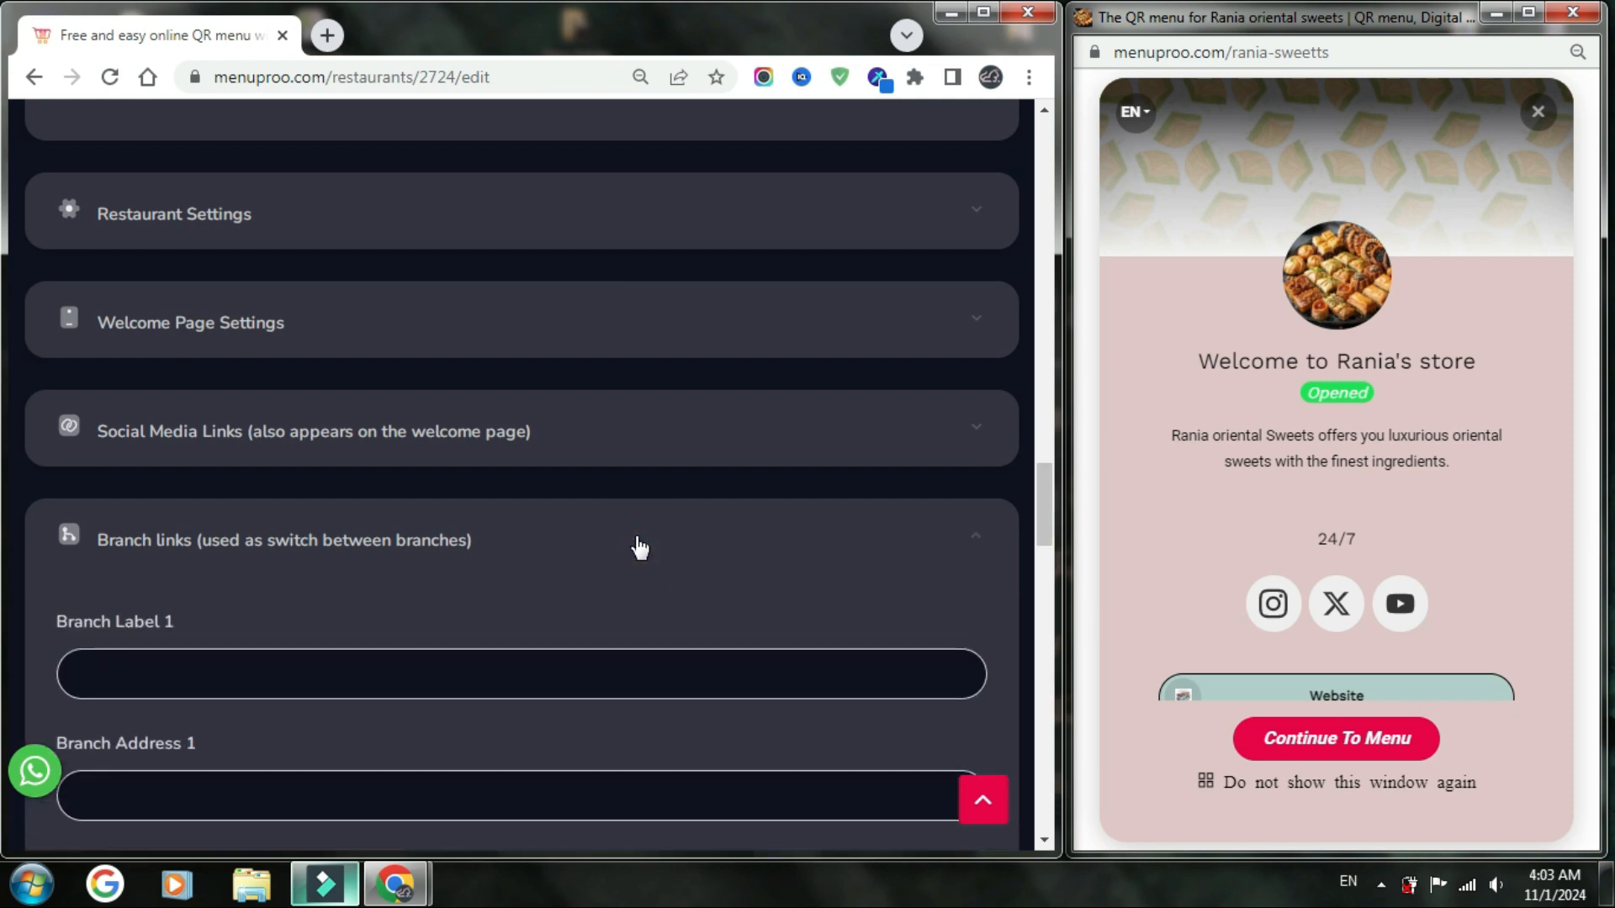
scroll(640, 548, down, 4)
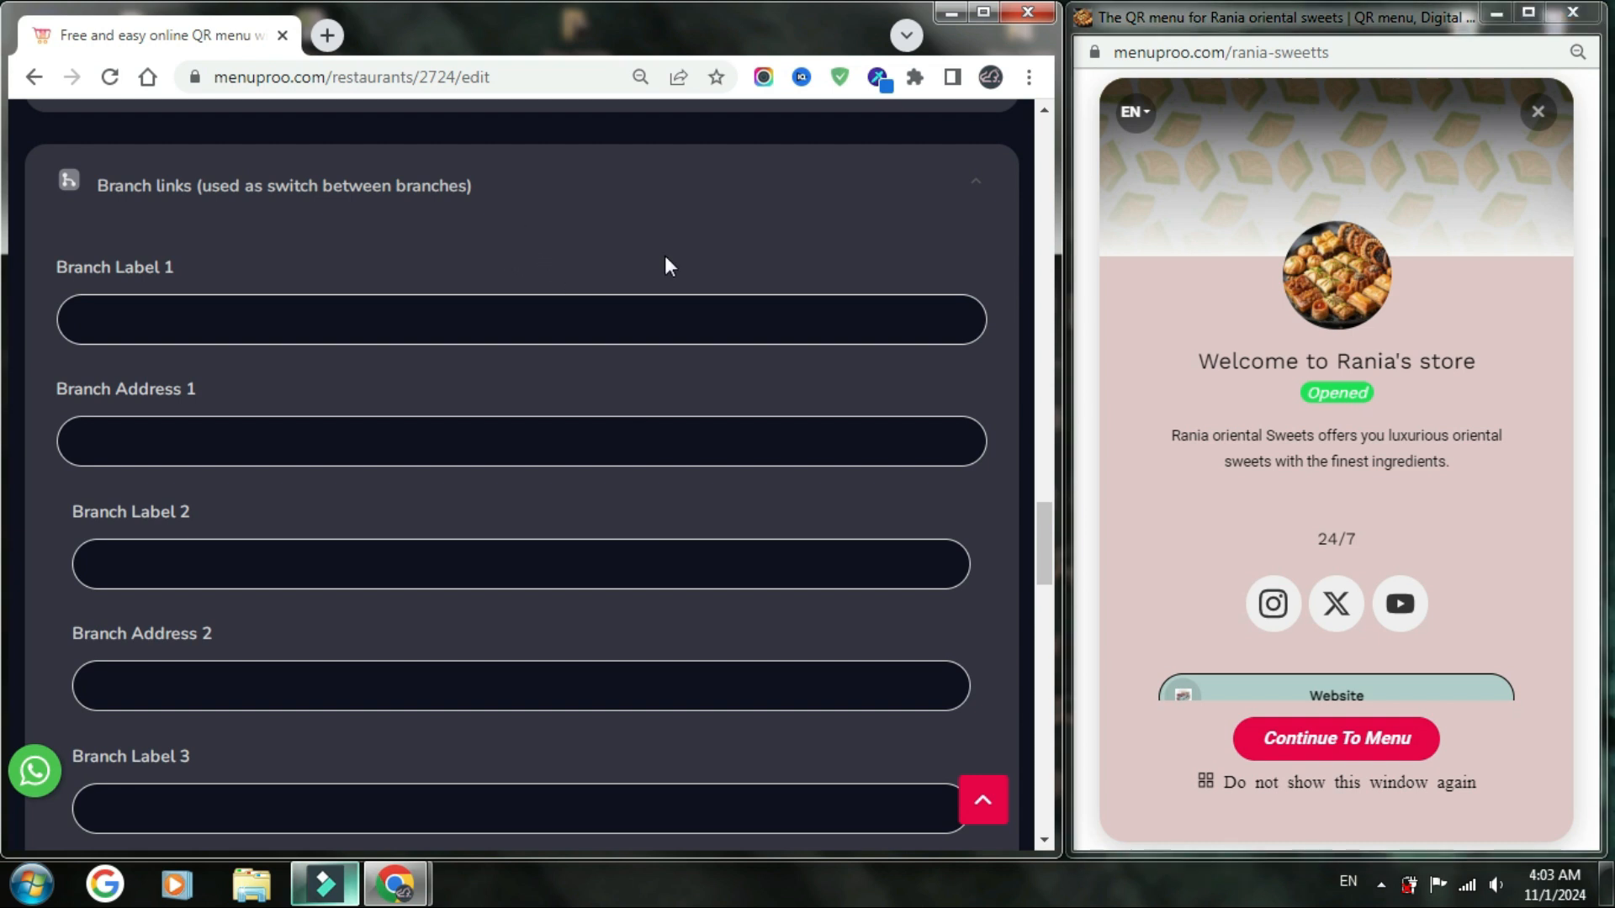
scroll(664, 257, down, 16)
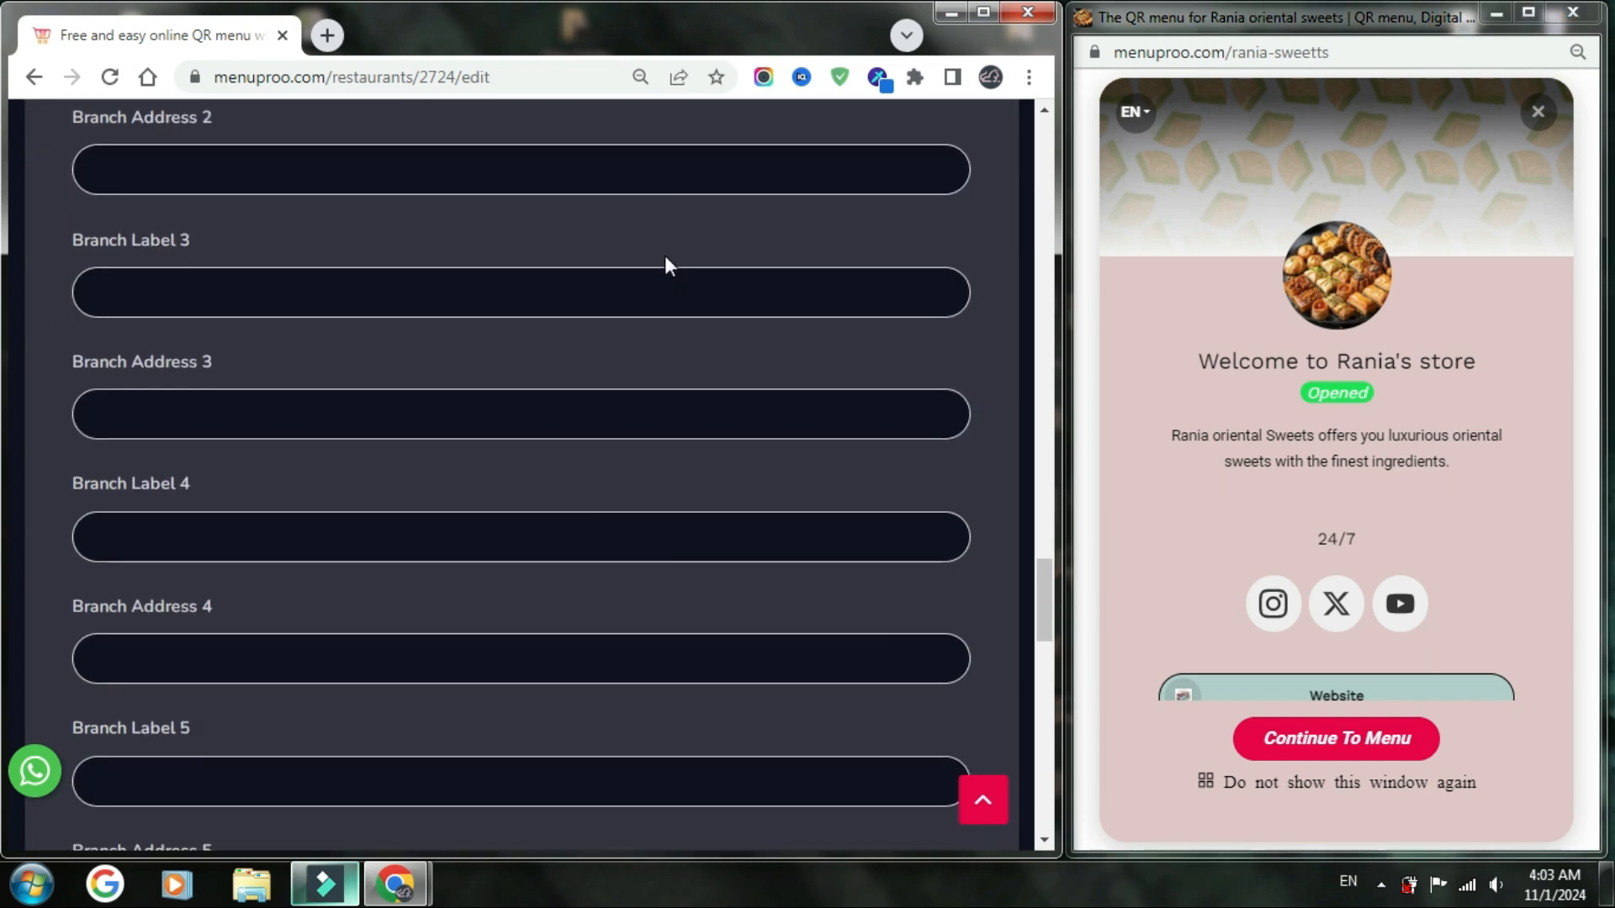
scroll(669, 286, down, 8)
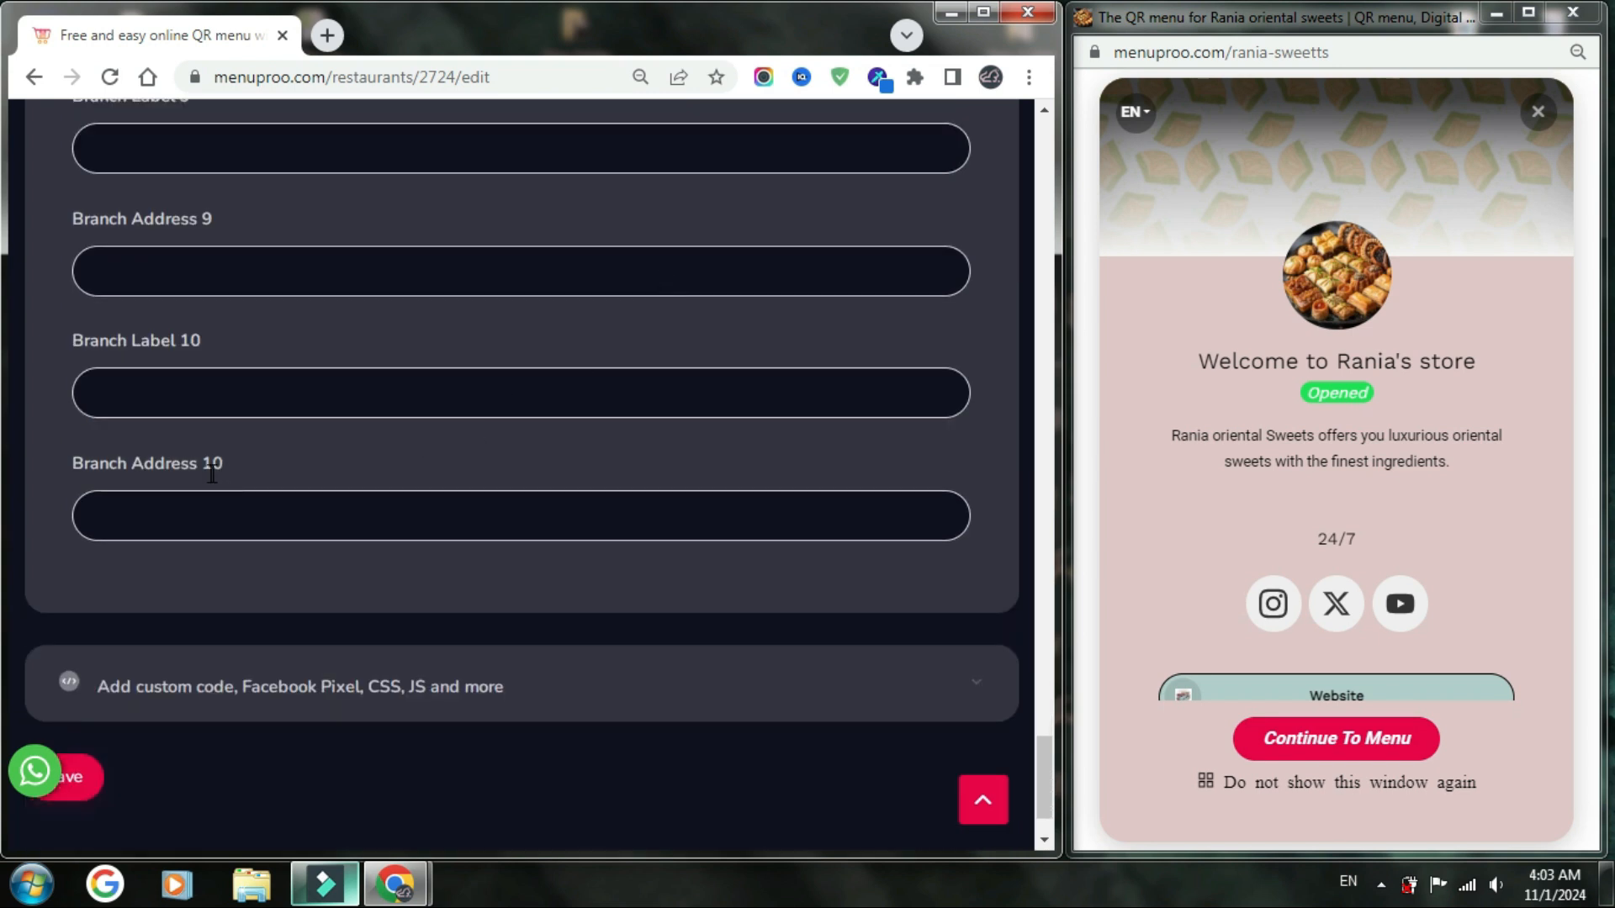
scroll(393, 468, up, 20)
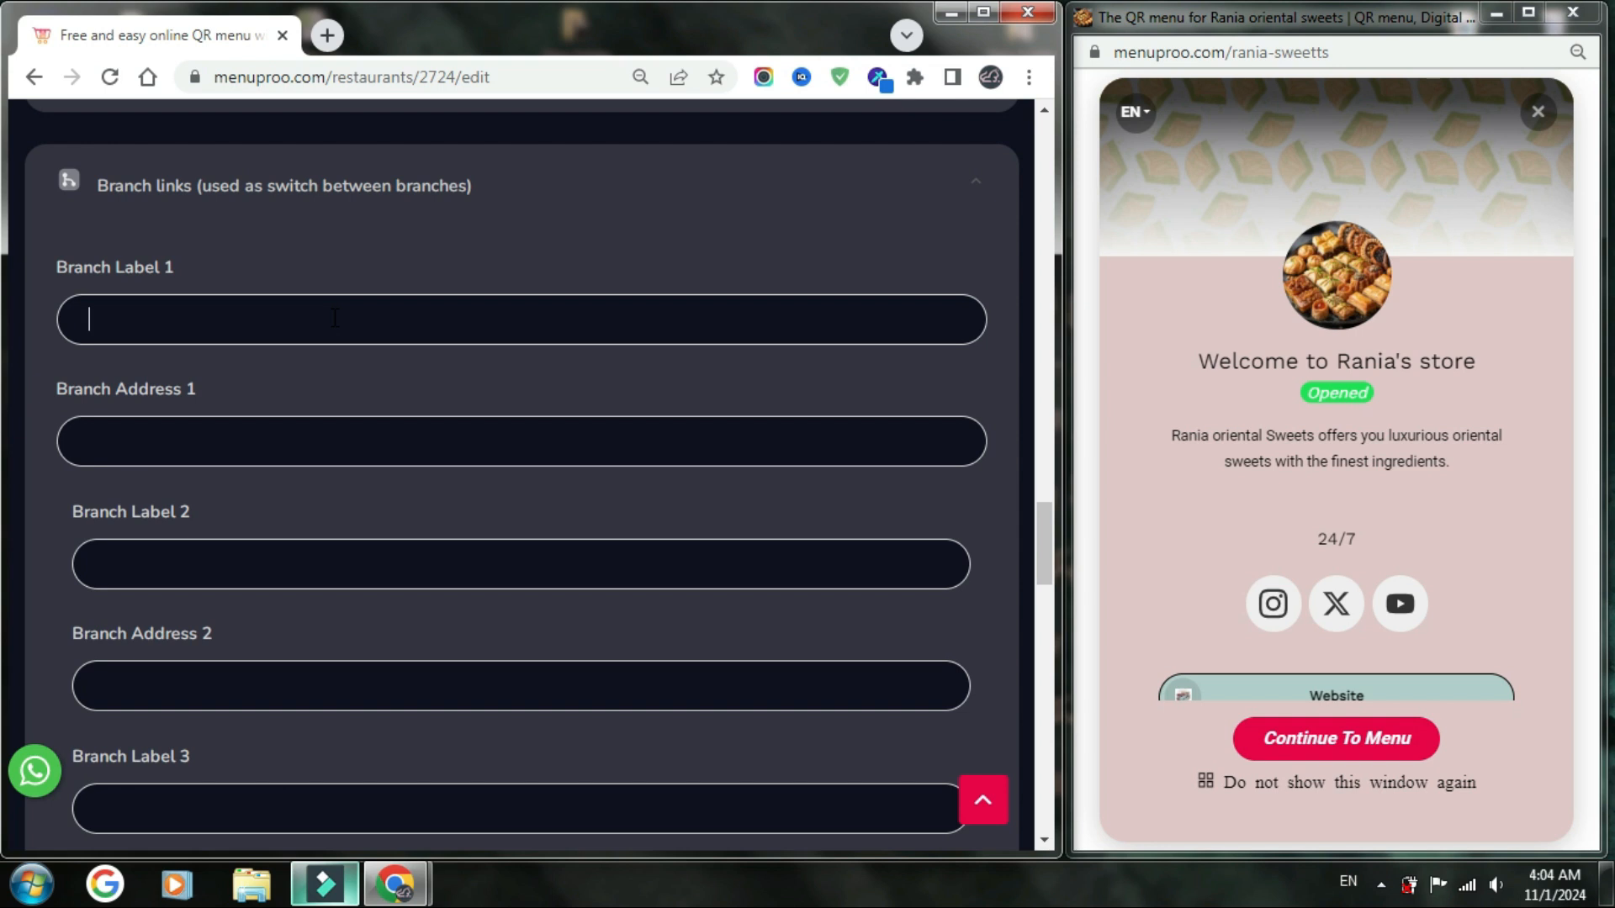
click(335, 318)
text(Toronto)
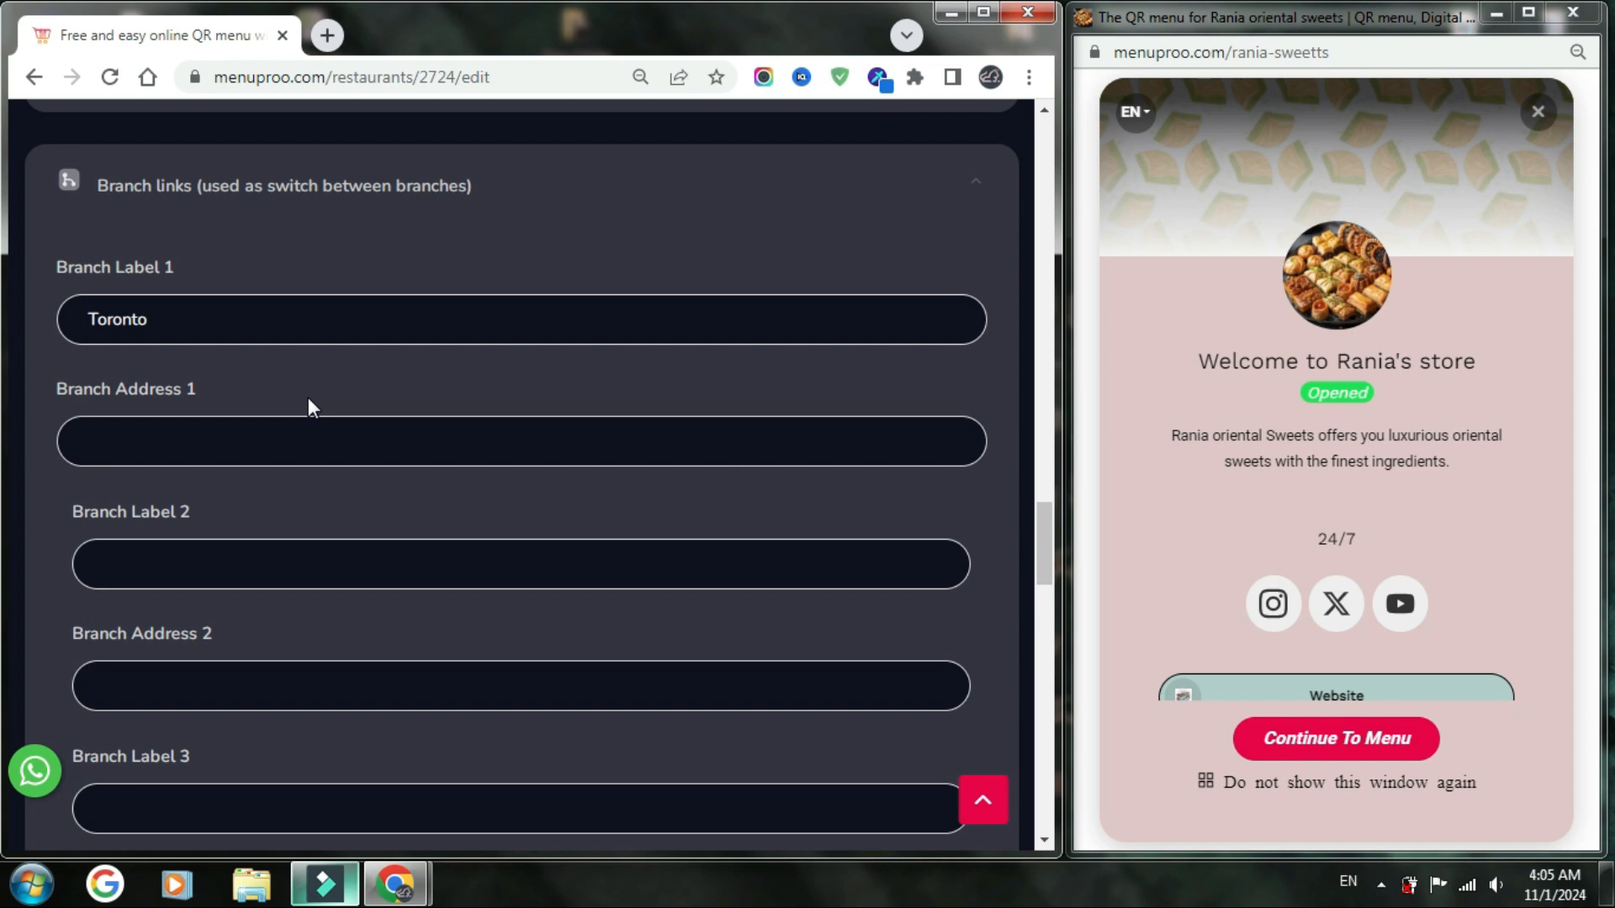
click(311, 441)
text(https://g.co/kgs/Q2DEtxe)
click(461, 439)
scroll(463, 442, down, 5)
scroll(463, 442, down, 15)
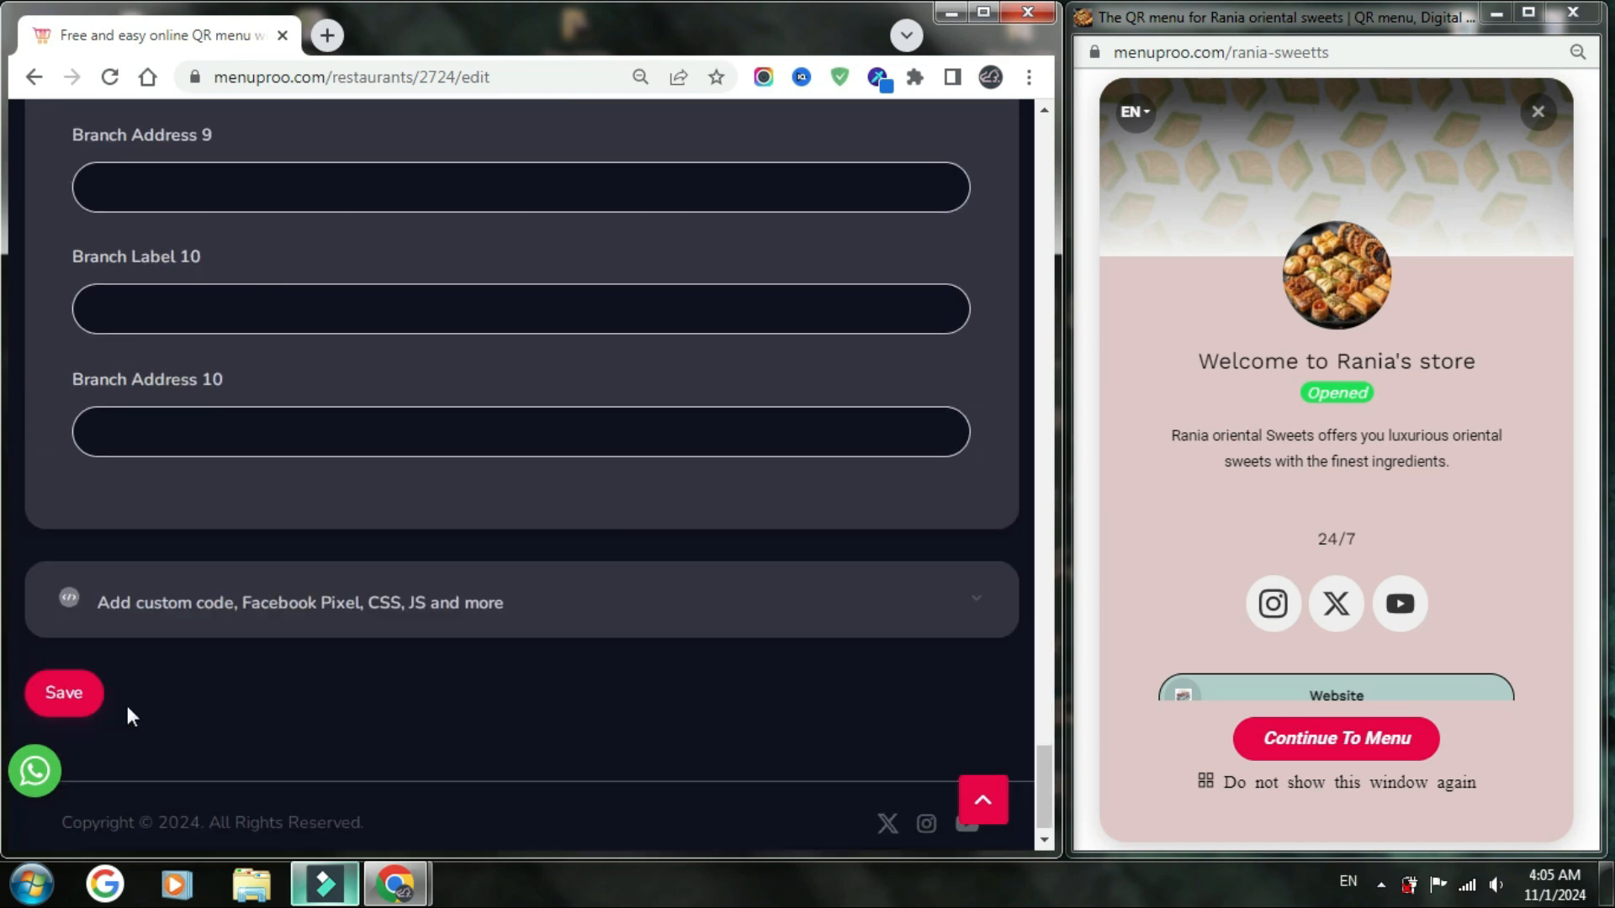
click(64, 678)
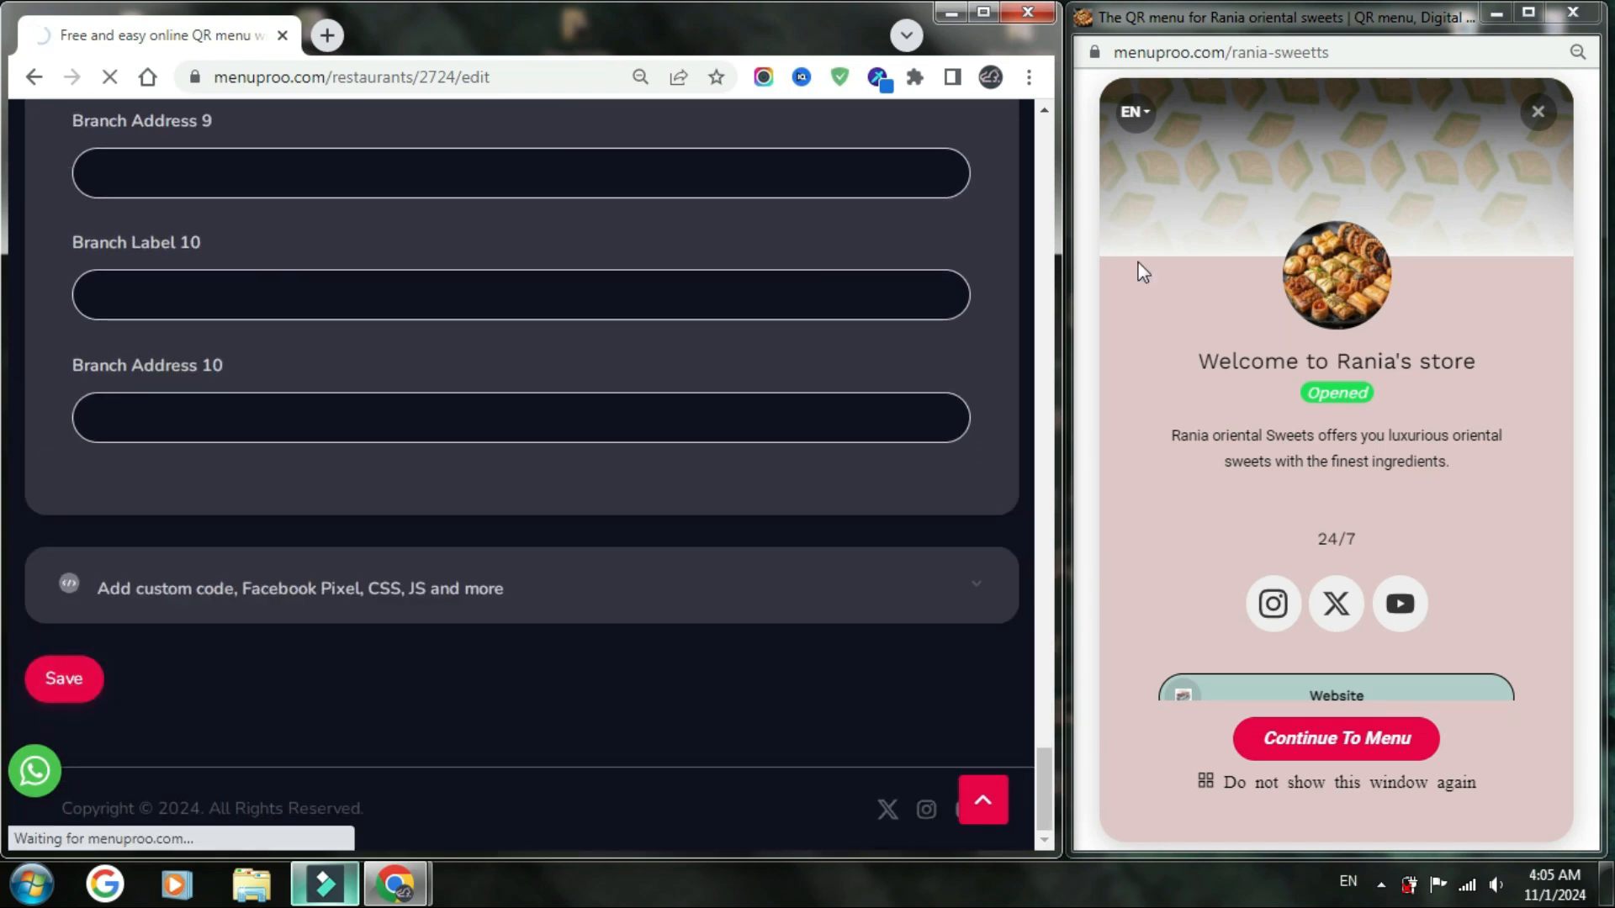
- Reload the menu preview, check the branch choices on the welcome page and continue to the menu
click(1179, 220)
key(F5)
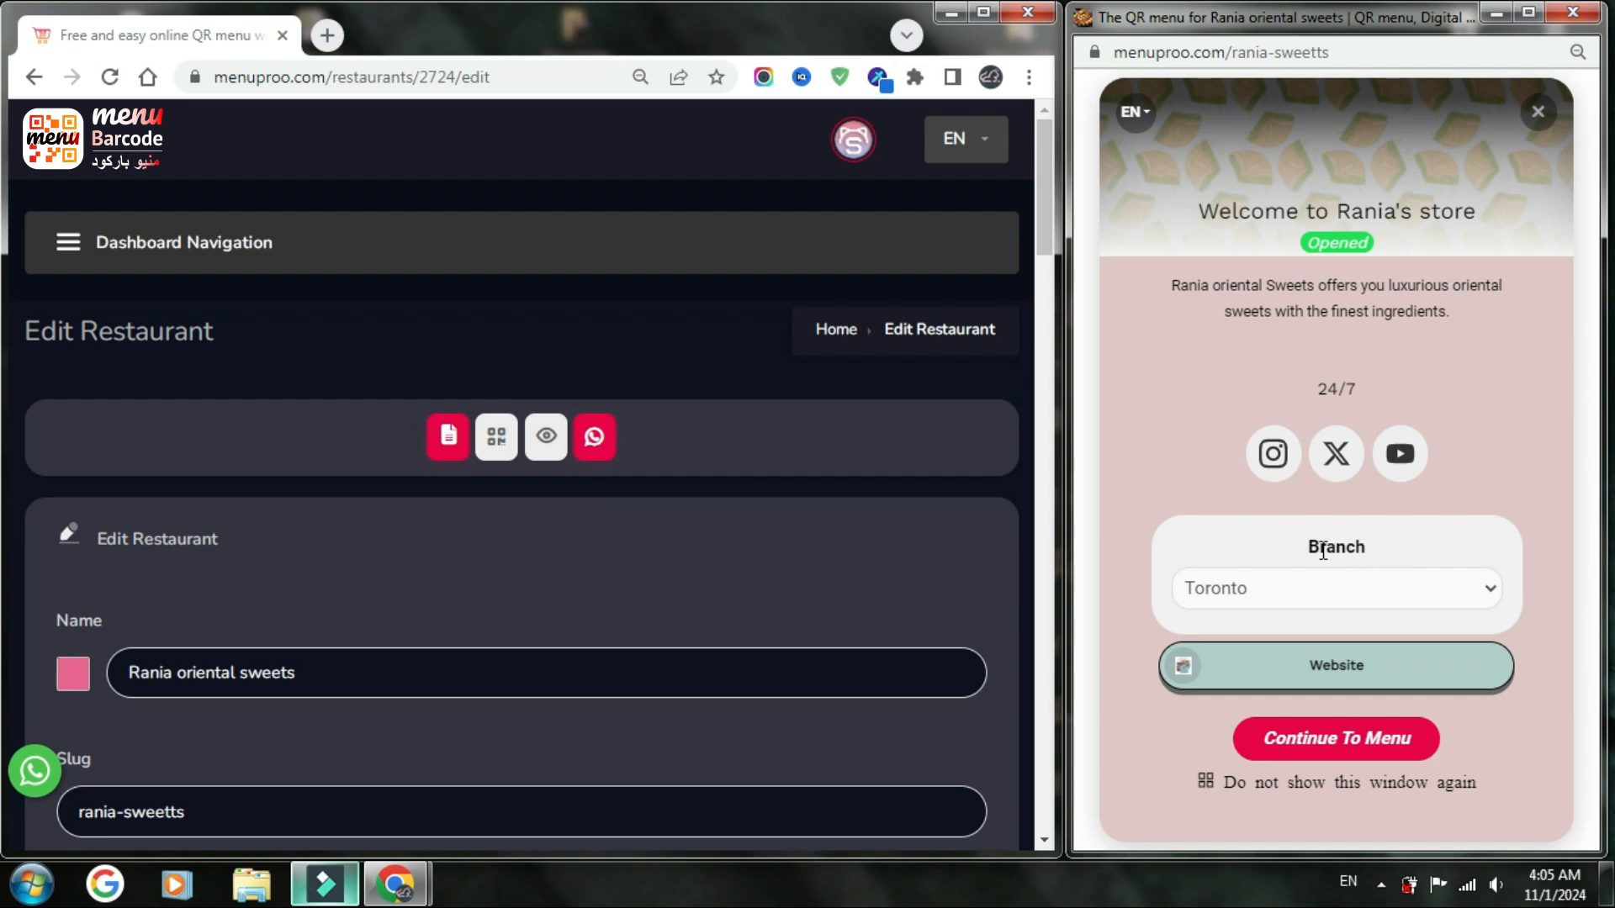
click(1397, 595)
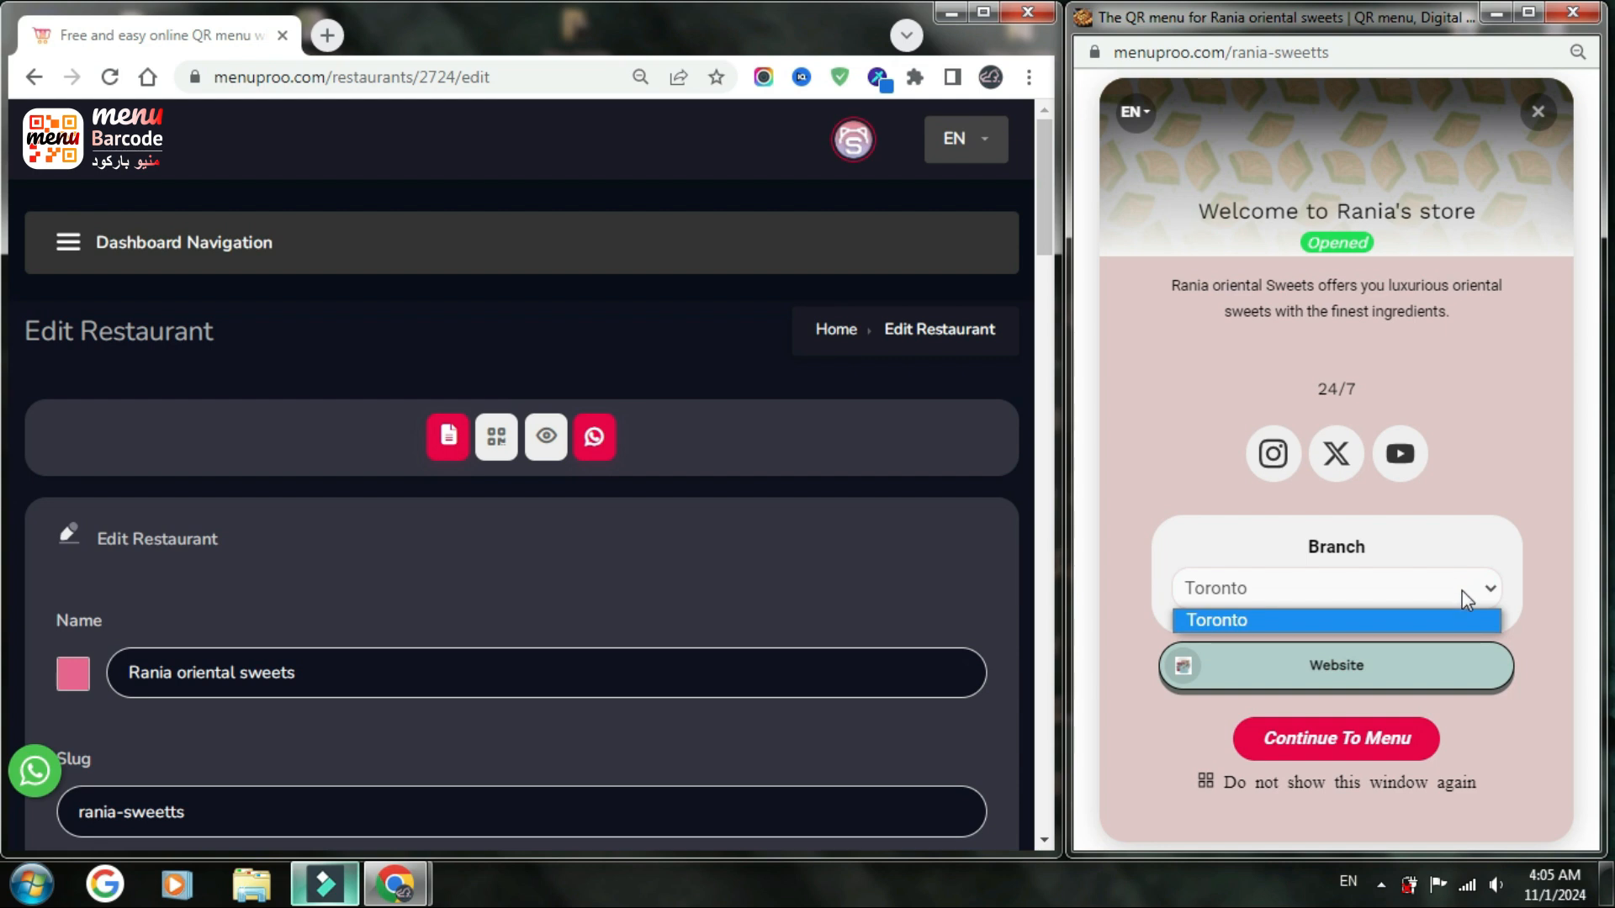
click(1396, 736)
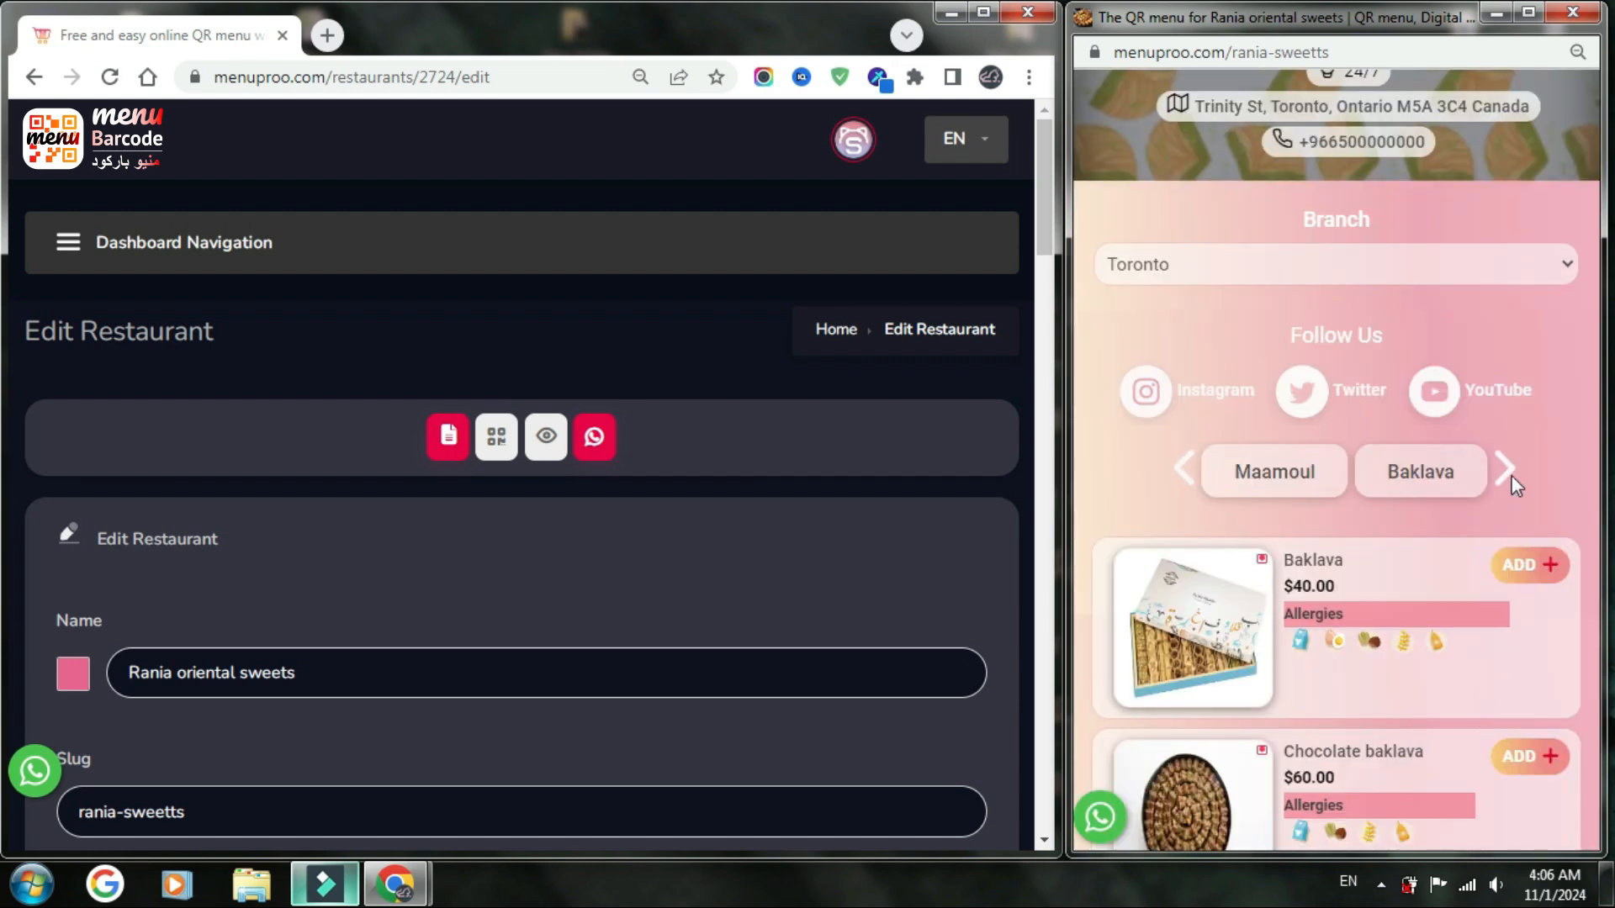
- Check the branch choices offered on the Rania oriental sweets menu preview
click(1486, 274)
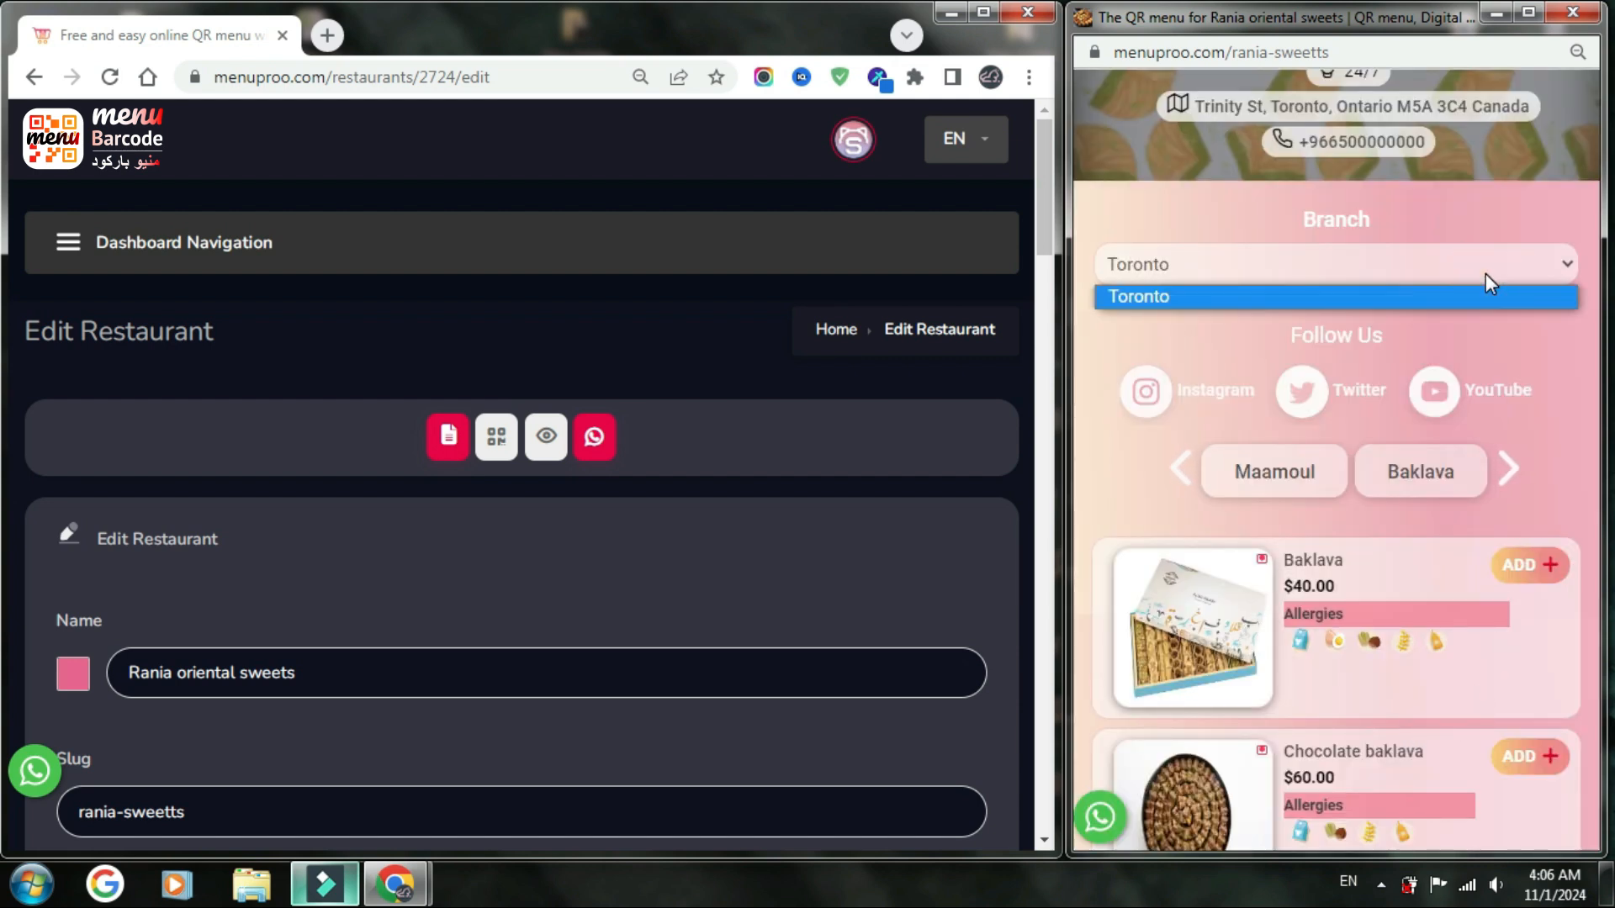
click(1485, 275)
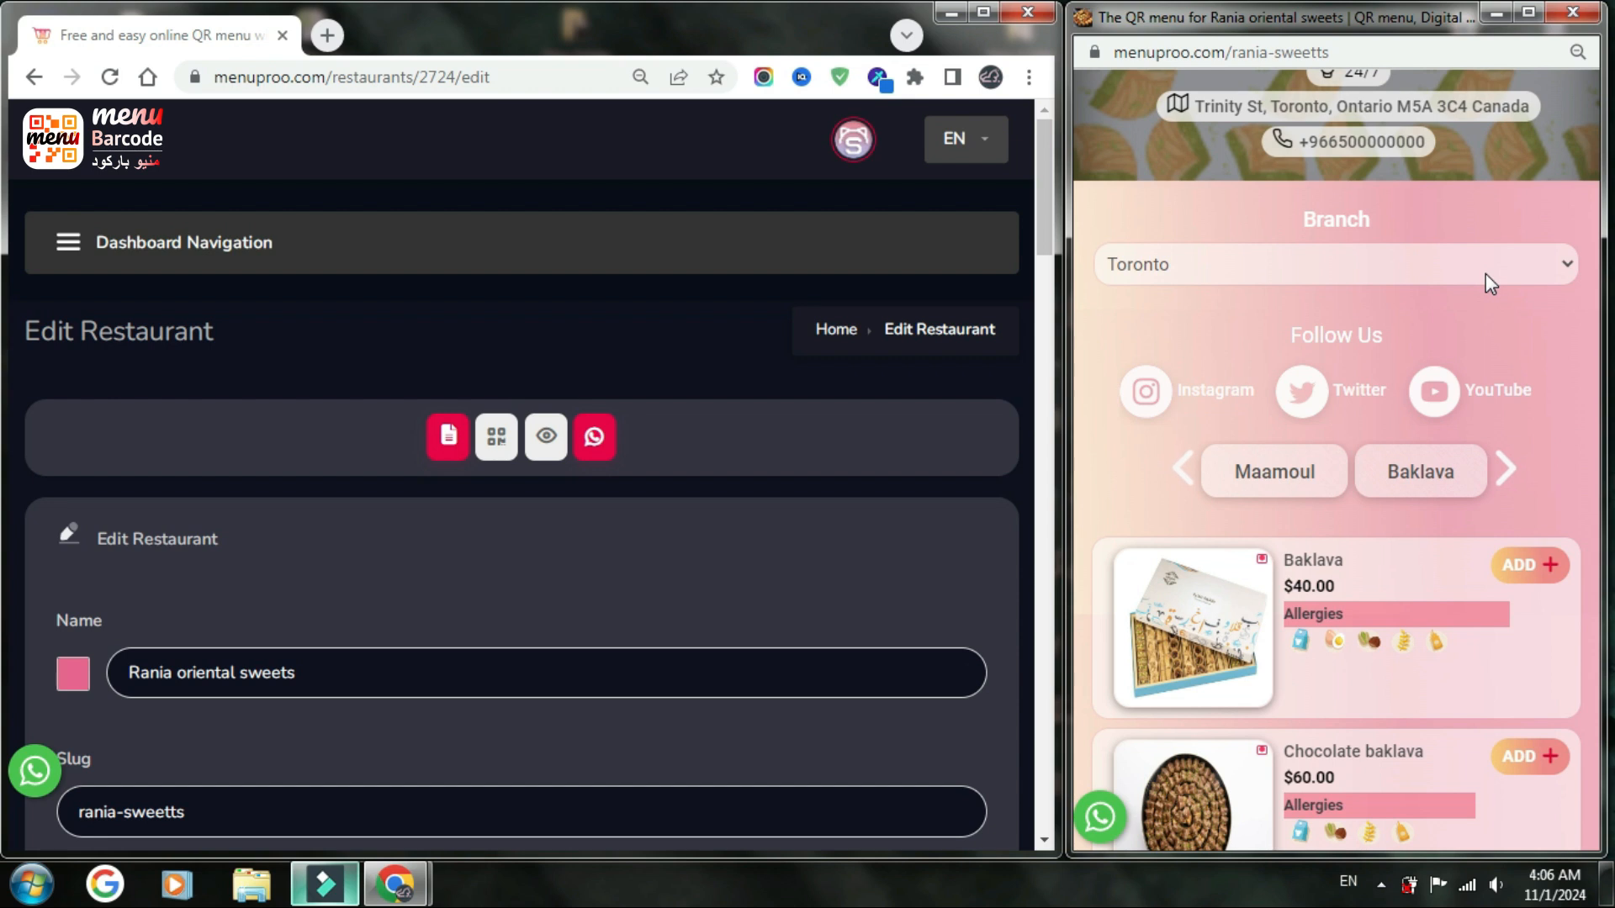
- Open the custom code section of the restaurant settings and examine its head, footer, Facebook Pixel, Google Tag, CSS and JS fields
click(765, 310)
scroll(659, 325, down, 20)
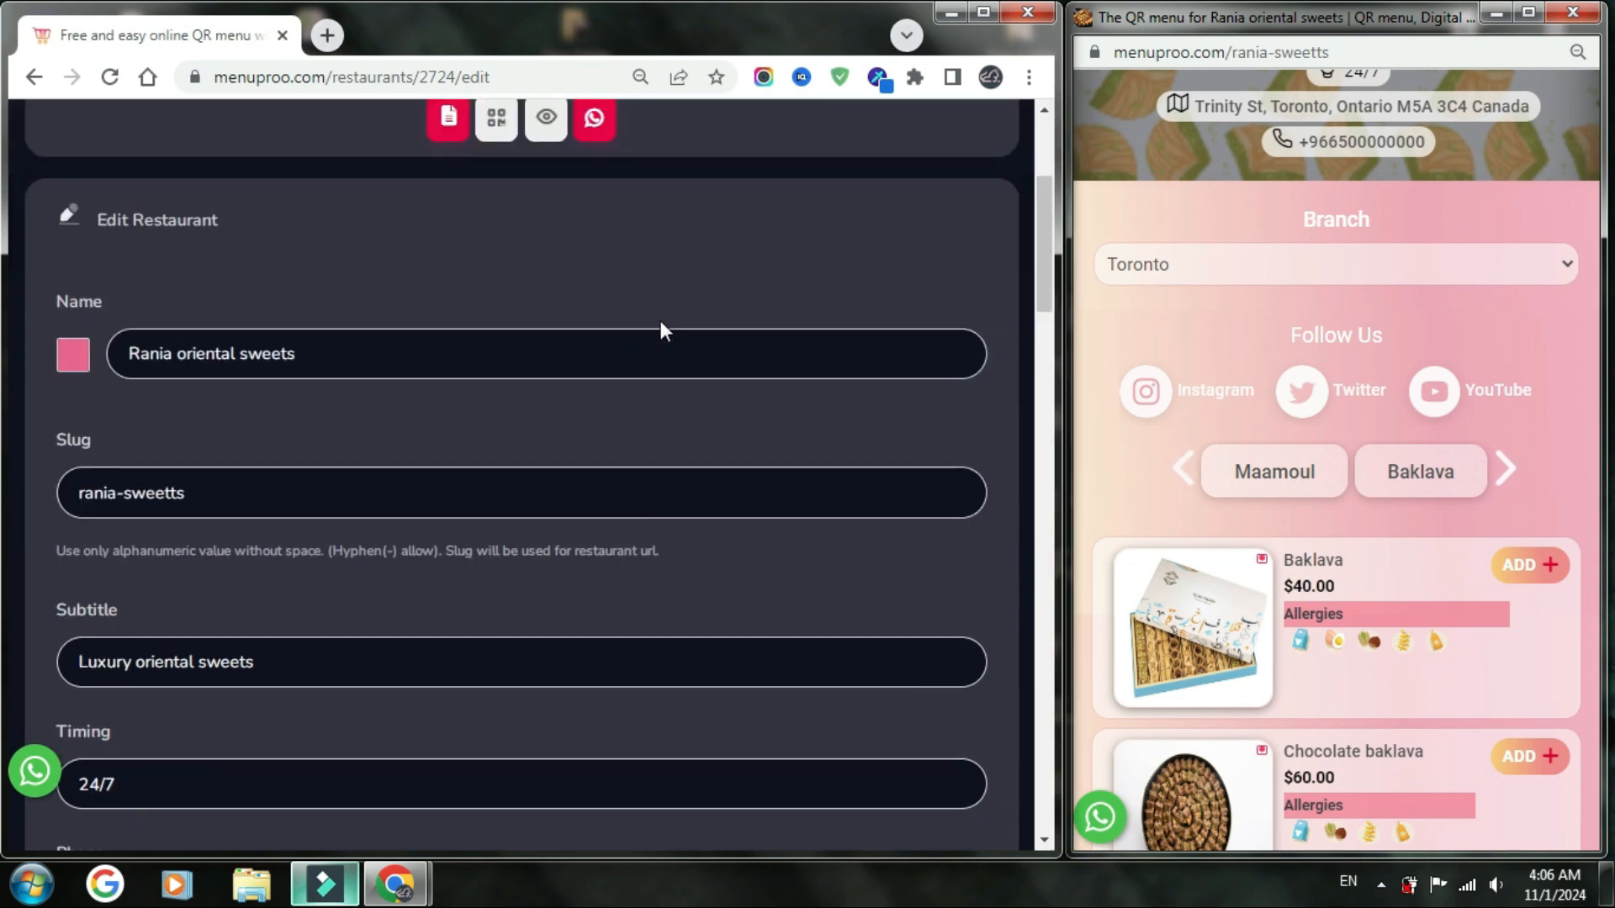
click(690, 592)
scroll(693, 601, down, 4)
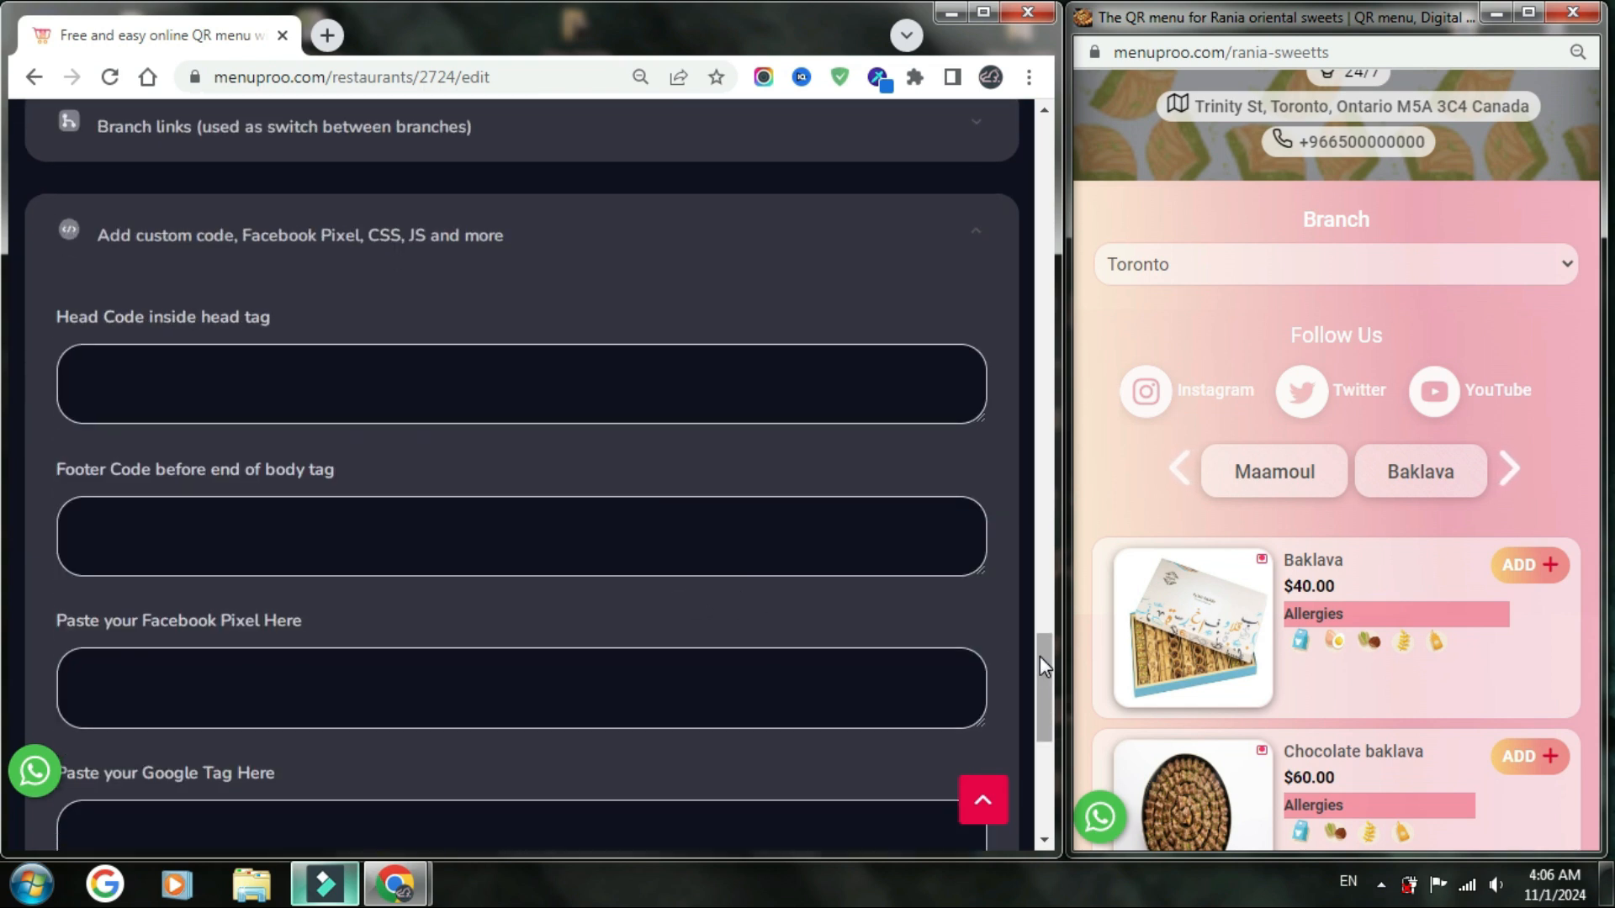
drag(1040, 657, 1039, 666)
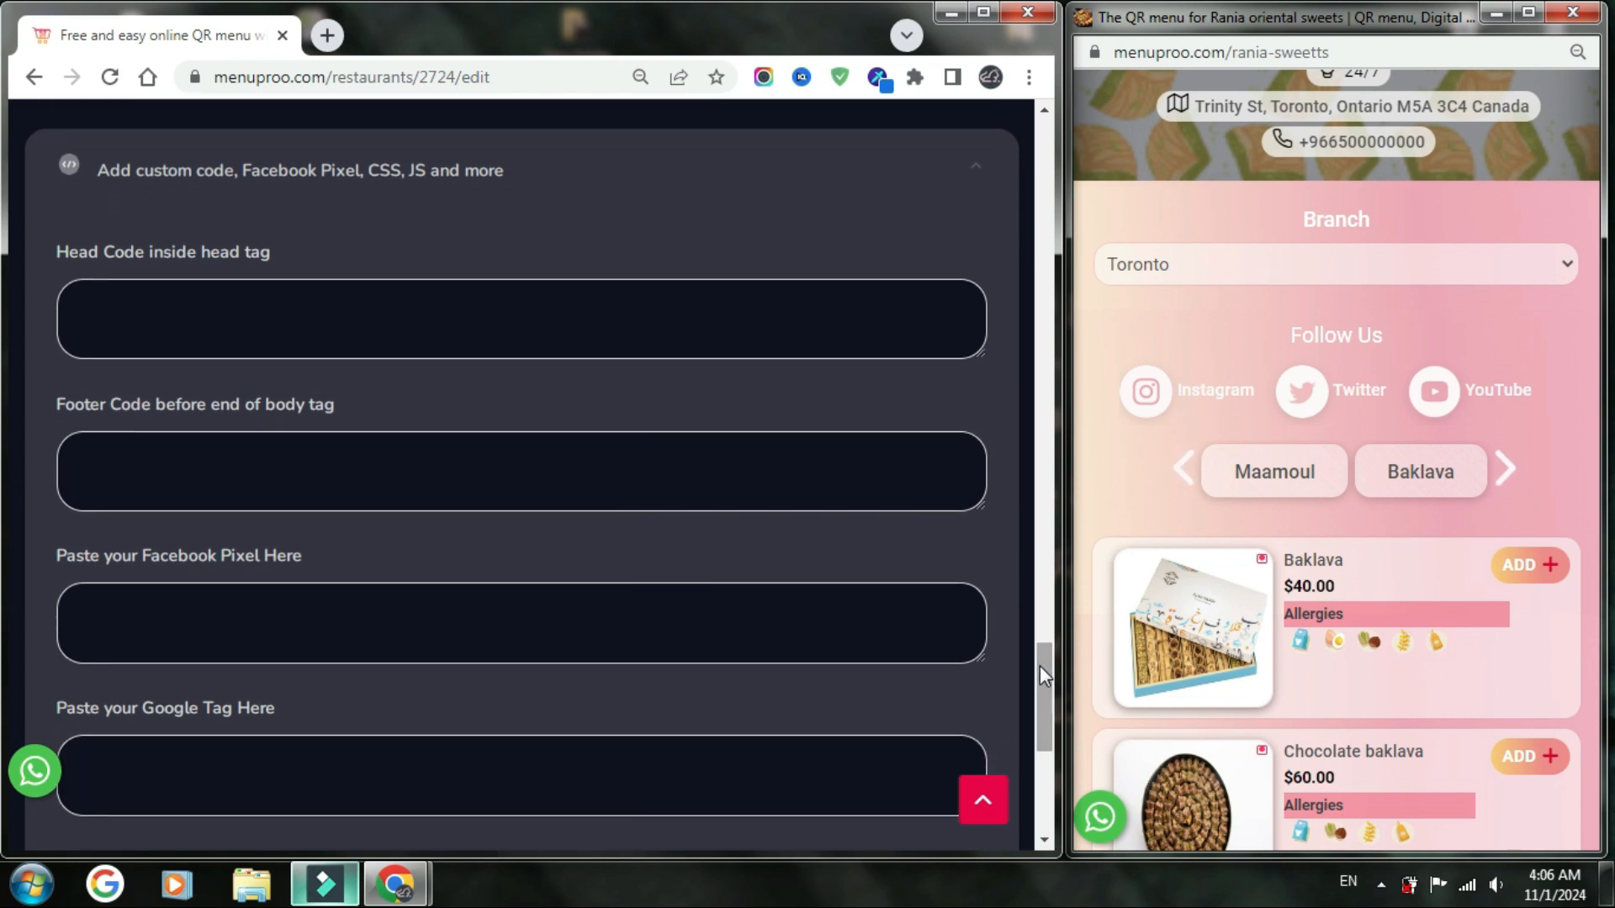
drag(1040, 665, 1038, 722)
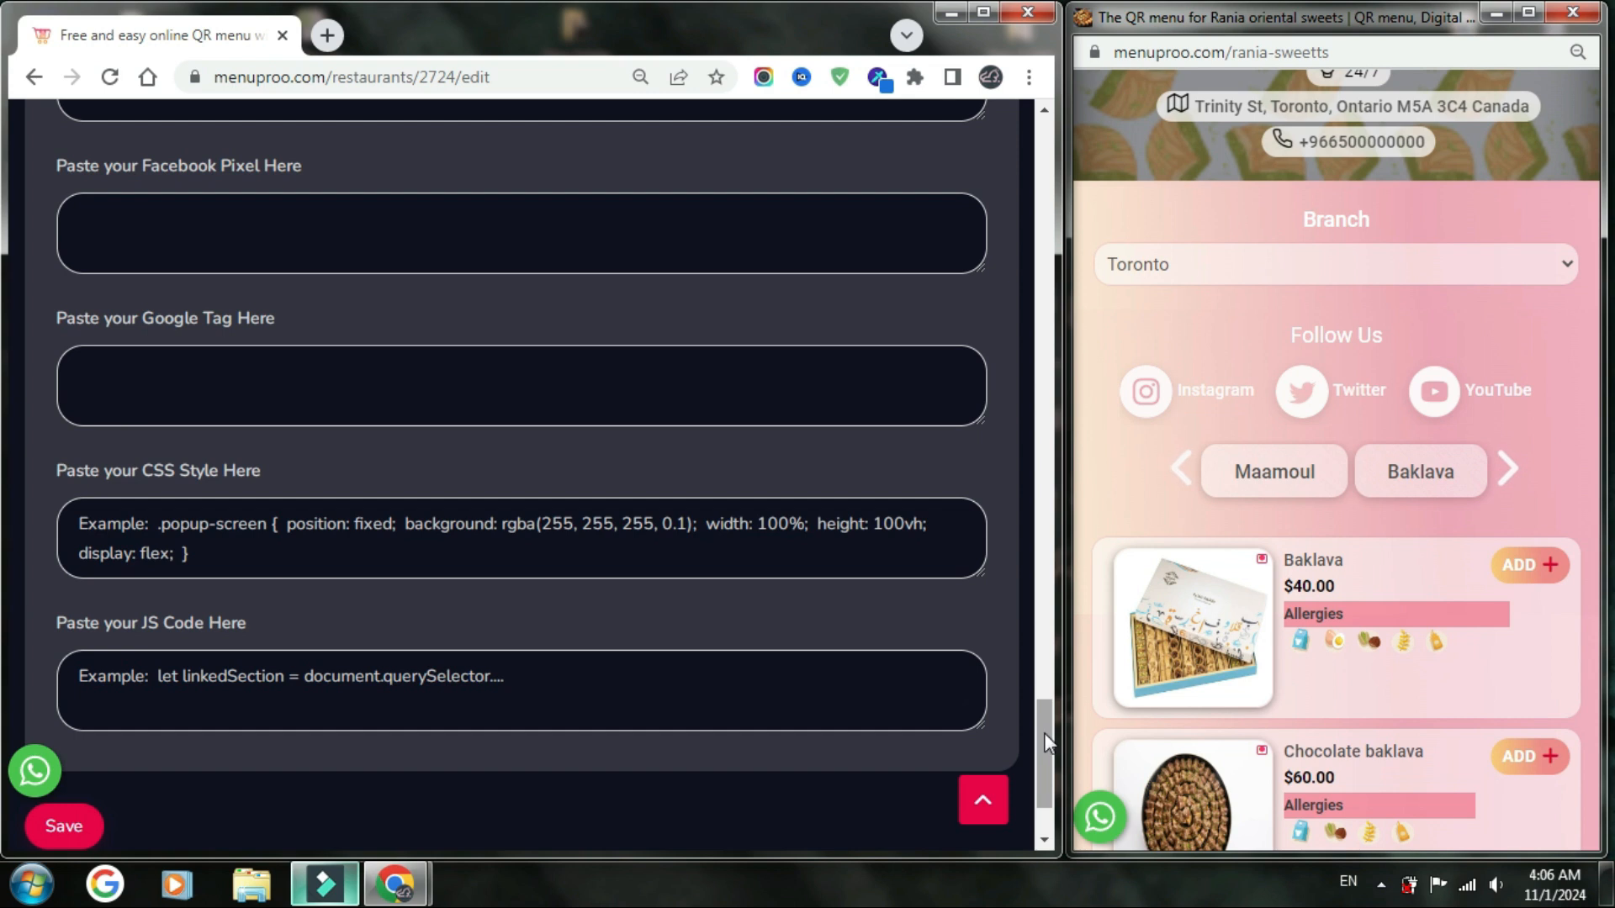
drag(1043, 728, 1048, 670)
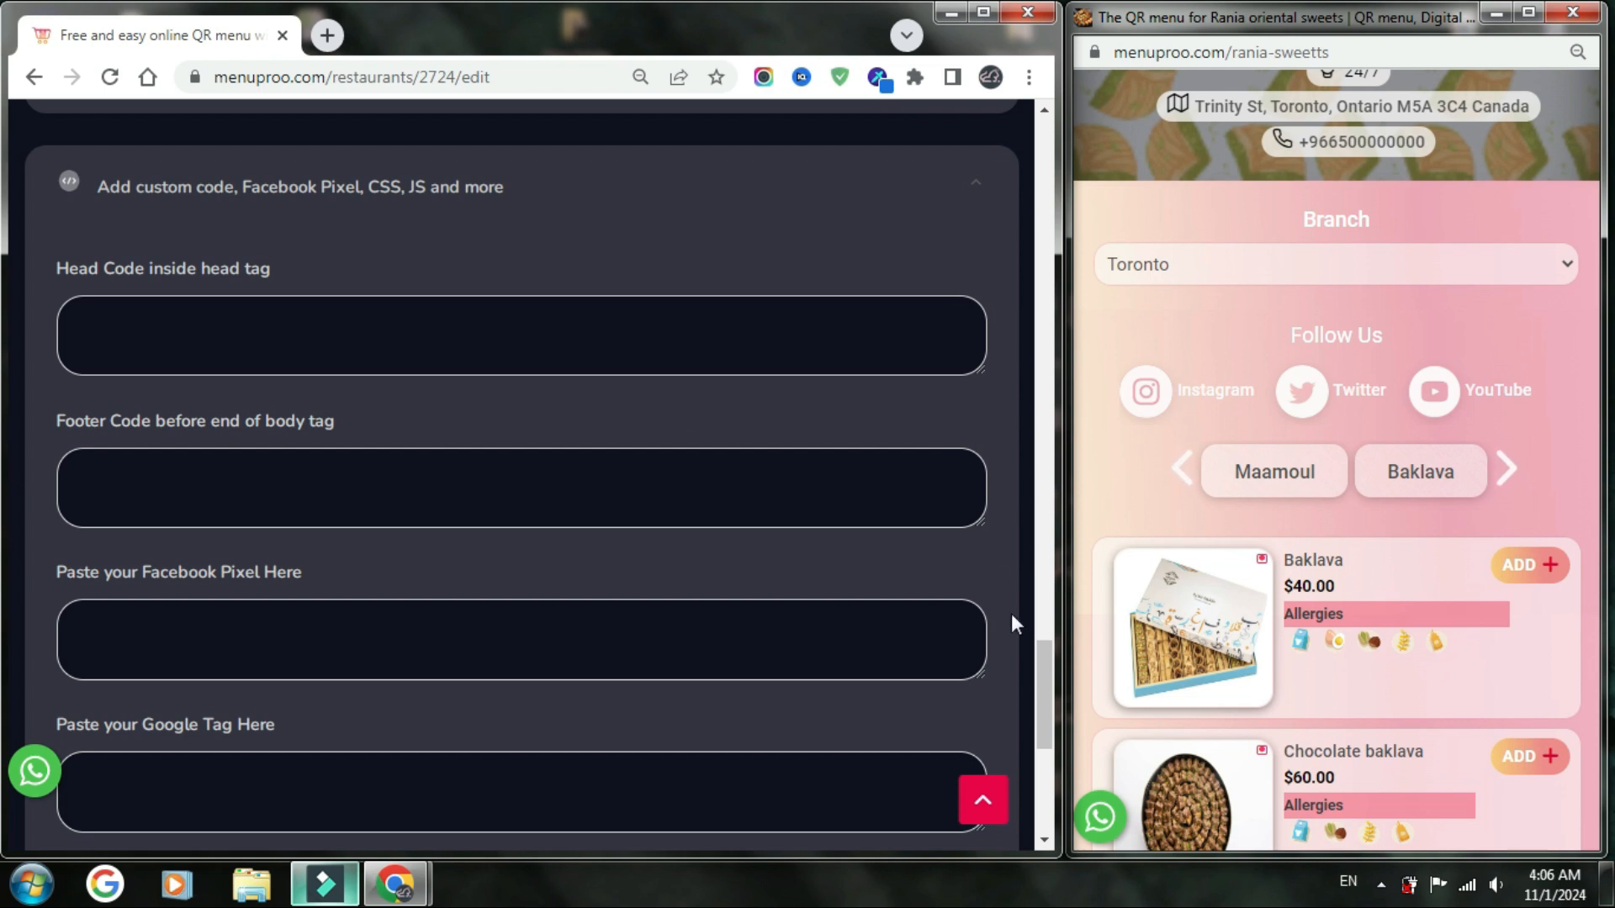
- Go to the list of all restaurants and open the public view of Pizza Paradise
drag(1042, 654, 1023, 113)
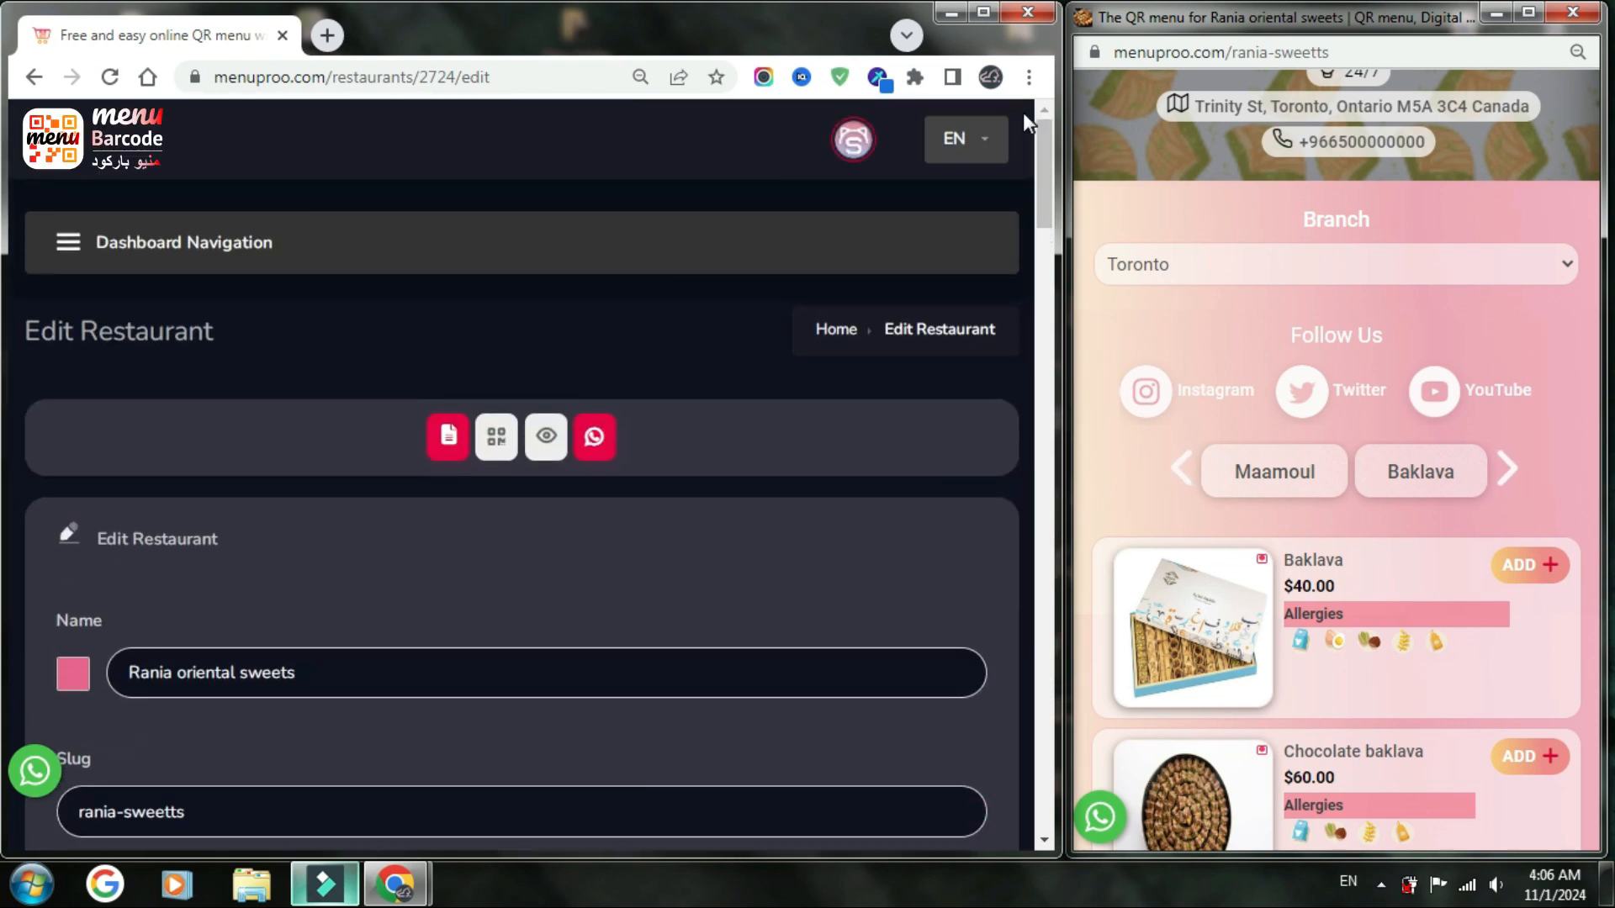
click(74, 241)
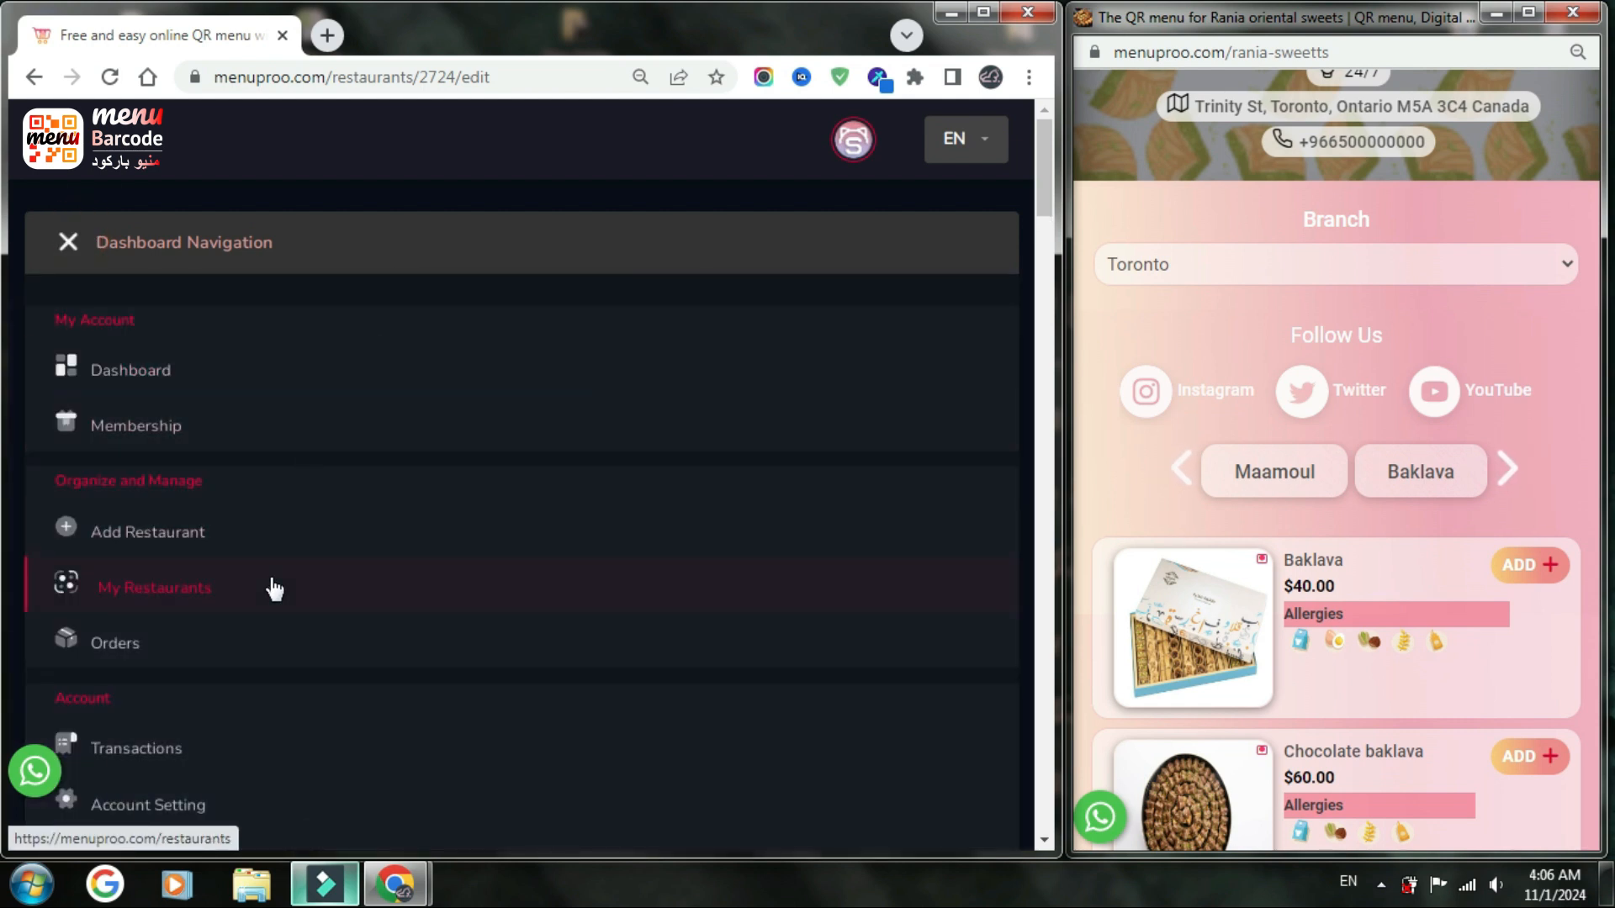
click(275, 589)
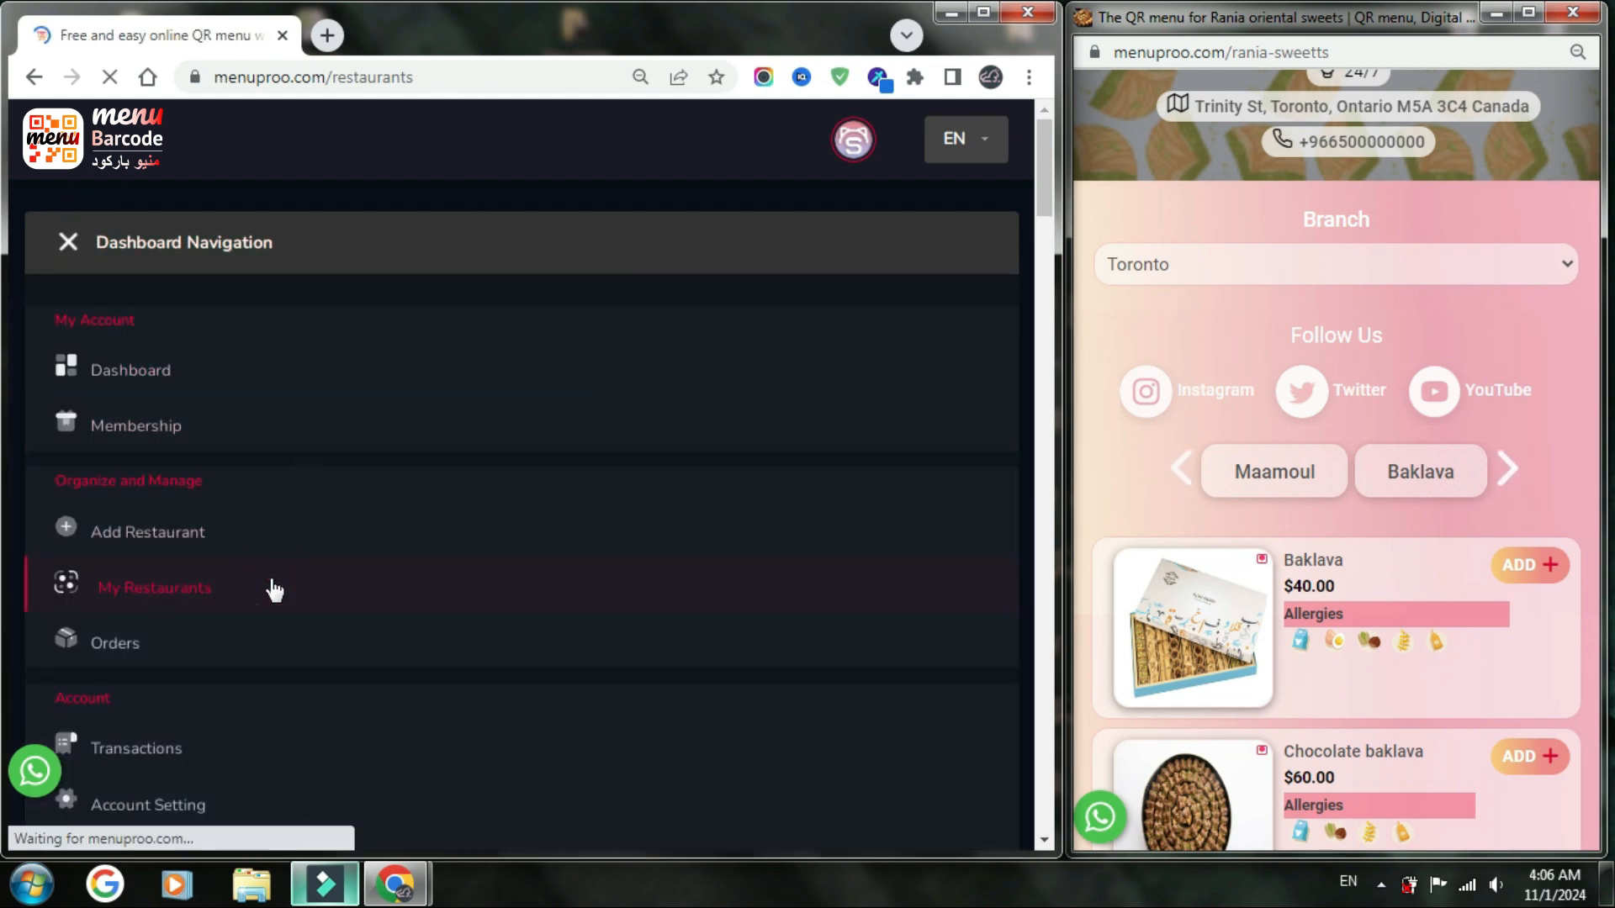
scroll(563, 572, down, 1)
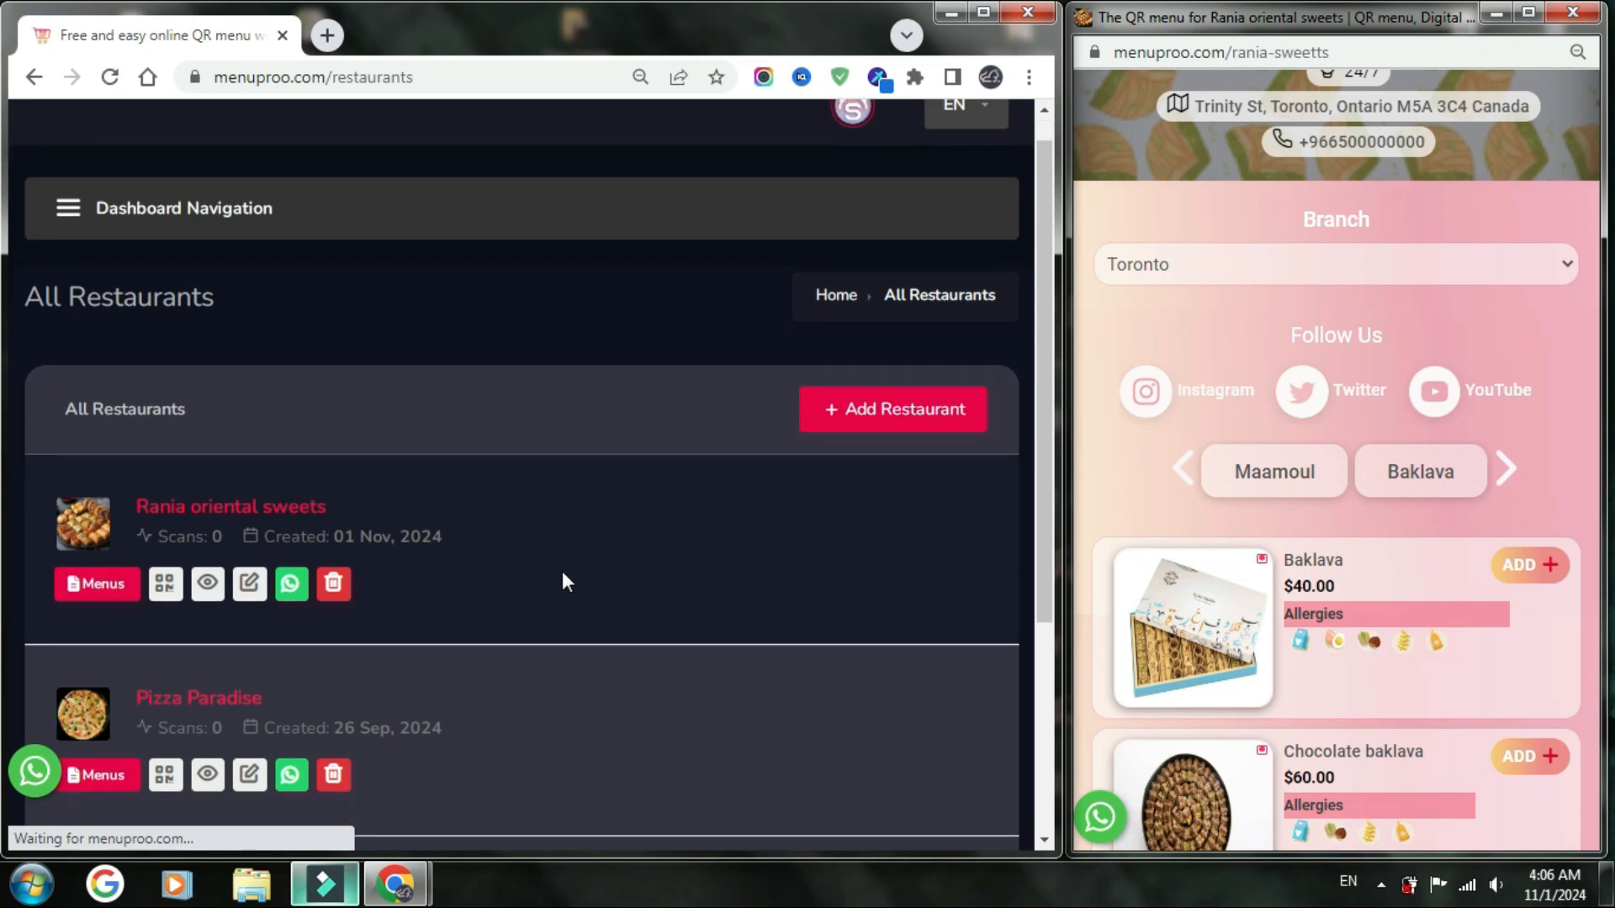
scroll(562, 572, down, 4)
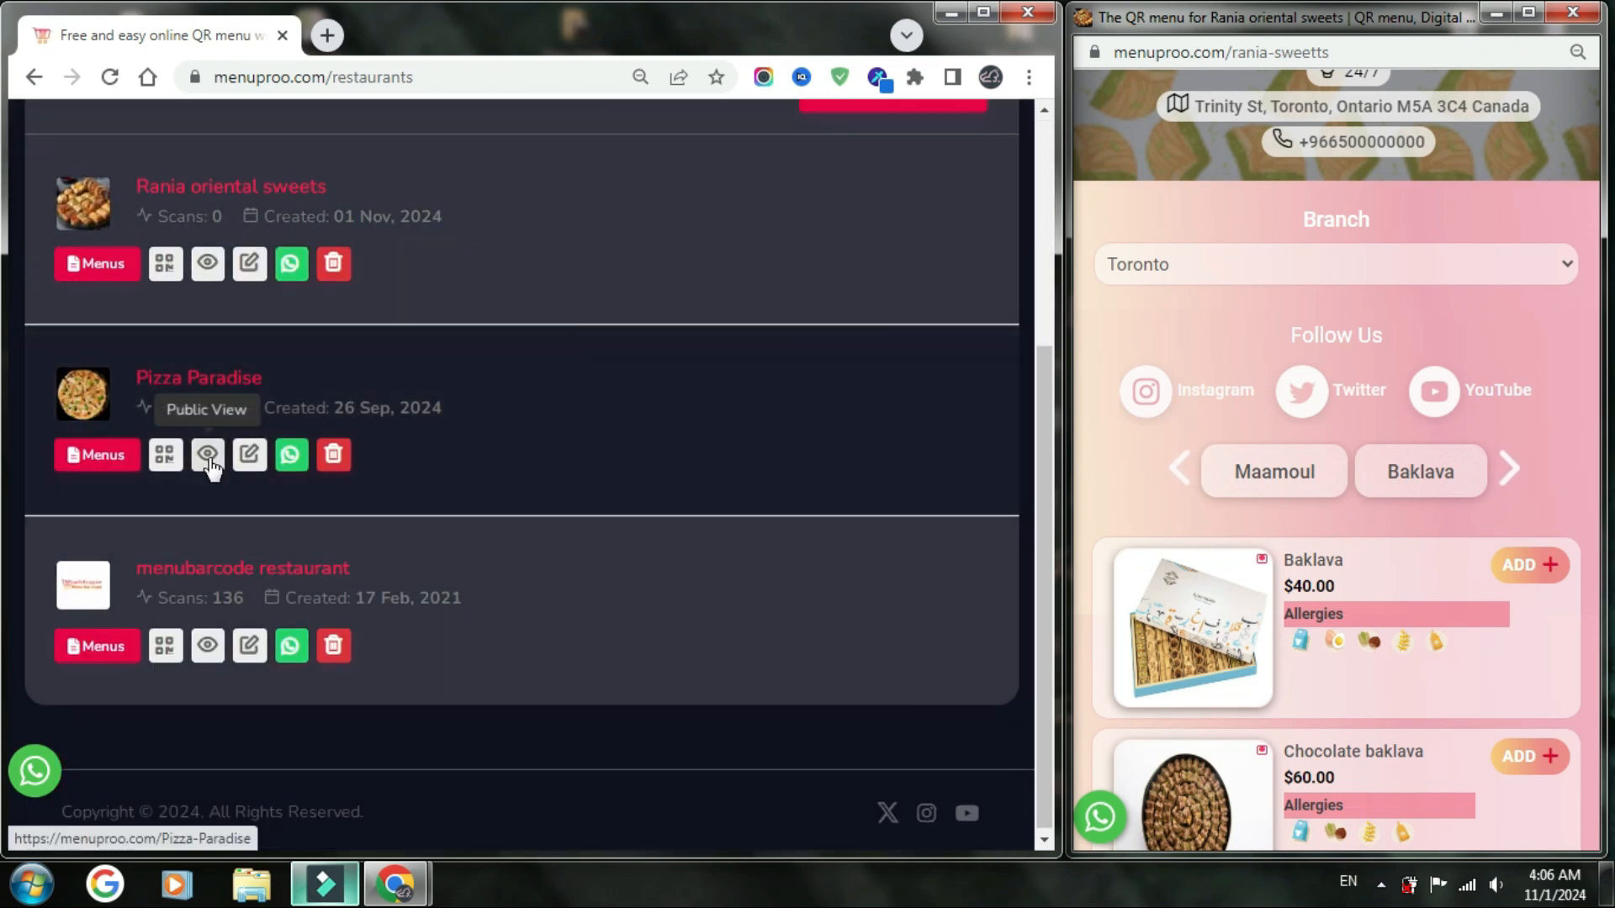
click(210, 463)
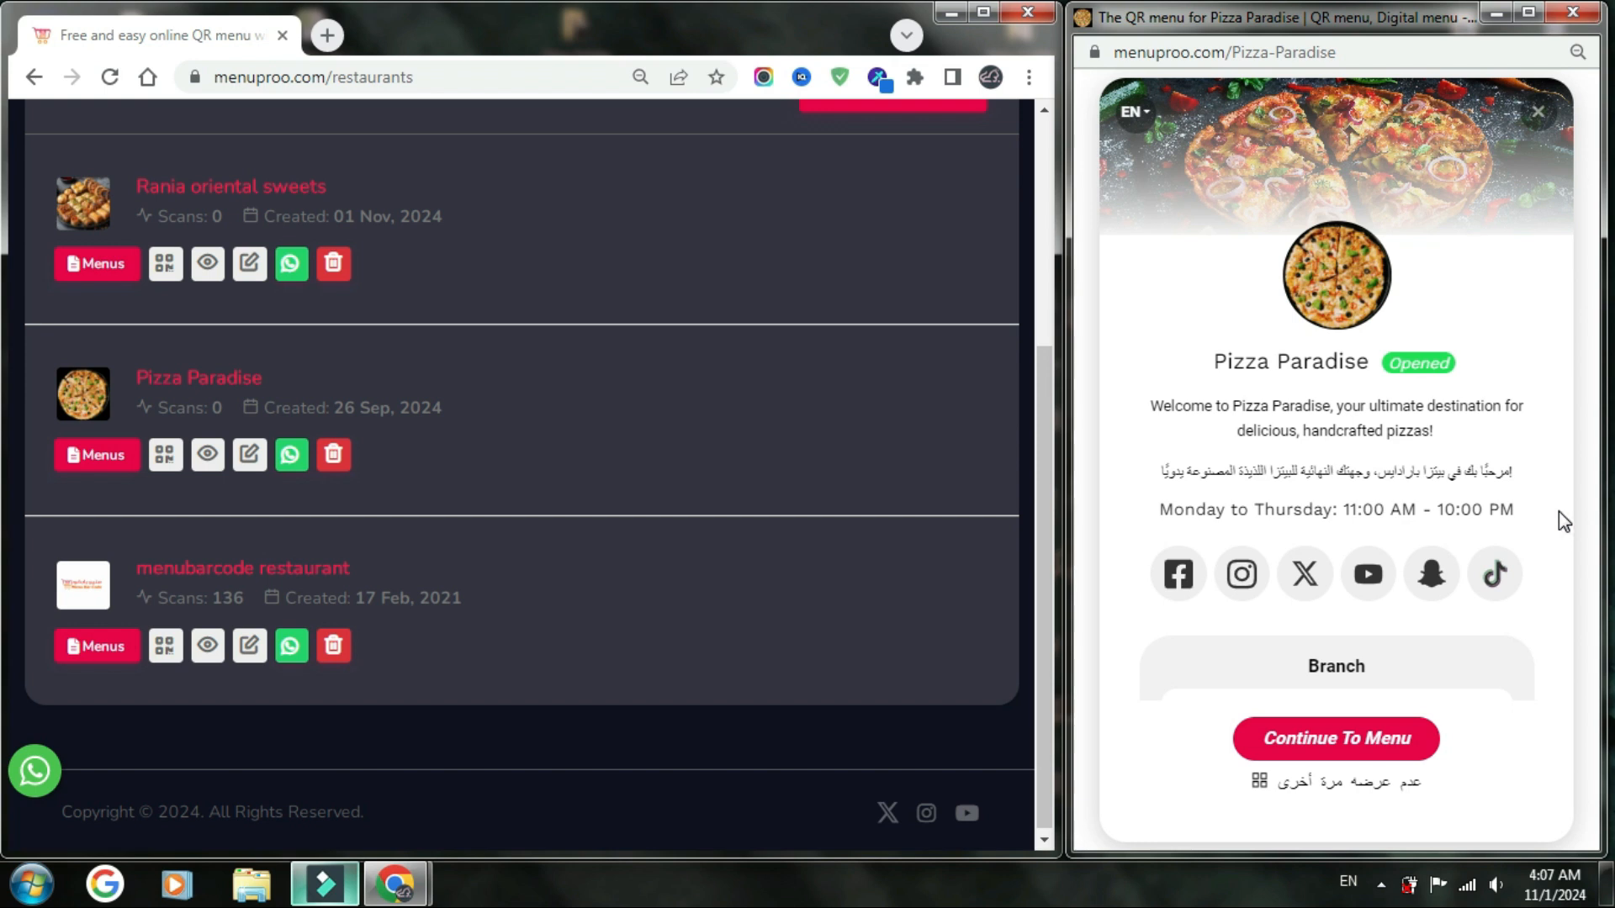
- Check the branch choices on the Pizza Paradise welcome page and continue to its menu
scroll(1447, 451, down, 3)
click(1447, 451)
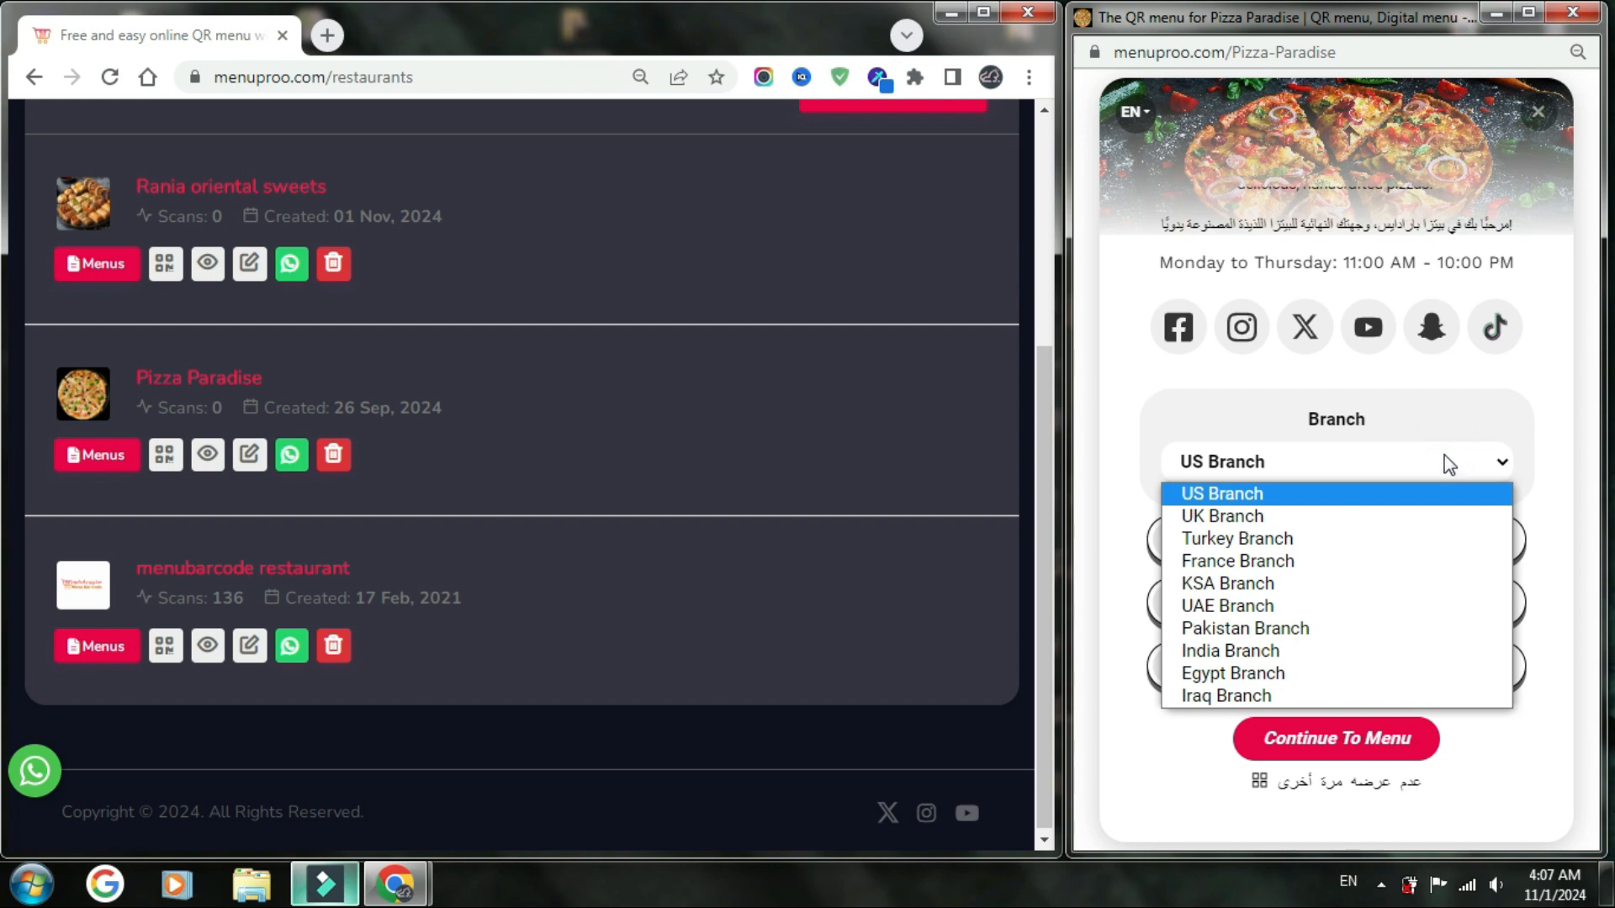
click(1425, 459)
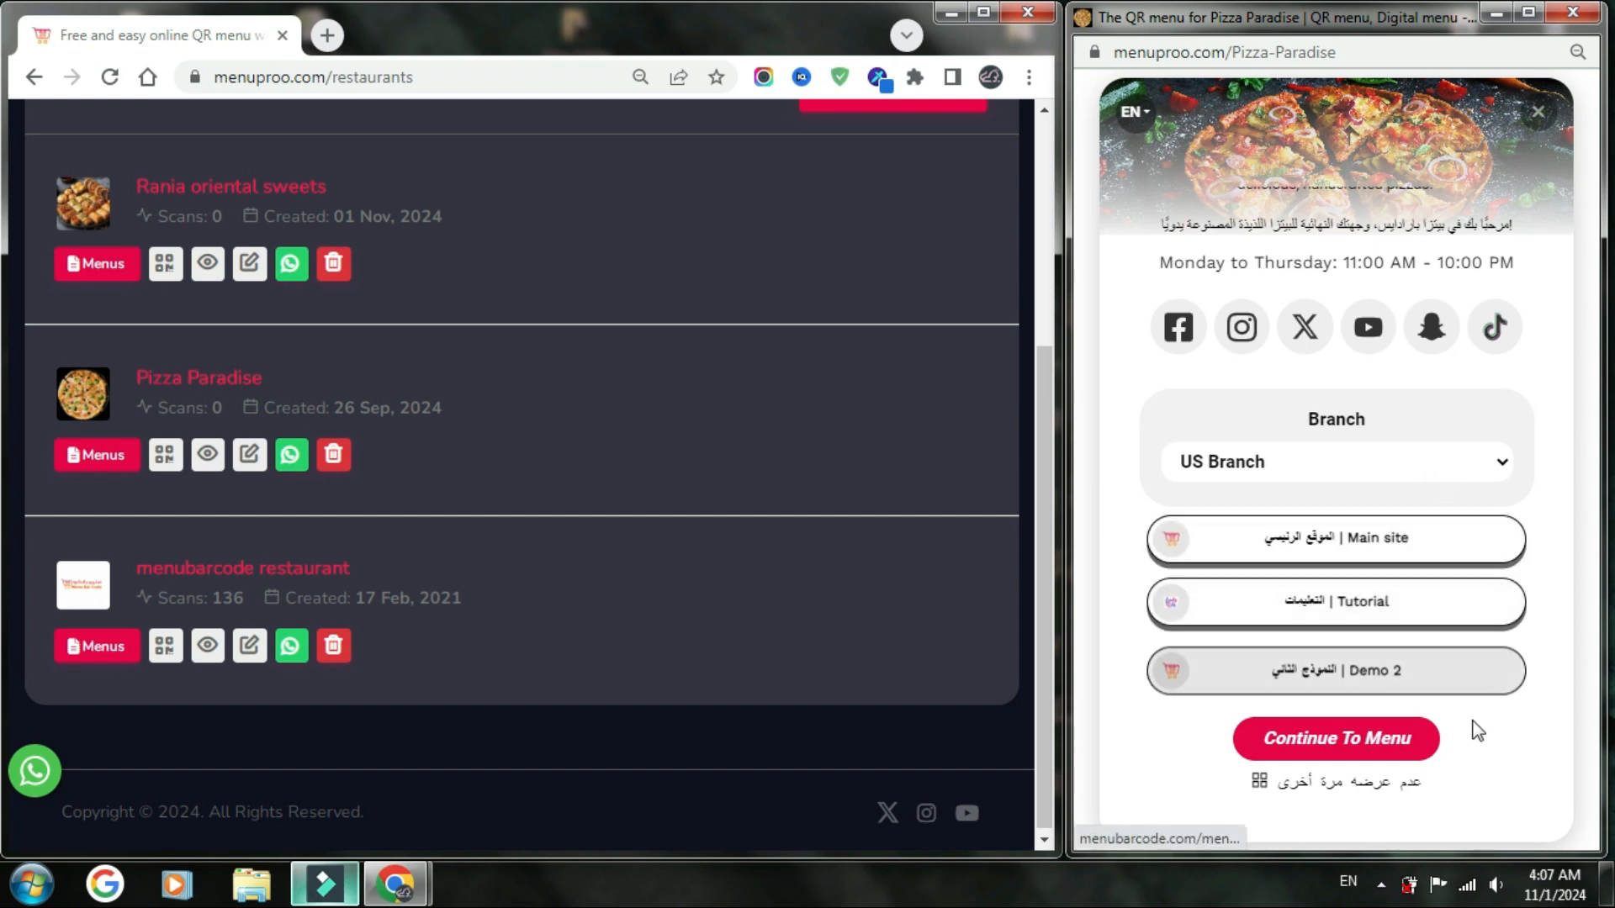
click(1379, 748)
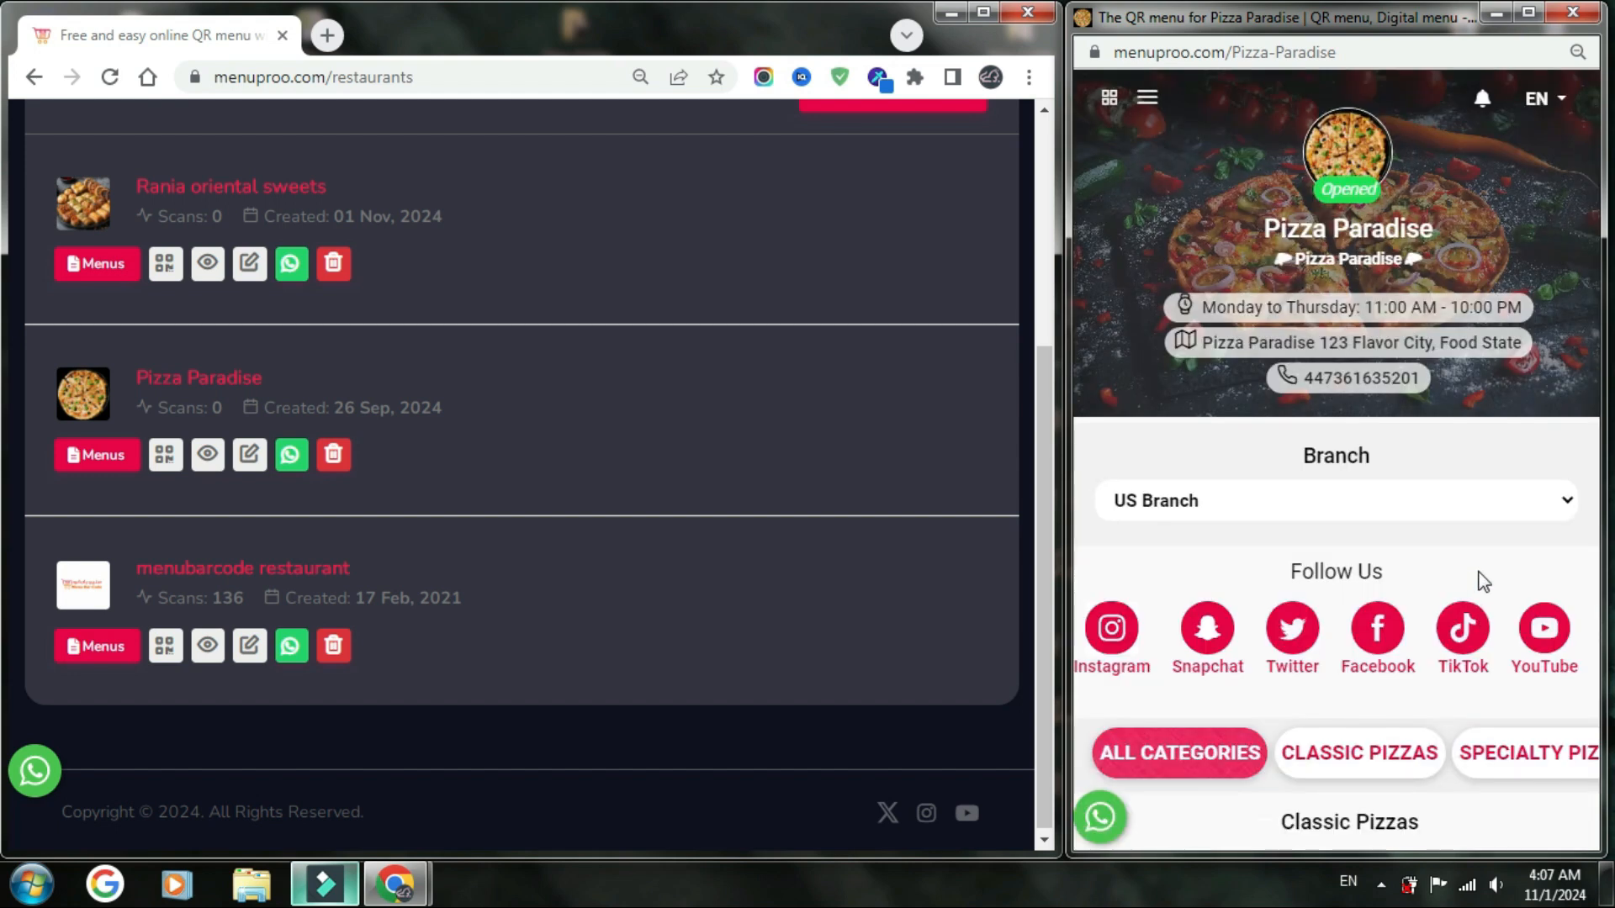
- Check the branch choices on the Pizza Paradise menu page and look through its listed pizzas
scroll(1483, 581, down, 1)
click(1495, 387)
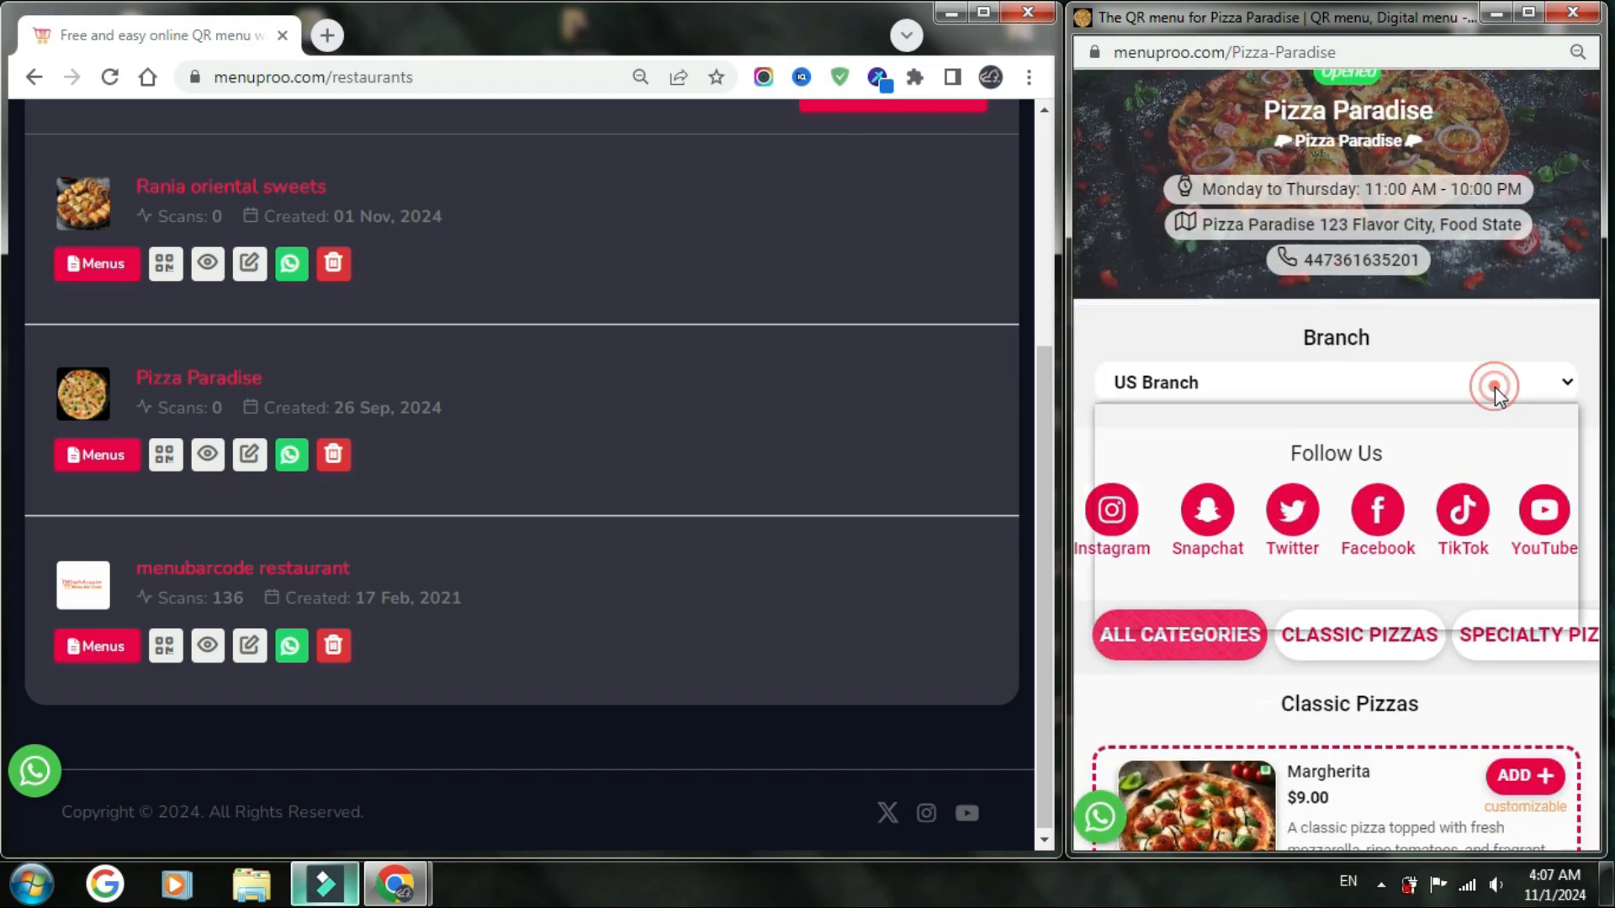
click(1496, 386)
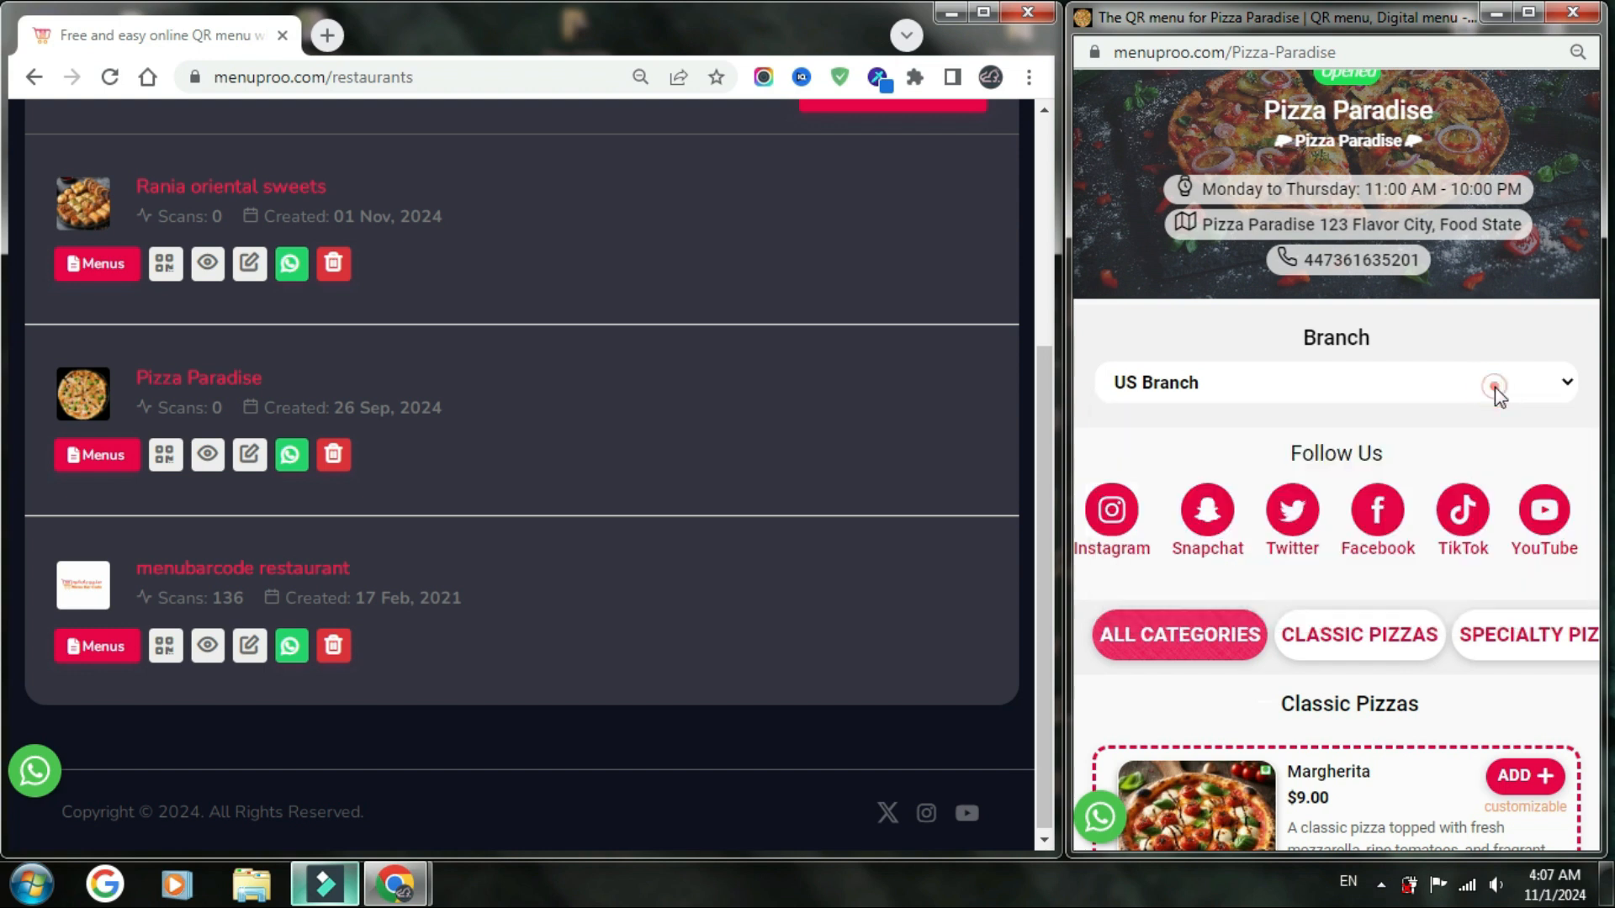
scroll(1496, 392, down, 8)
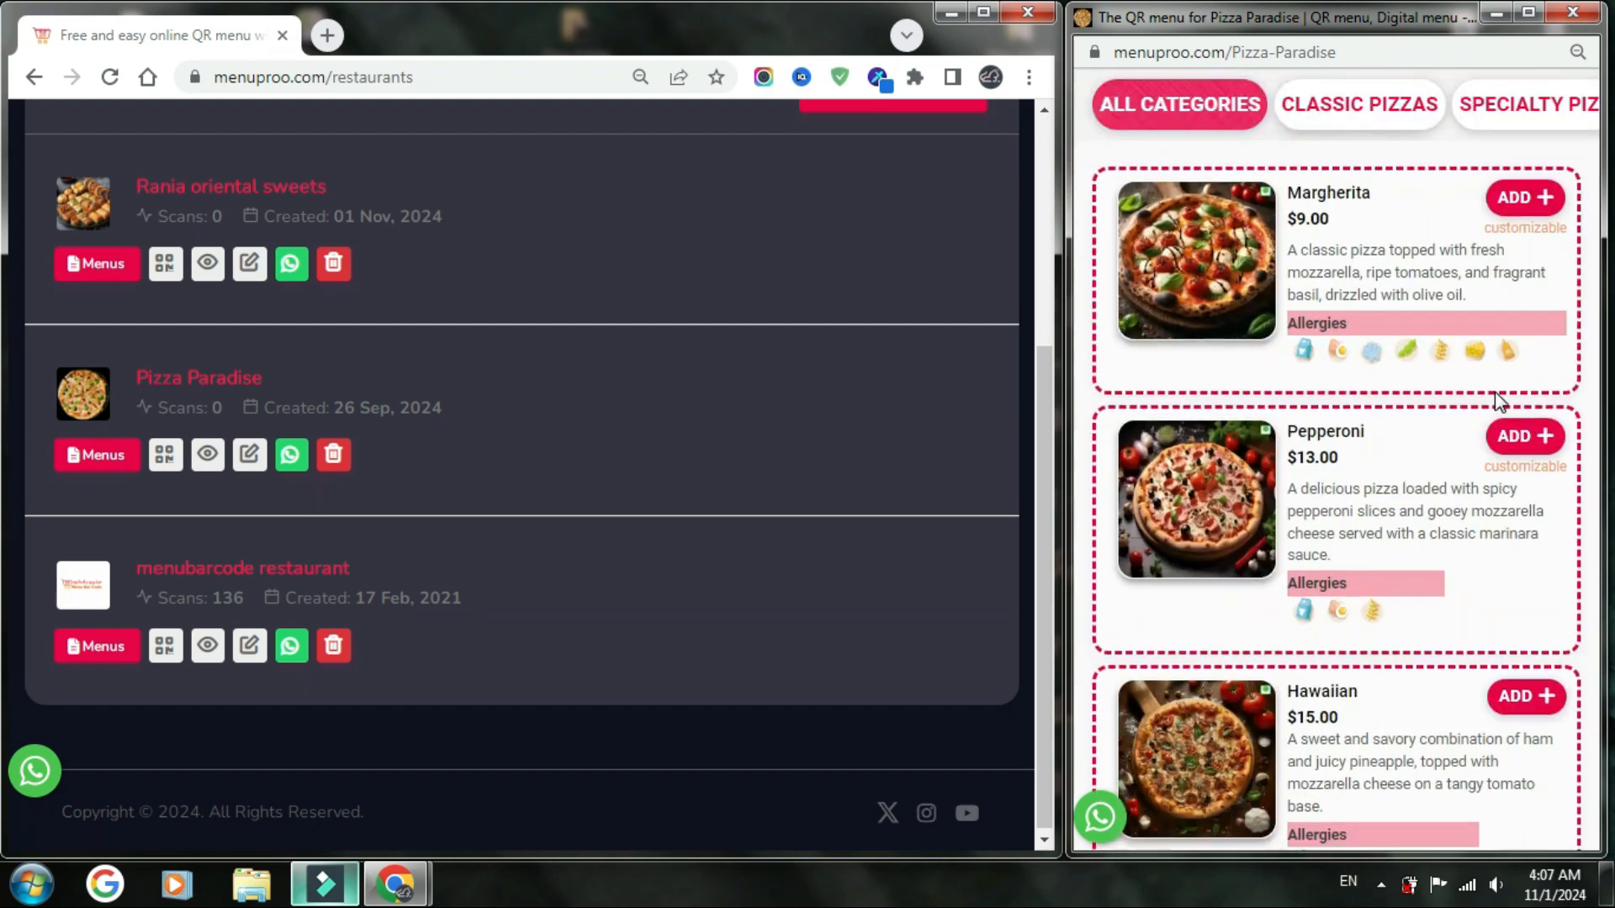
scroll(1496, 392, up, 10)
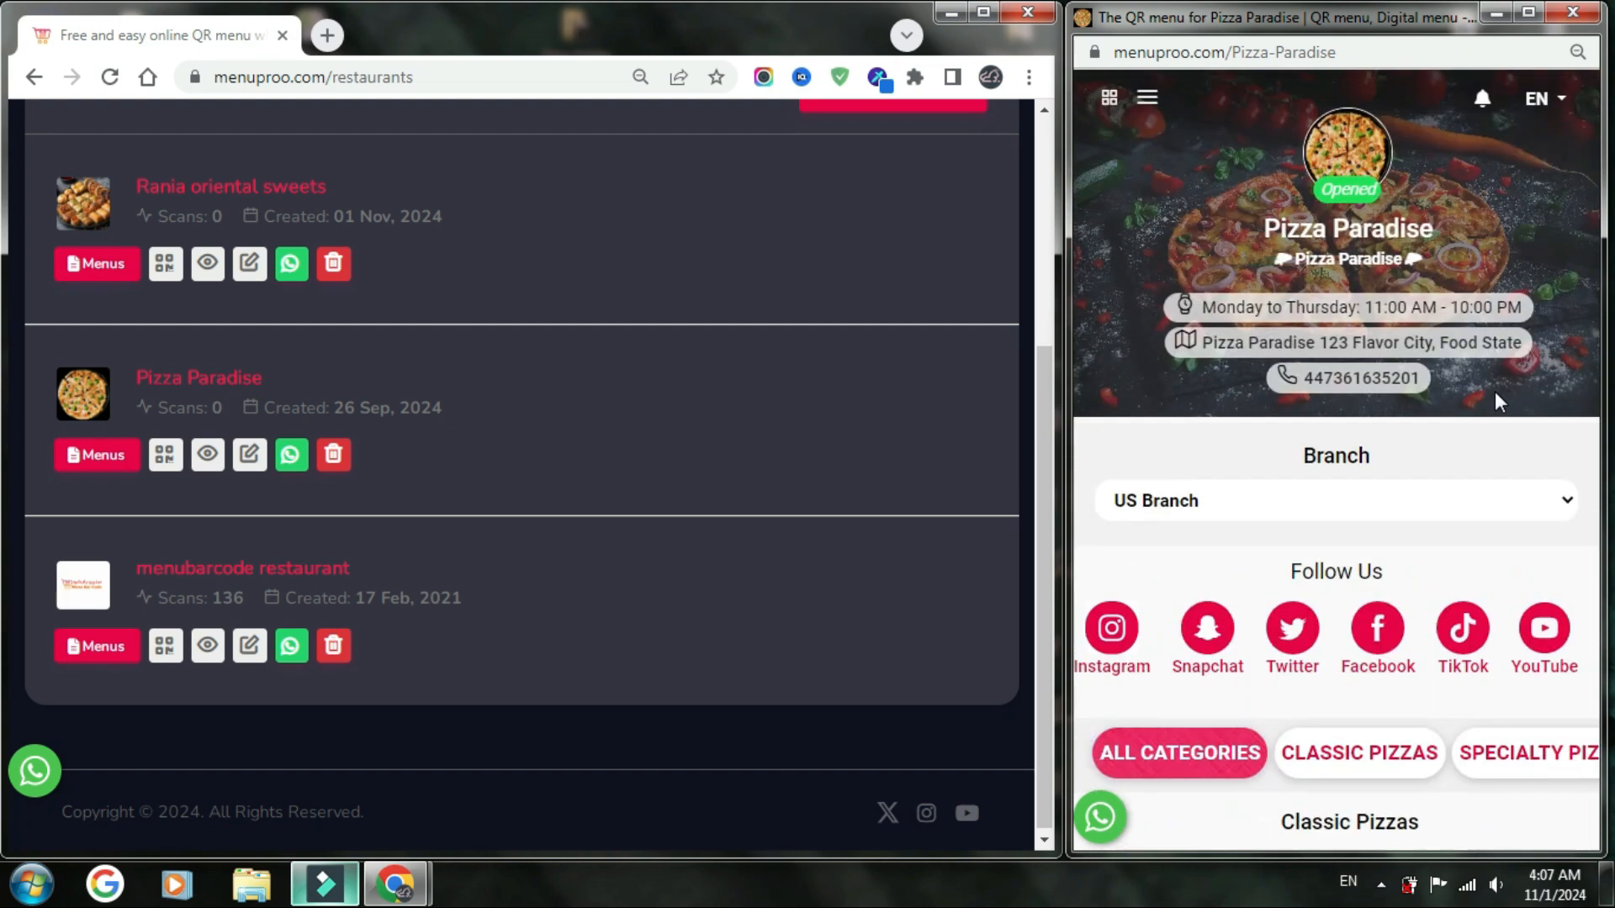